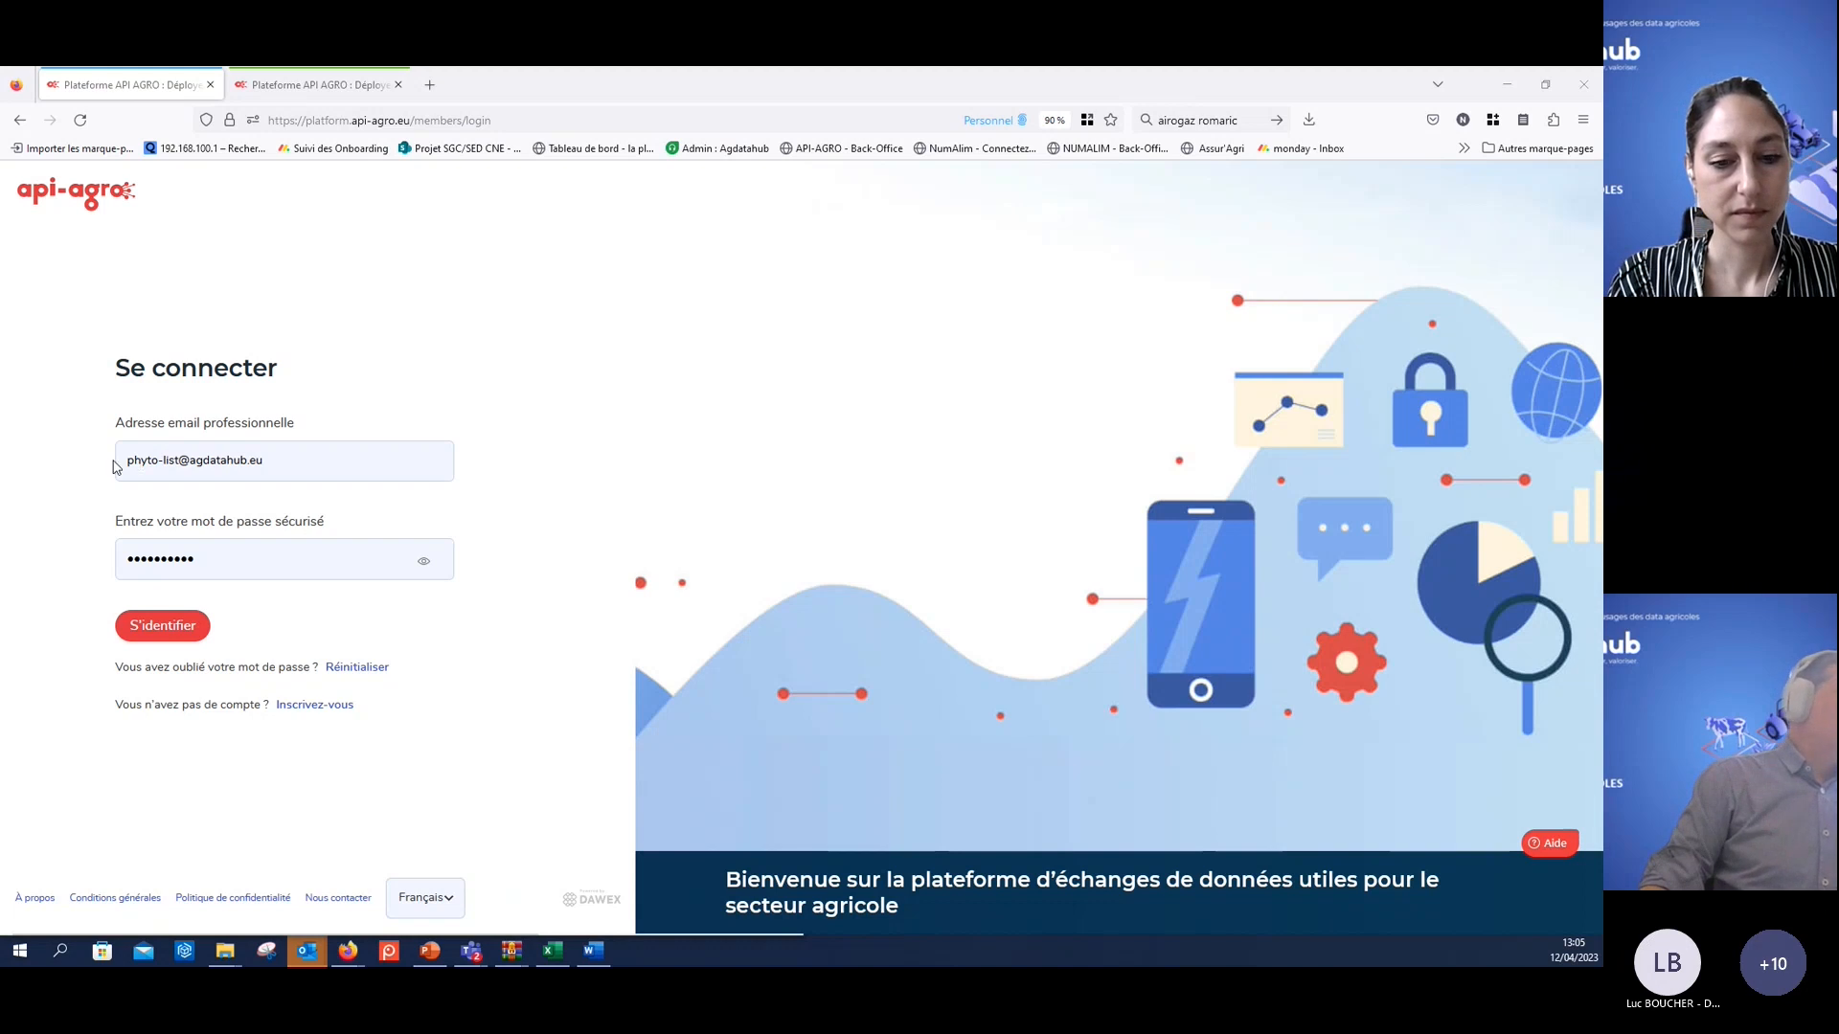
- Sign in to the platform with the prefilled credentials and browse the news and featured offers on the homepage
click(192, 625)
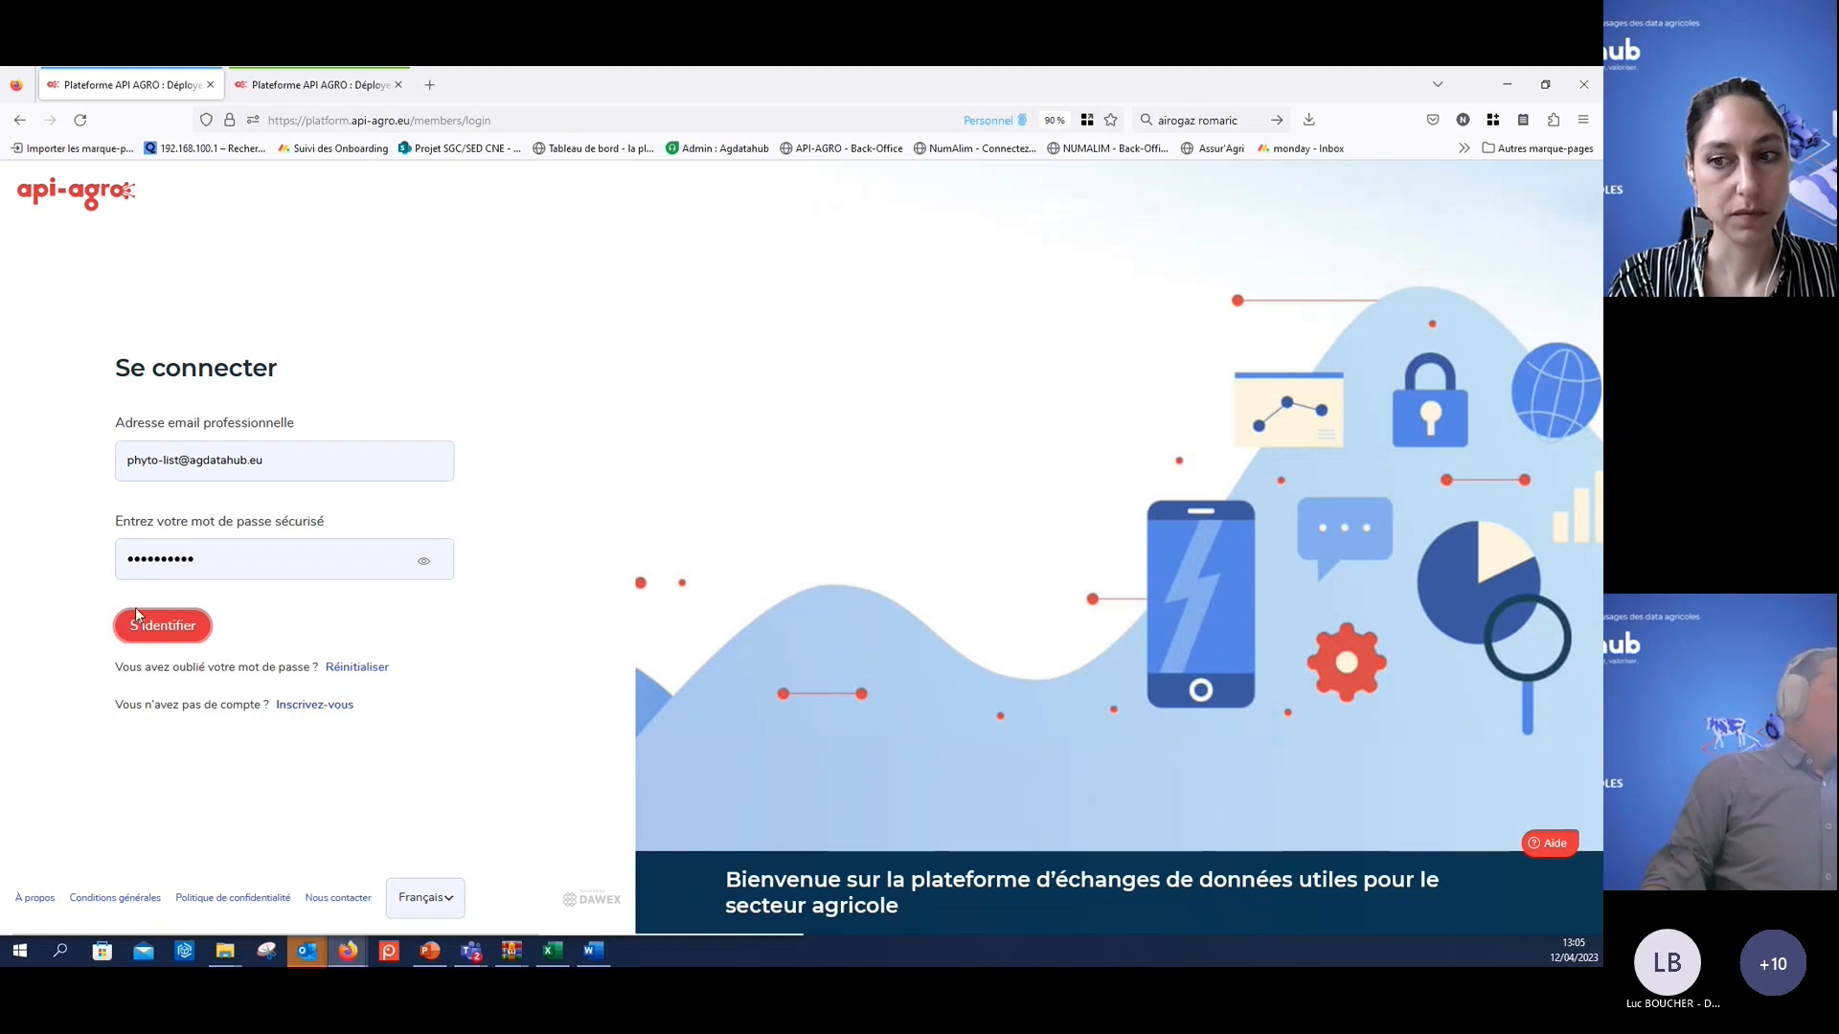
click(181, 635)
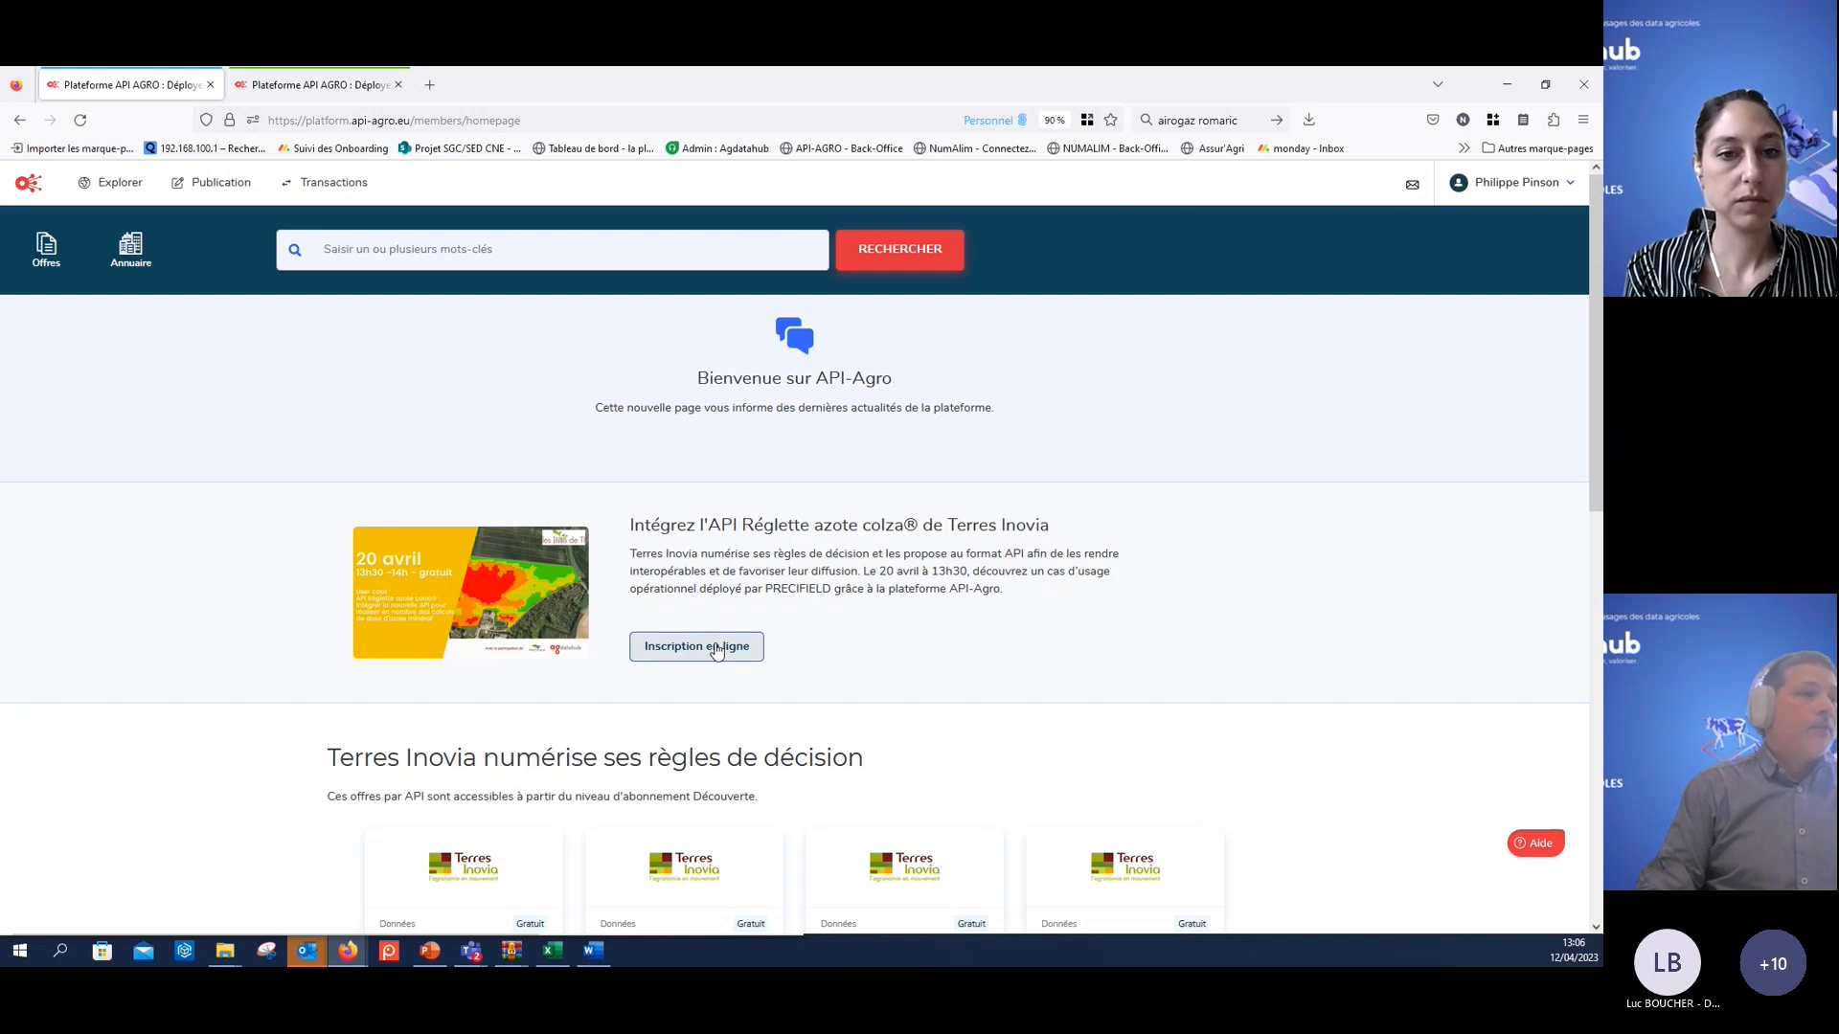
scroll(956, 646, down, 6)
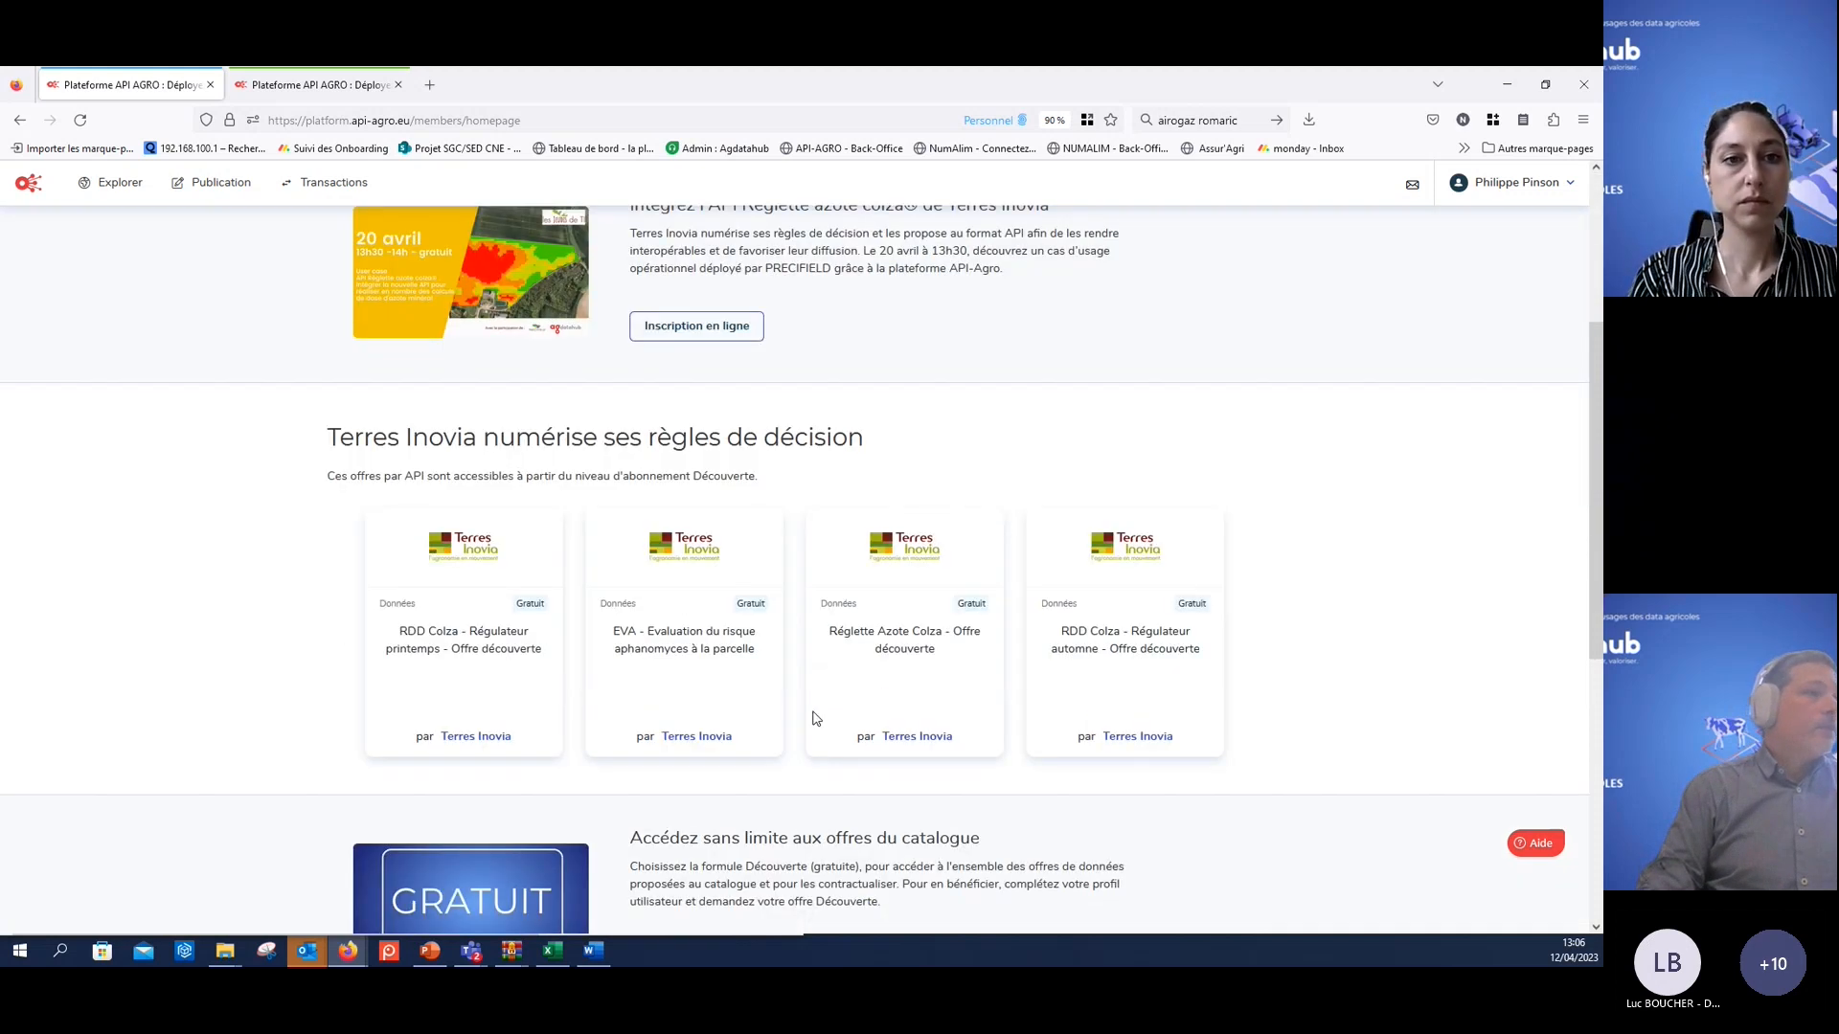
scroll(560, 650, down, 3)
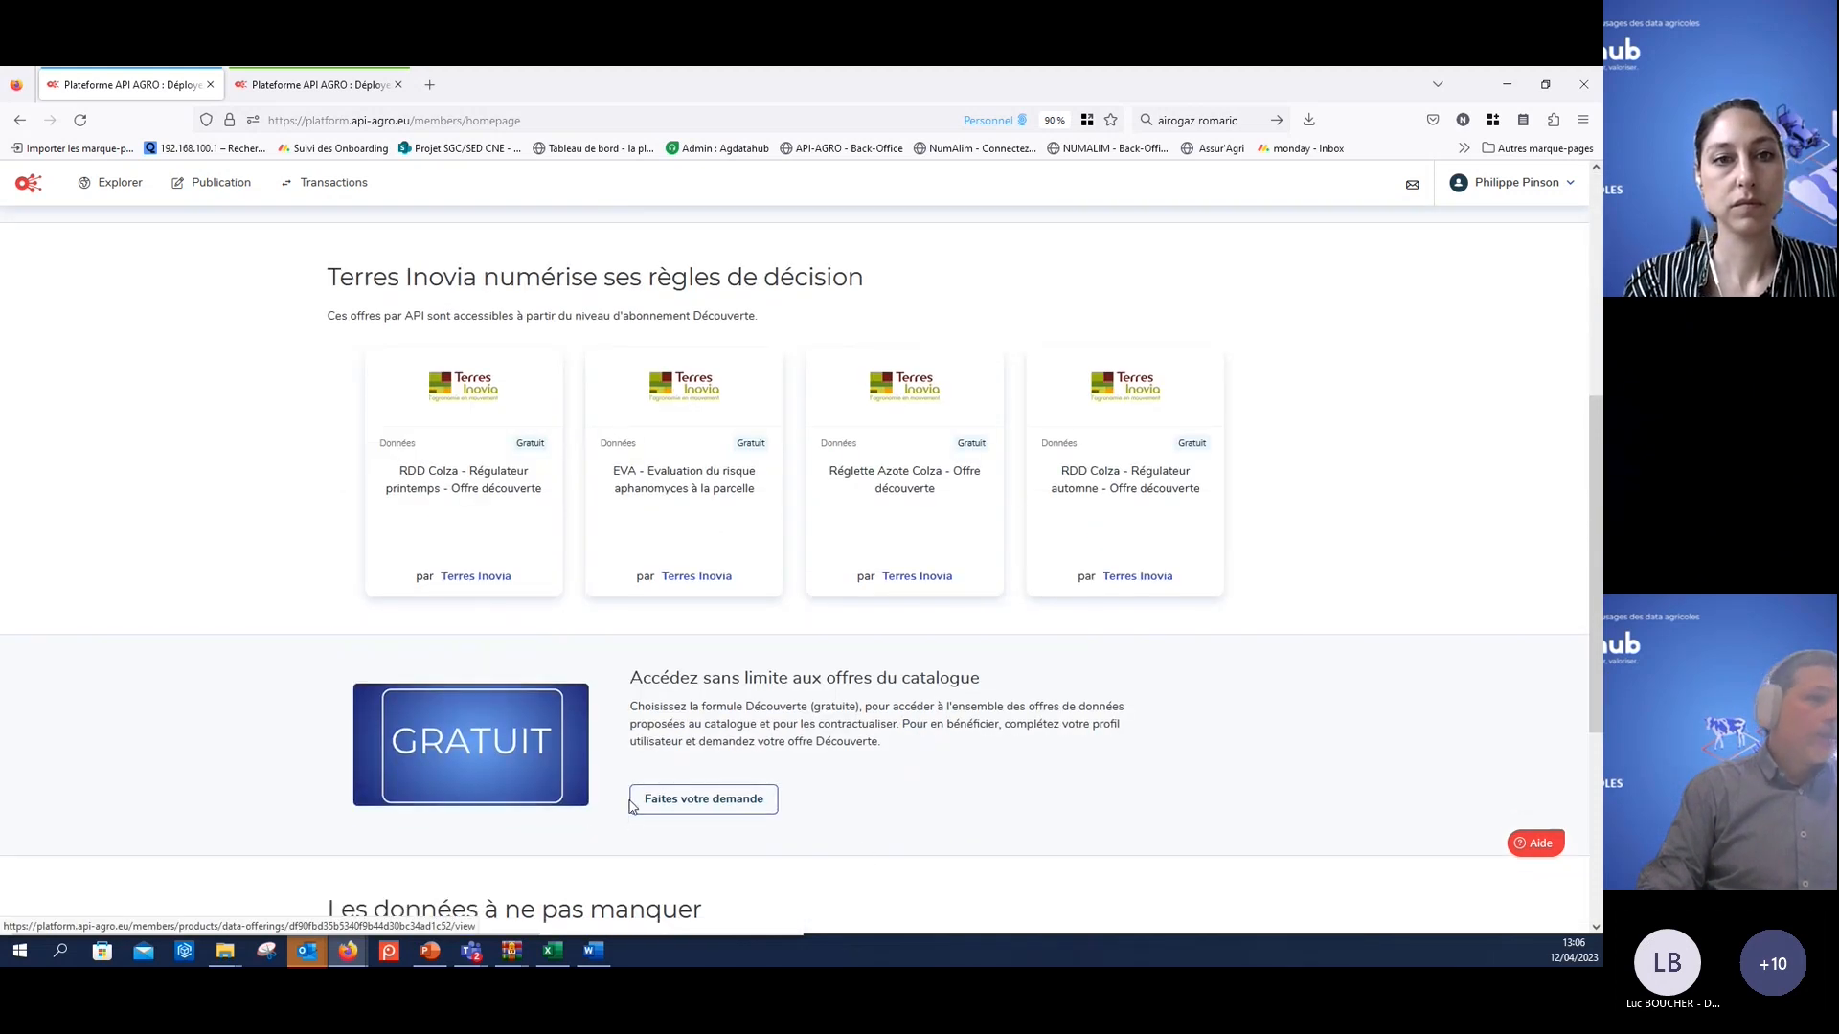
scroll(638, 801, down, 1)
scroll(640, 800, down, 3)
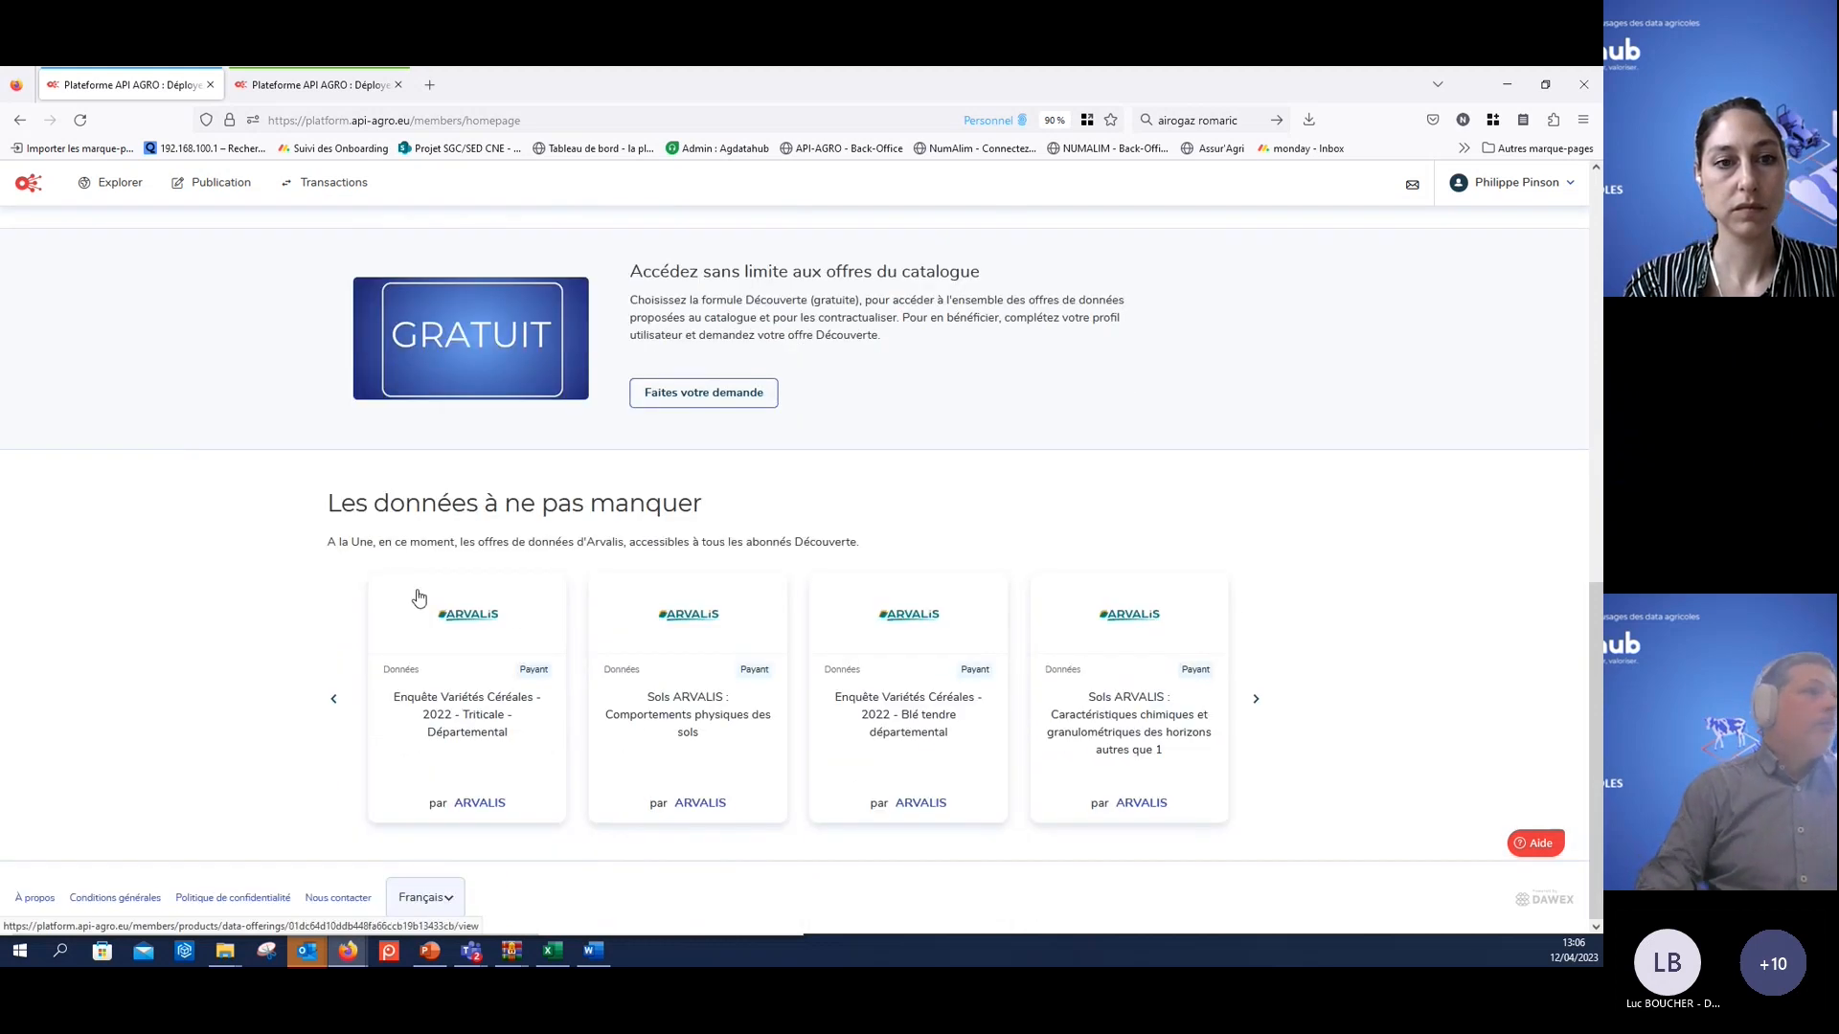
scroll(371, 624, up, 5)
scroll(370, 624, up, 3)
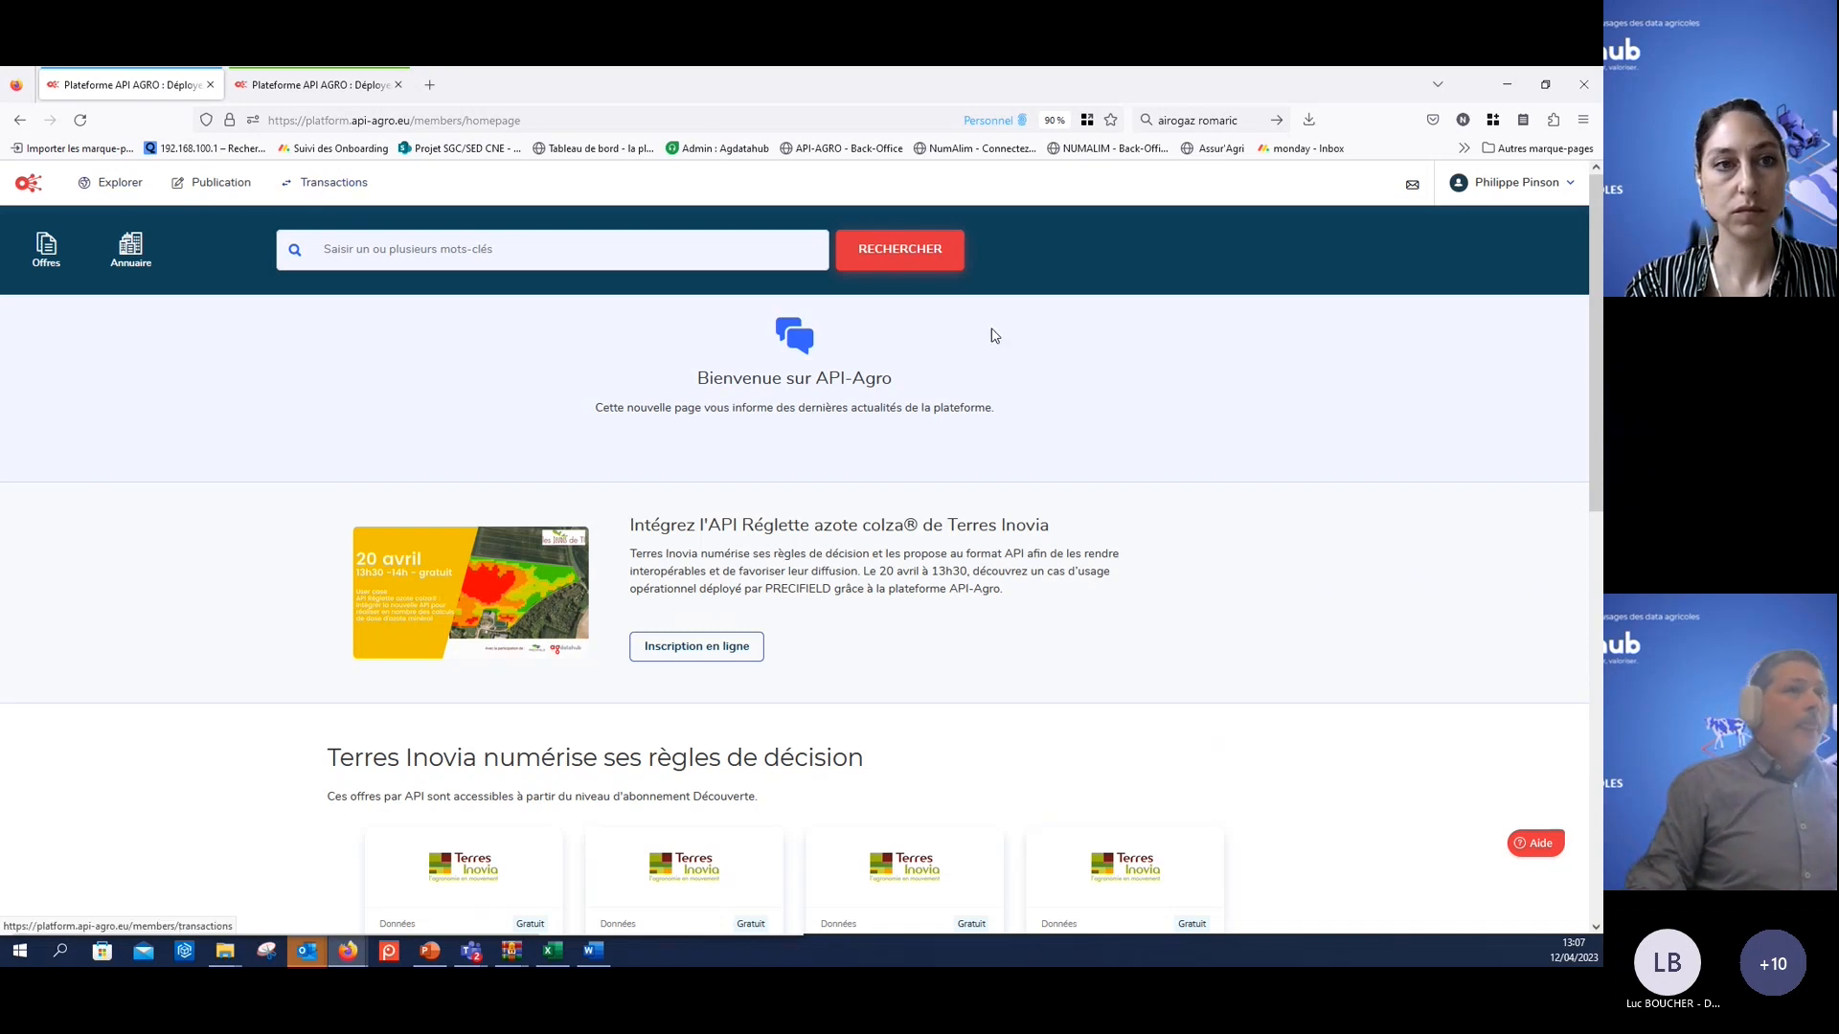
- Open the account's own profile page and review its identity, job title, role and contact fields
click(1537, 187)
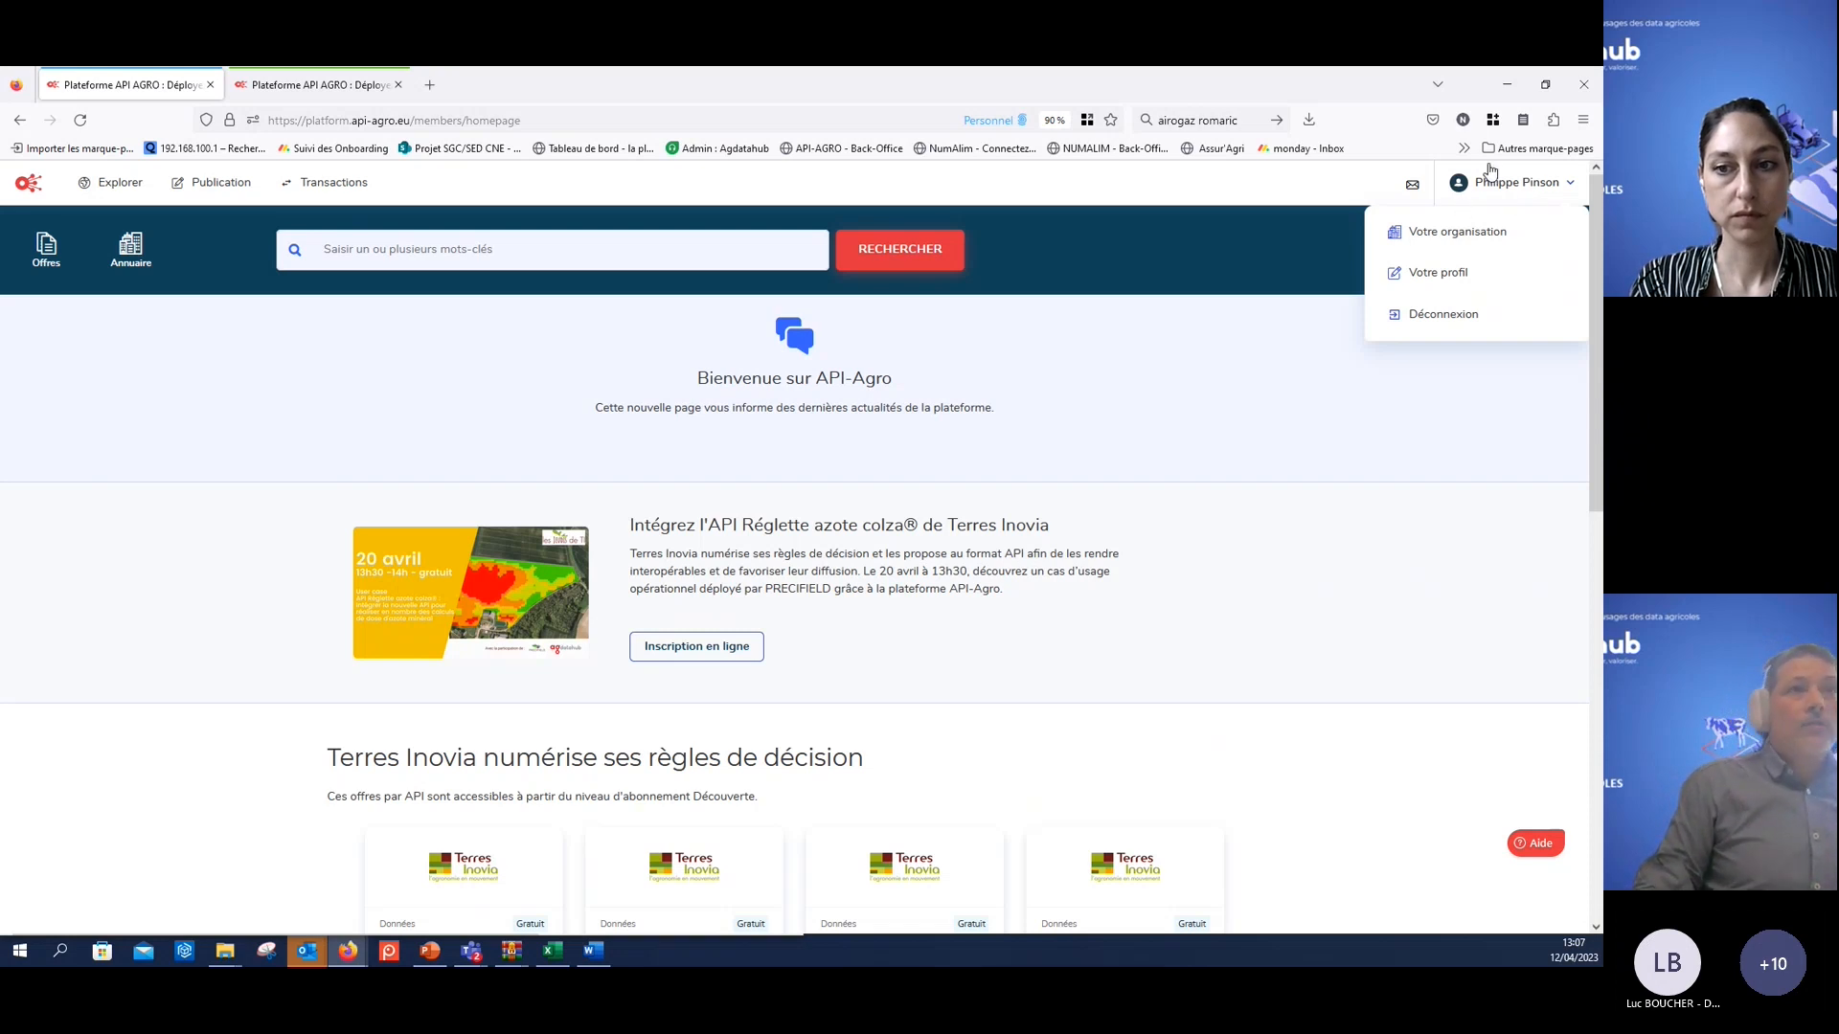
click(1468, 277)
scroll(382, 435, down, 2)
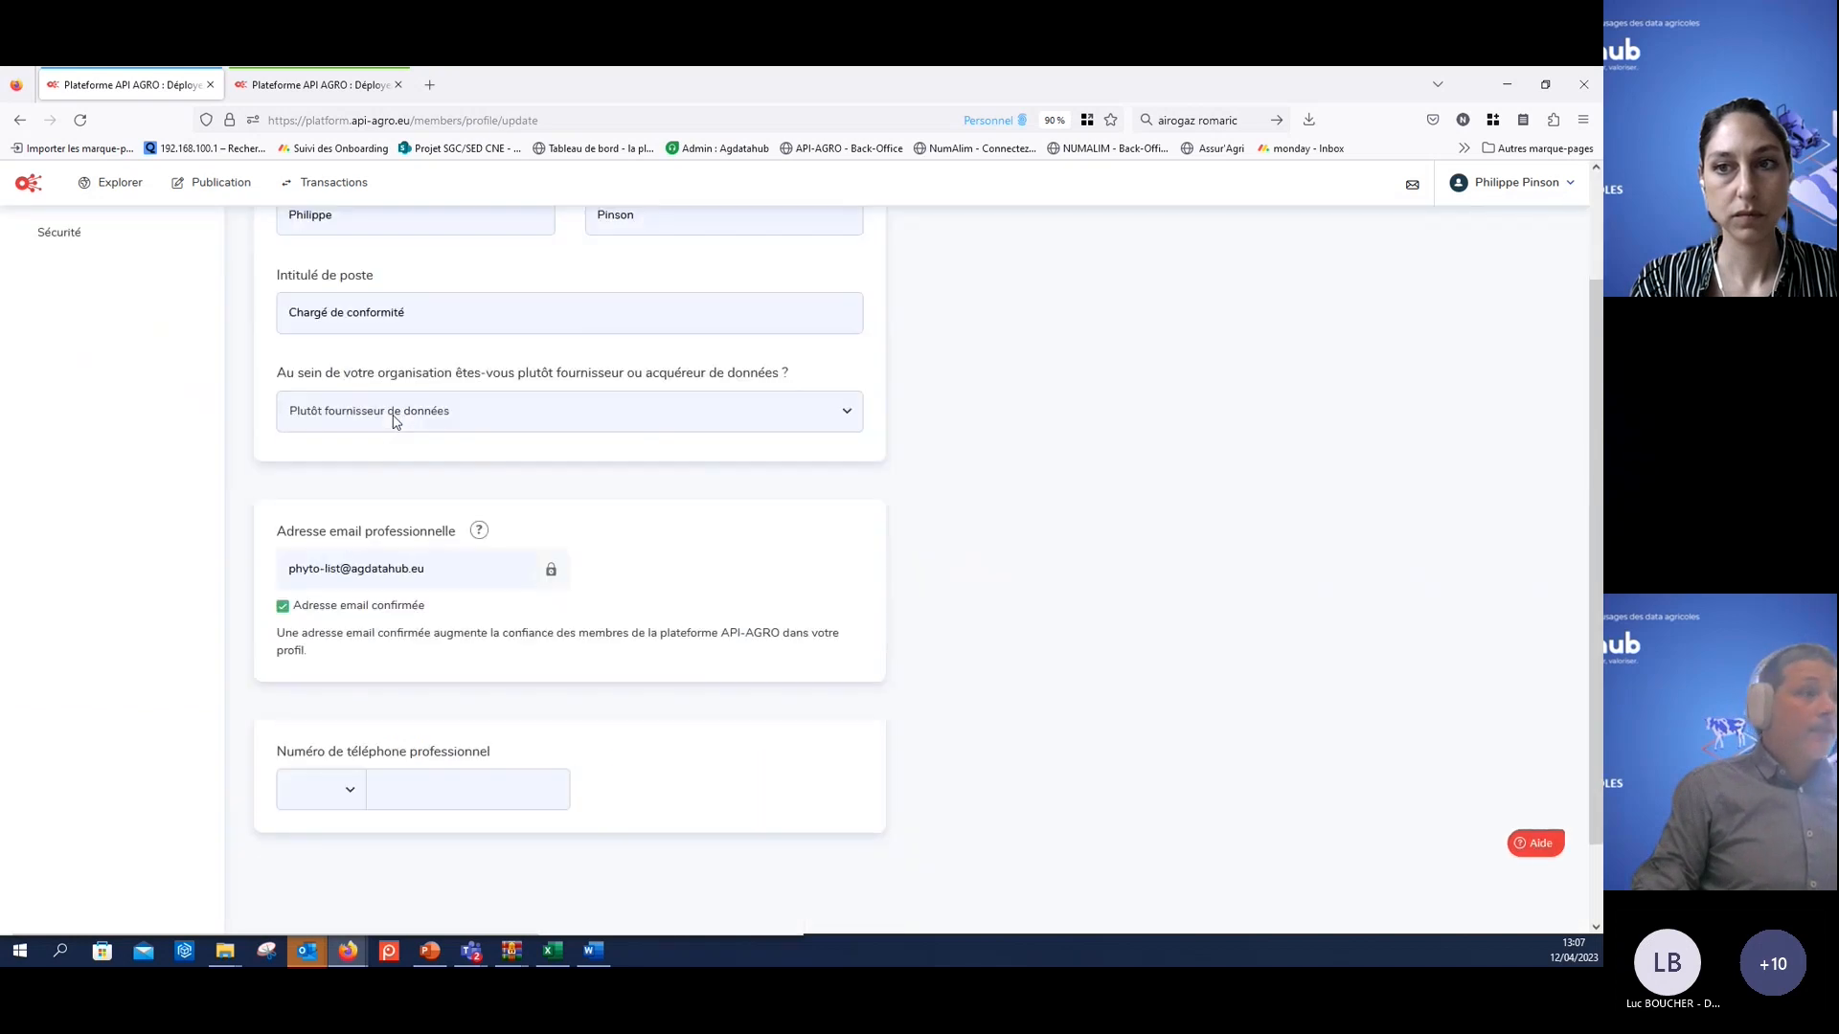
scroll(412, 383, up, 2)
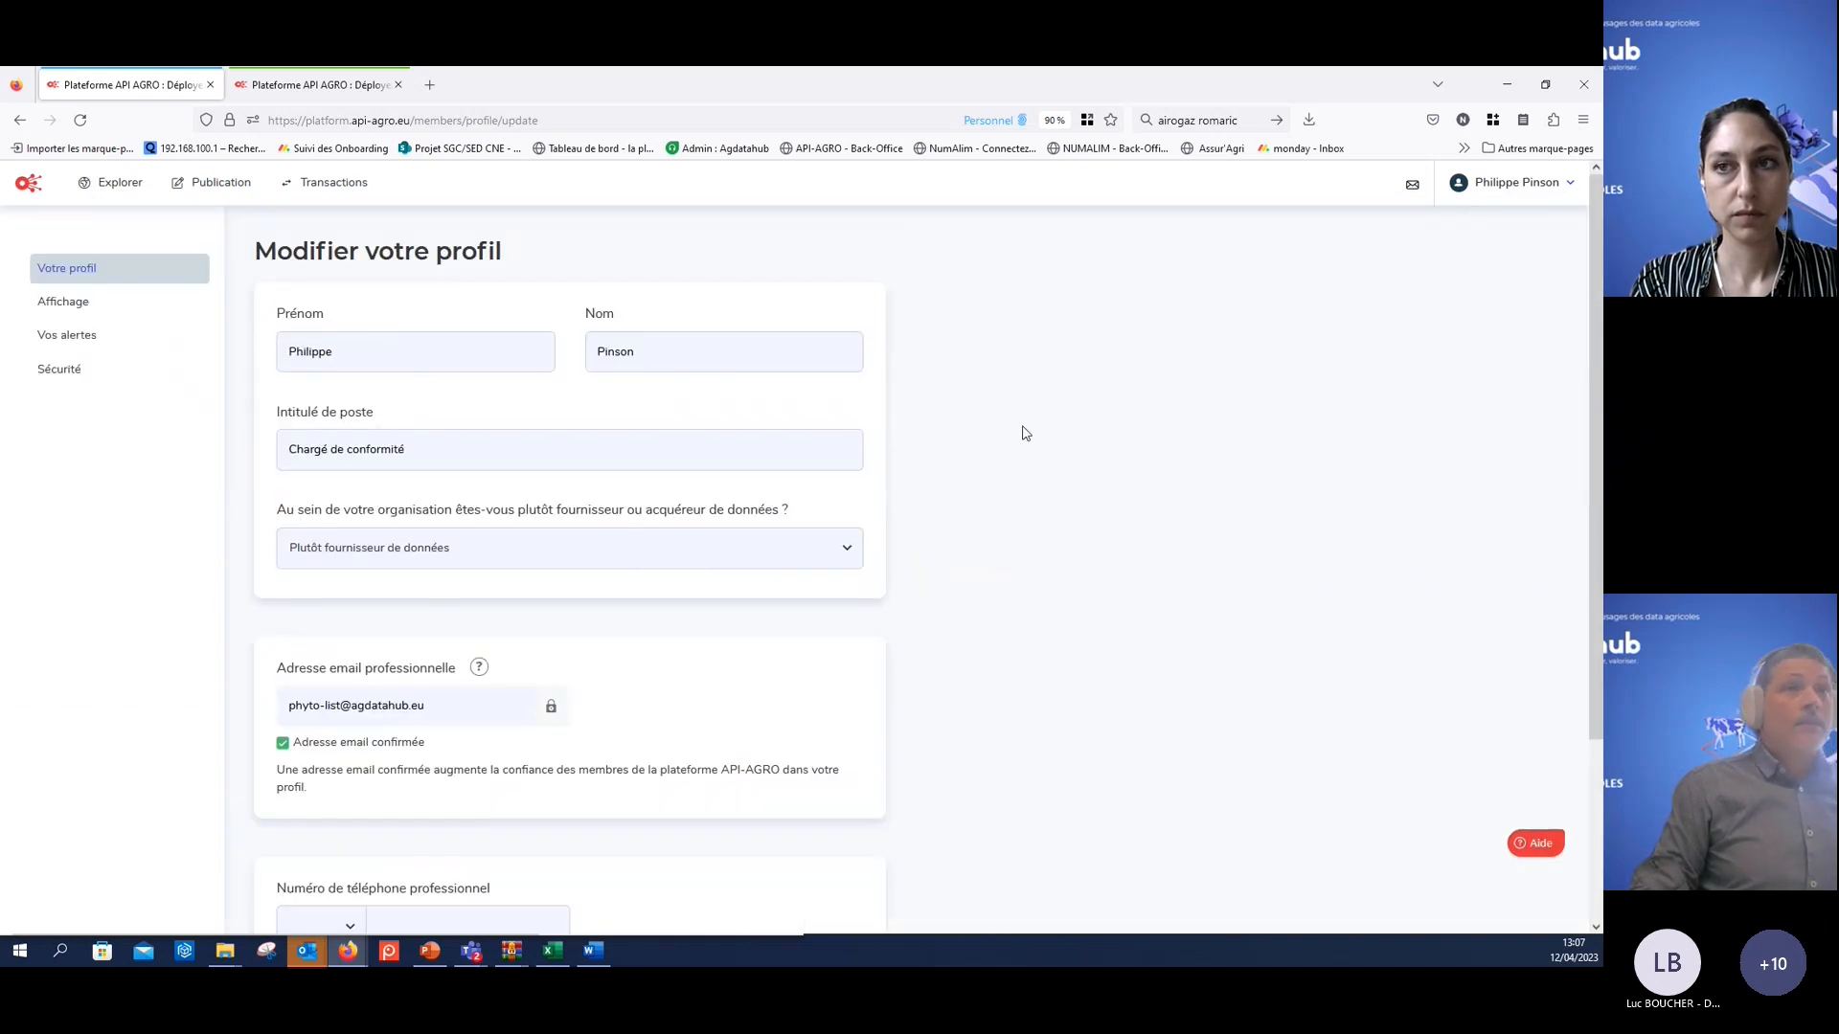
- Open the Phyto-List organisation's information page from its dashboard and review the trade and crop sectors selected there
click(1544, 187)
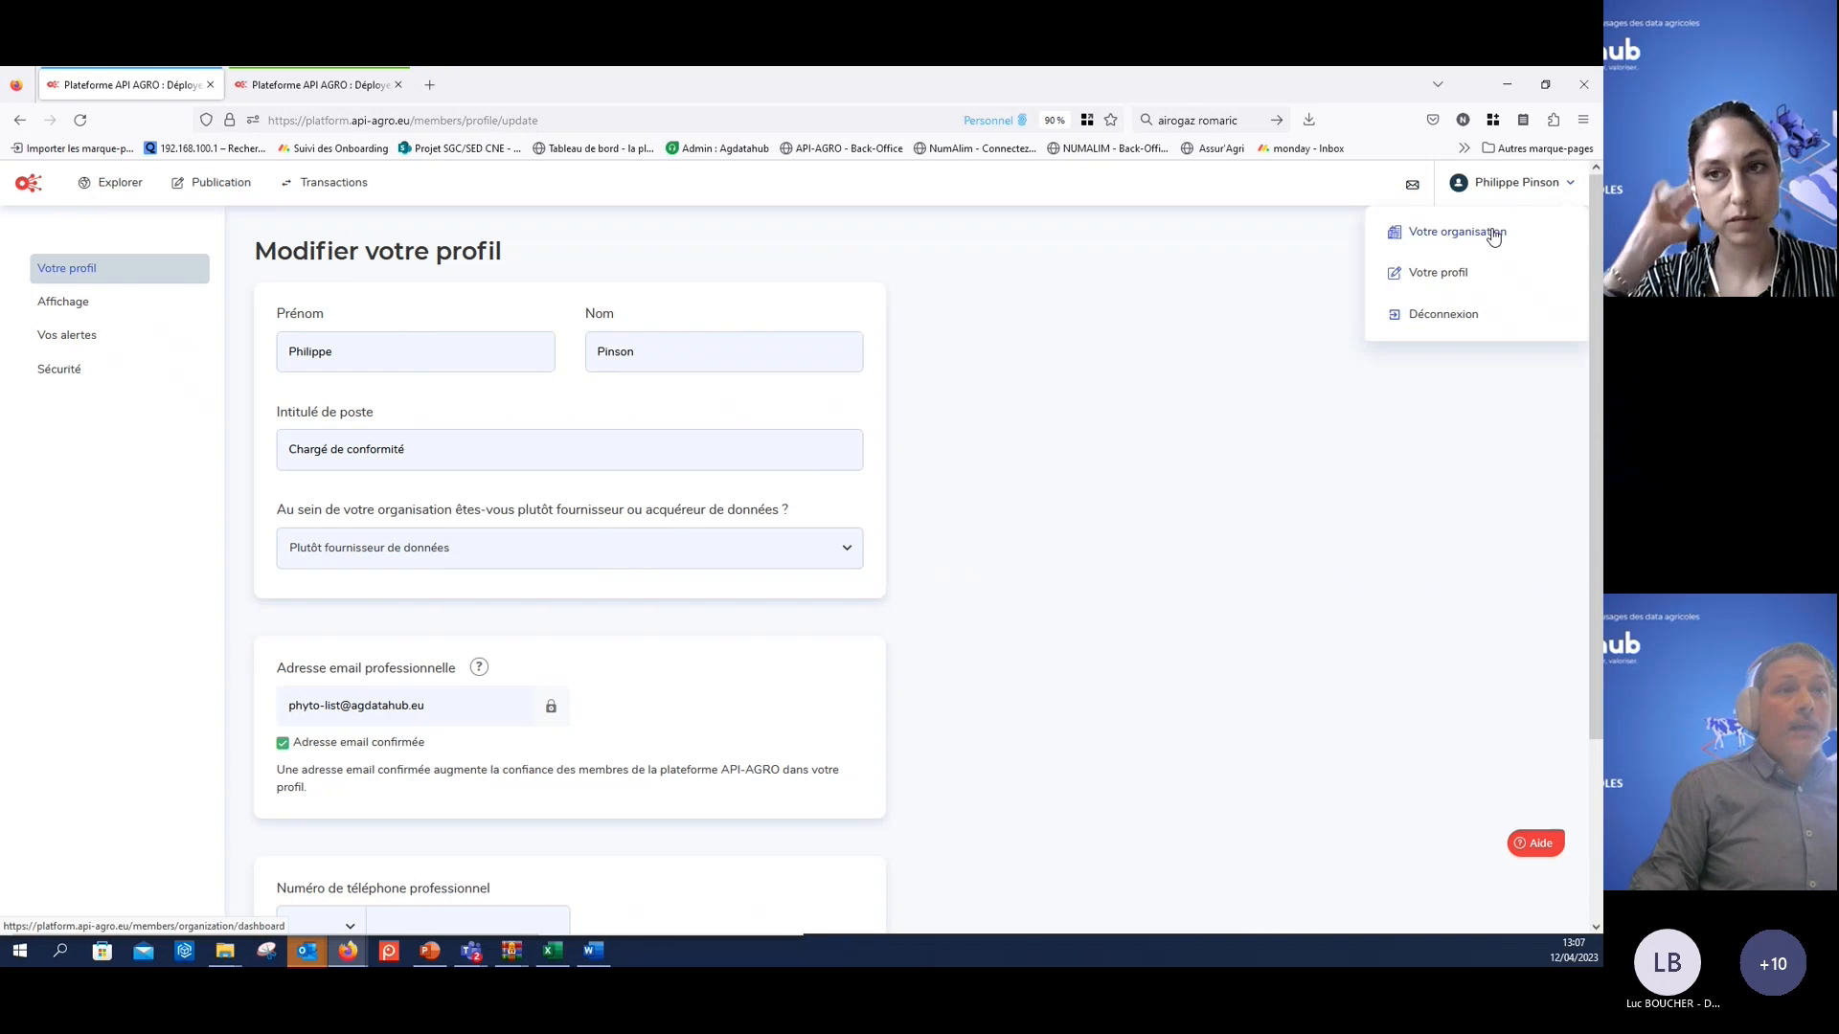
click(1493, 234)
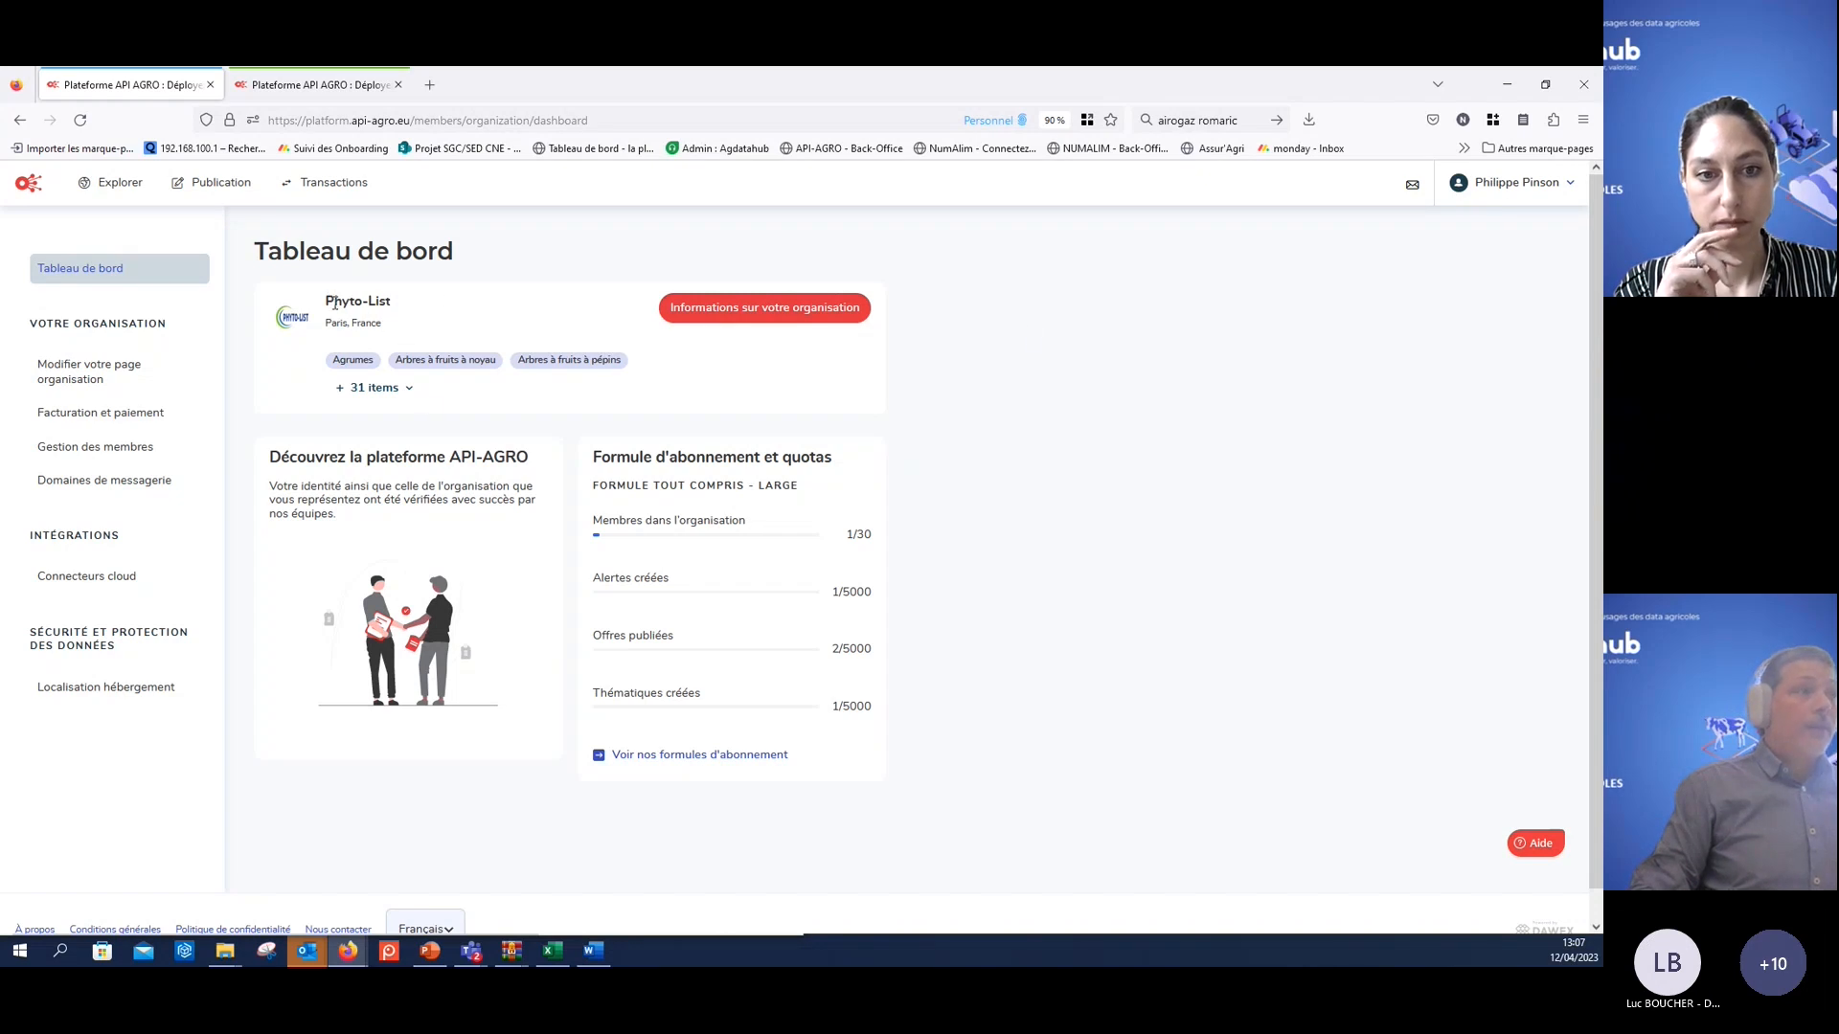
click(740, 327)
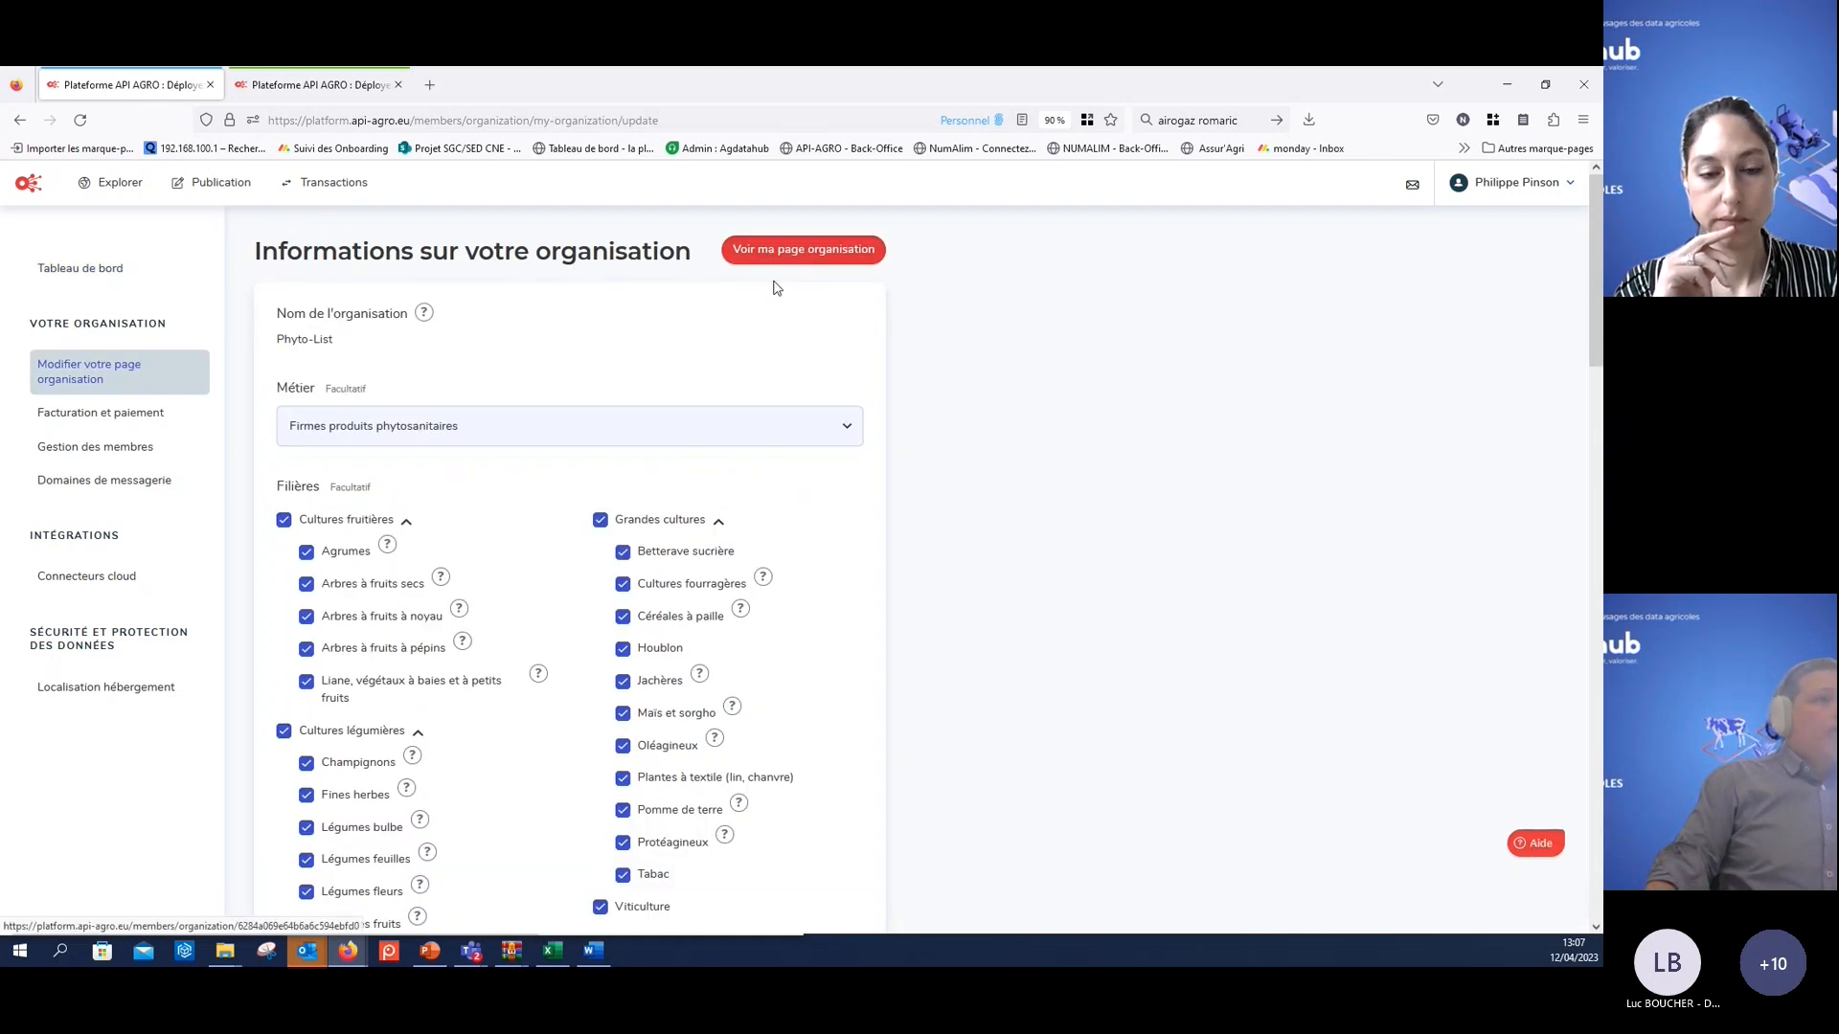
scroll(682, 381, down, 1)
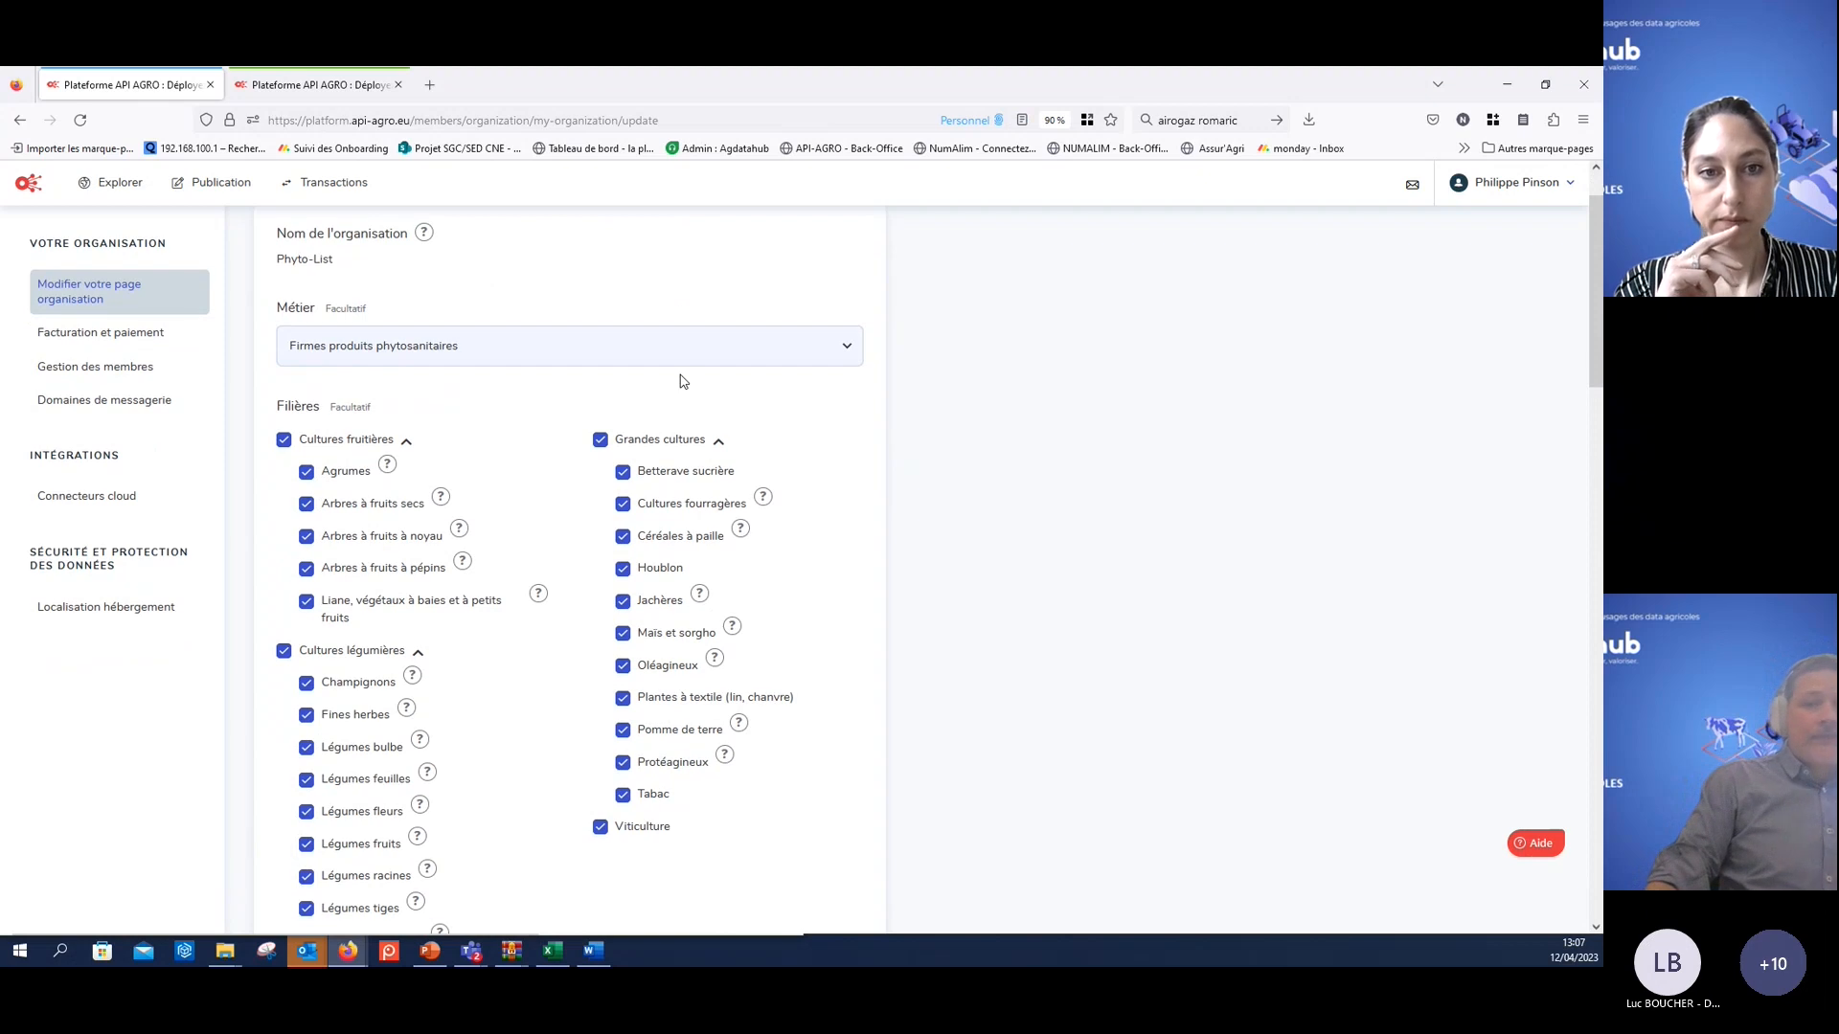
scroll(657, 421, down, 3)
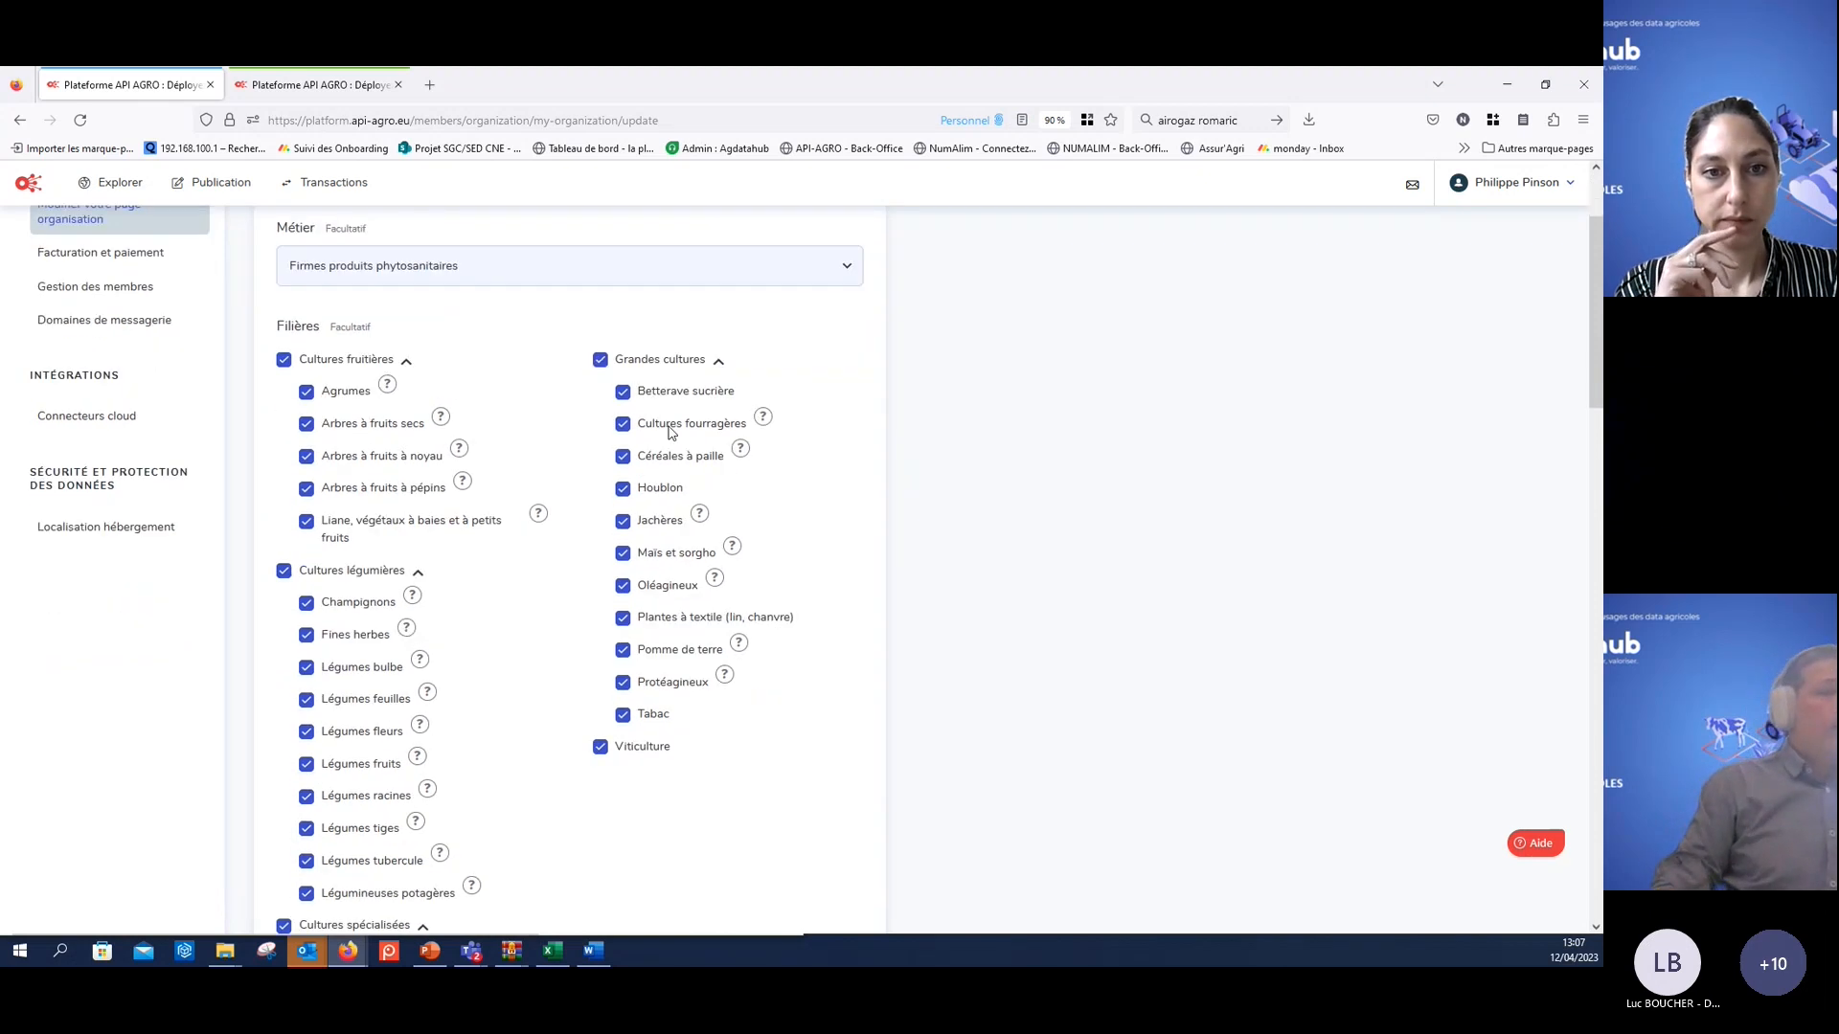
scroll(673, 432, down, 5)
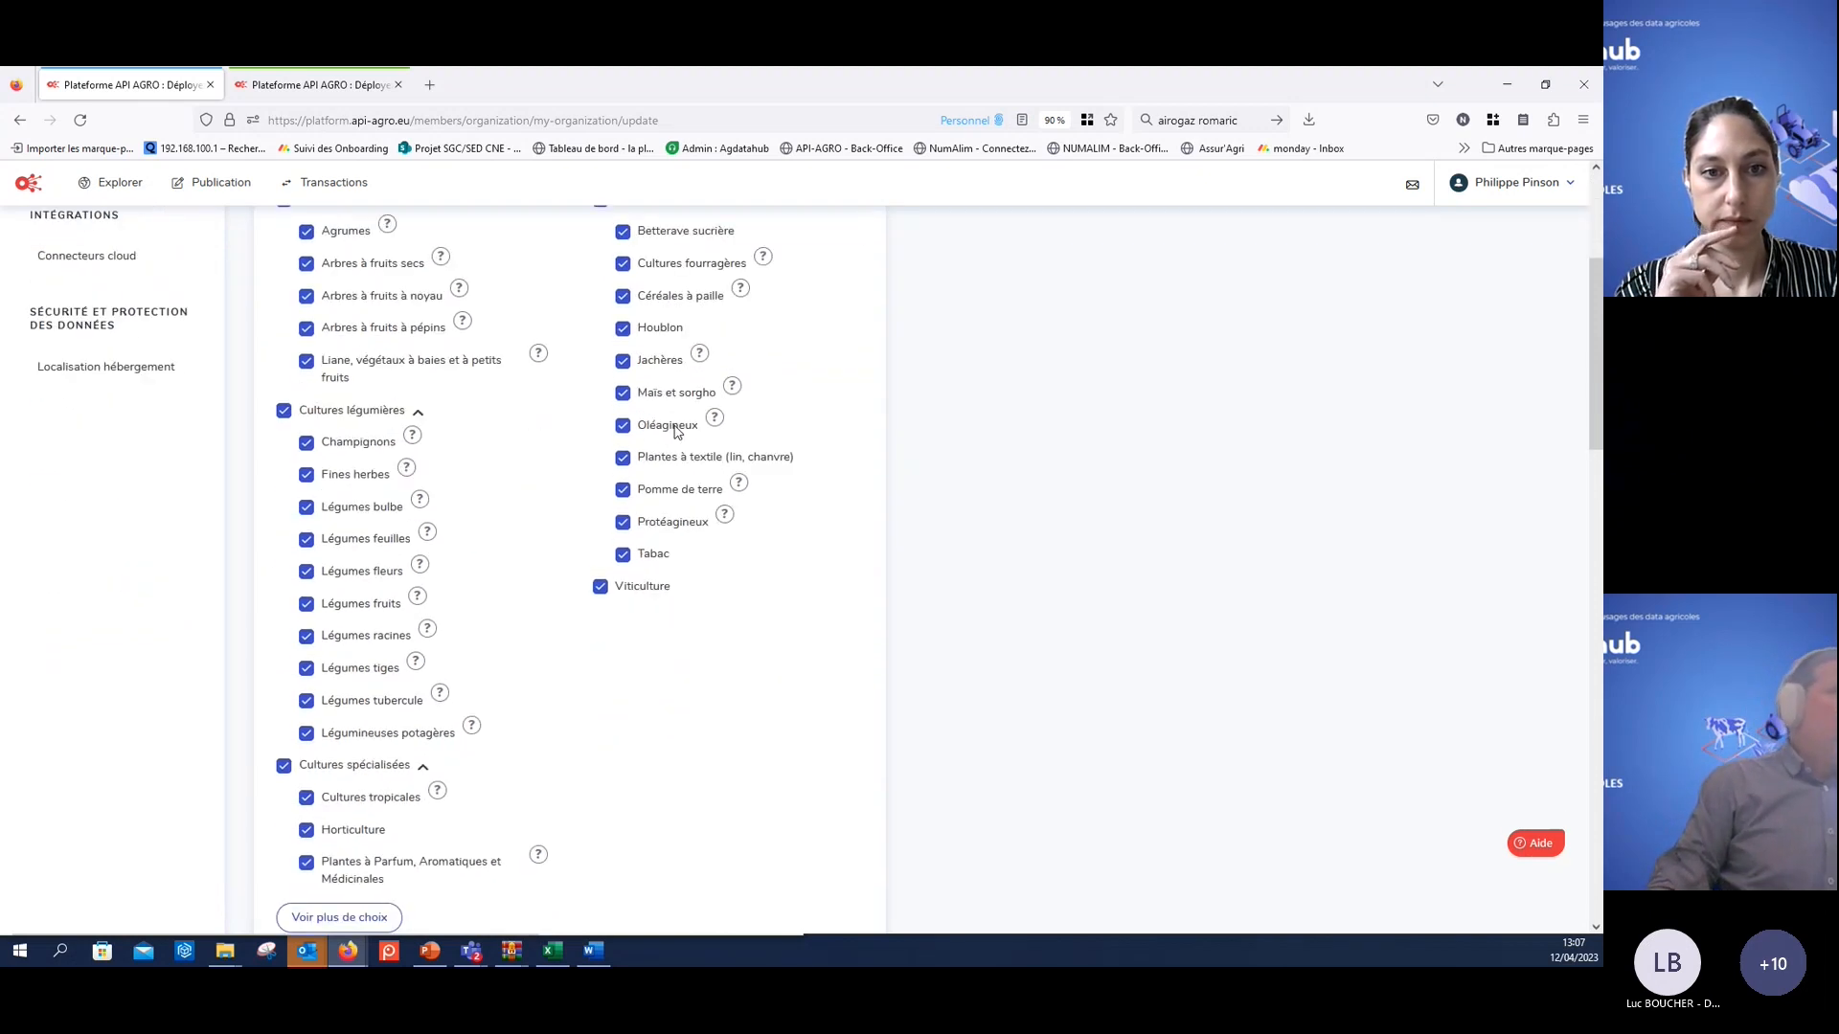
scroll(660, 451, up, 8)
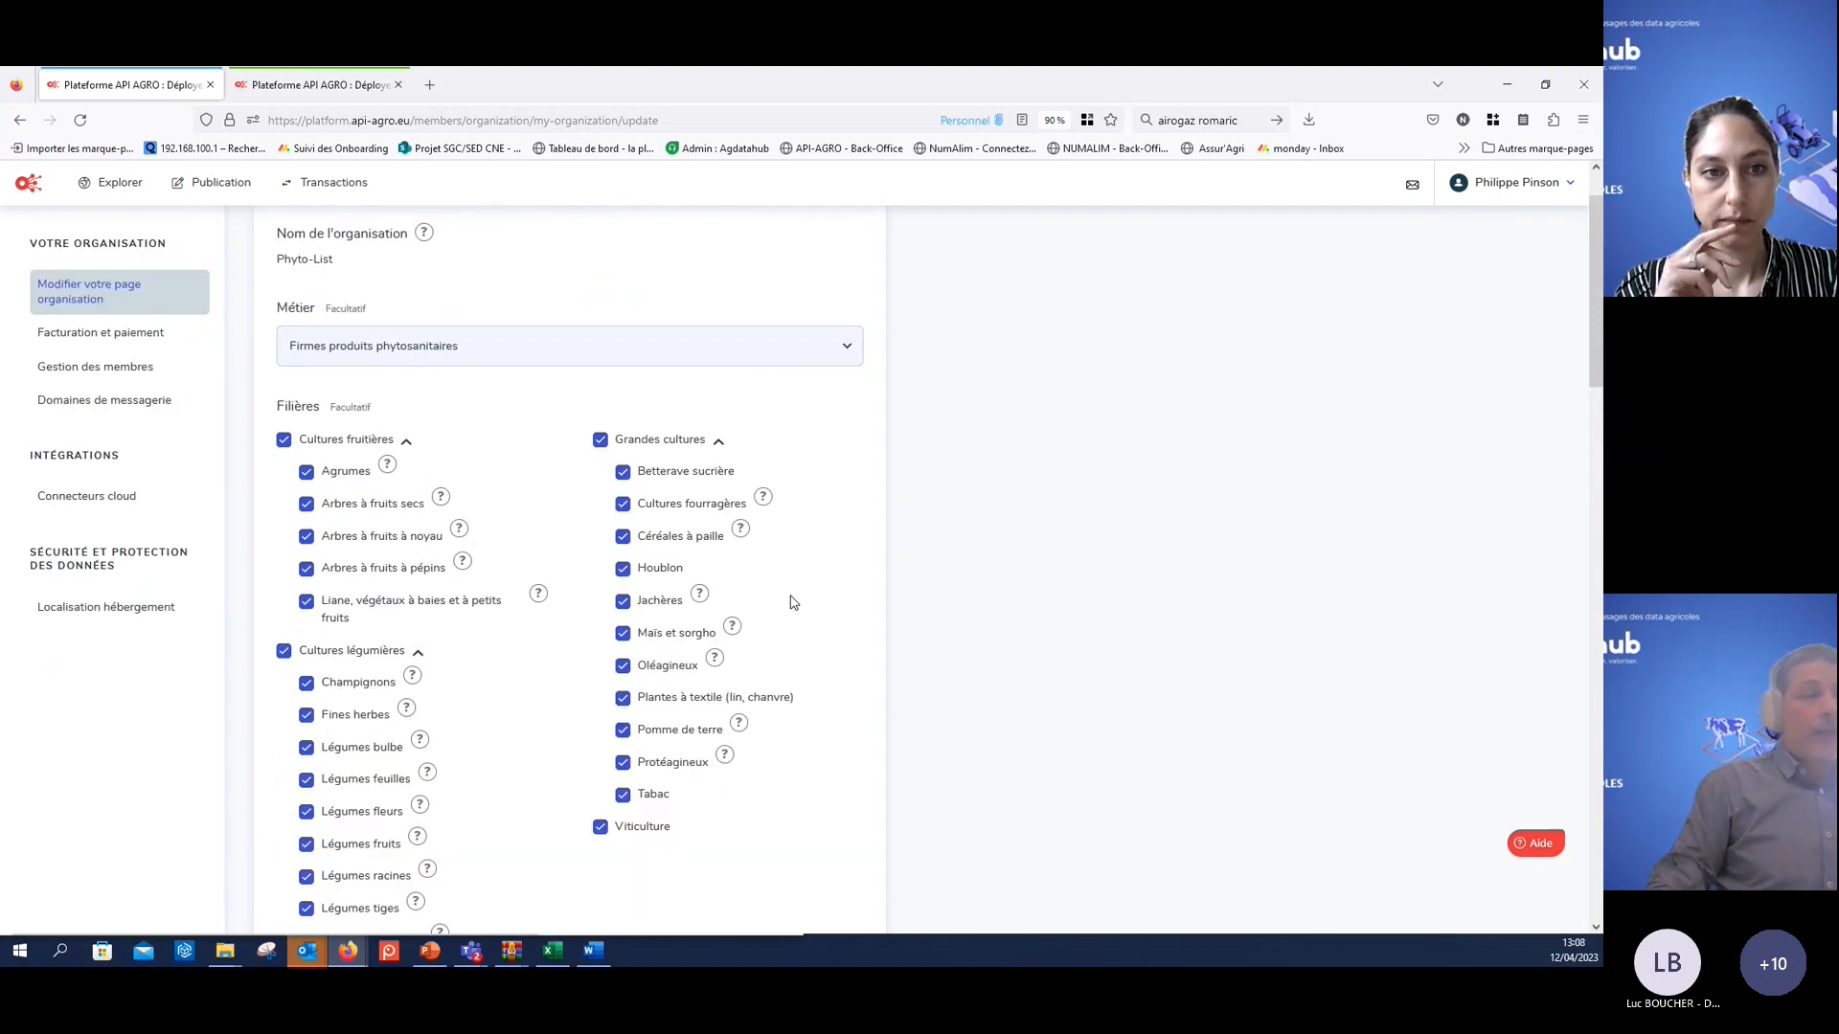
scroll(793, 601, down, 2)
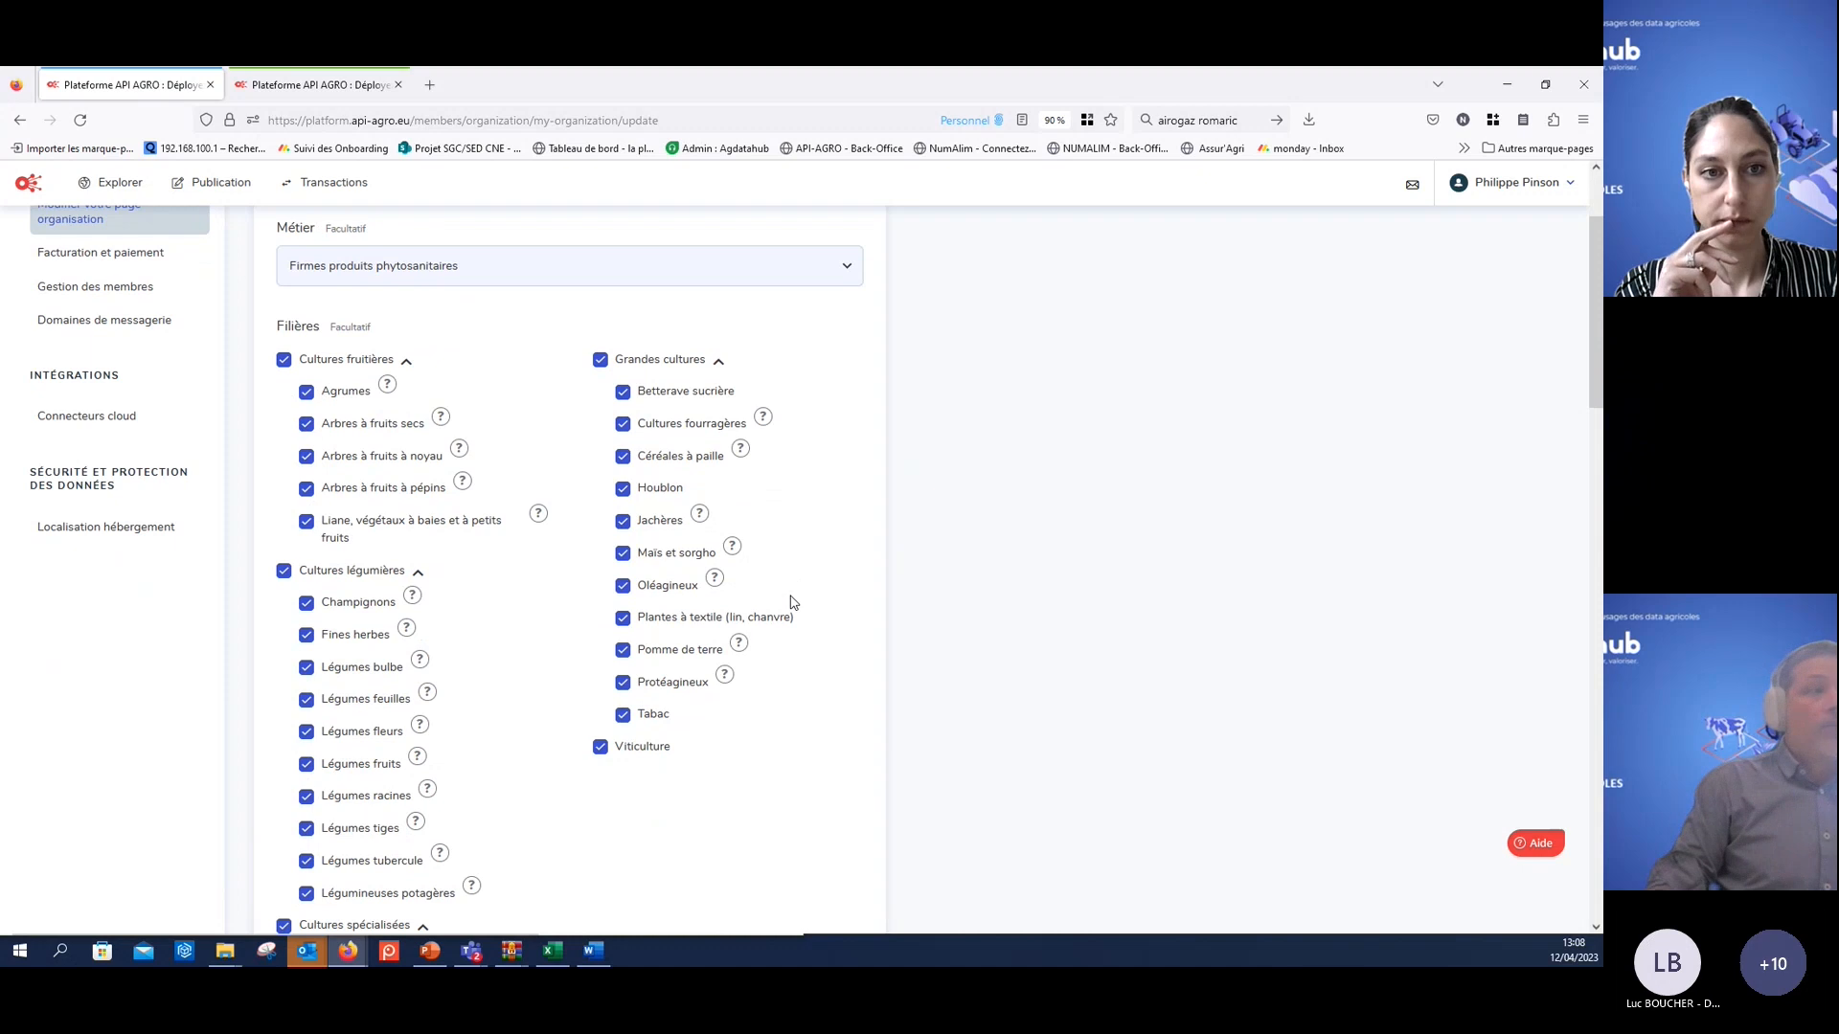
scroll(793, 601, down, 6)
scroll(793, 601, down, 8)
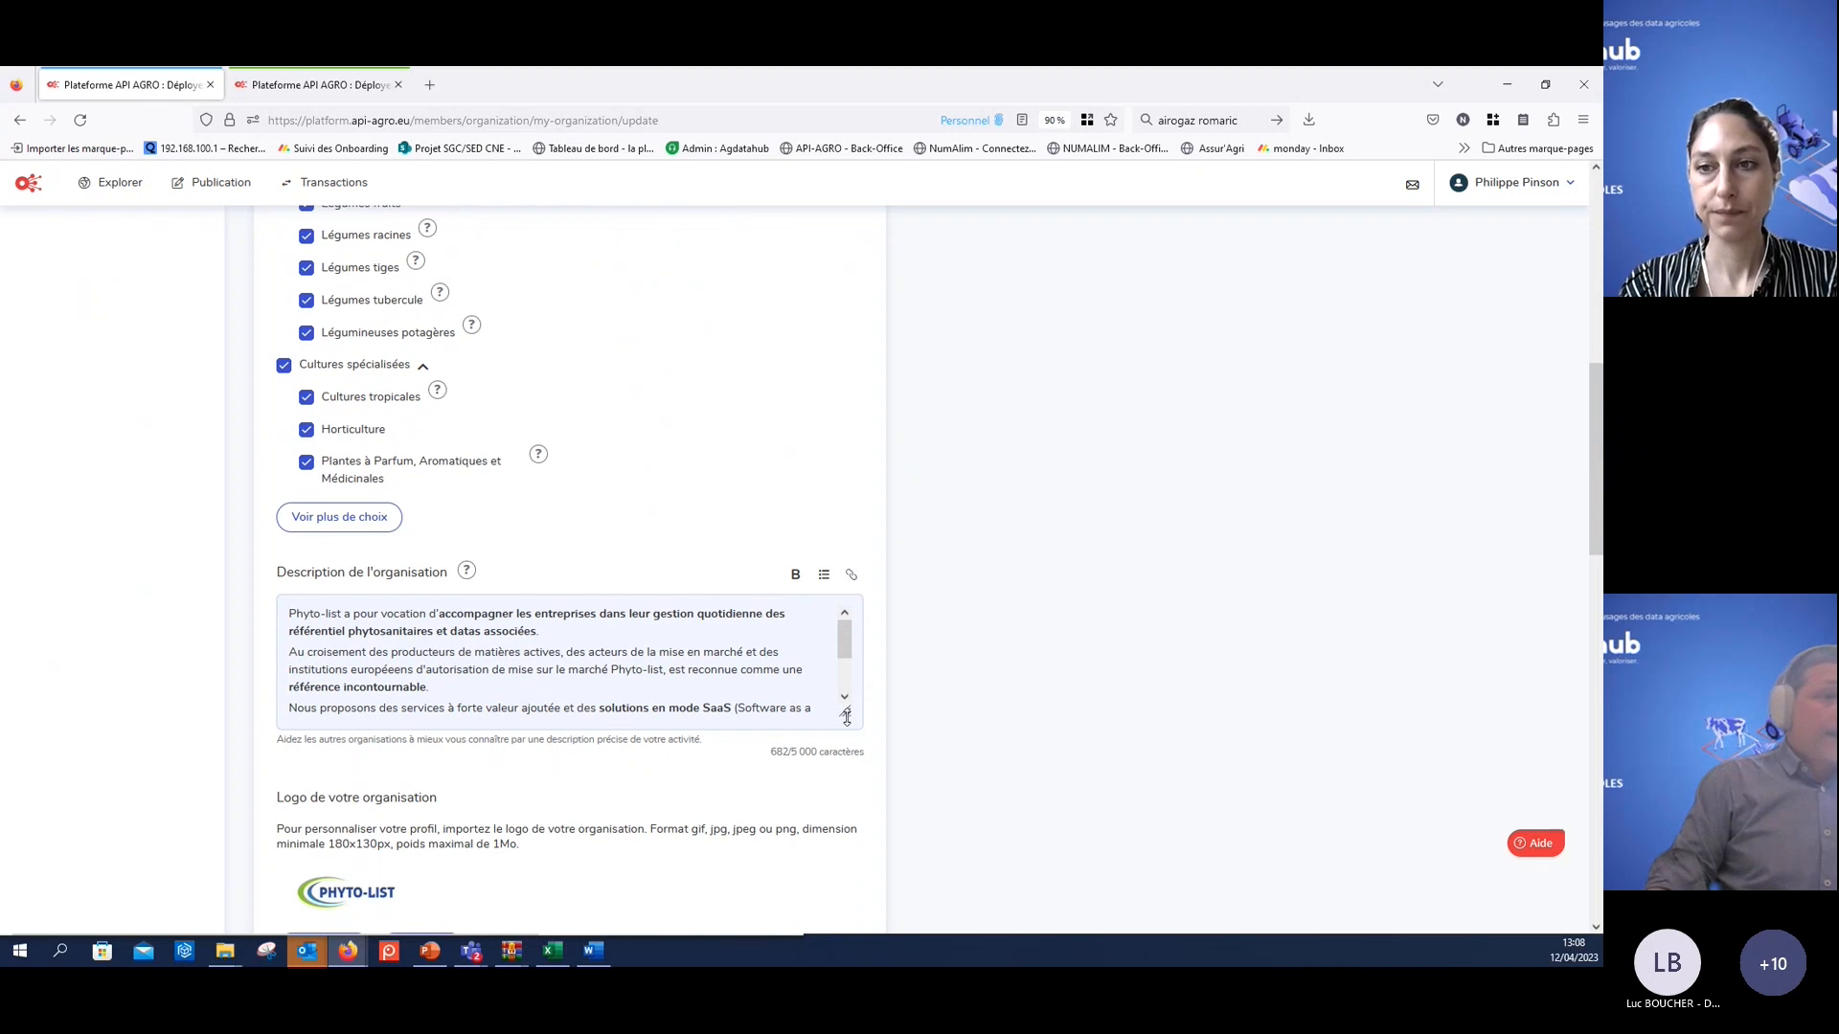
- Enlarge the organisation description box and review the description, logo, data role and country settings
drag(846, 713, 907, 844)
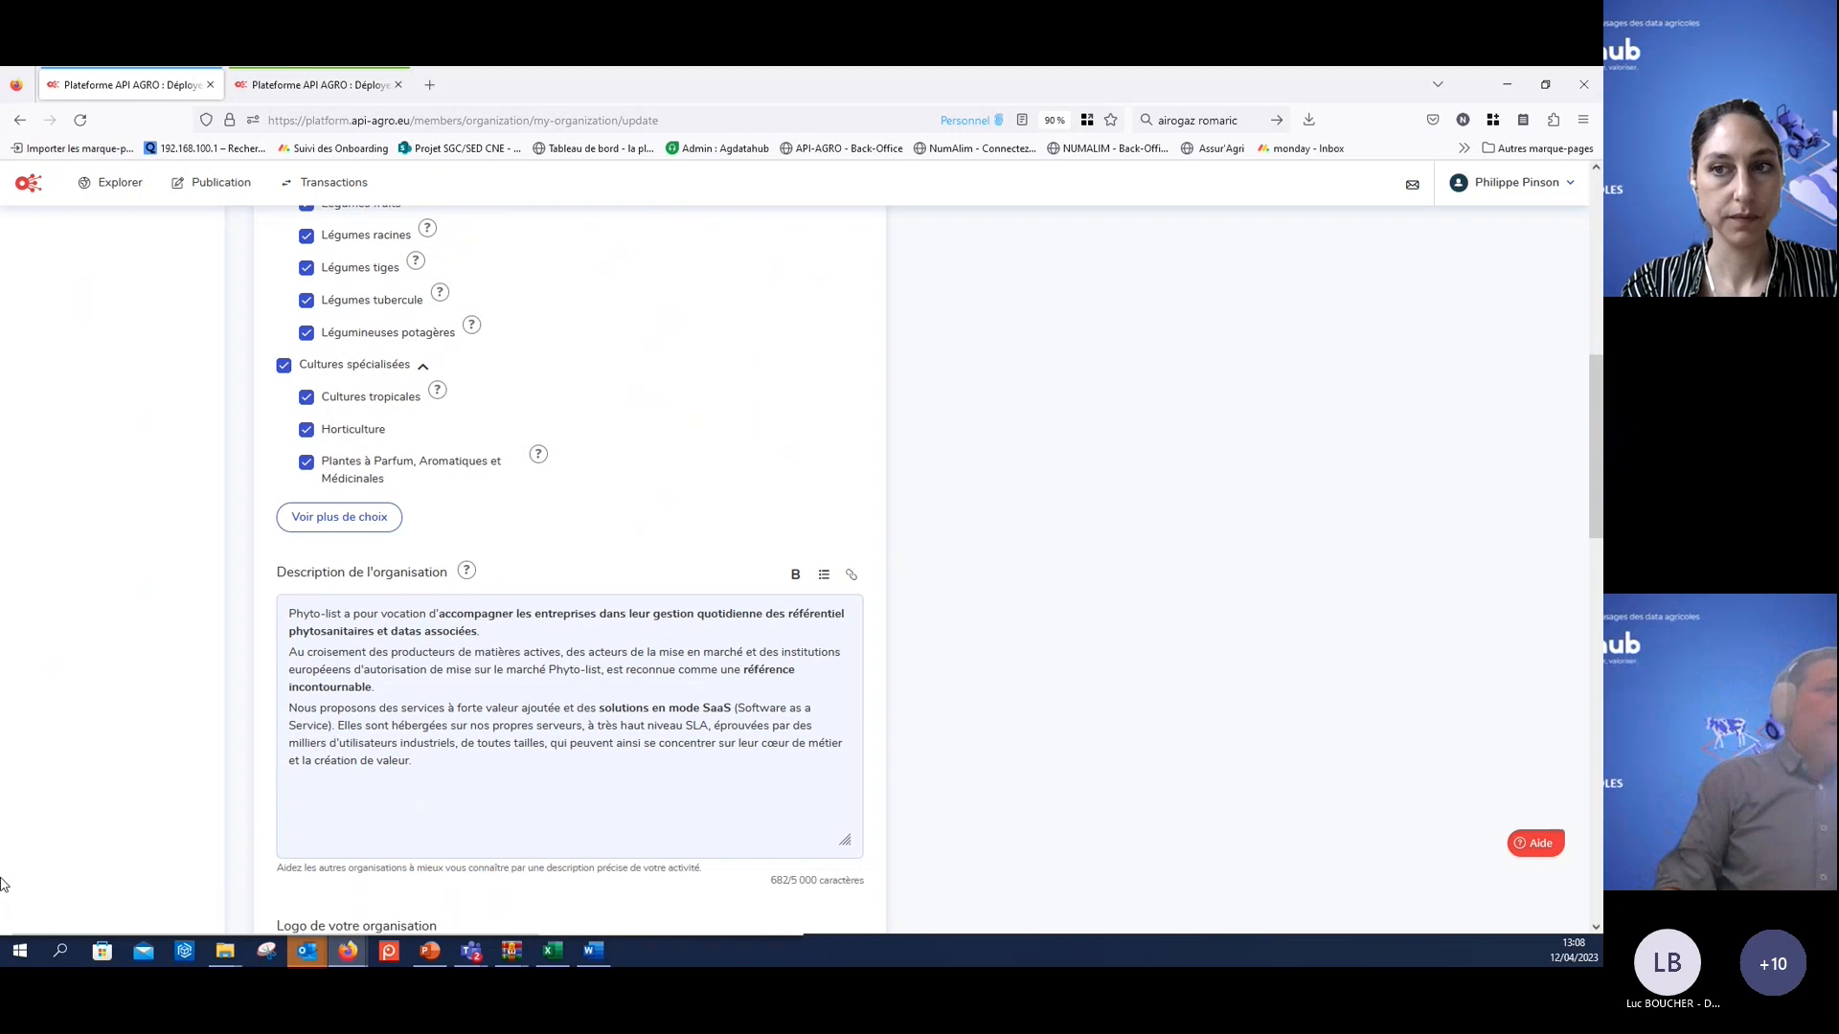
scroll(438, 731, down, 3)
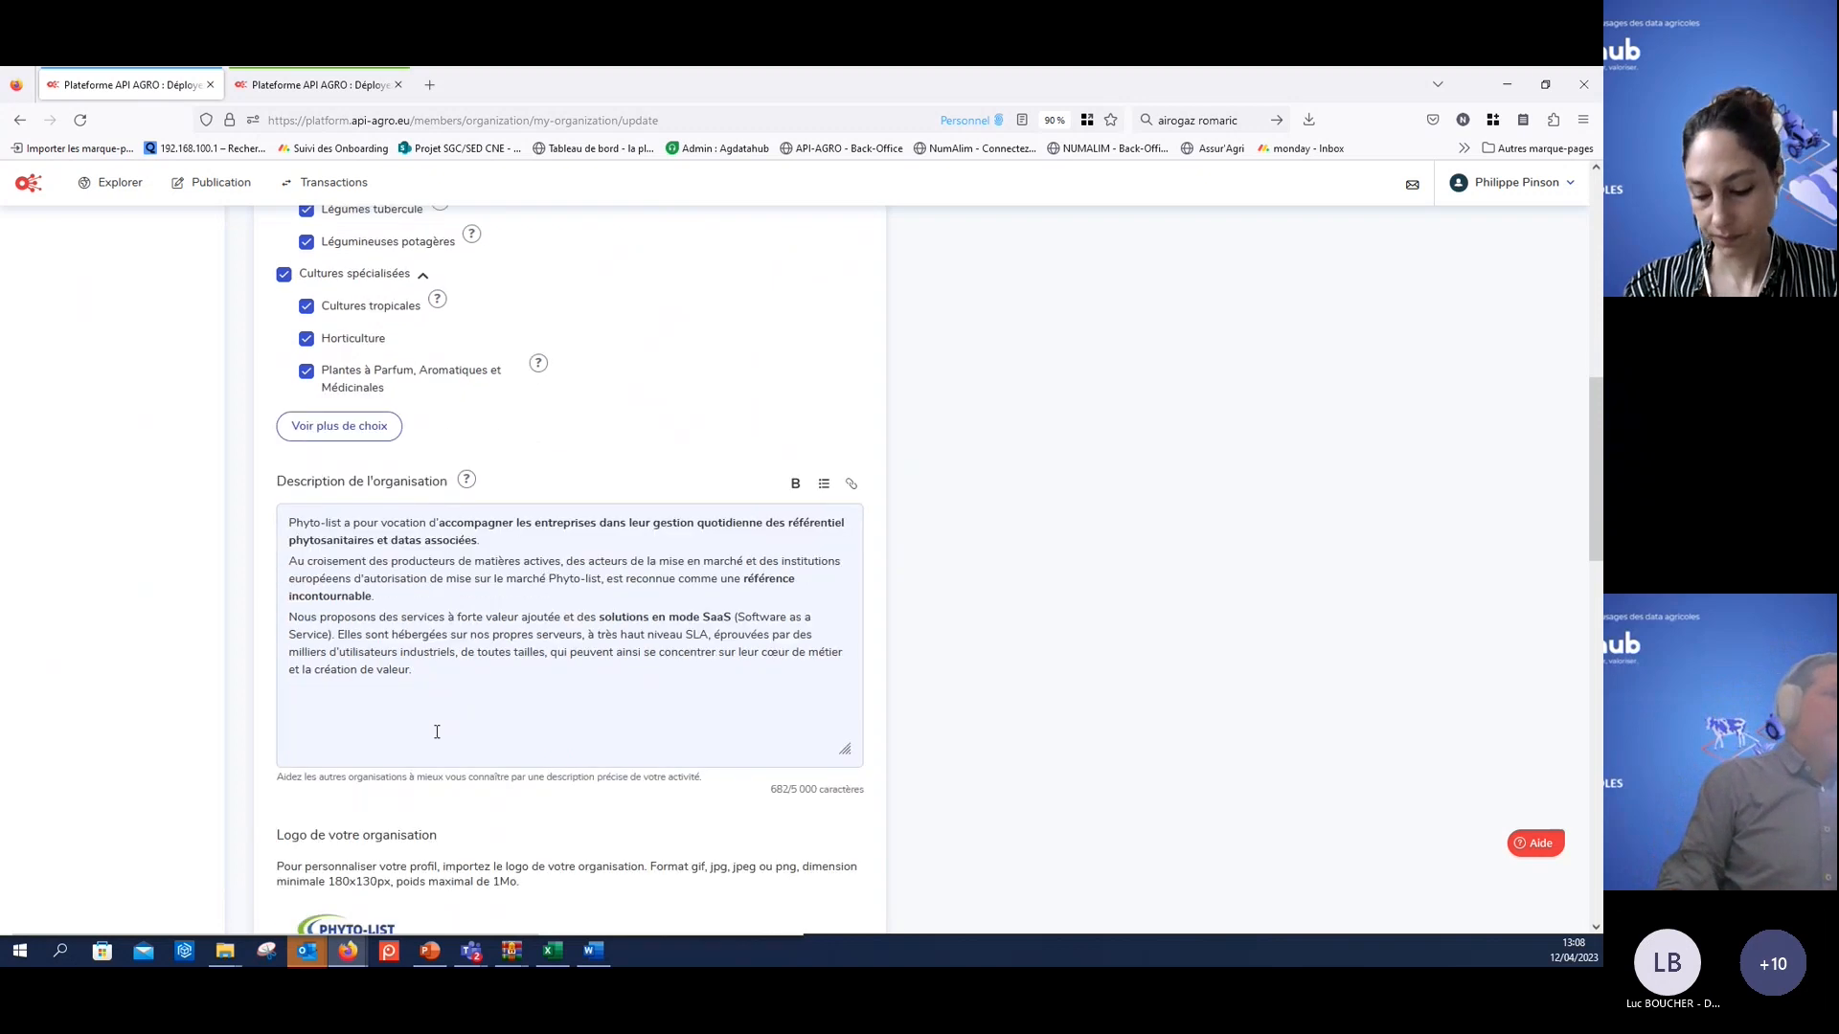
scroll(383, 786, down, 1)
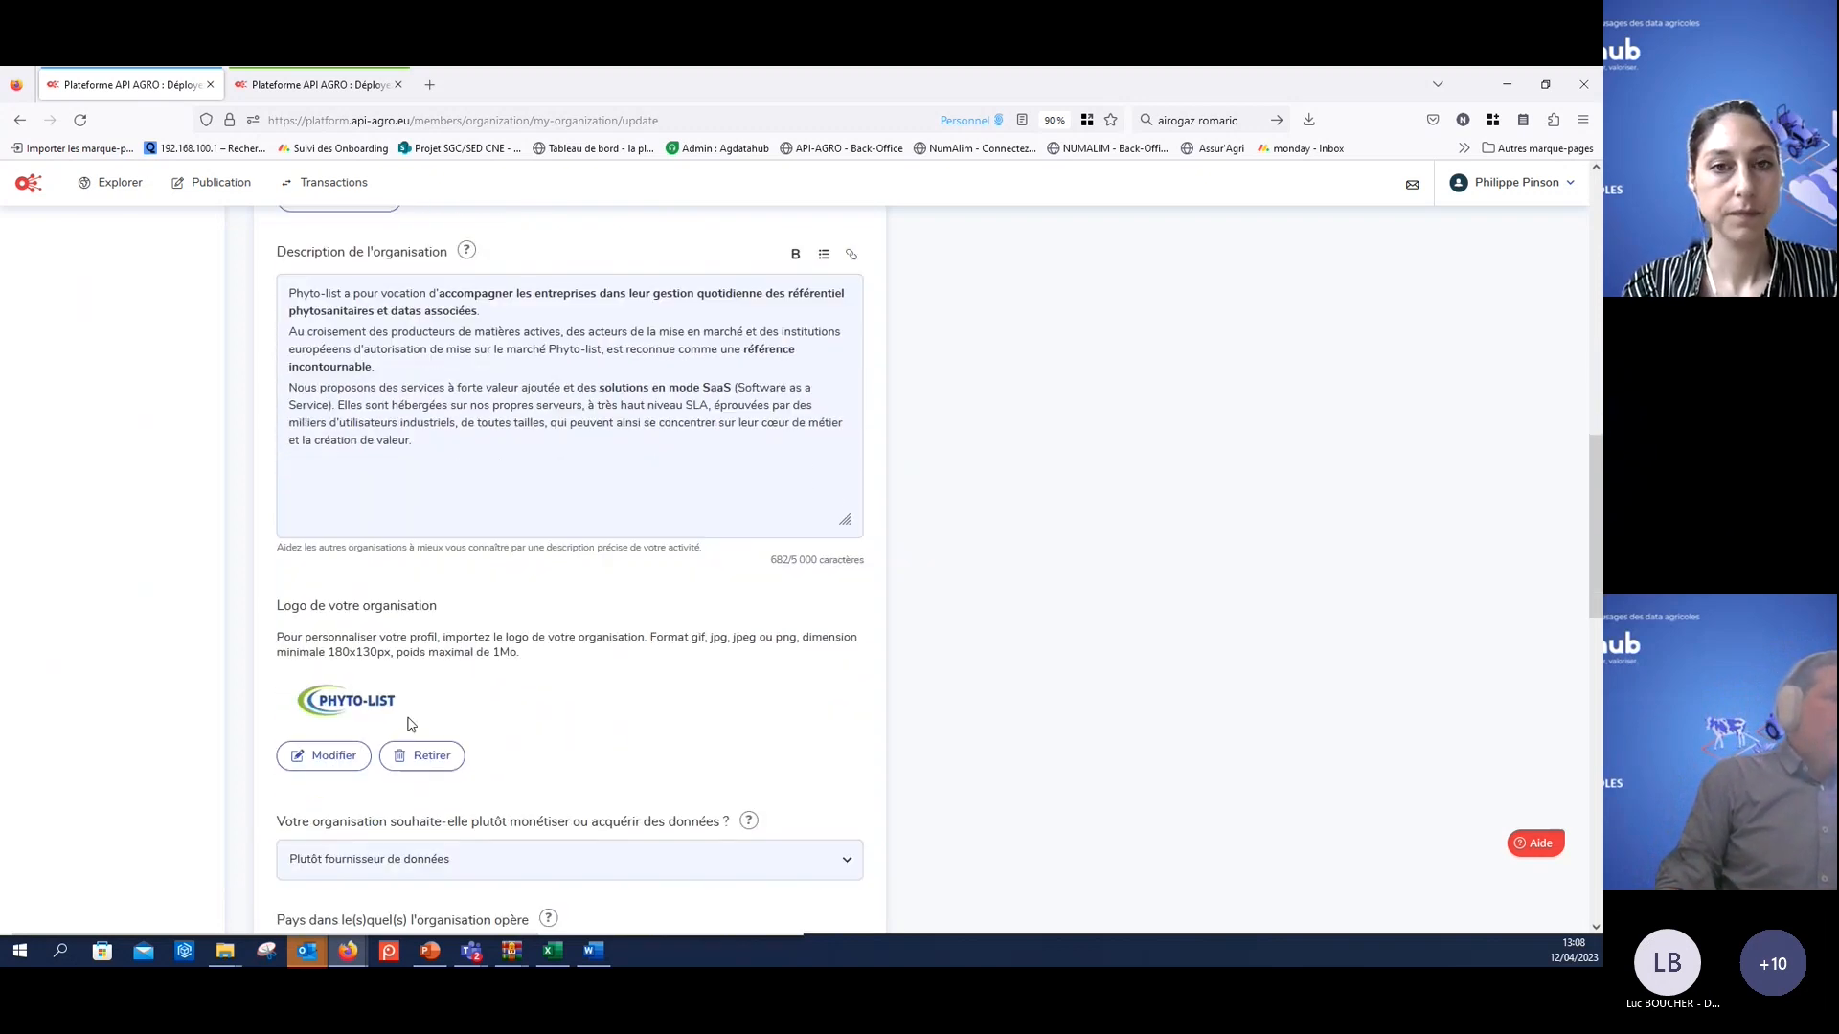
scroll(577, 738, down, 2)
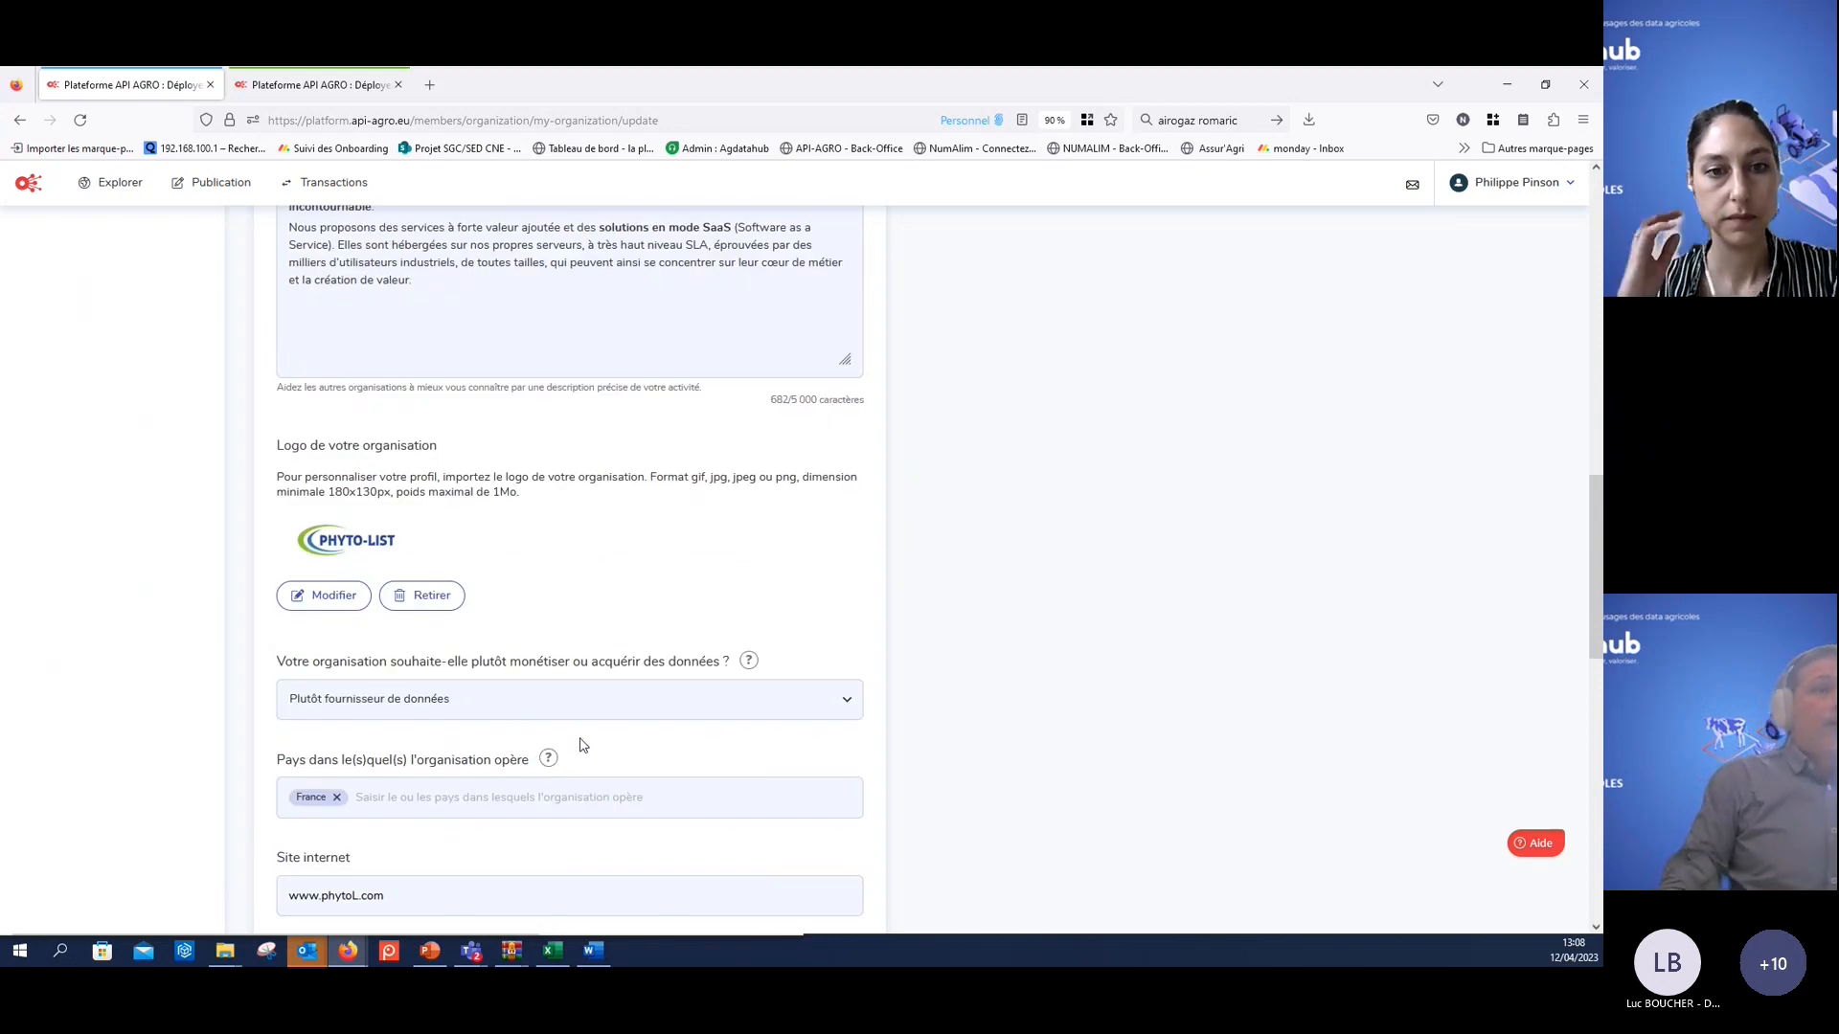
- Open the organisation's billing and payment settings to review the invoicing details and payment options
scroll(579, 747, up, 8)
scroll(575, 746, up, 6)
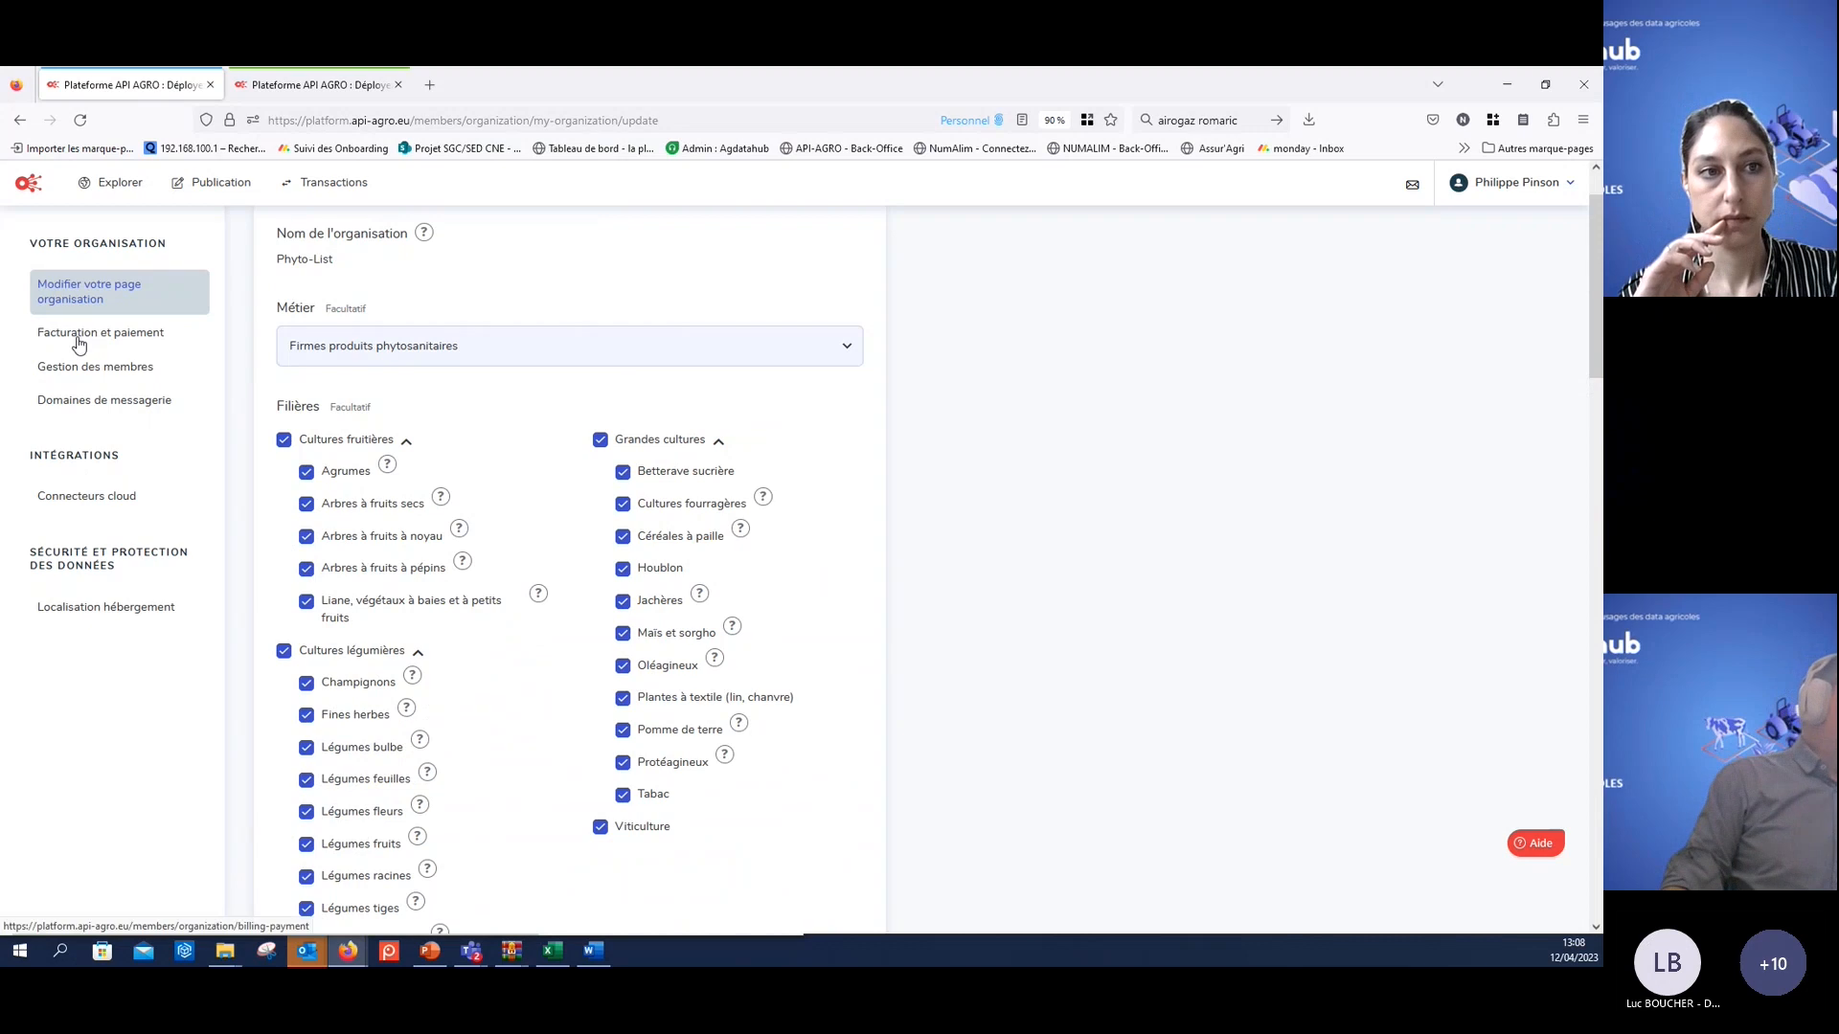
click(84, 345)
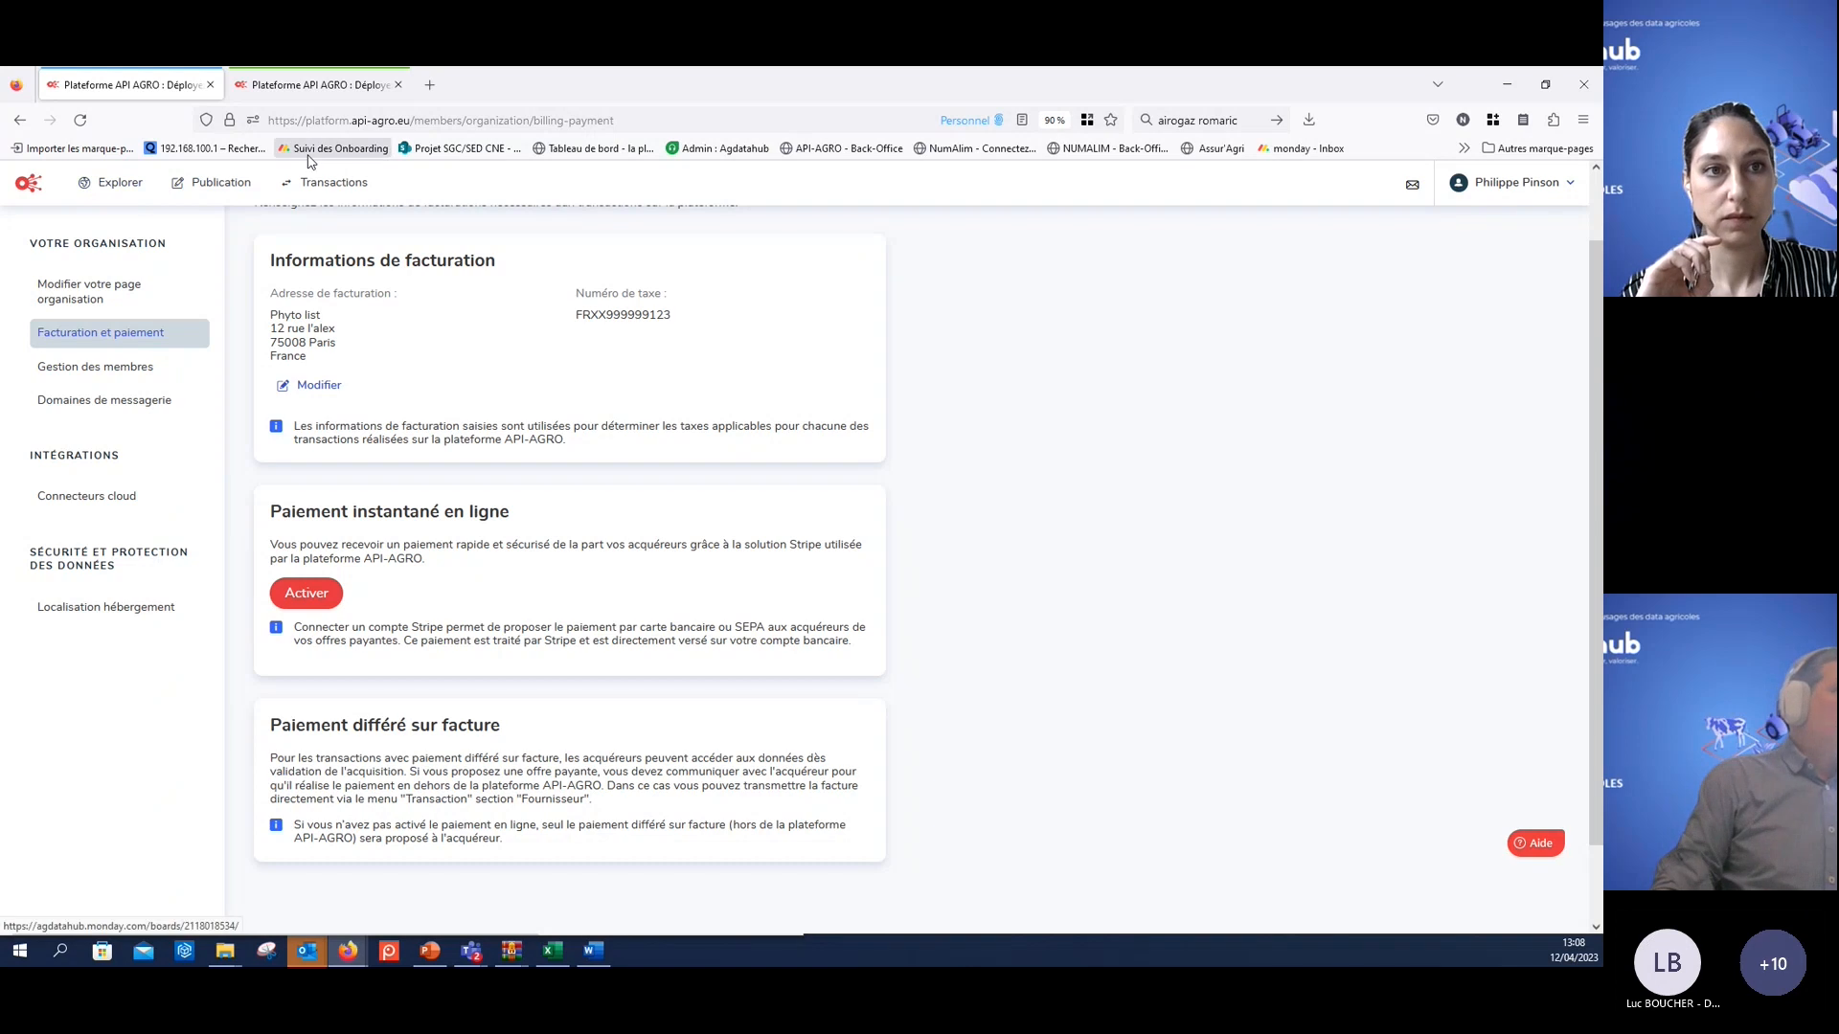
- Open the data offers catalogue, first in this account and again in the second account's browser session
click(108, 188)
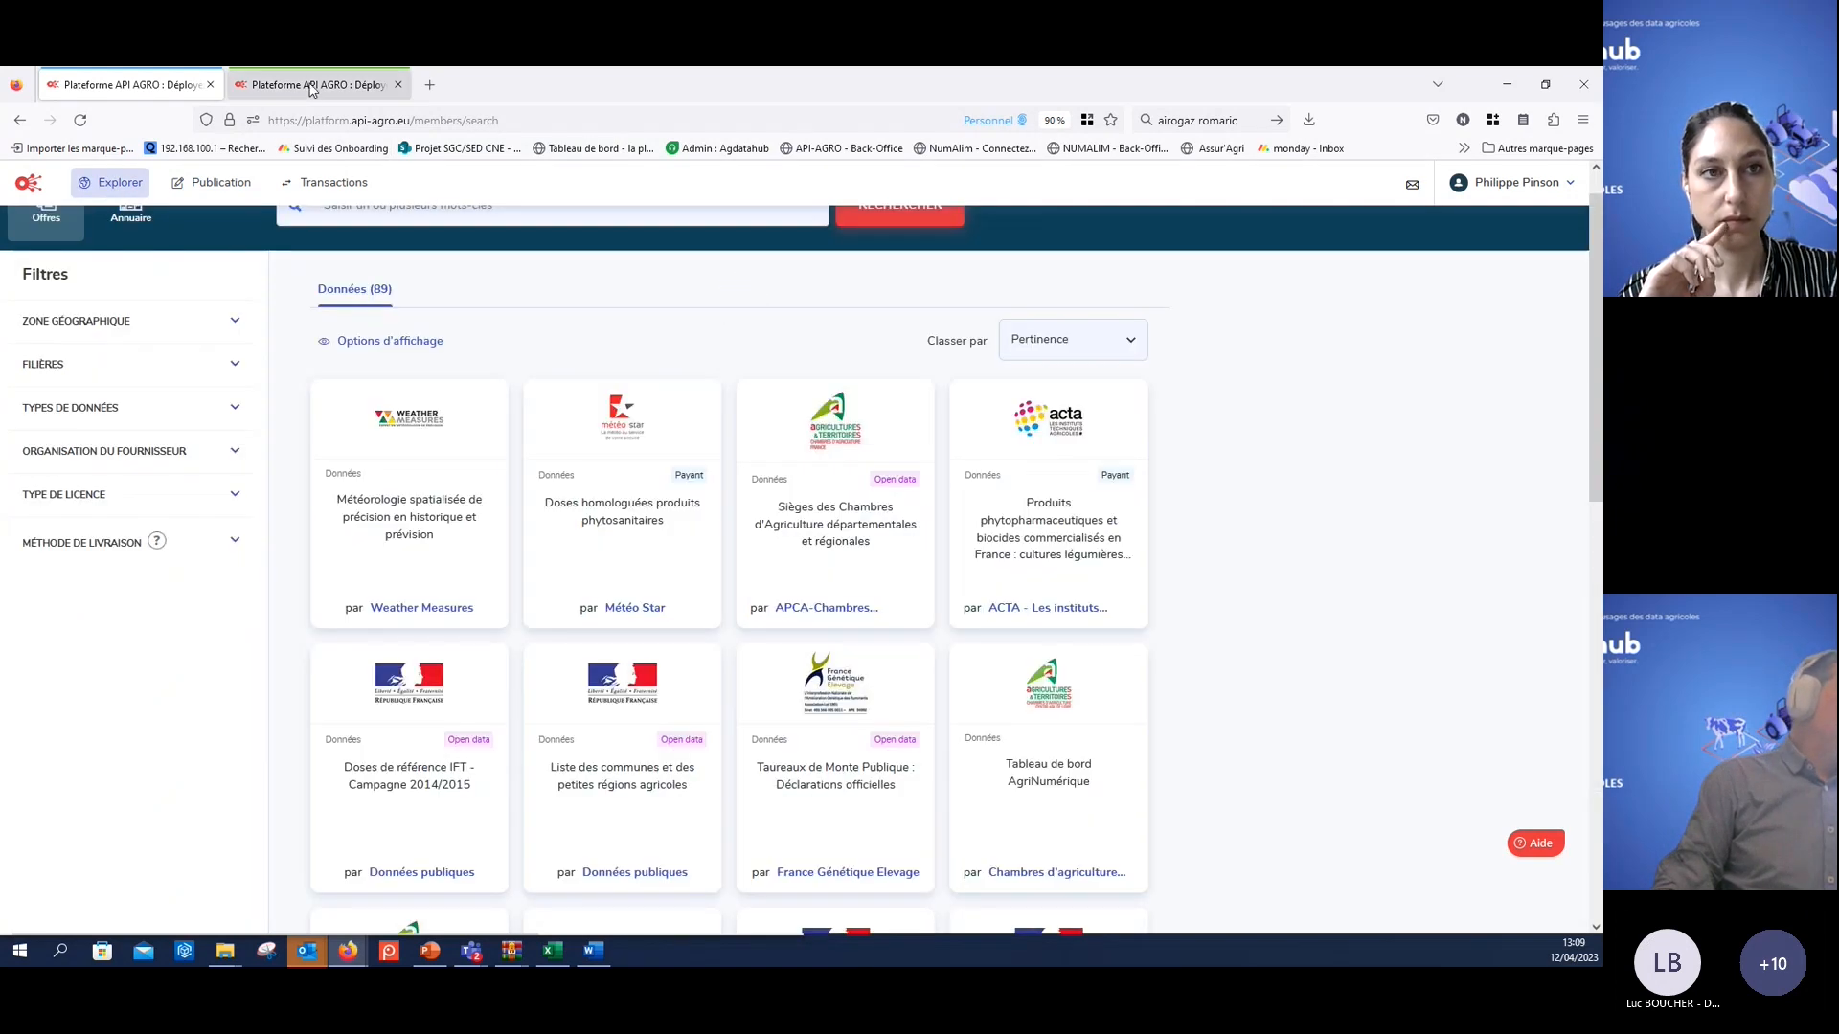
click(311, 86)
click(127, 191)
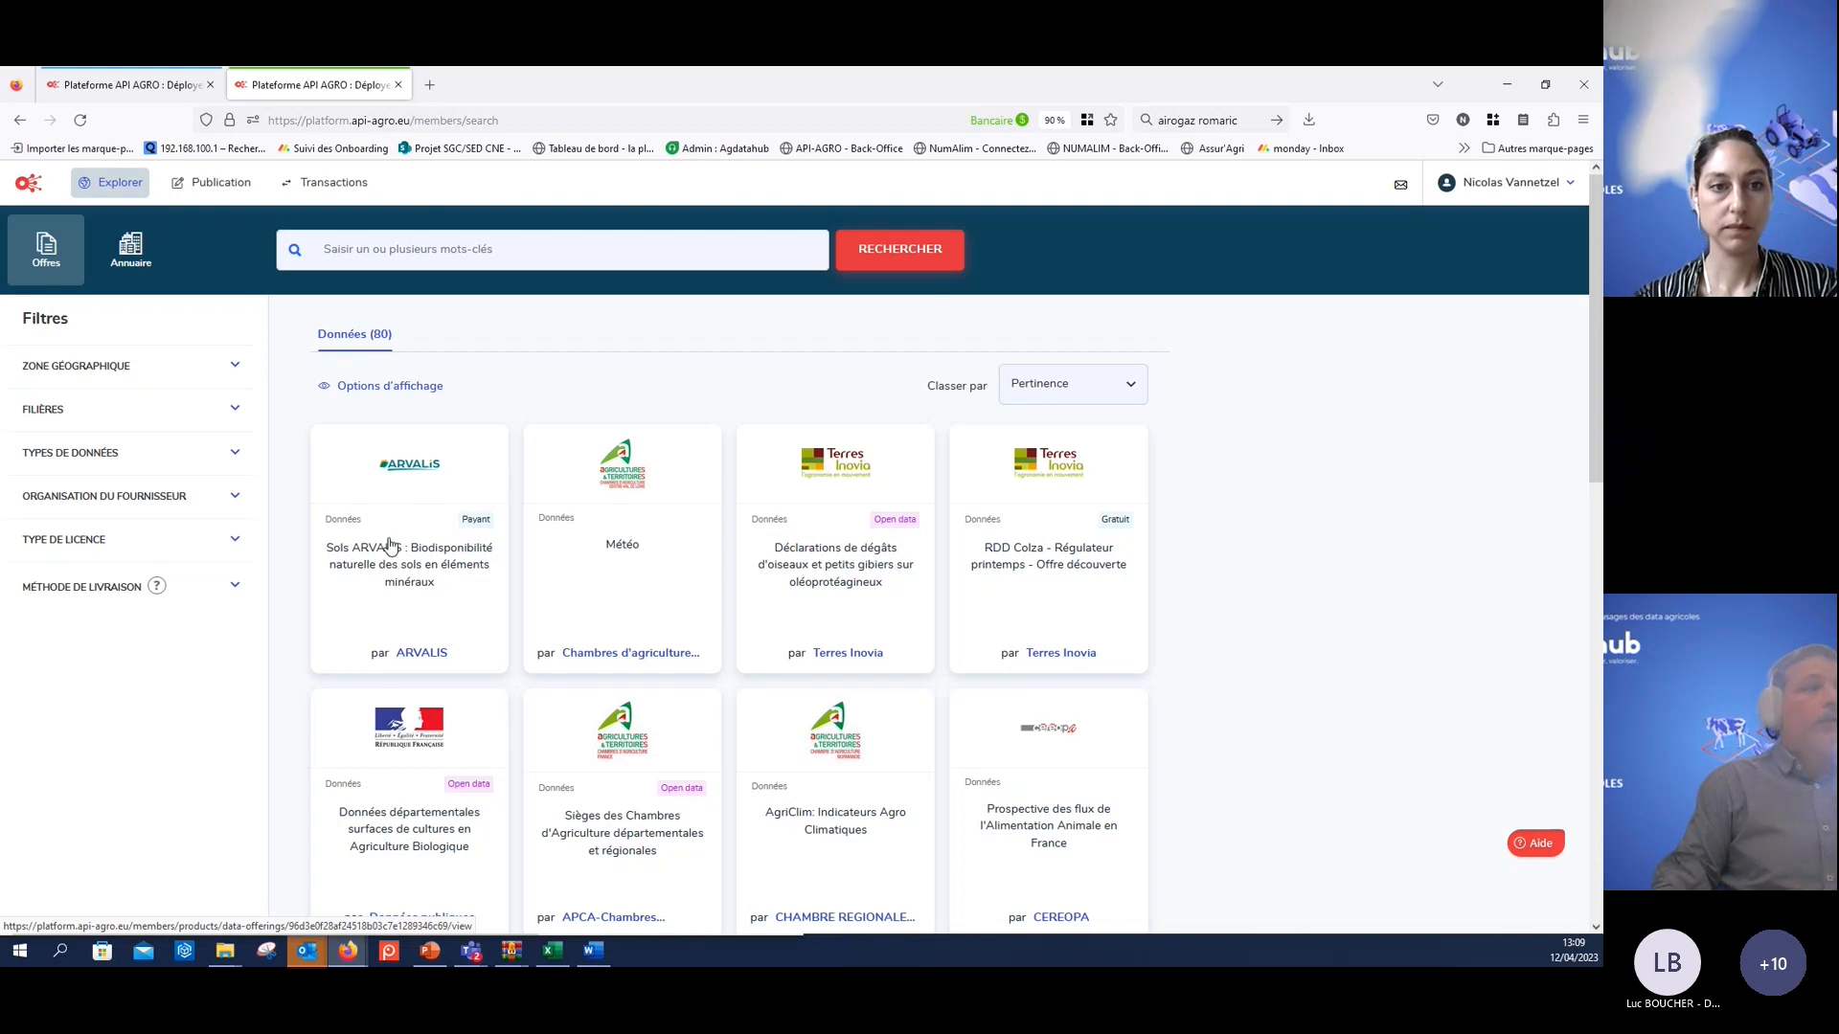
- Search the data offers for "variete" and filter the results to the Open data licence type
click(465, 247)
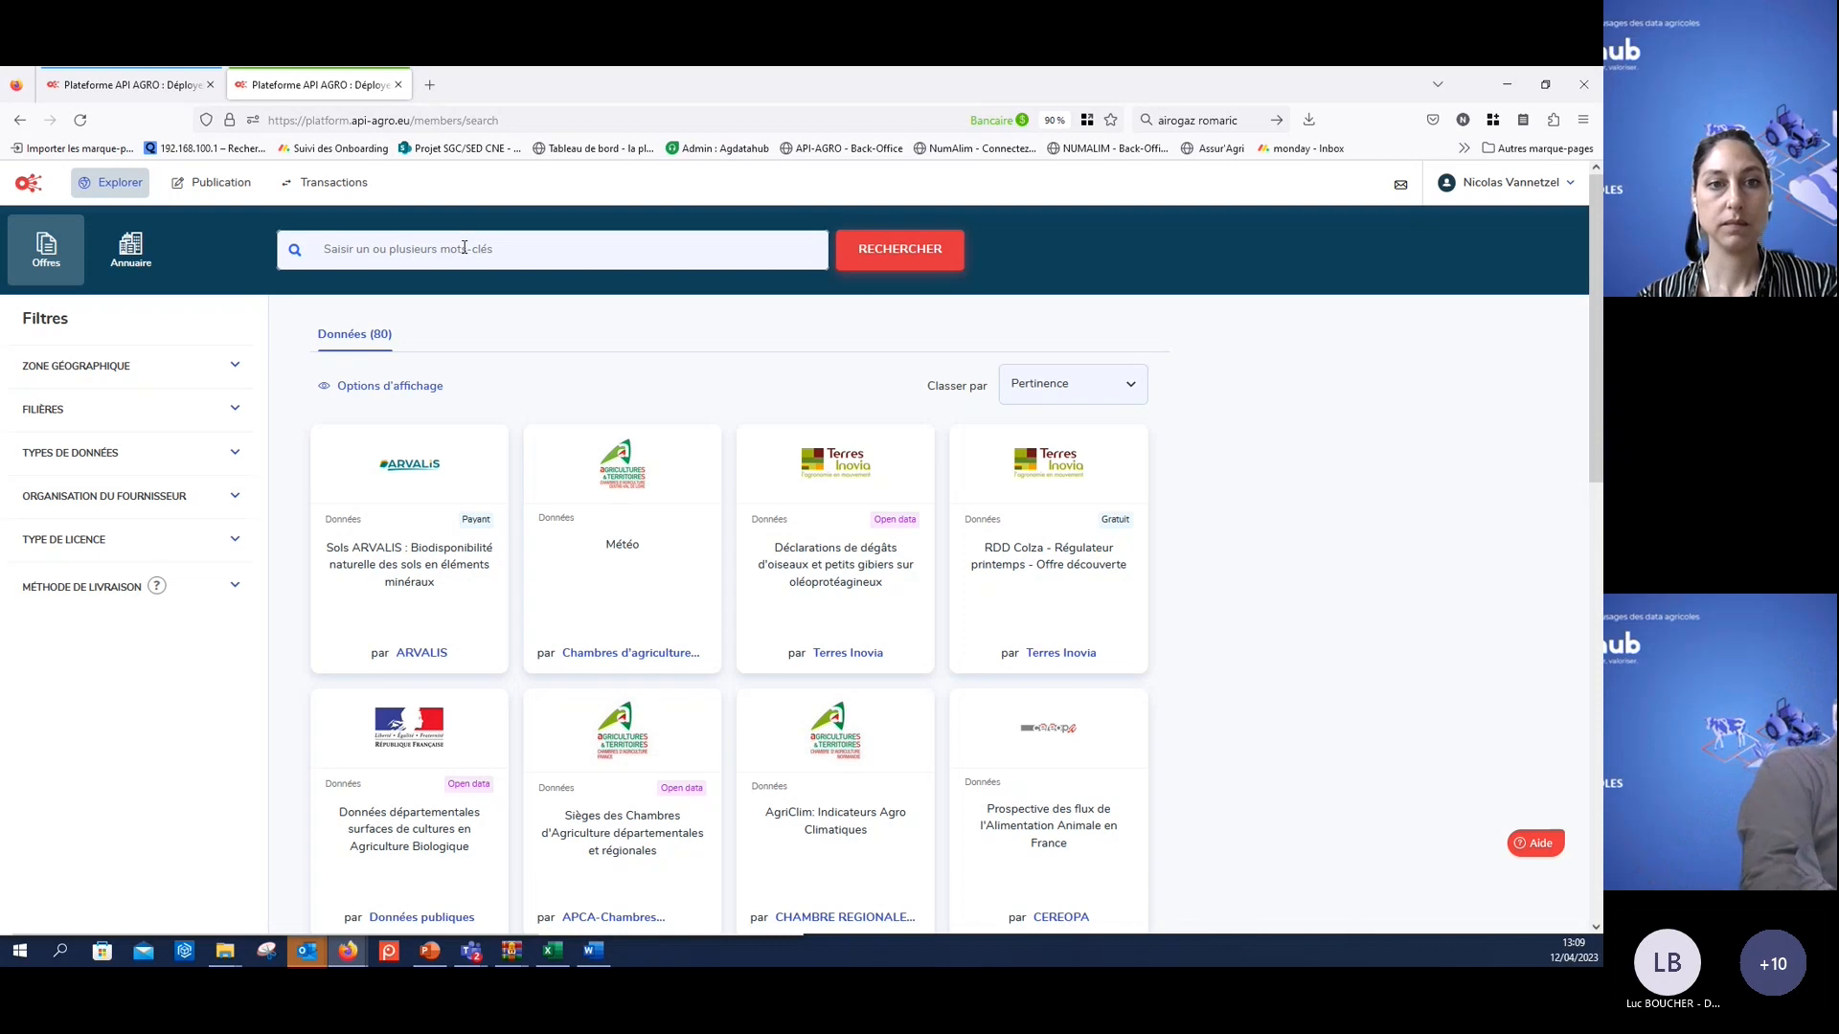
text(variete)
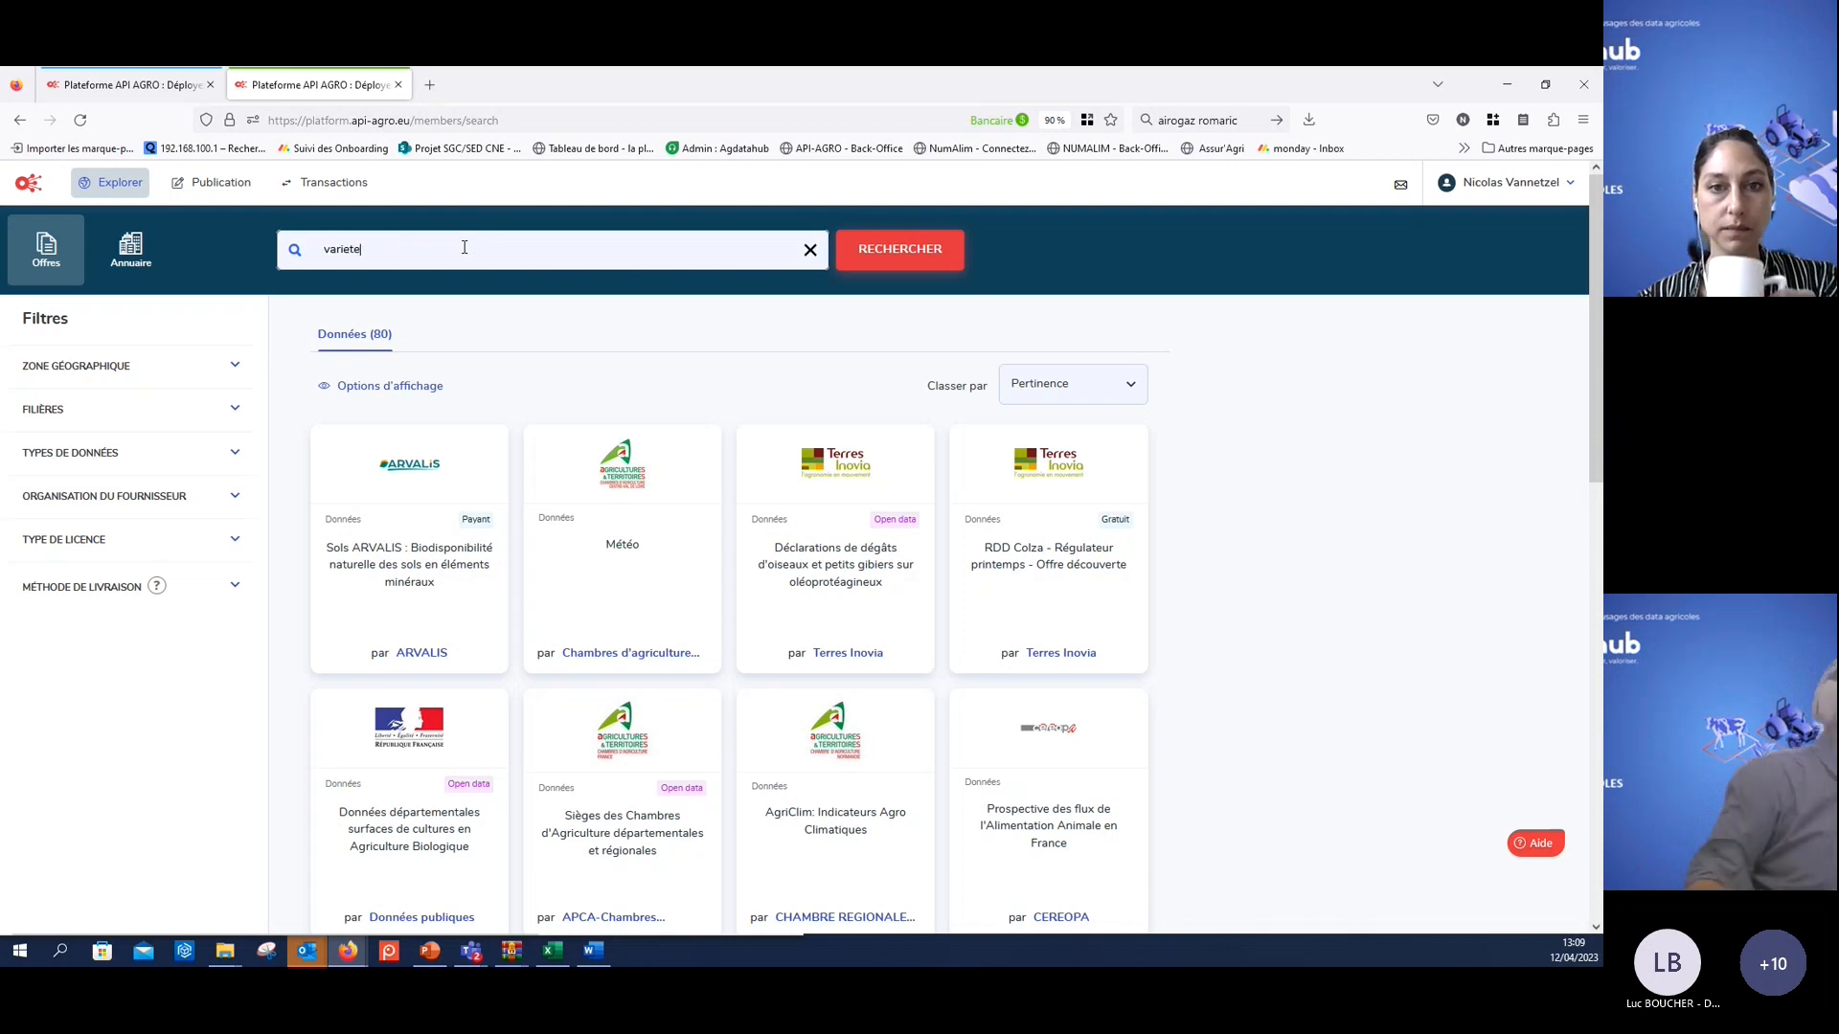
click(927, 251)
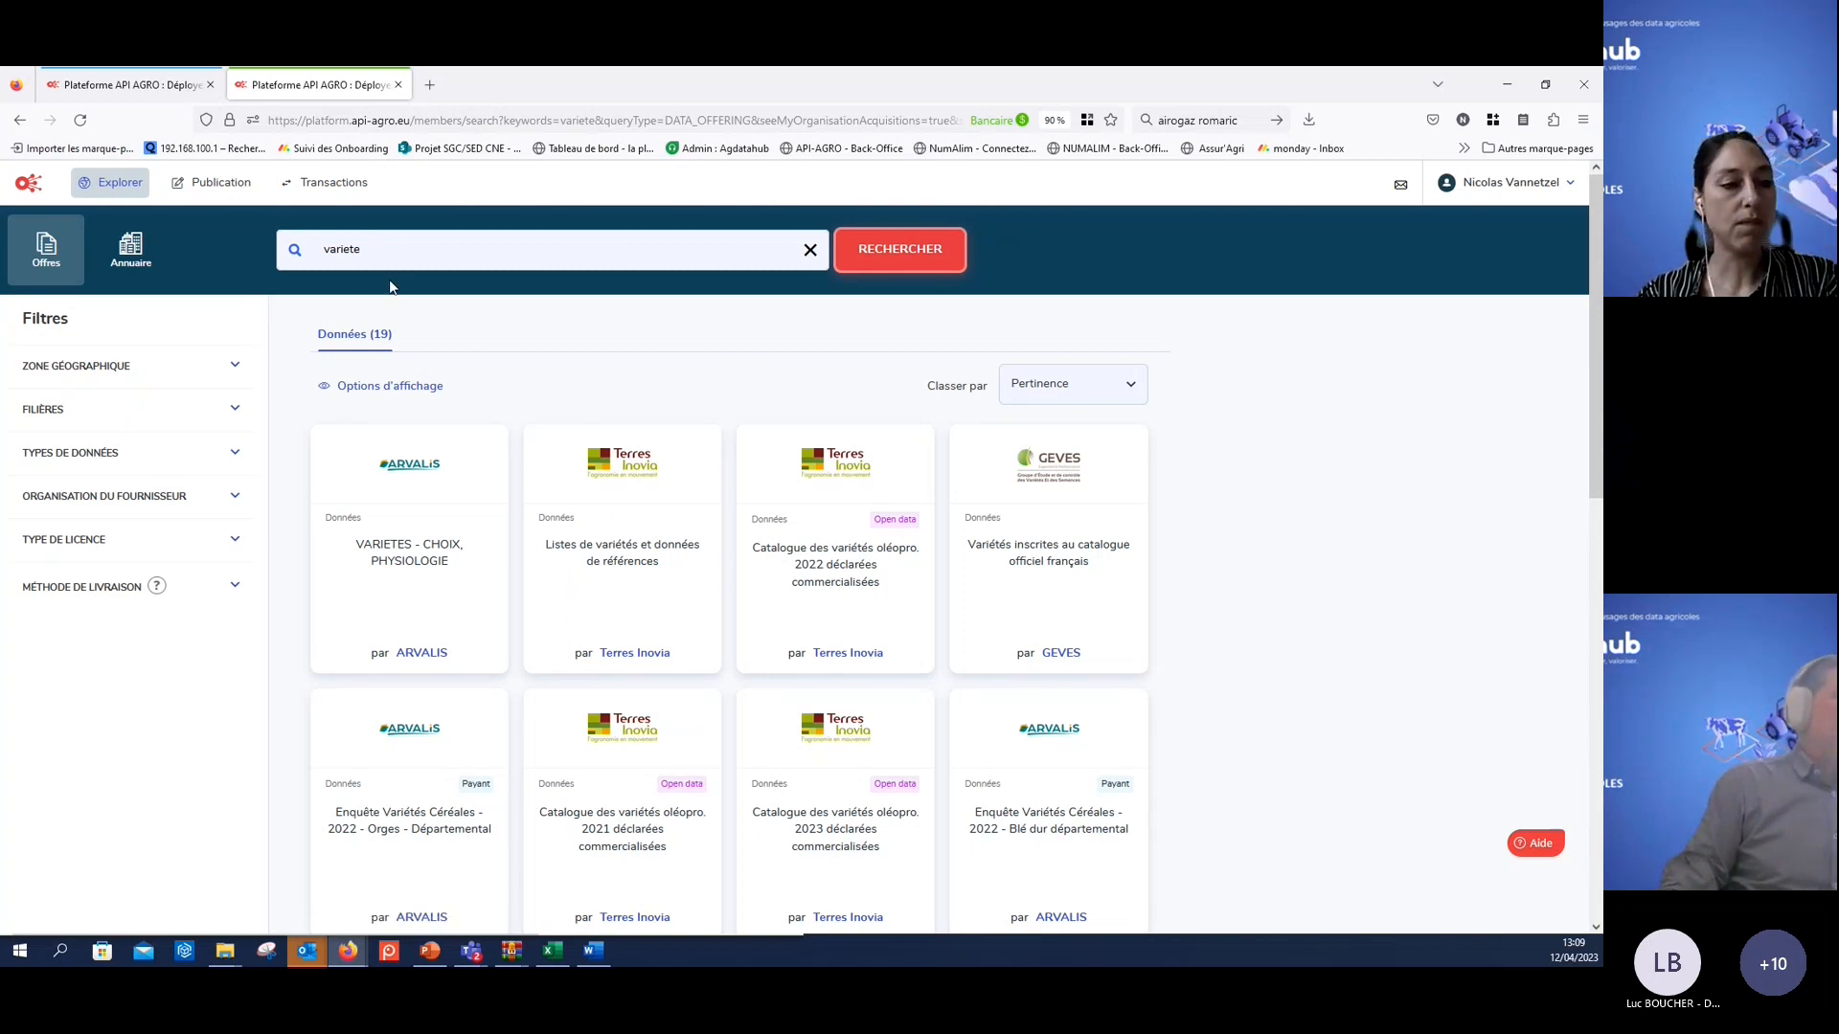
click(92, 543)
click(103, 587)
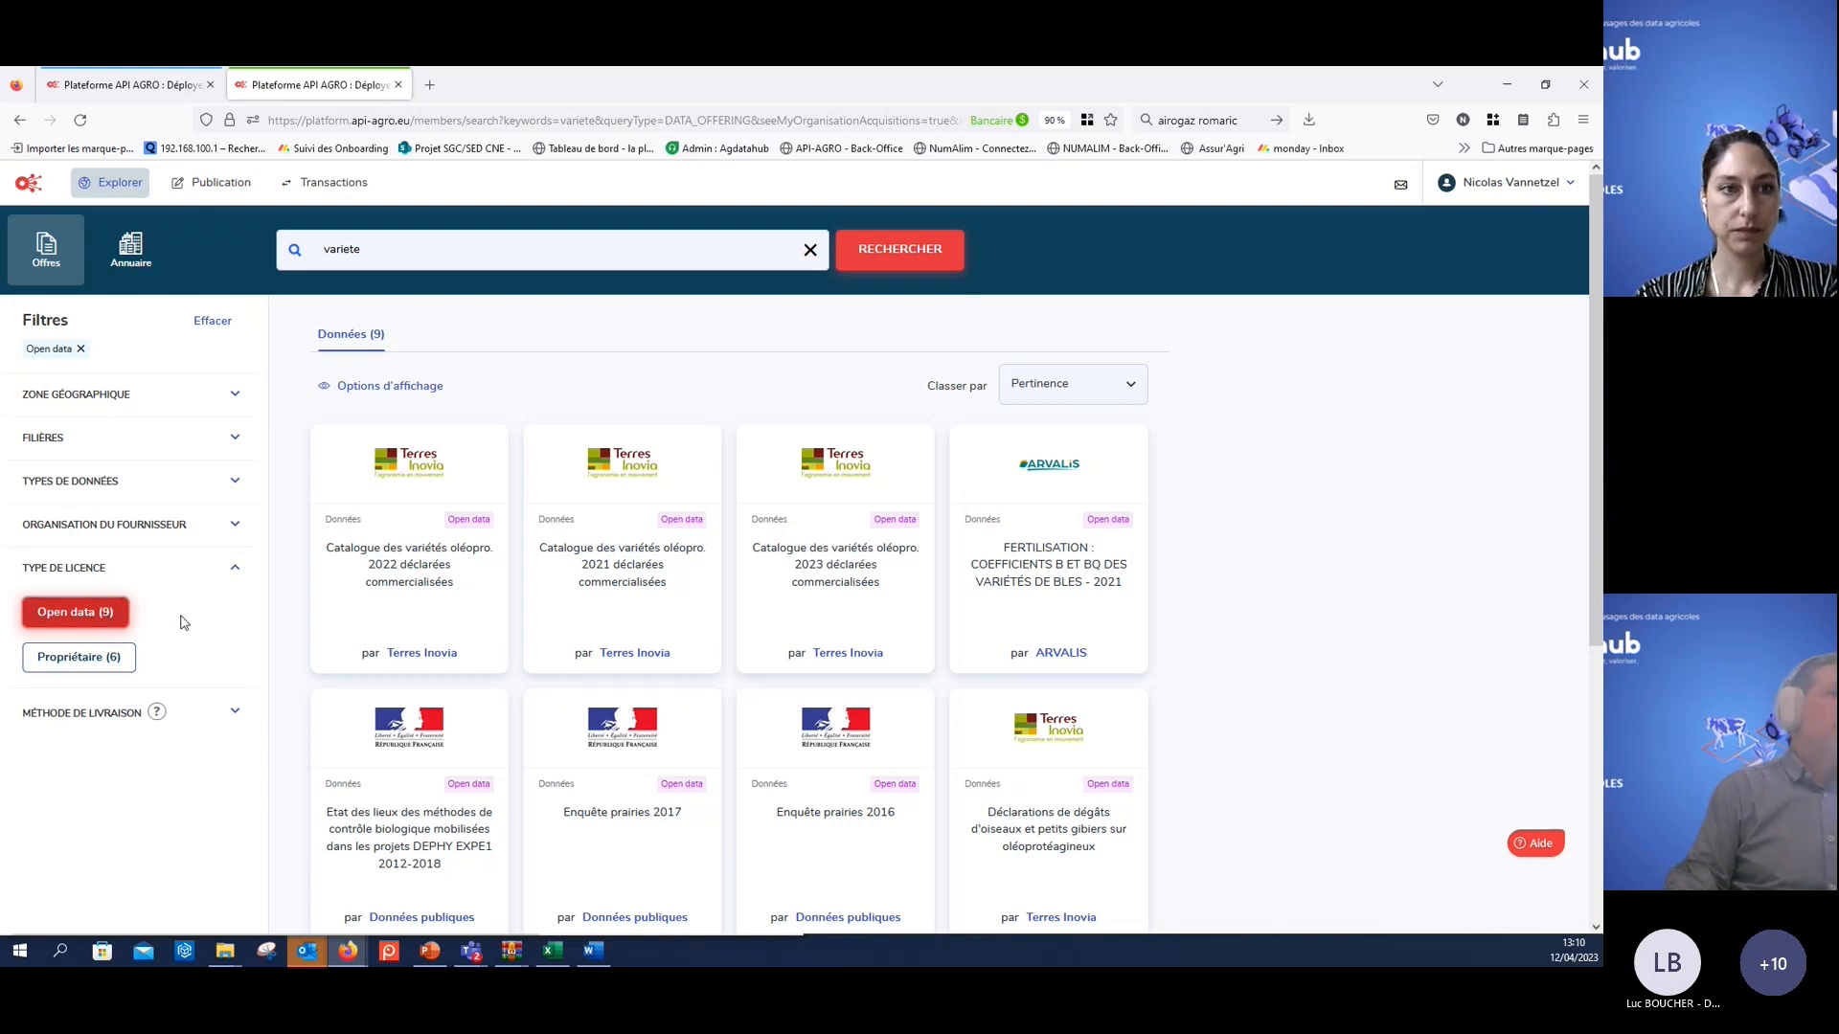
- Open the Terres Inovia offer "Catalogue des variétés oléopro. 2023 déclarées commercialisées" and examine its description and data details
click(871, 570)
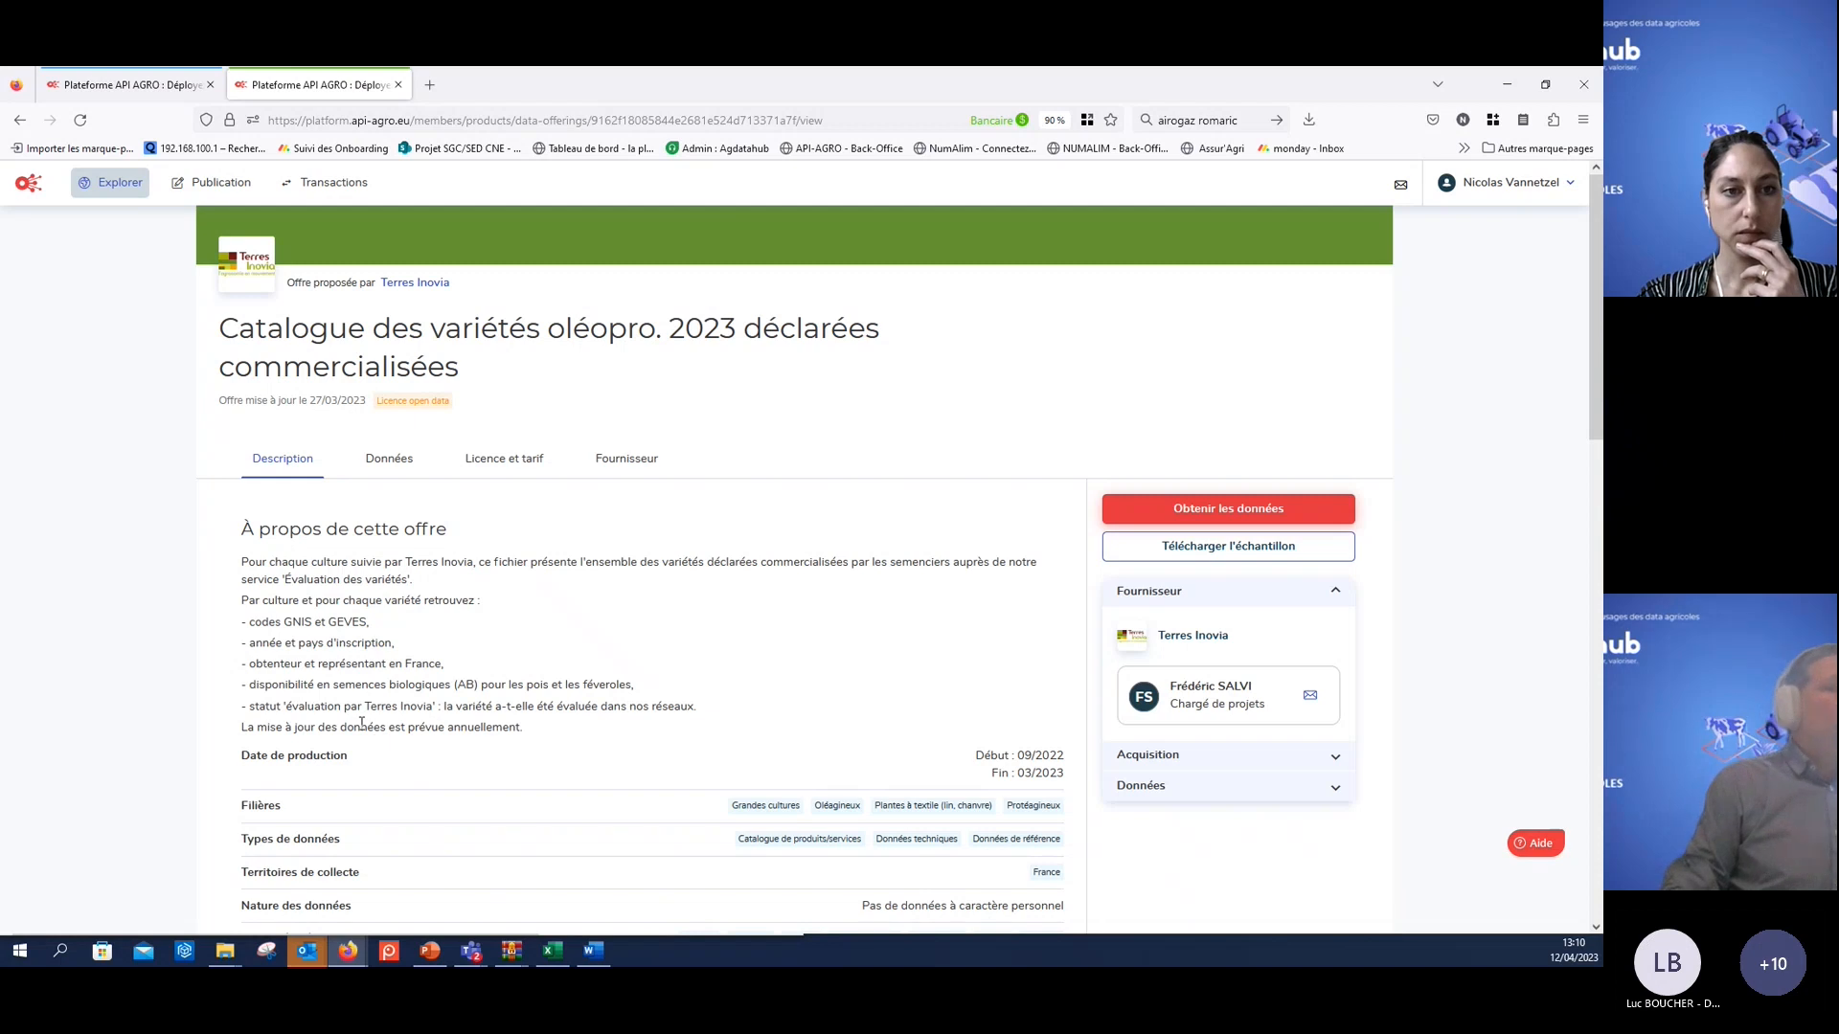
scroll(374, 709, down, 2)
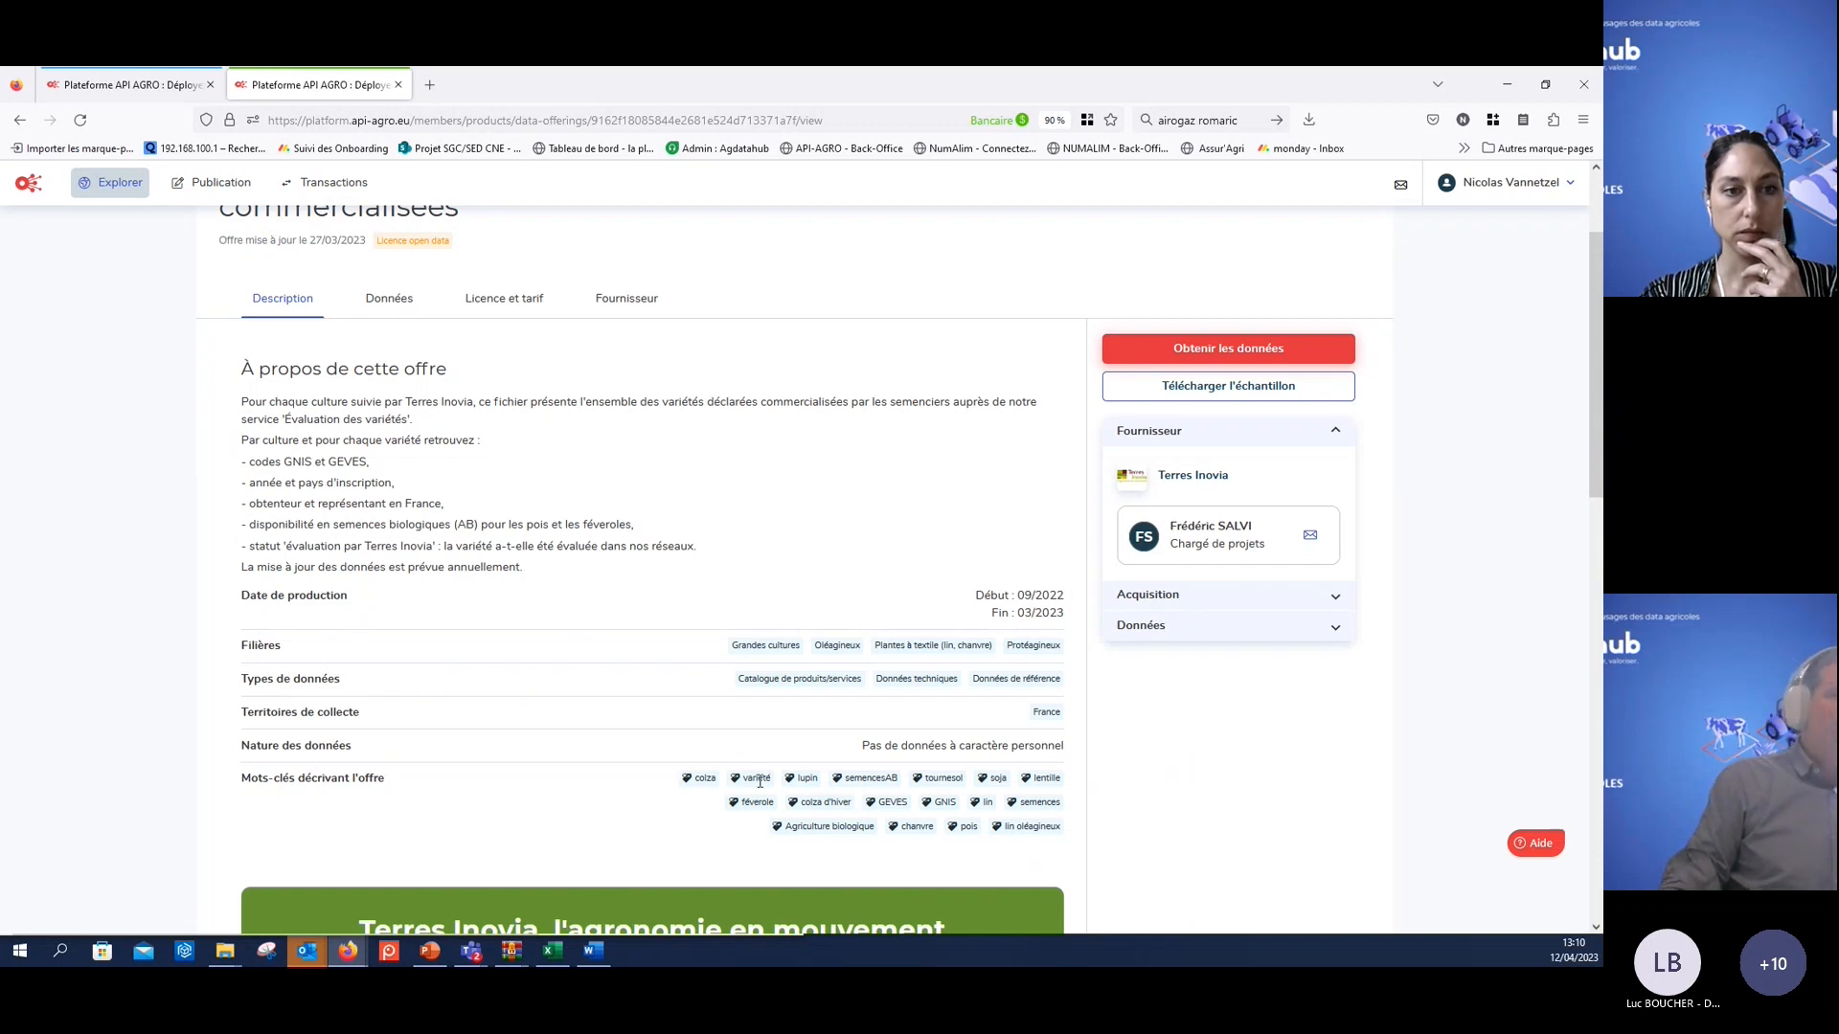
scroll(766, 784, down, 3)
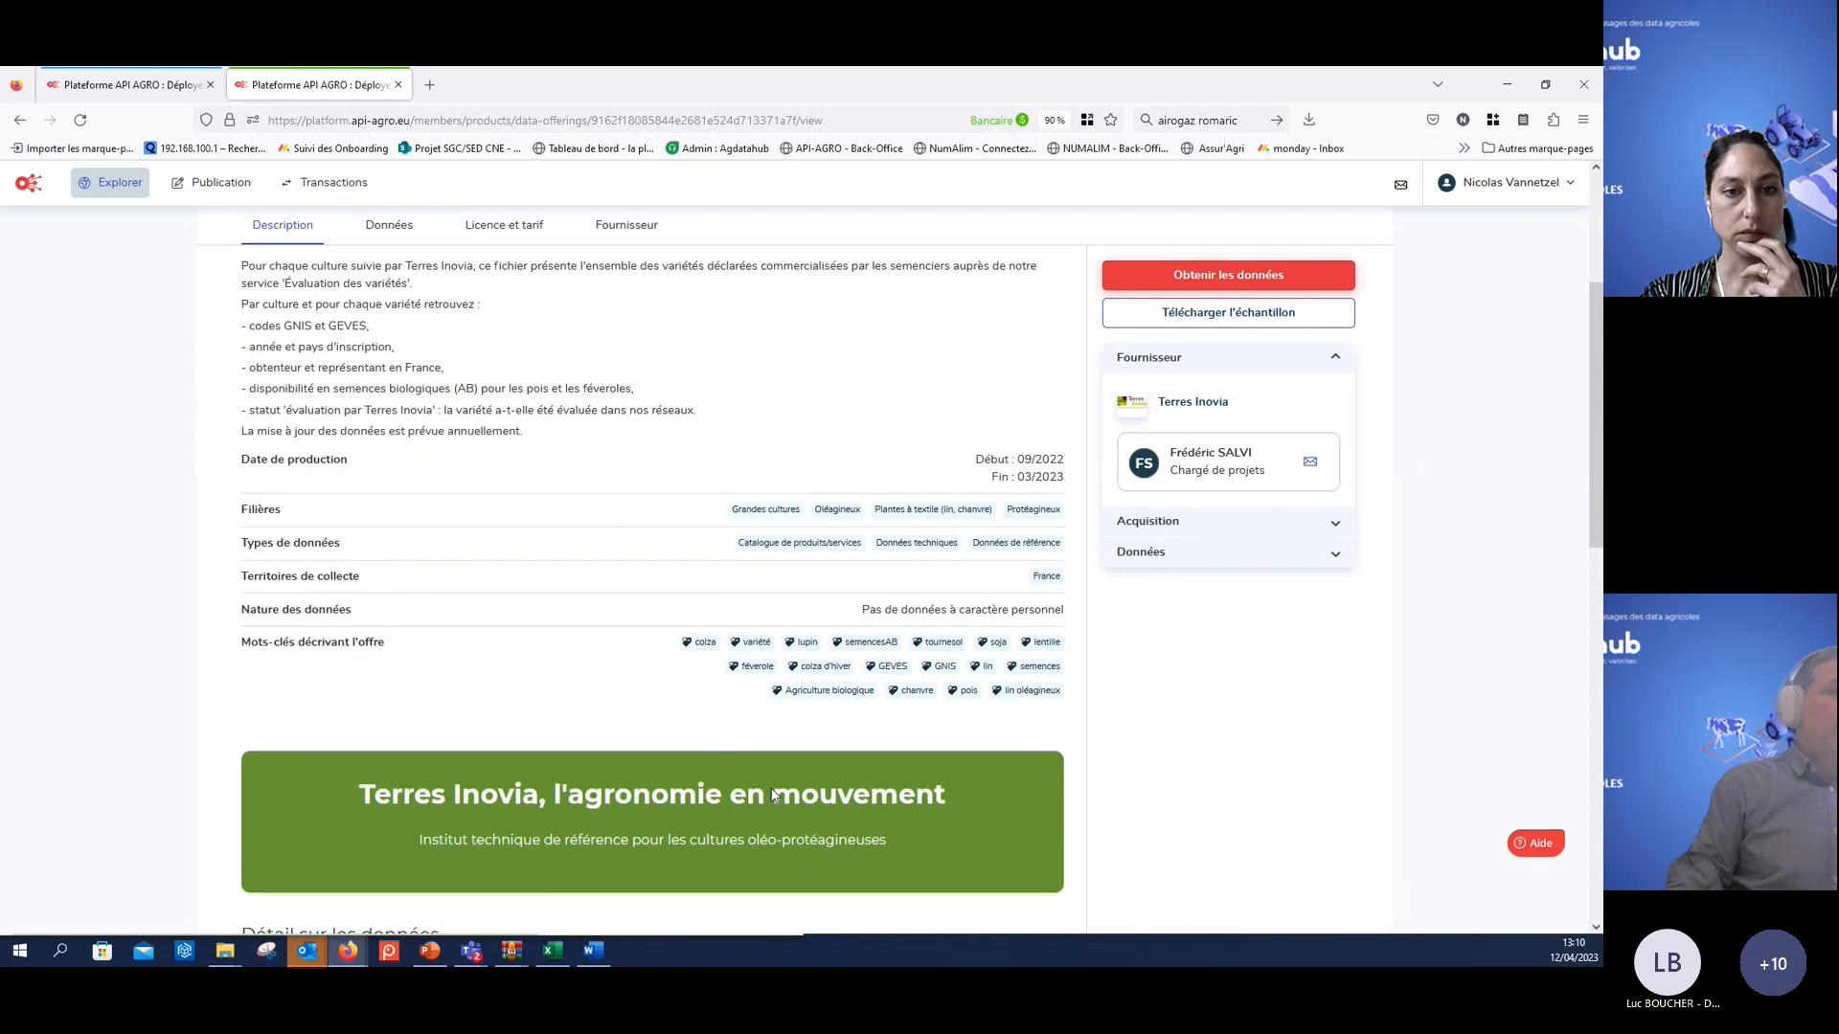
scroll(724, 755, up, 3)
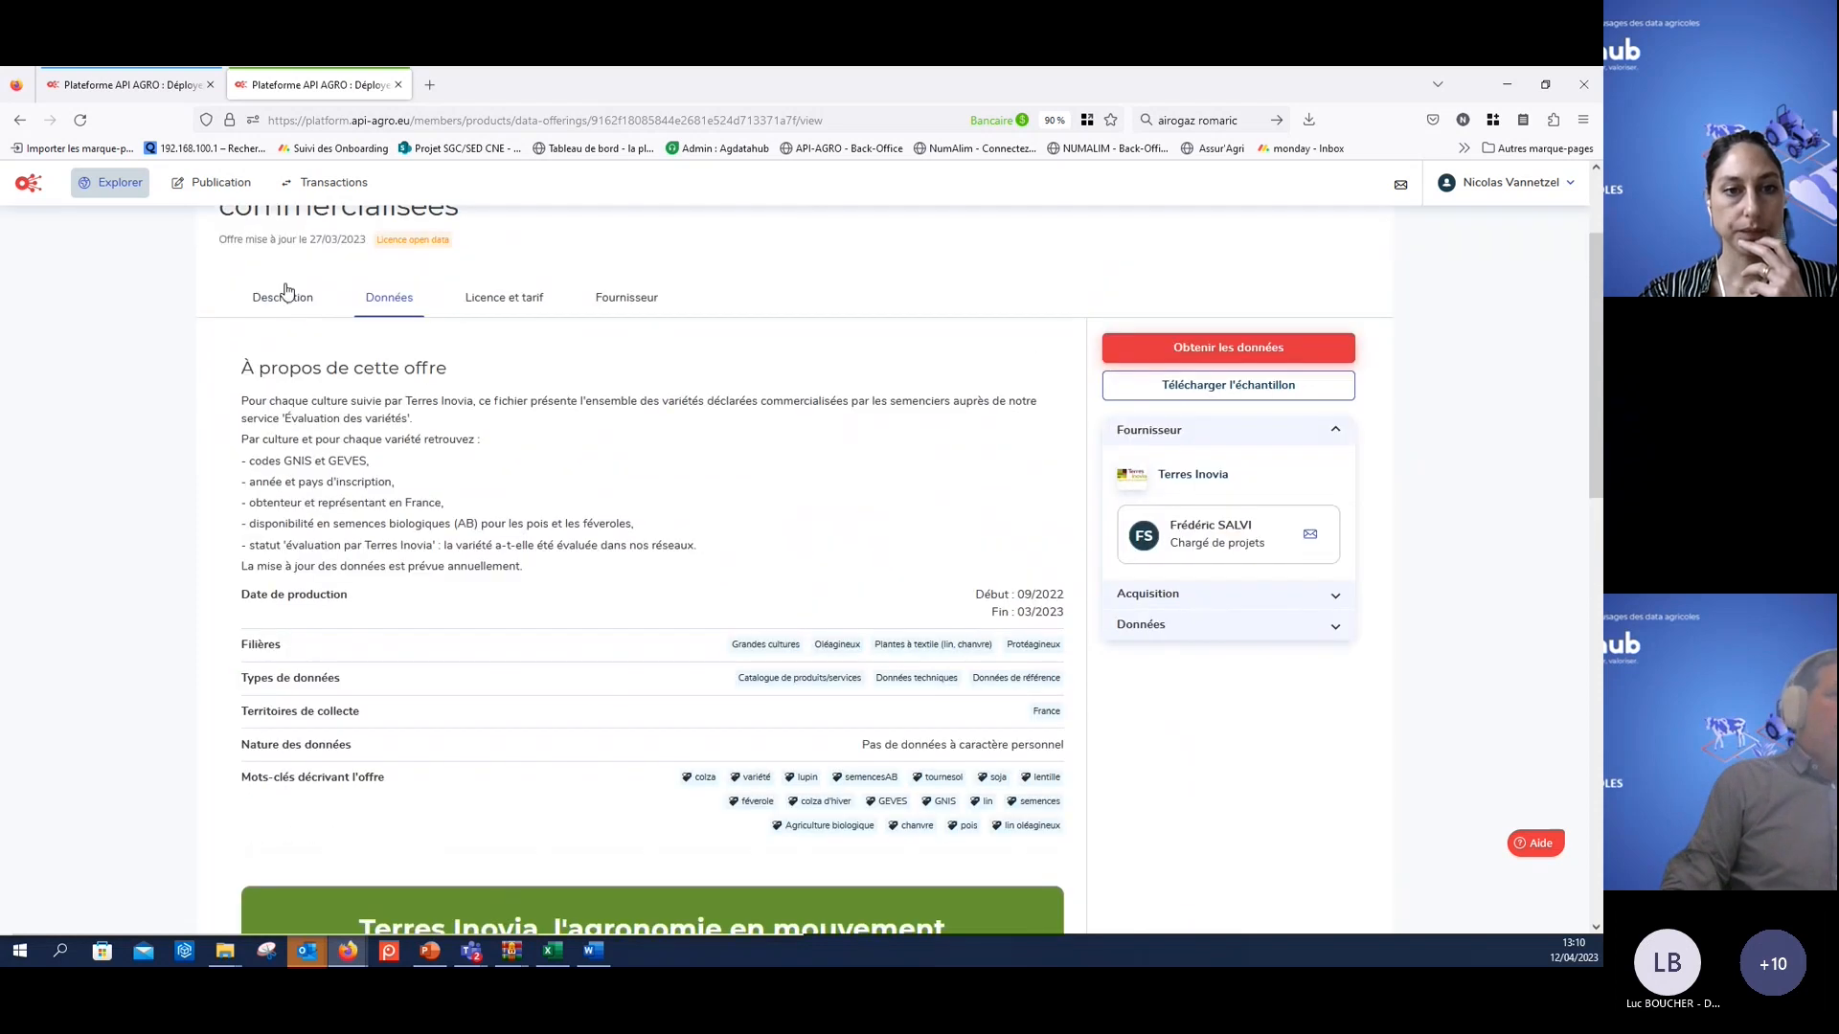
click(397, 305)
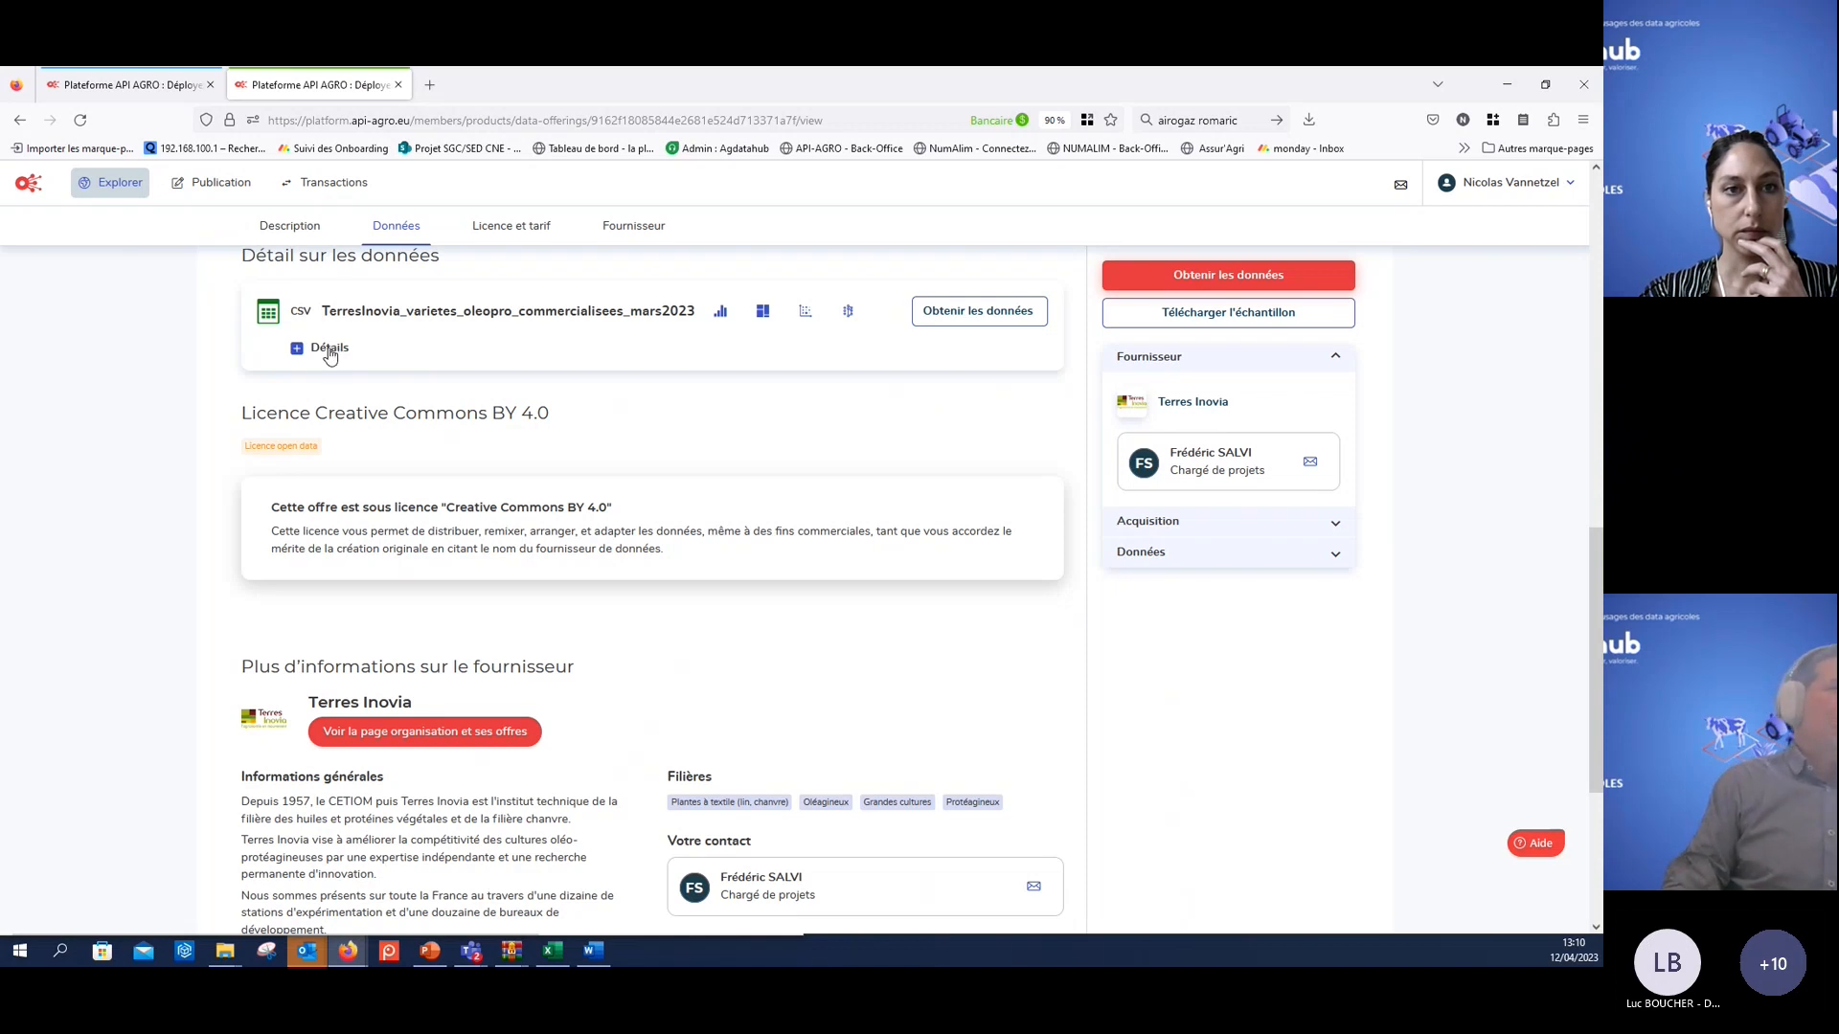
- Examine the details of the file TerresInovia_varietes_oleopro_commercialisees_mars2023 and its column data types report, and close the report
click(330, 351)
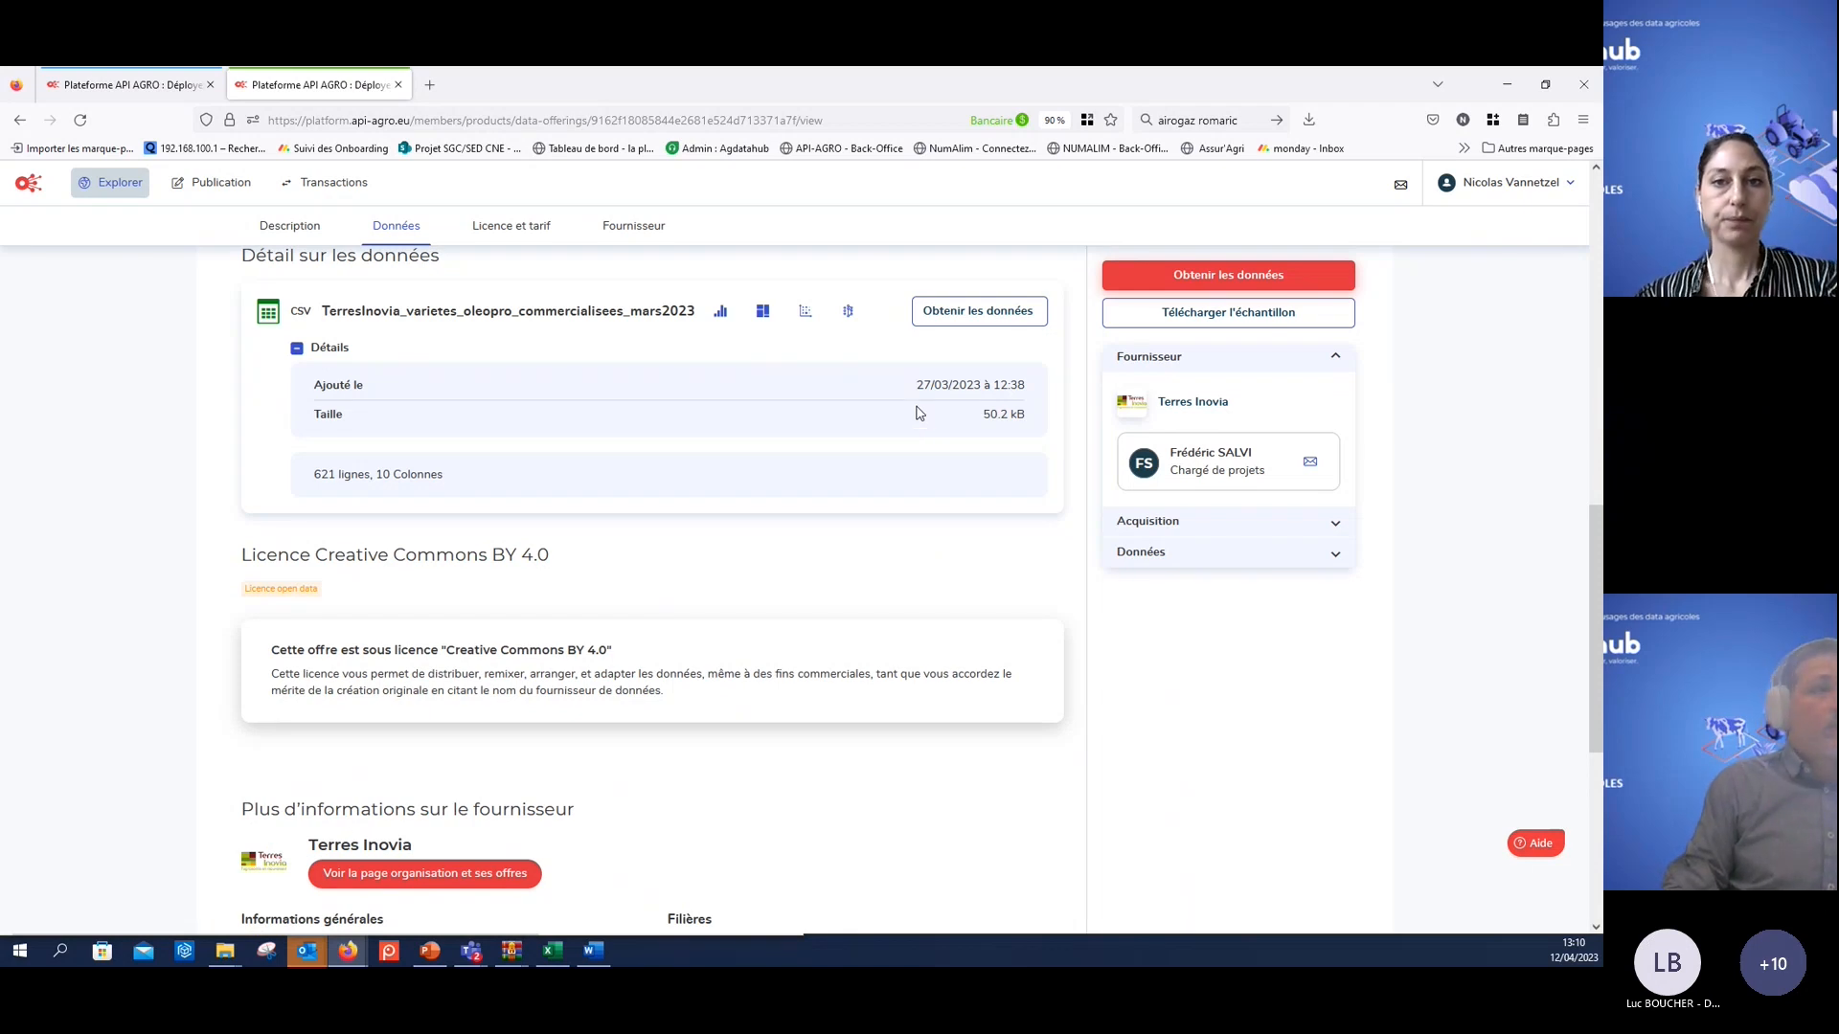
drag(907, 388, 1044, 383)
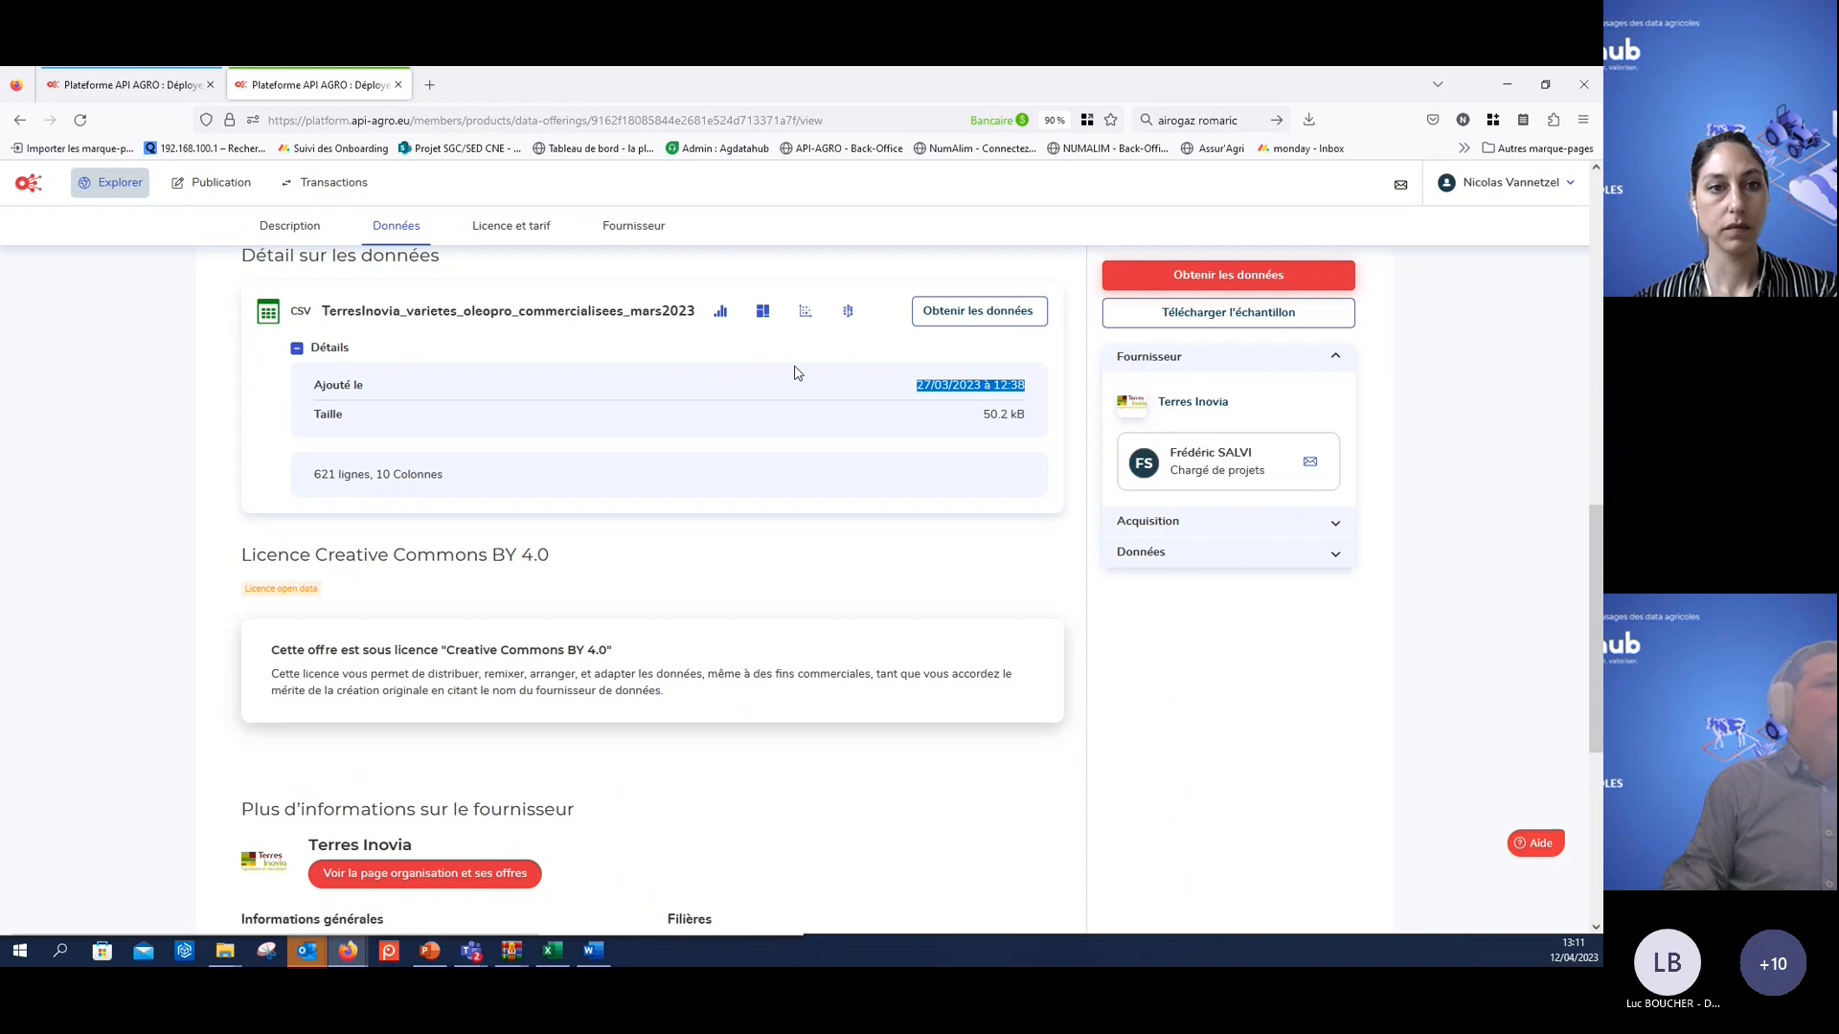
click(847, 311)
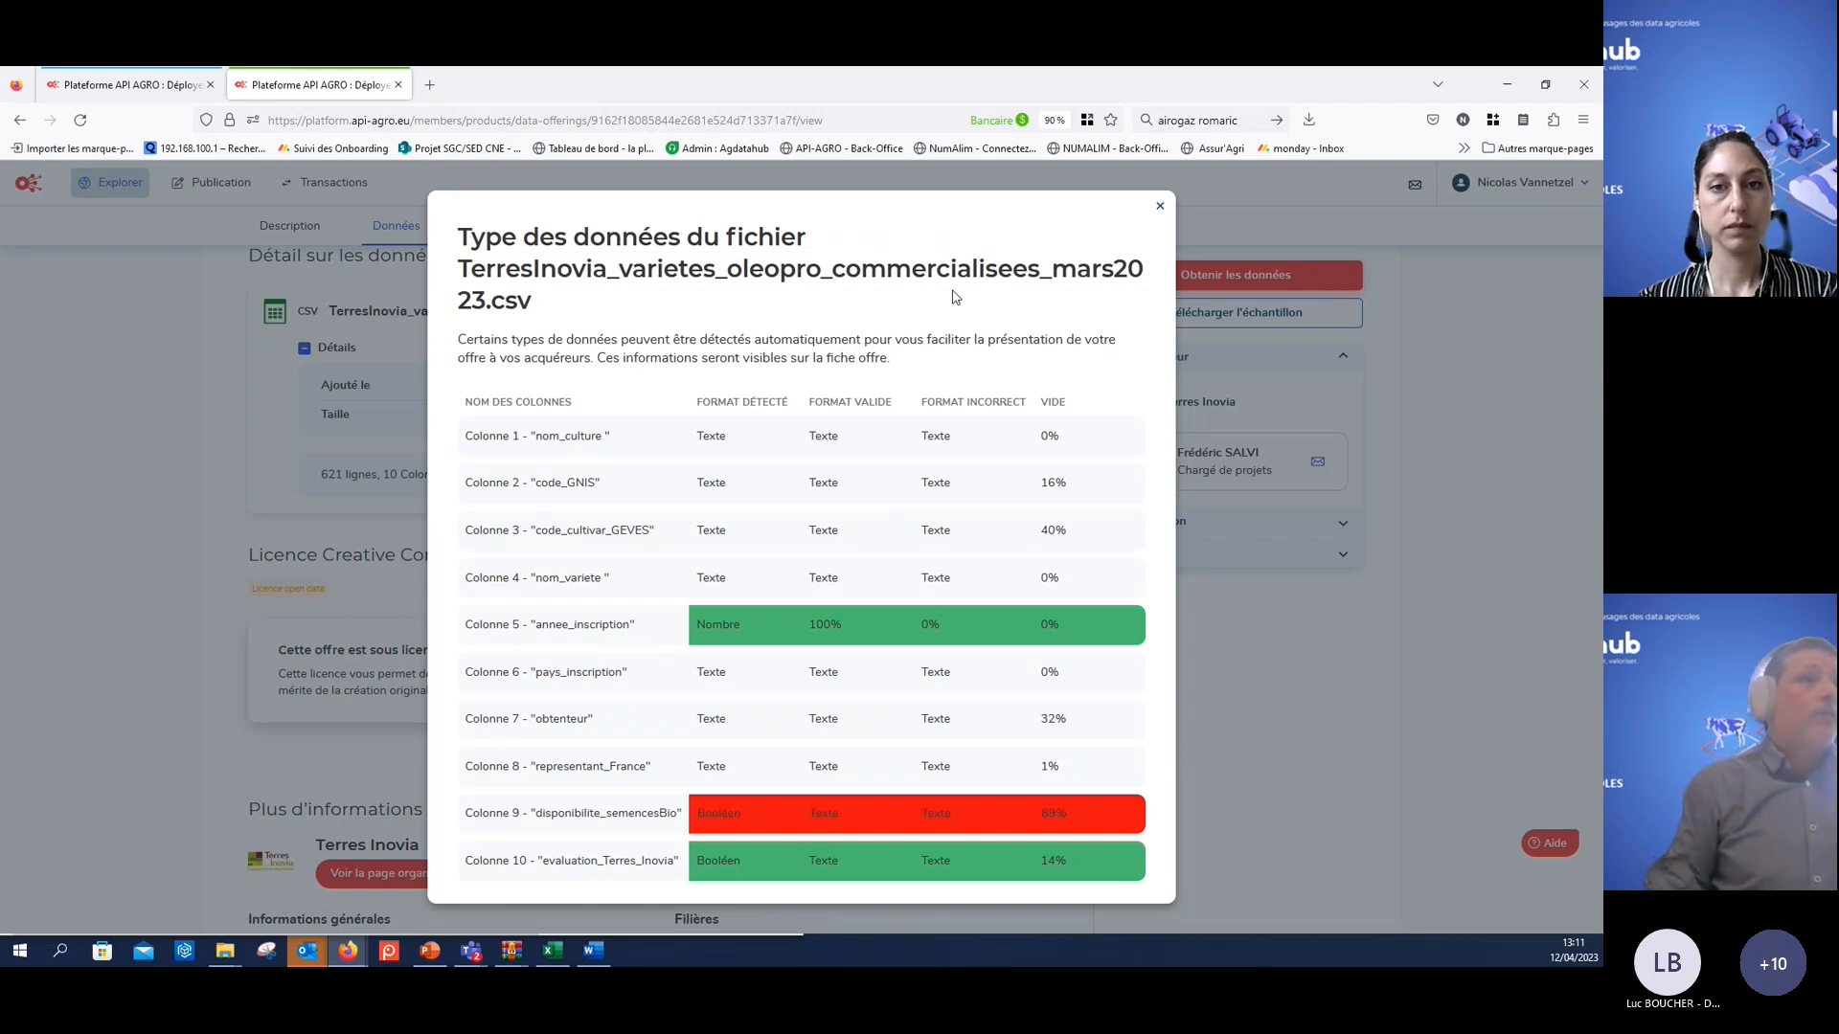
click(1161, 208)
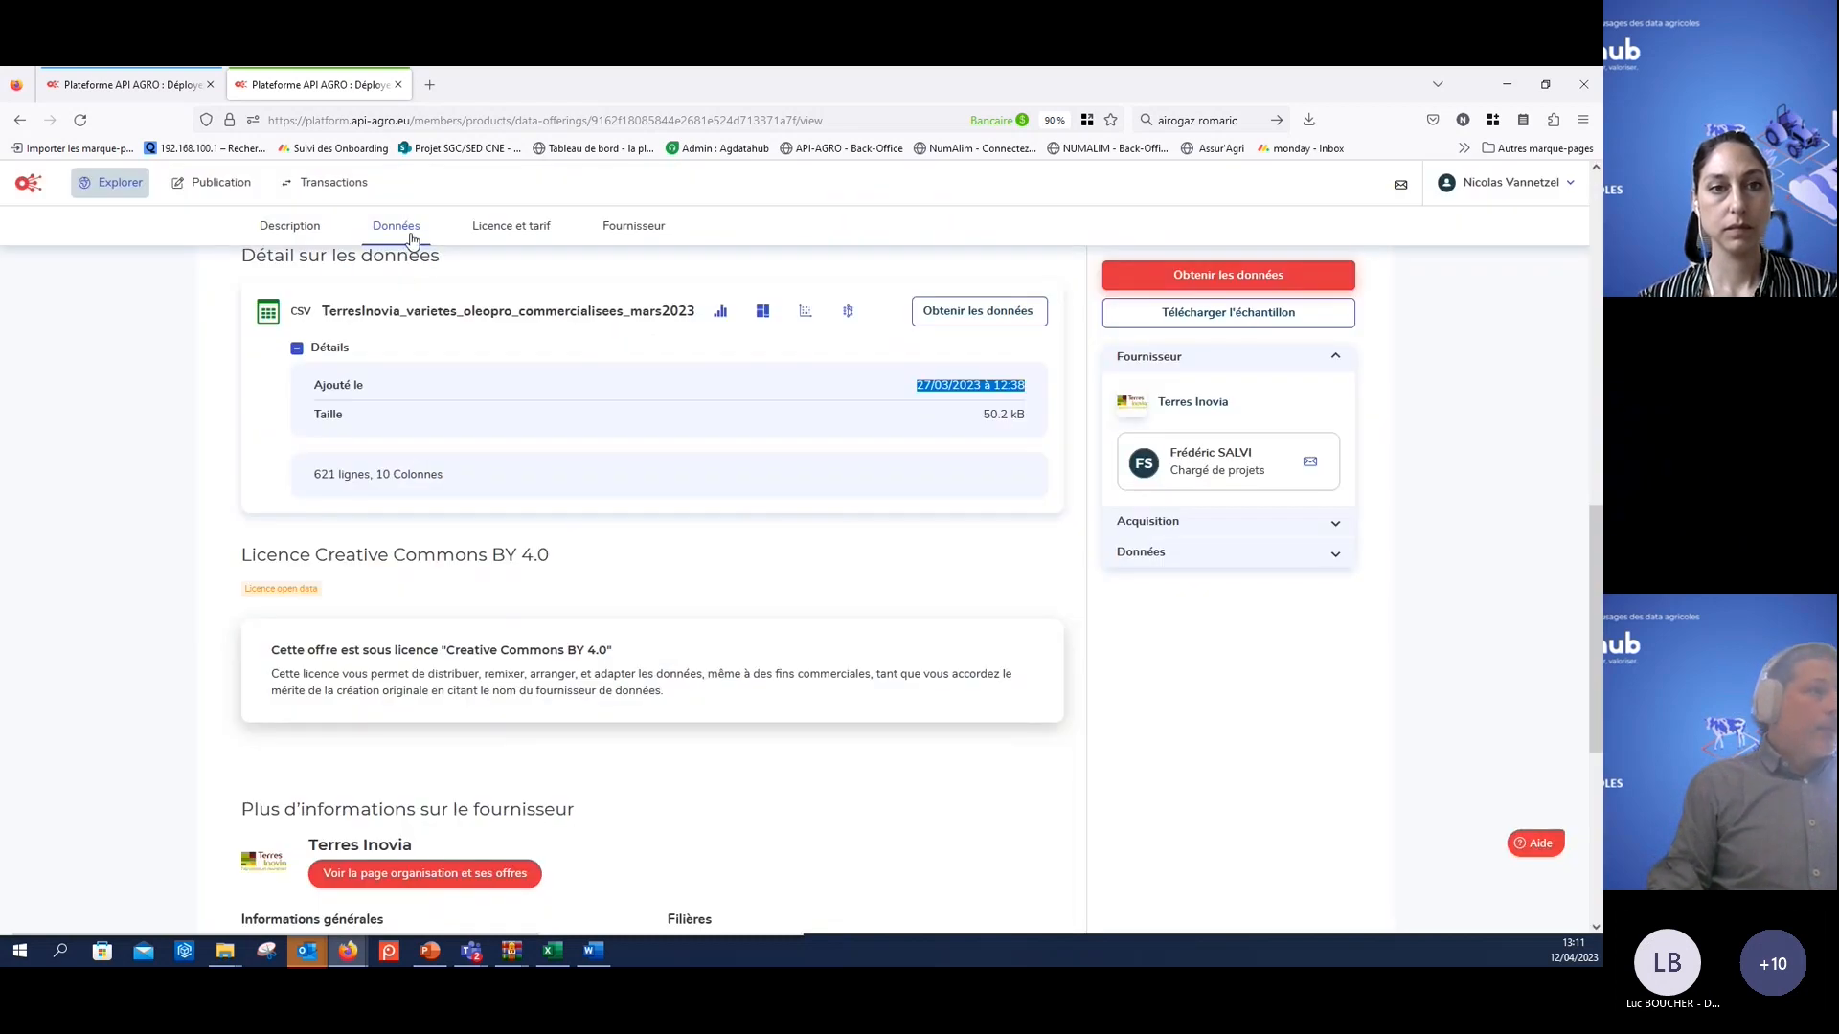
- Review the offer's licence and the Terres Inovia provider description and contact, and obtain the data
click(488, 235)
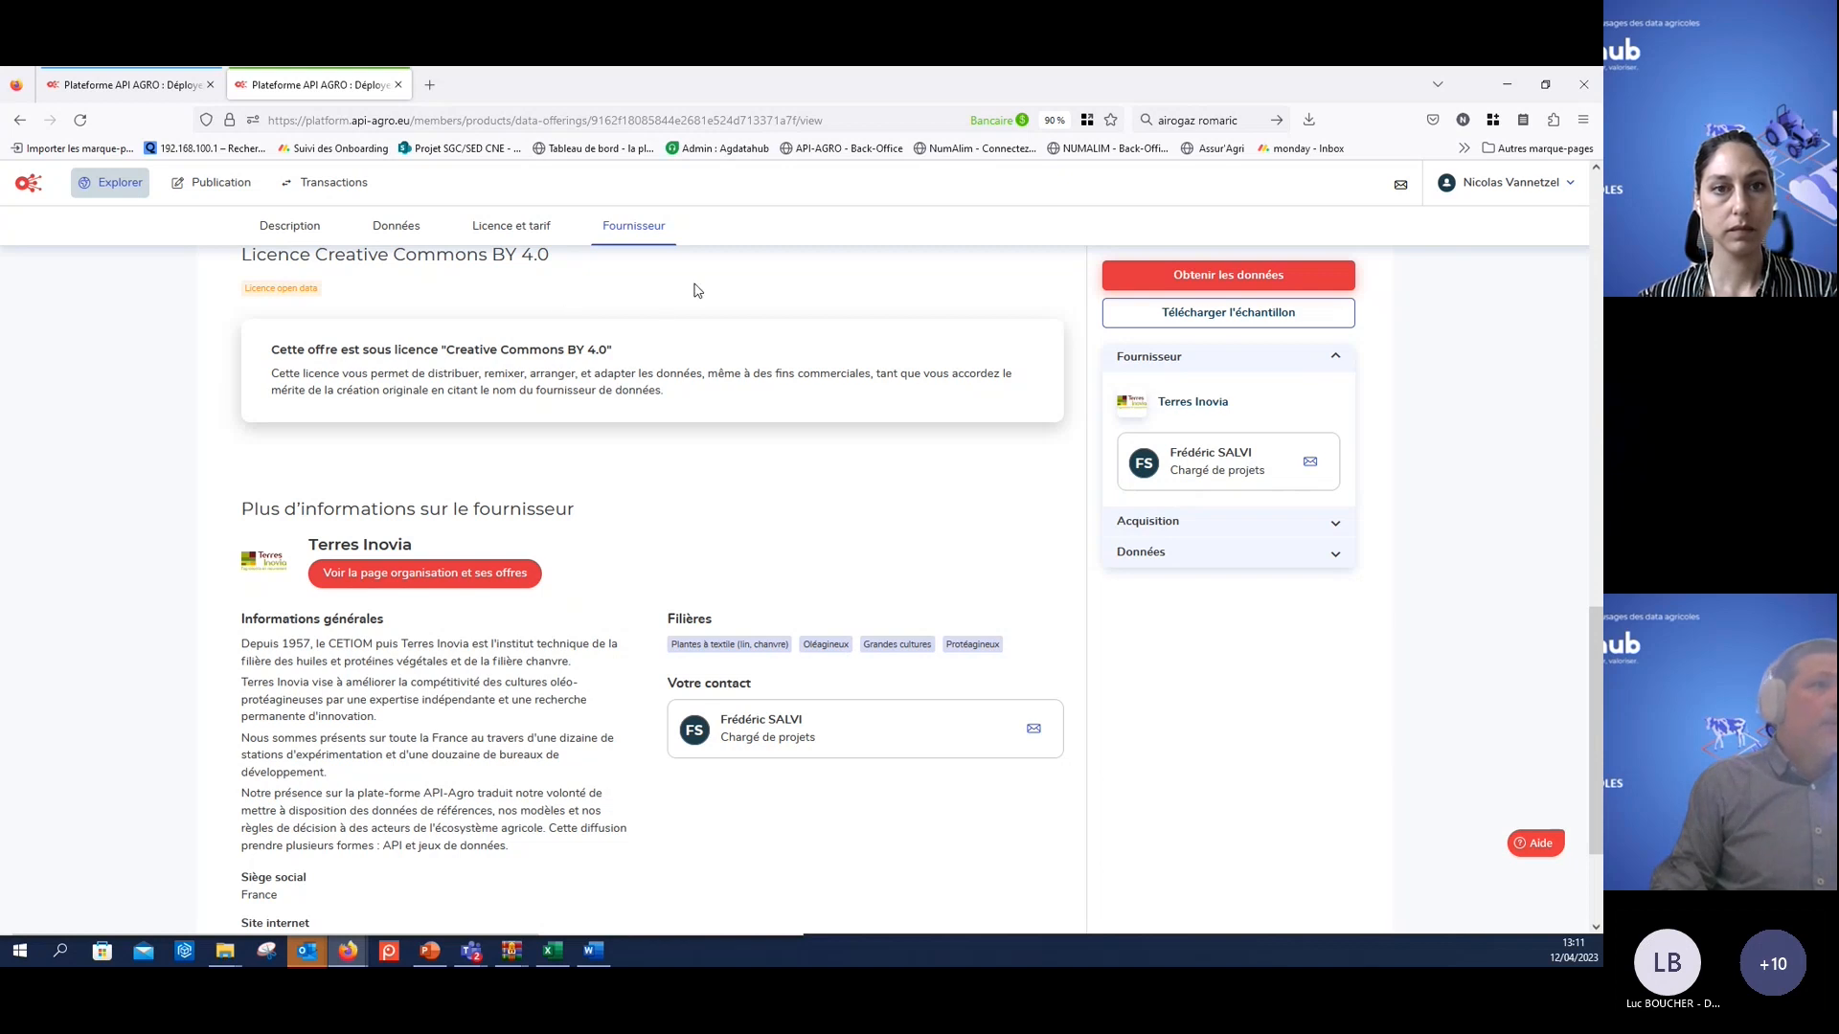
click(623, 239)
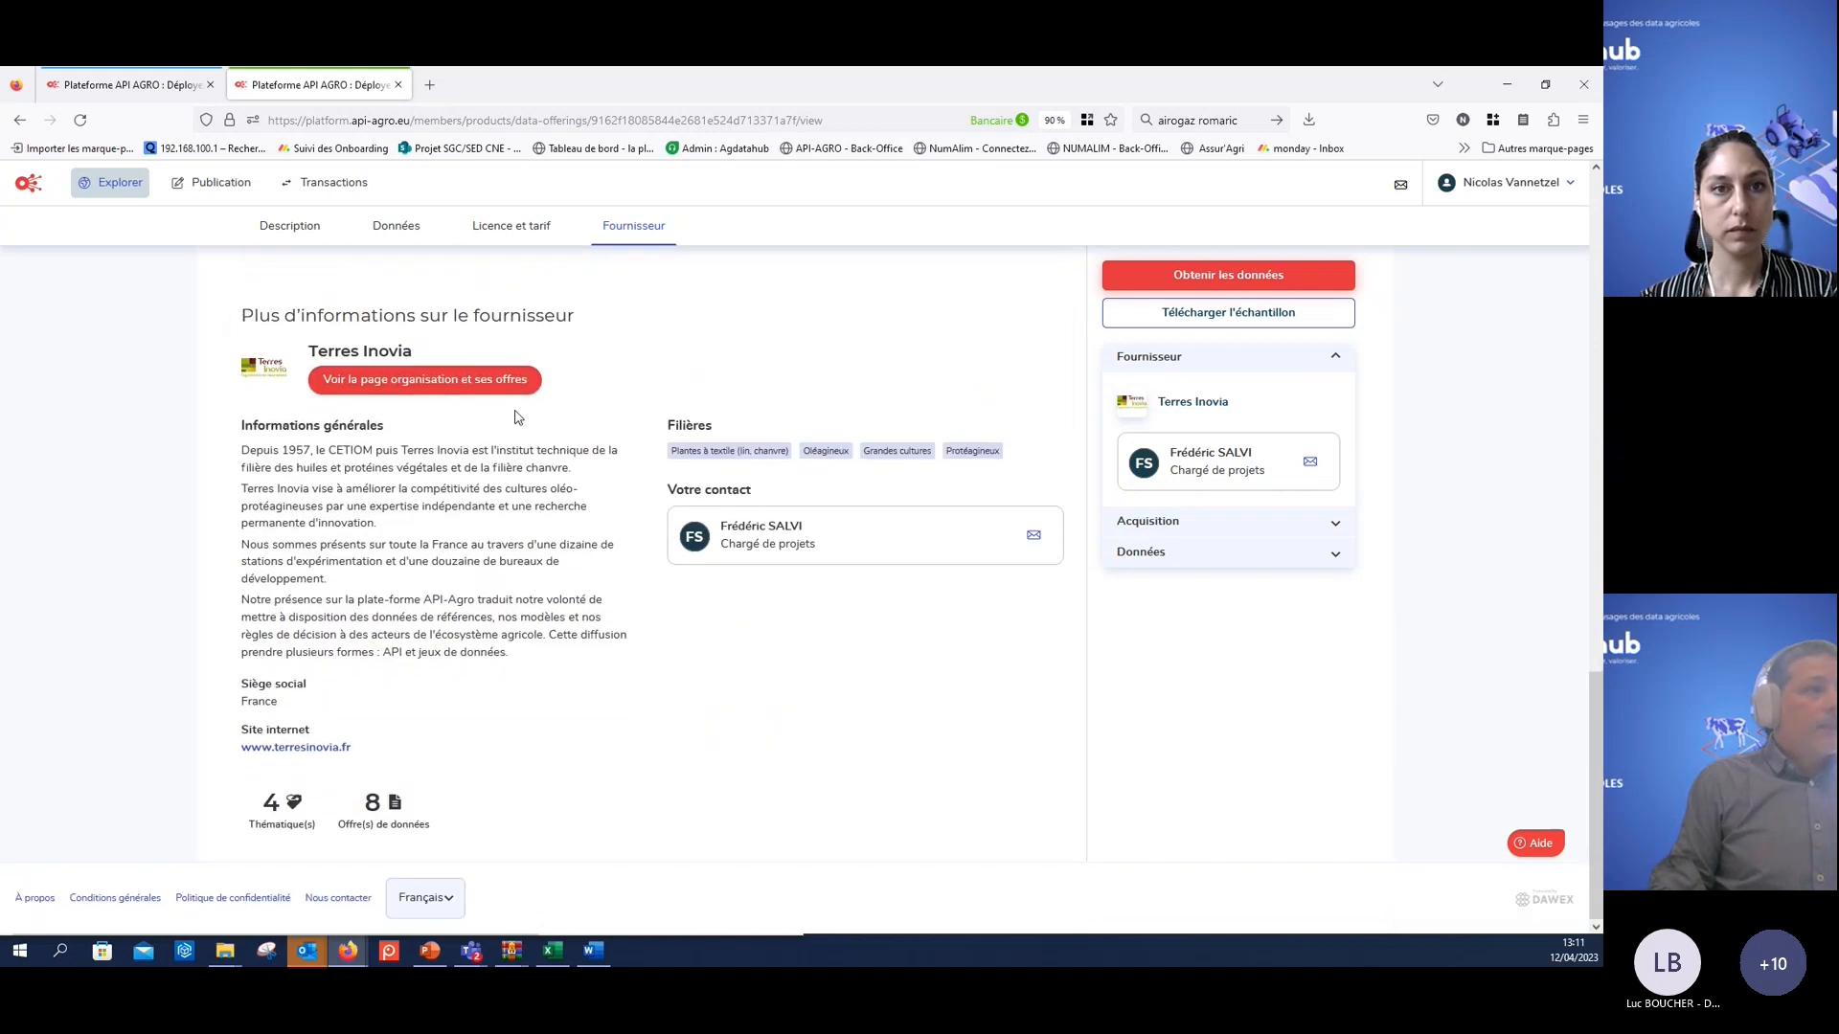
drag(240, 452, 524, 674)
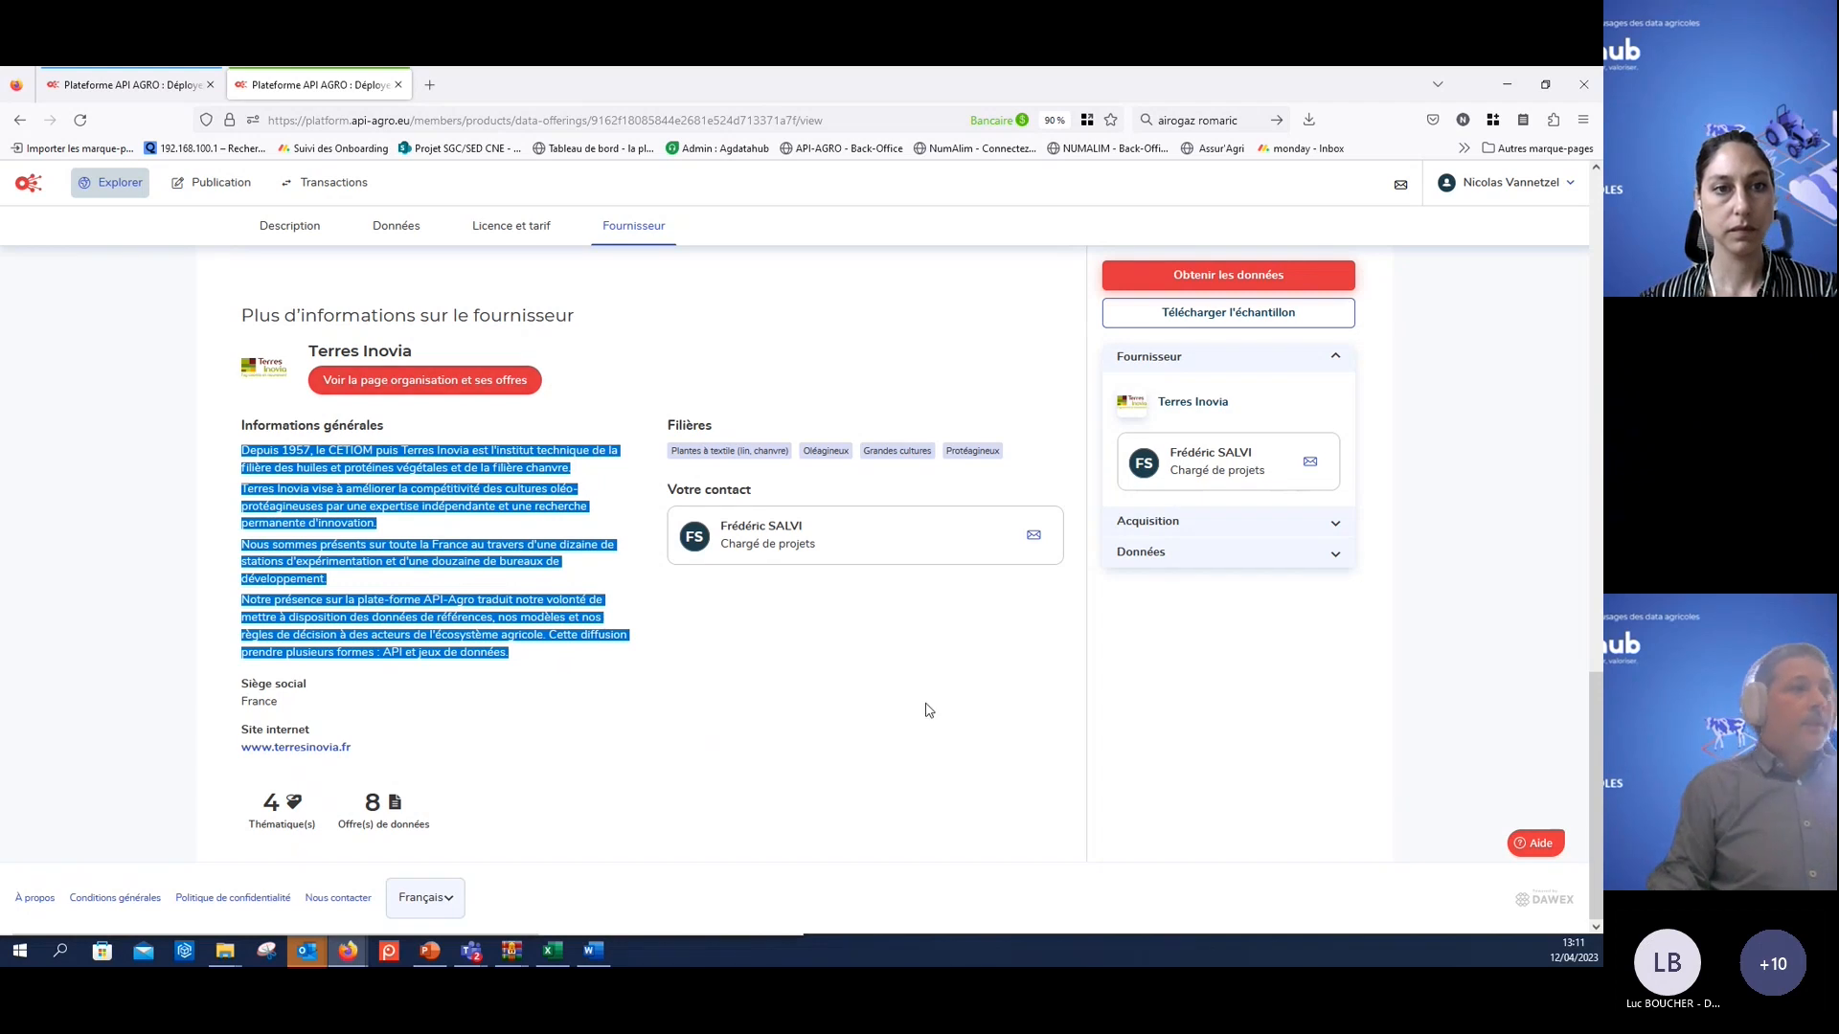
drag(805, 531, 709, 548)
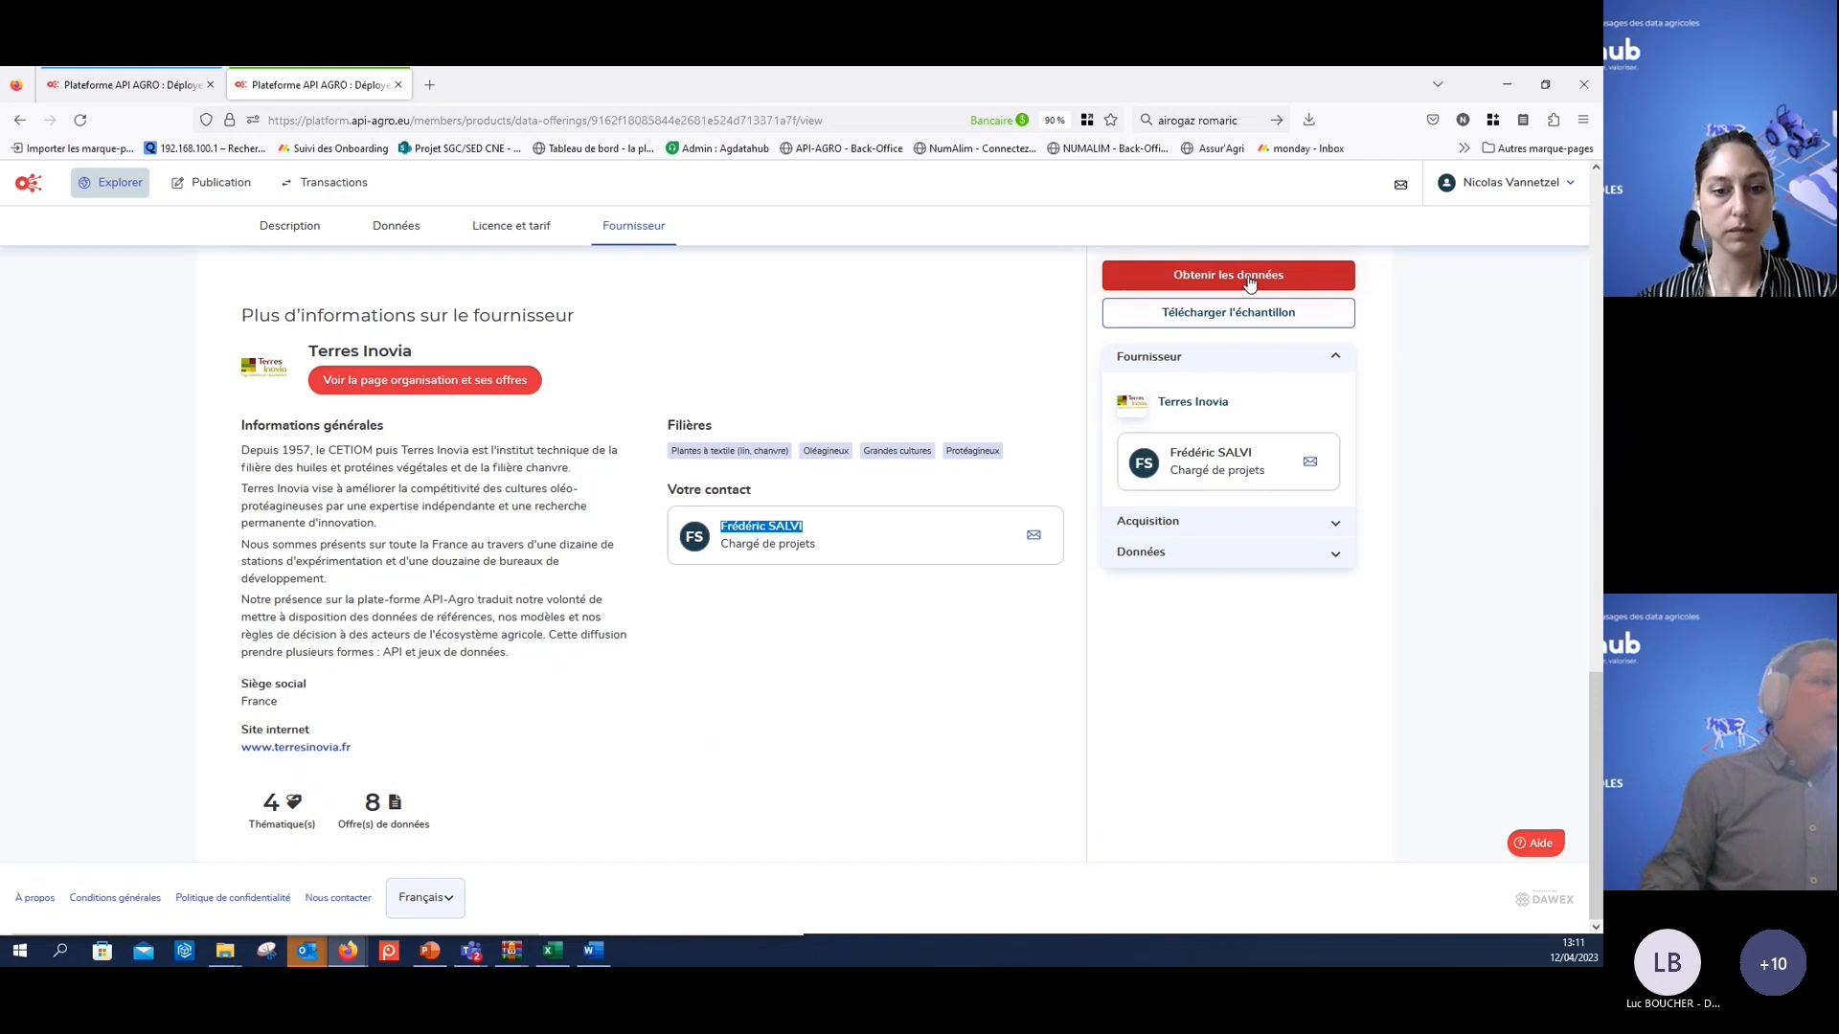
click(1197, 280)
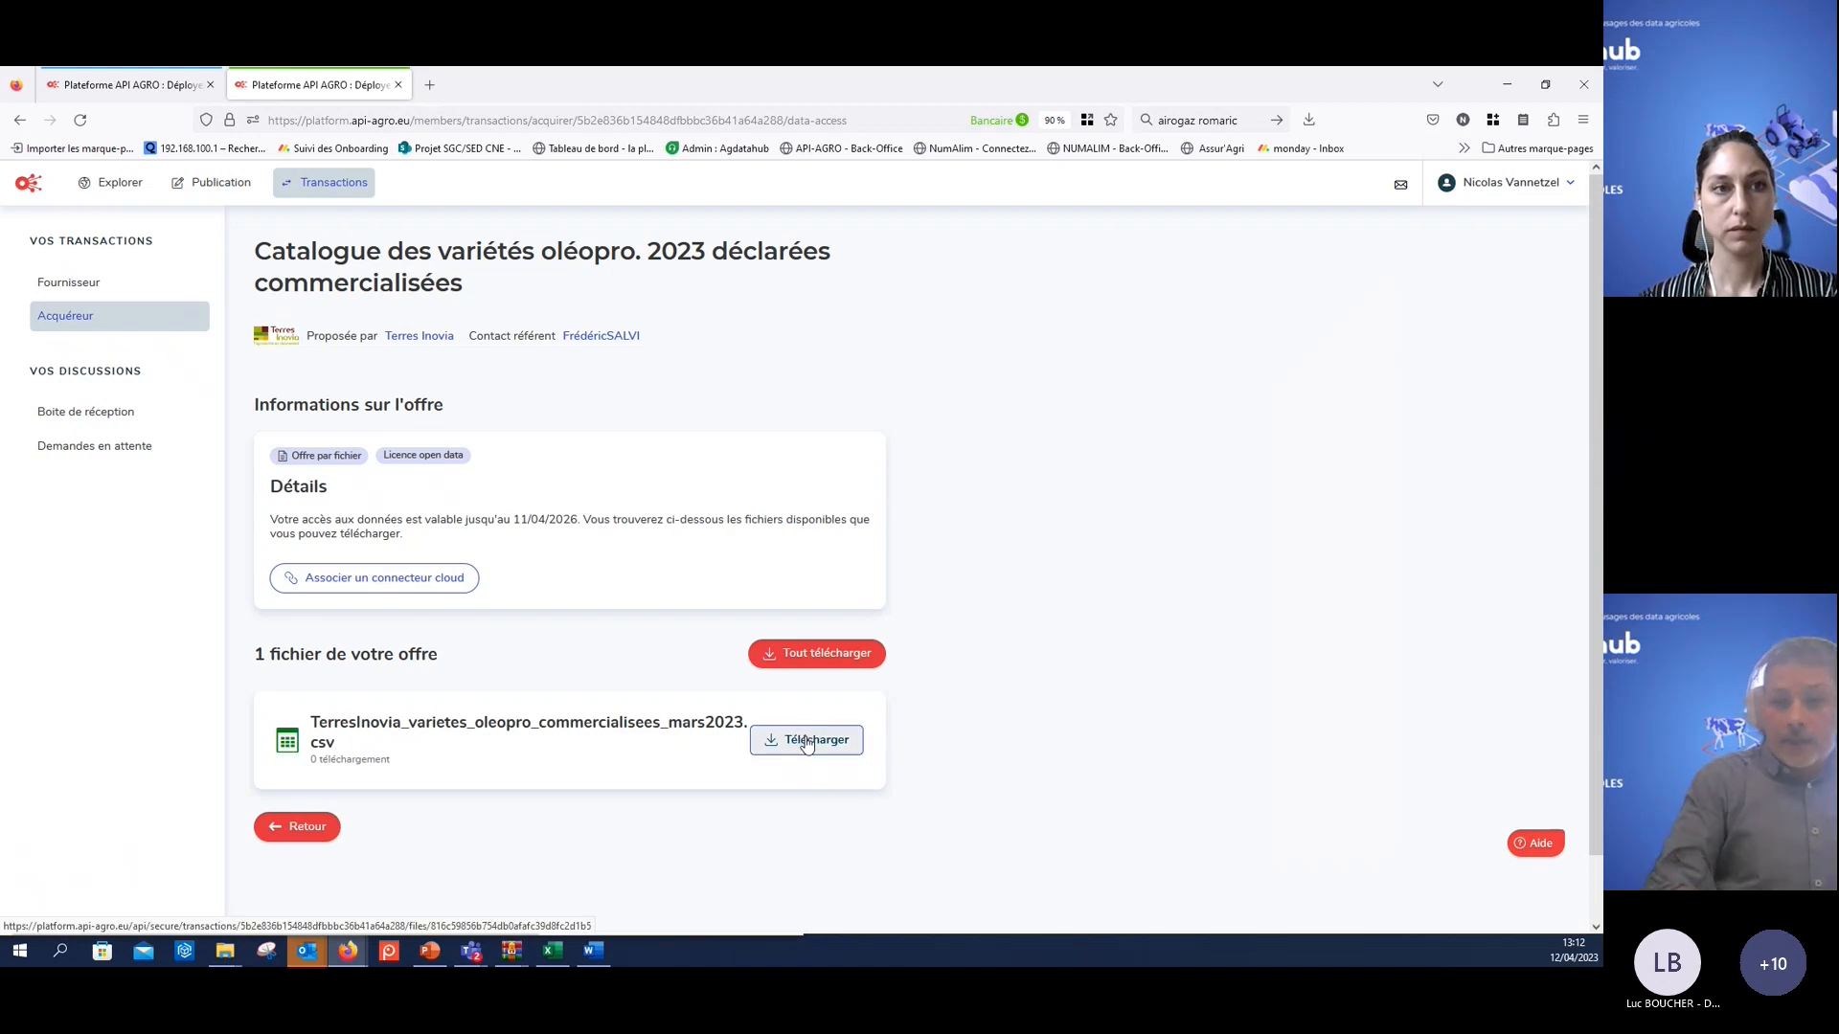
- Return to the data offers catalogue and filter it to the delivery method "Fichiers - livraison récurrente"
click(103, 192)
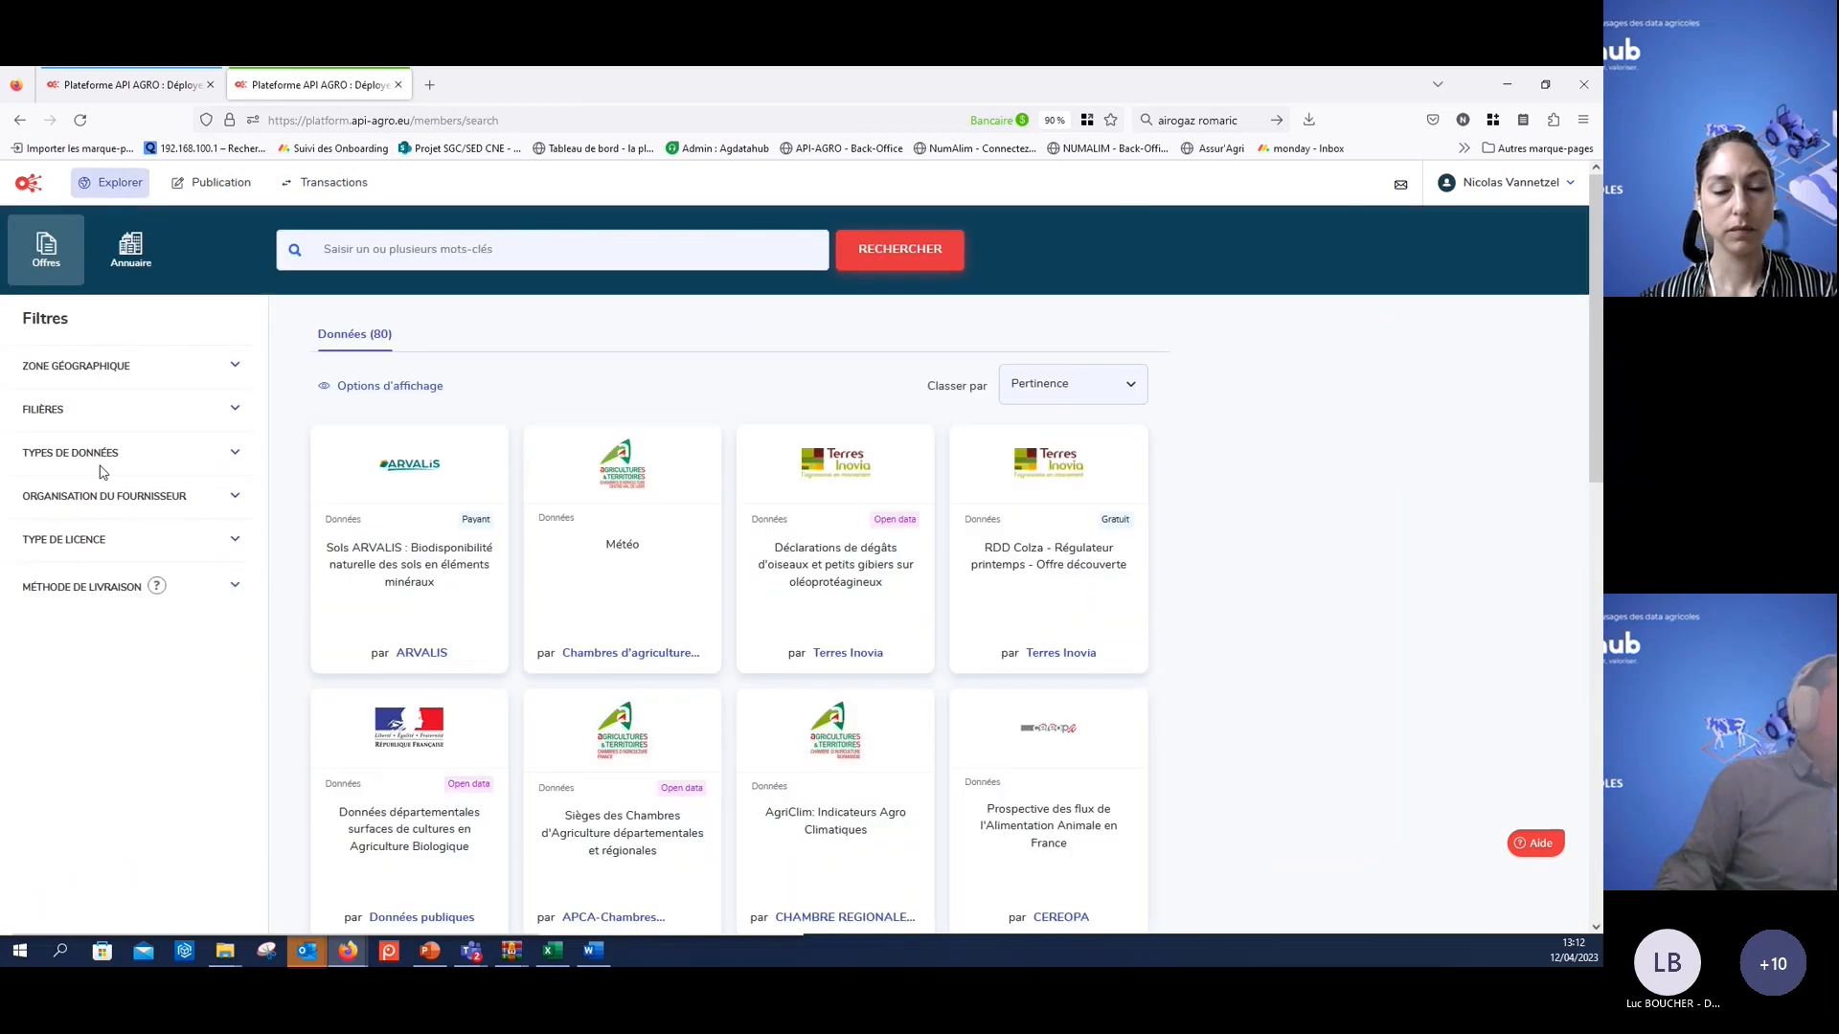
click(108, 550)
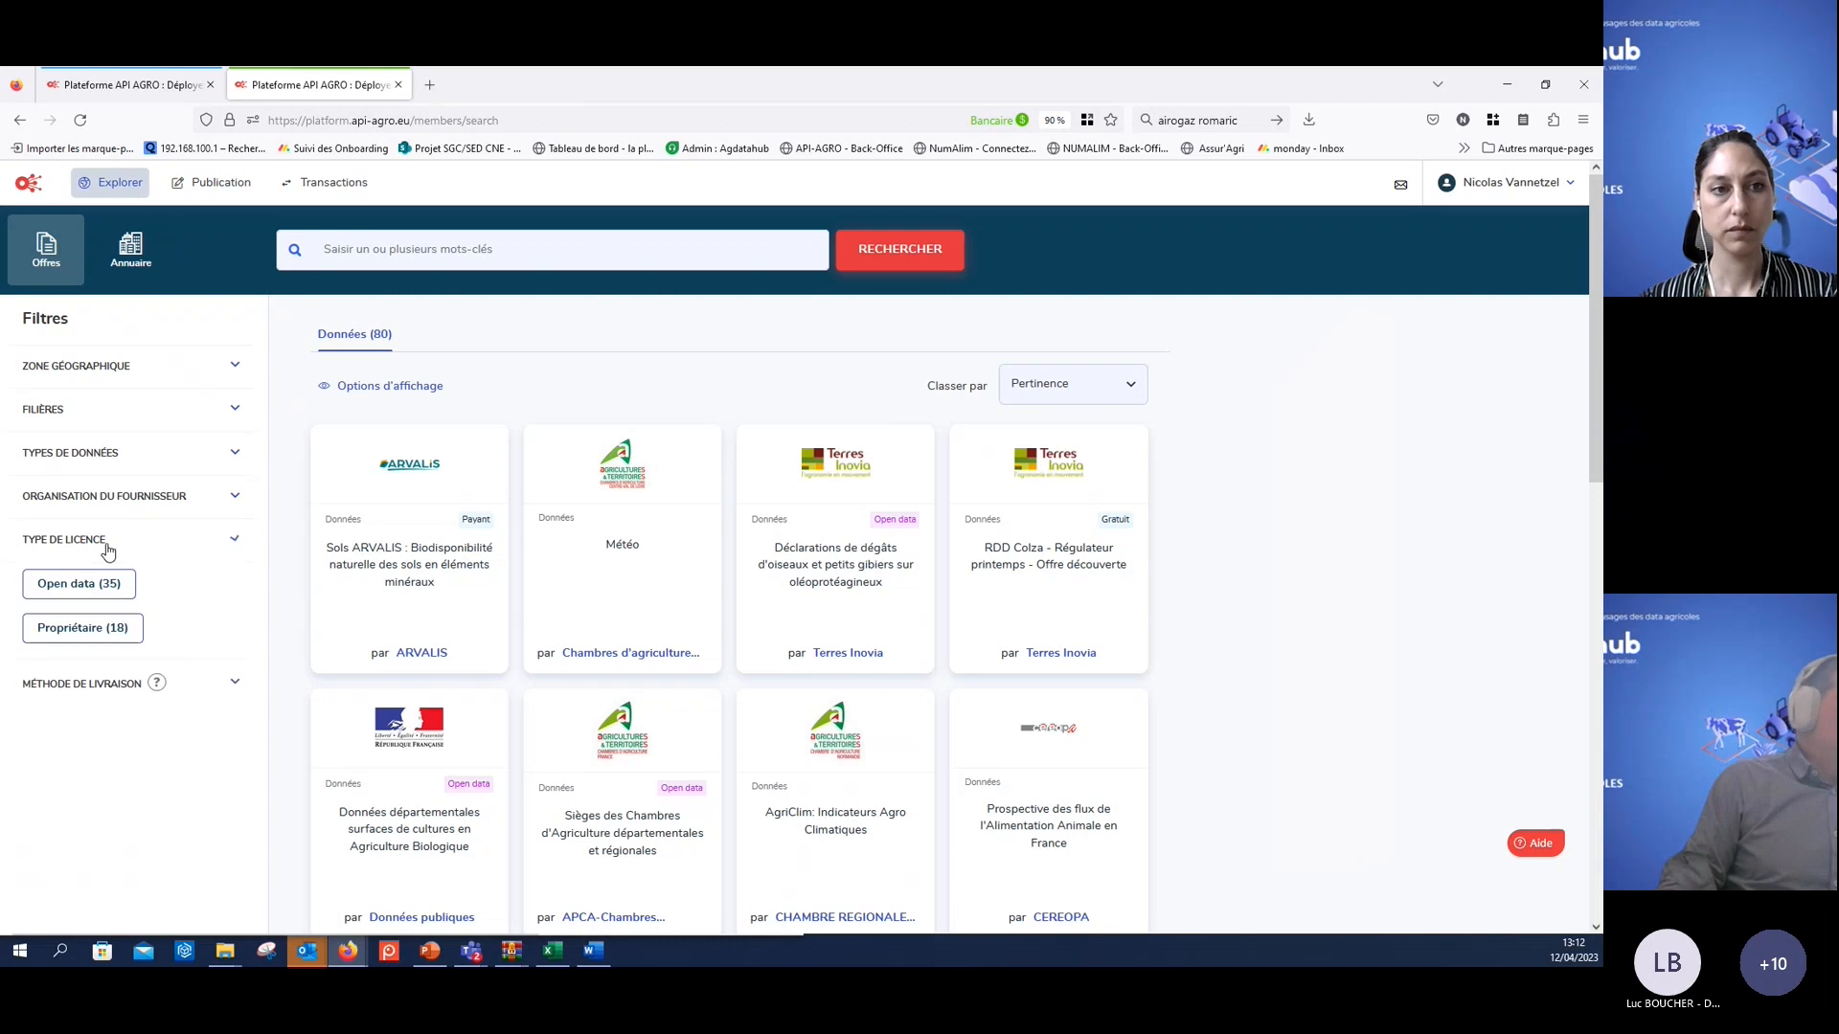
click(141, 685)
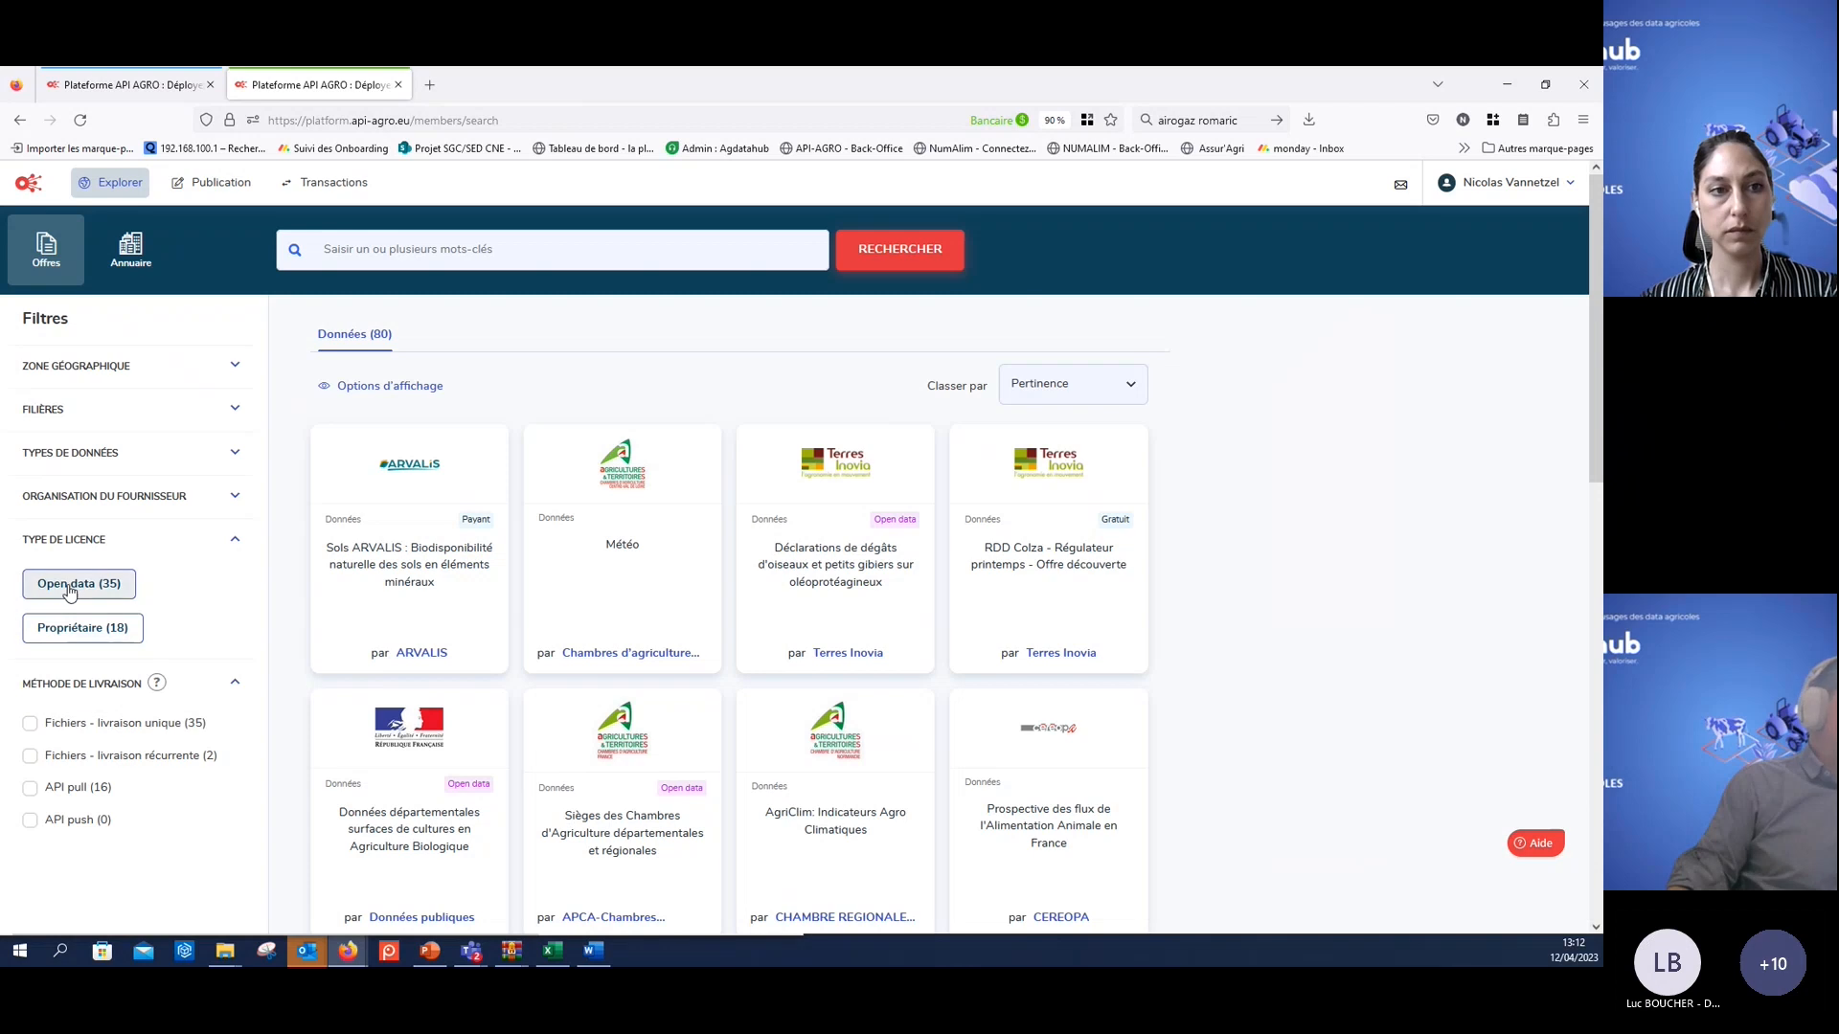
click(31, 756)
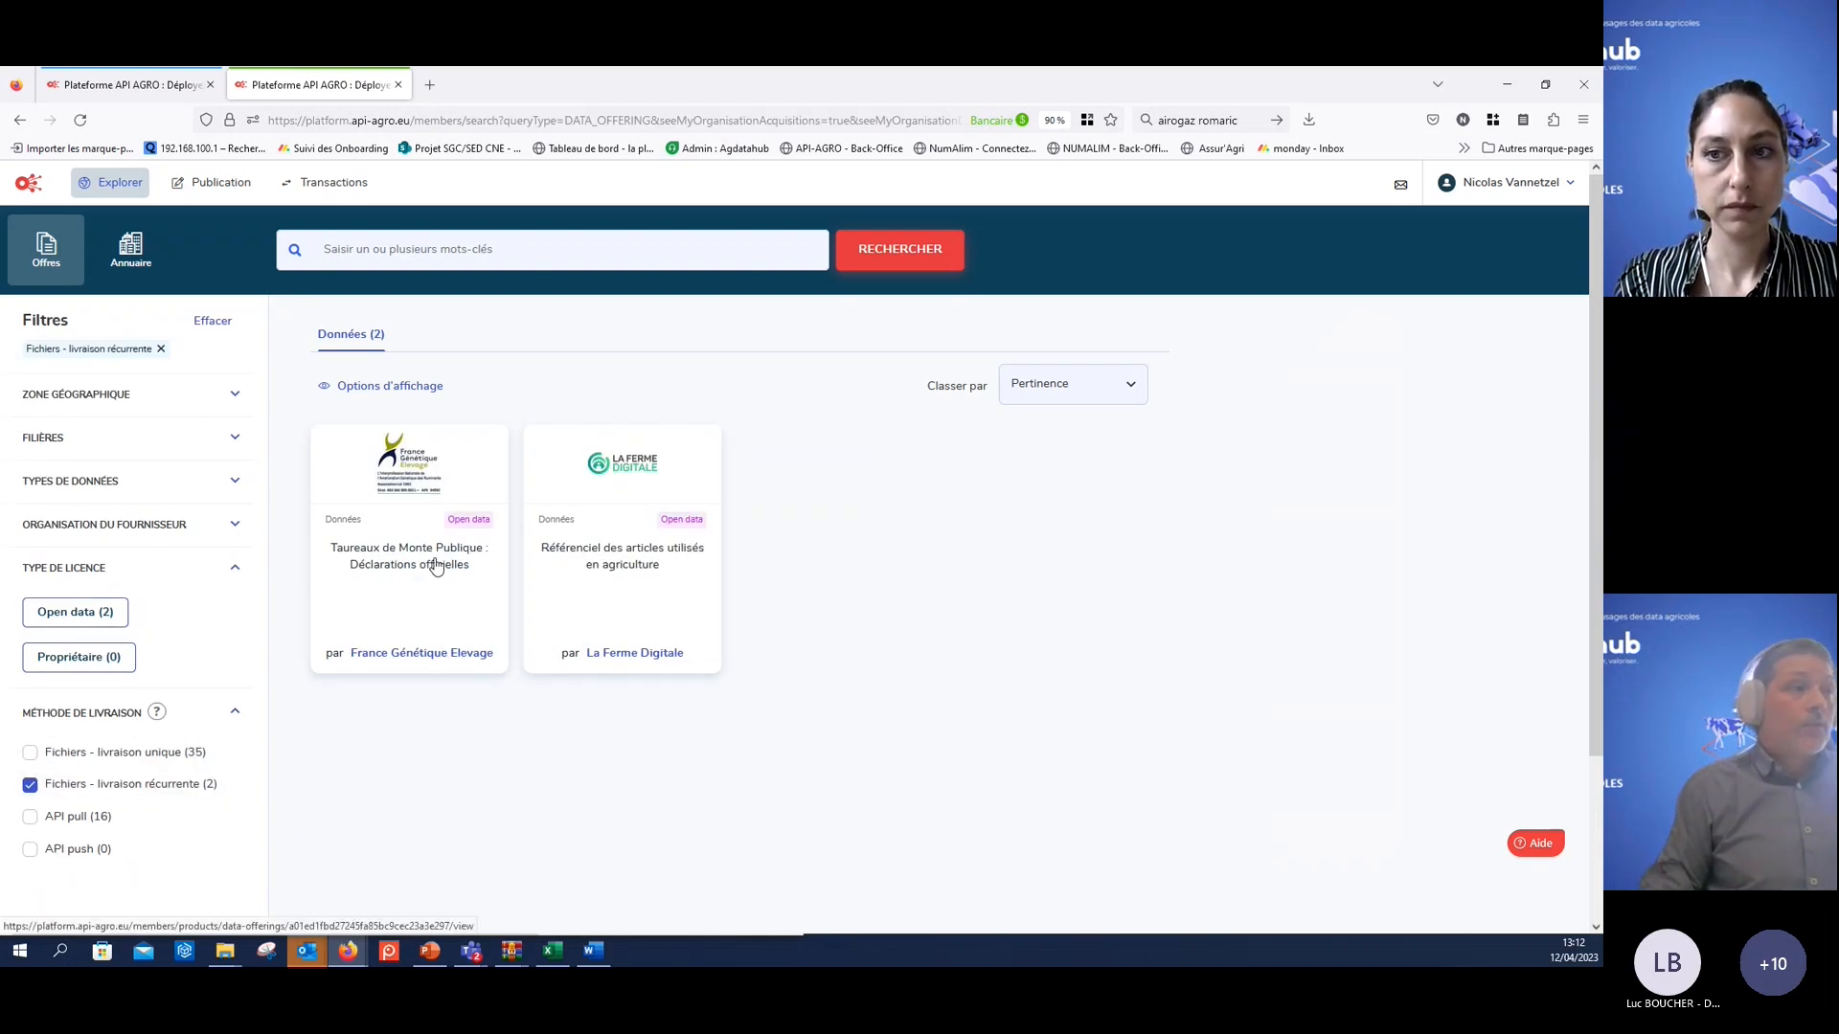
- Examine the "Taureaux de Monte Publique : Déclarations officielles" offer's data files and its acquisition options, and go back to the offer without acquiring it
click(436, 566)
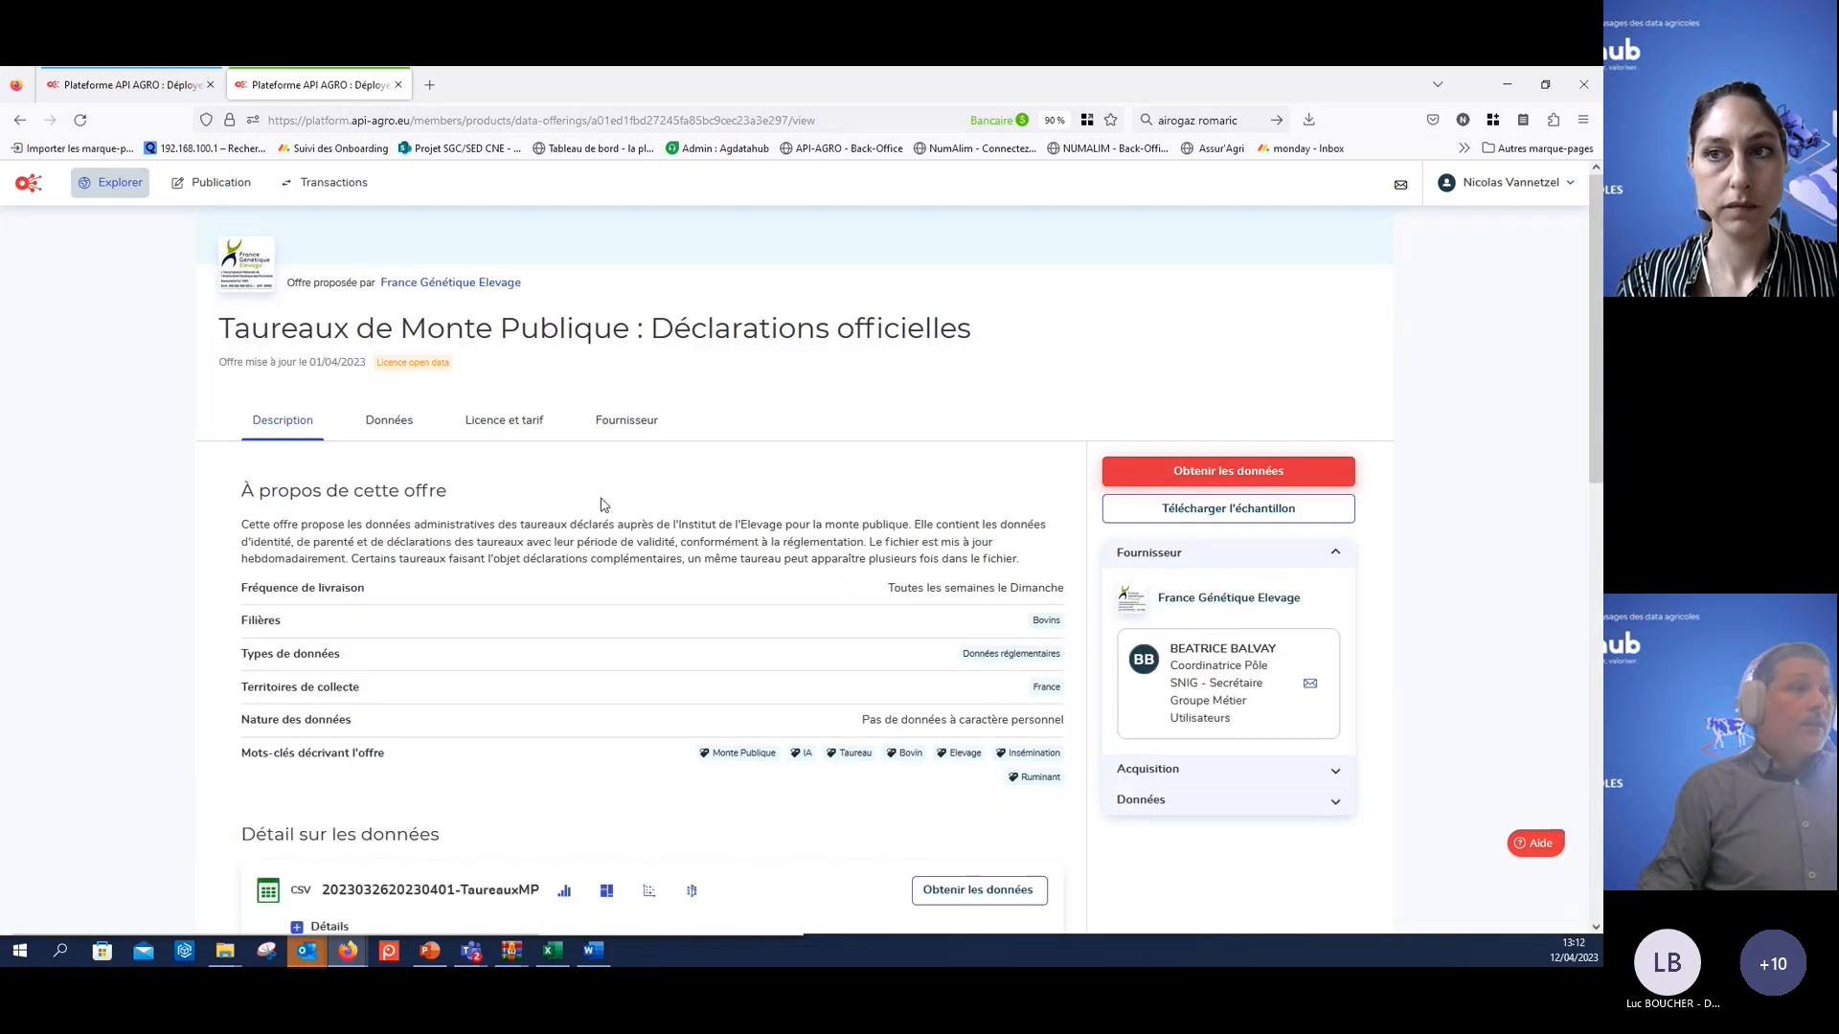
click(395, 418)
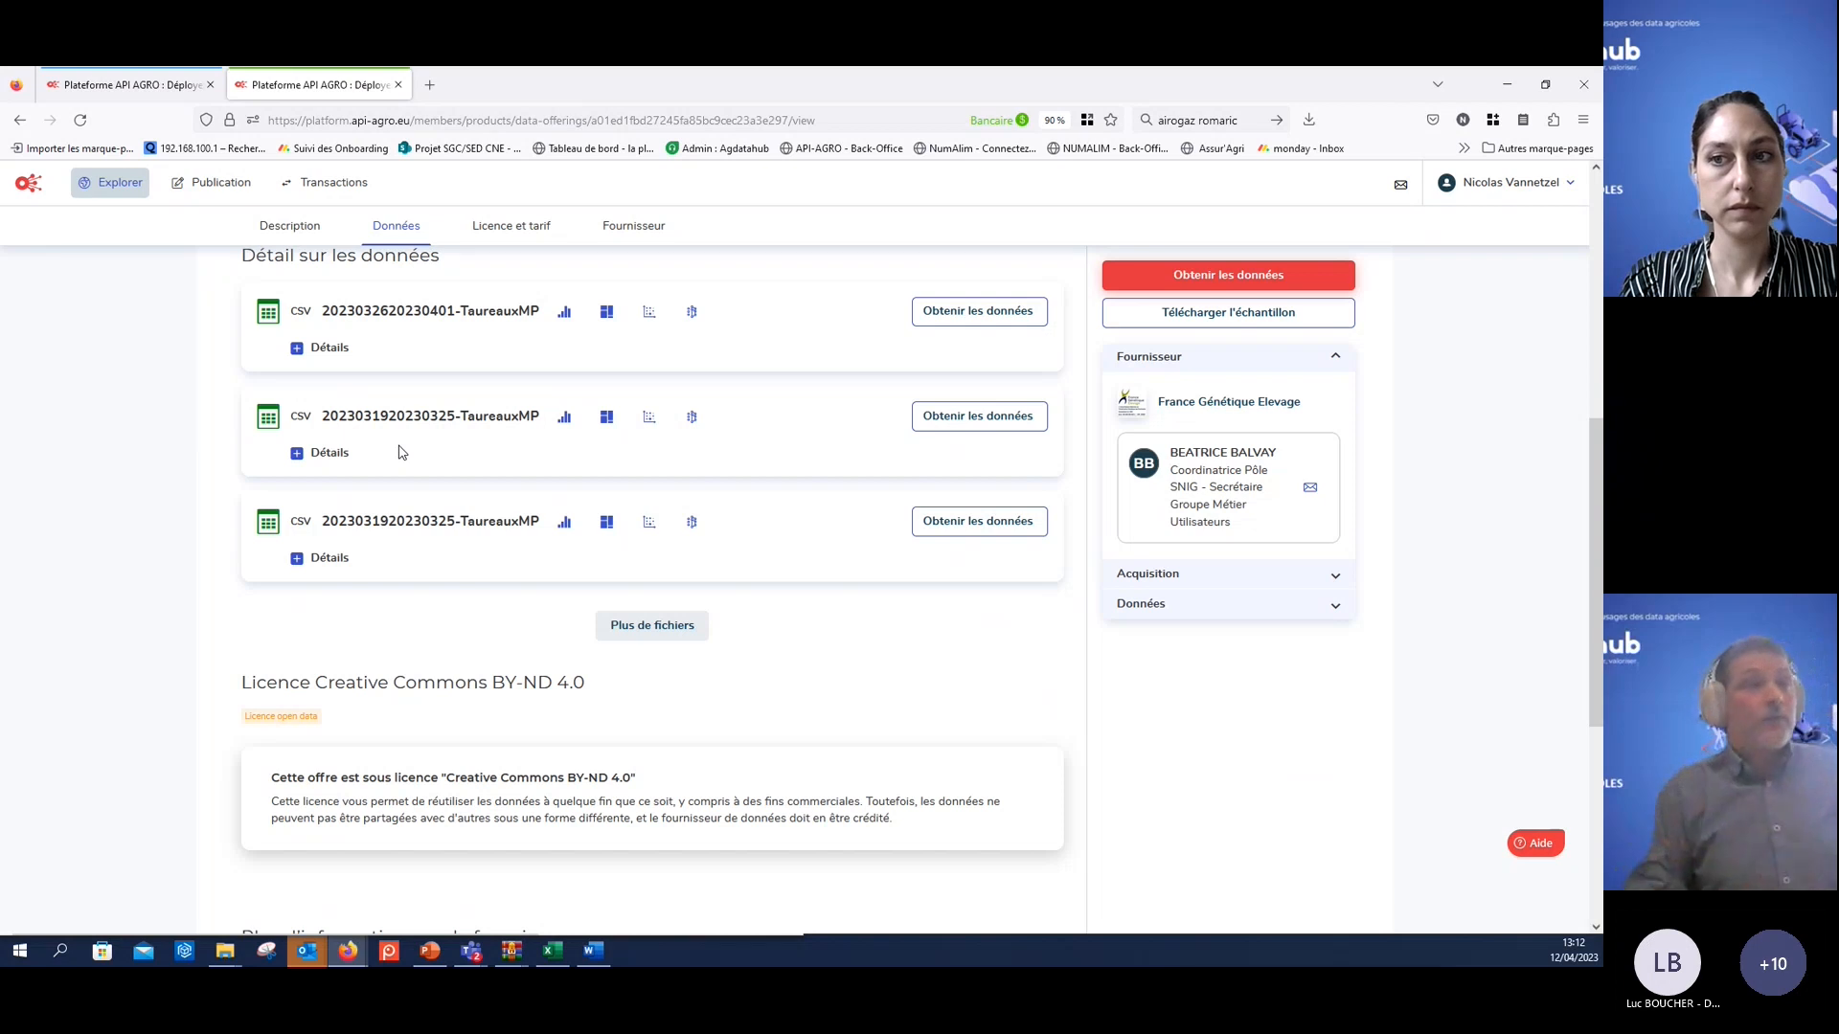
scroll(628, 415, up, 2)
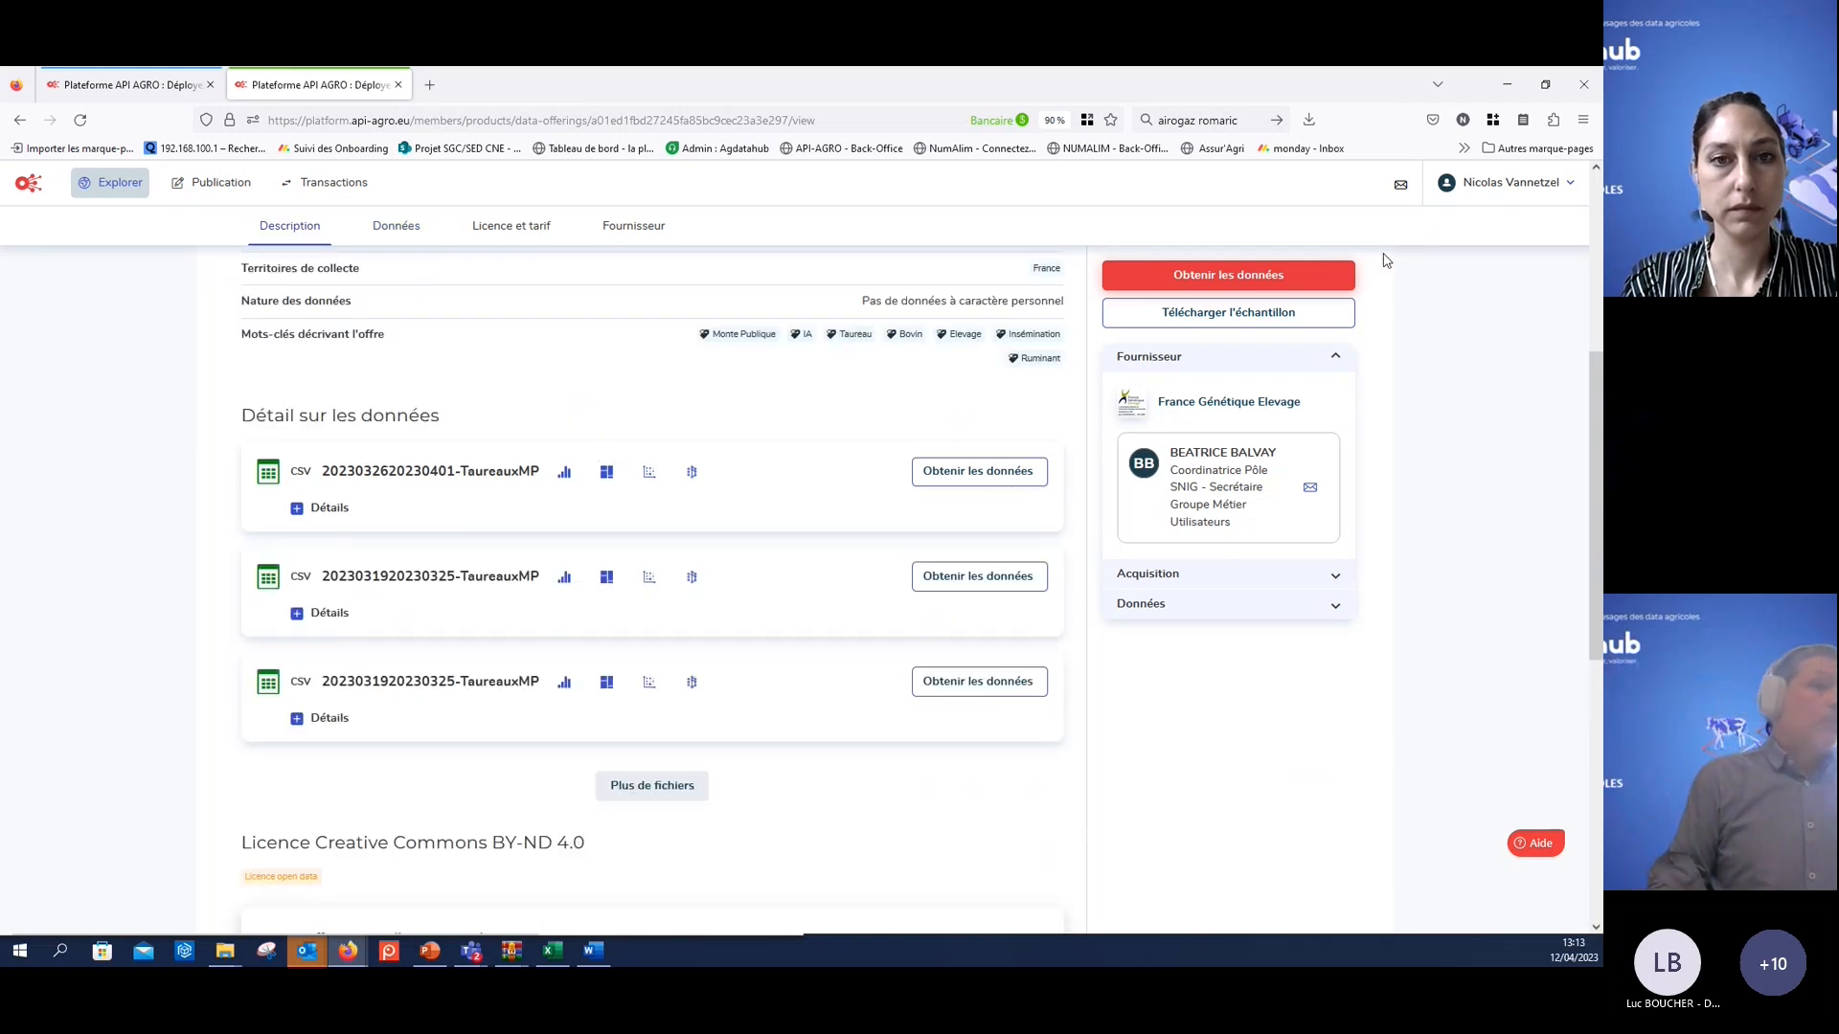
click(1239, 277)
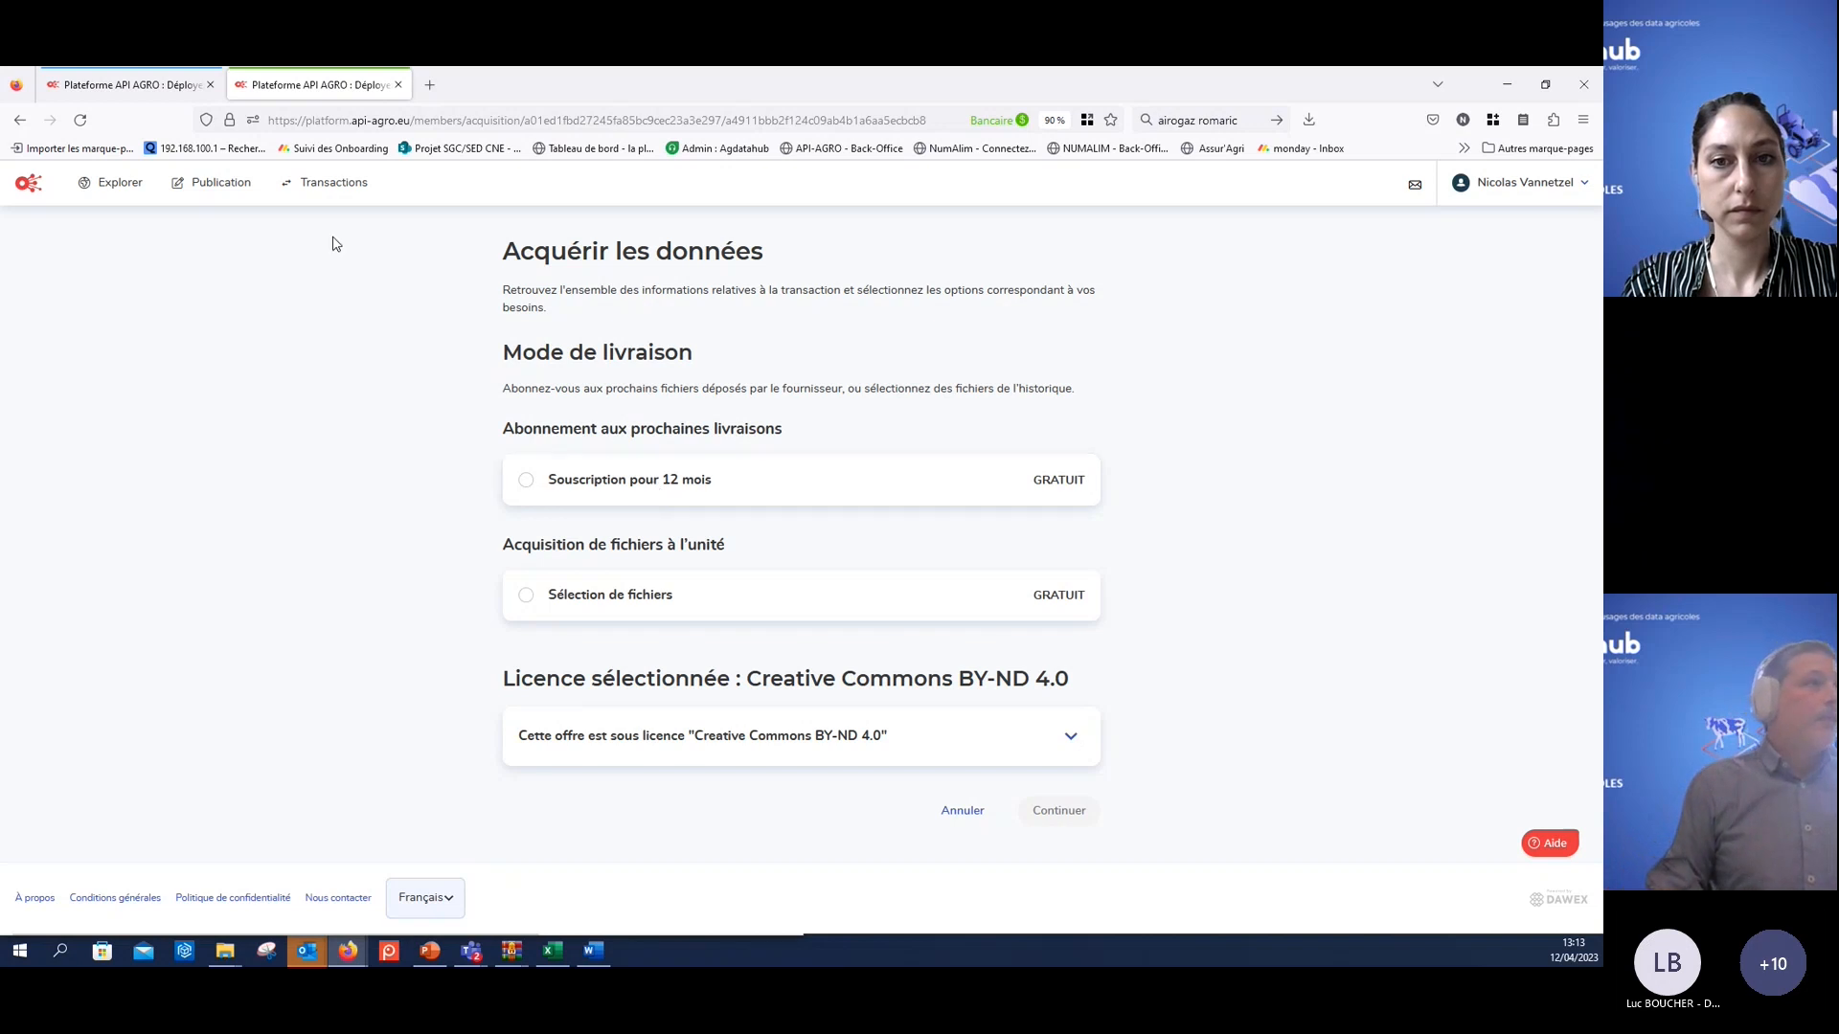
click(20, 123)
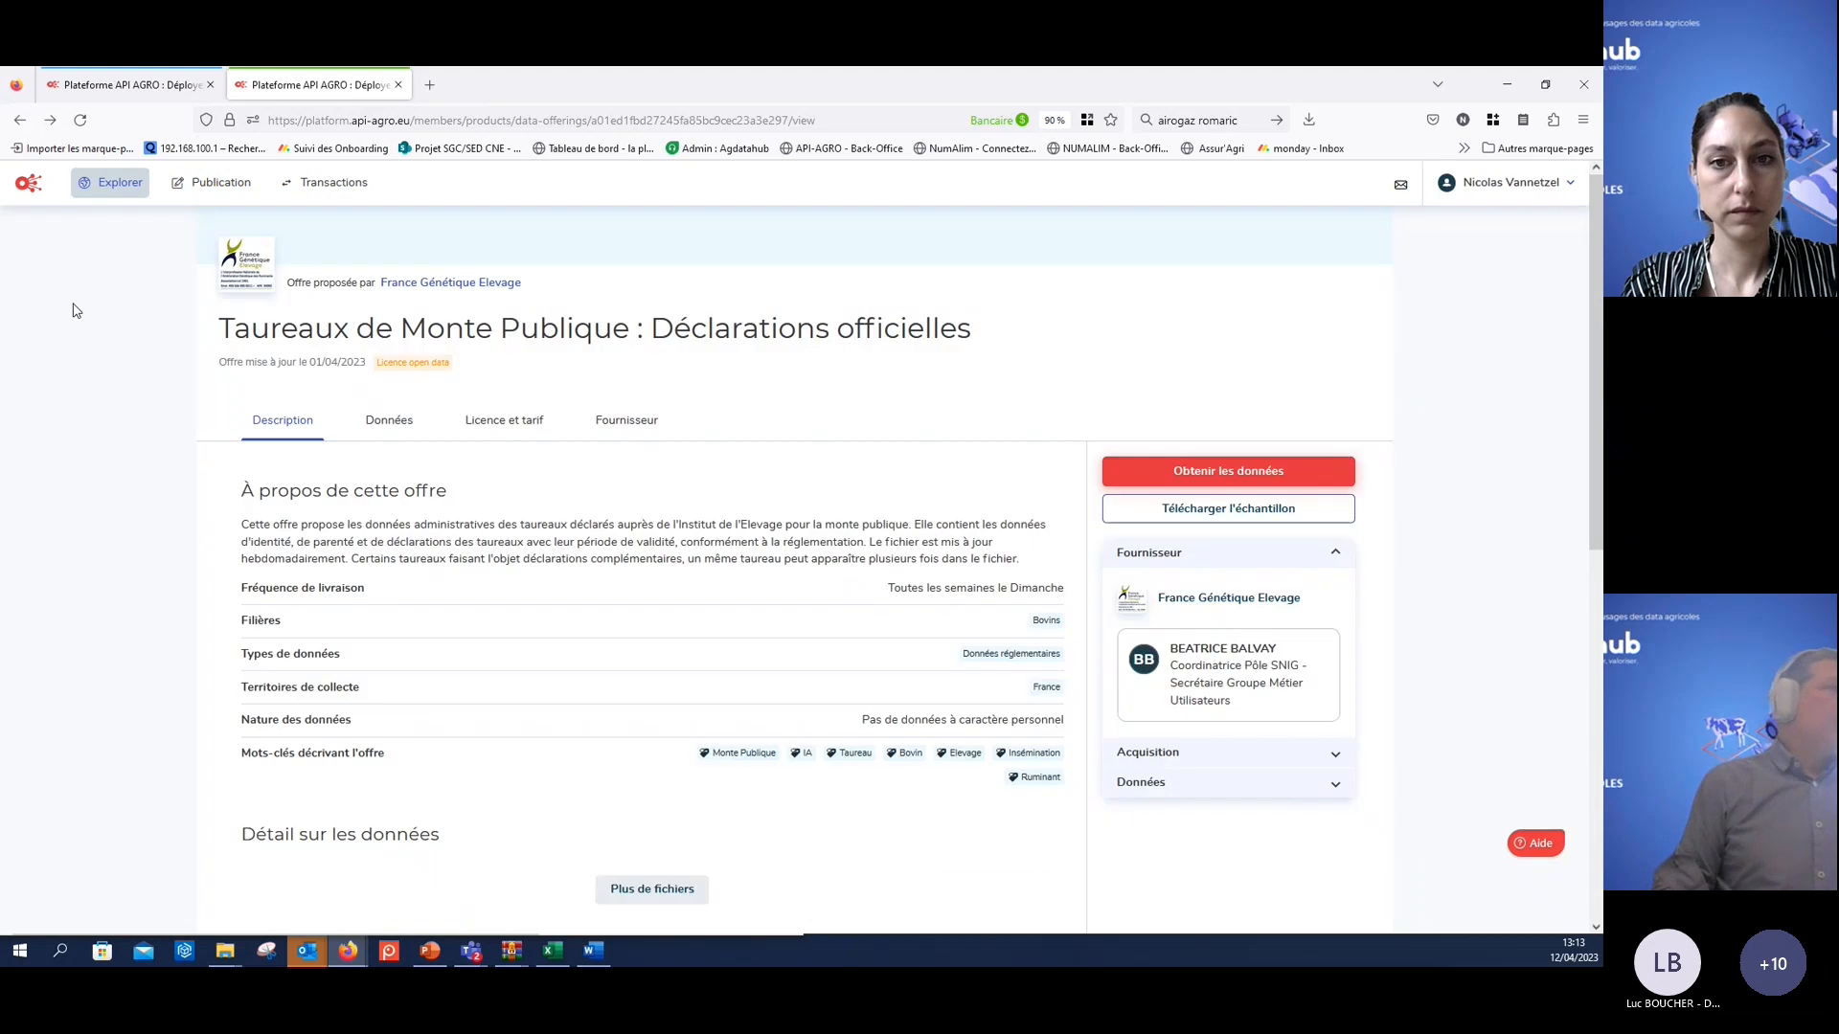
- Reopen the data offers catalogue and filter it to the API pull delivery method and the Open data licence type
click(95, 184)
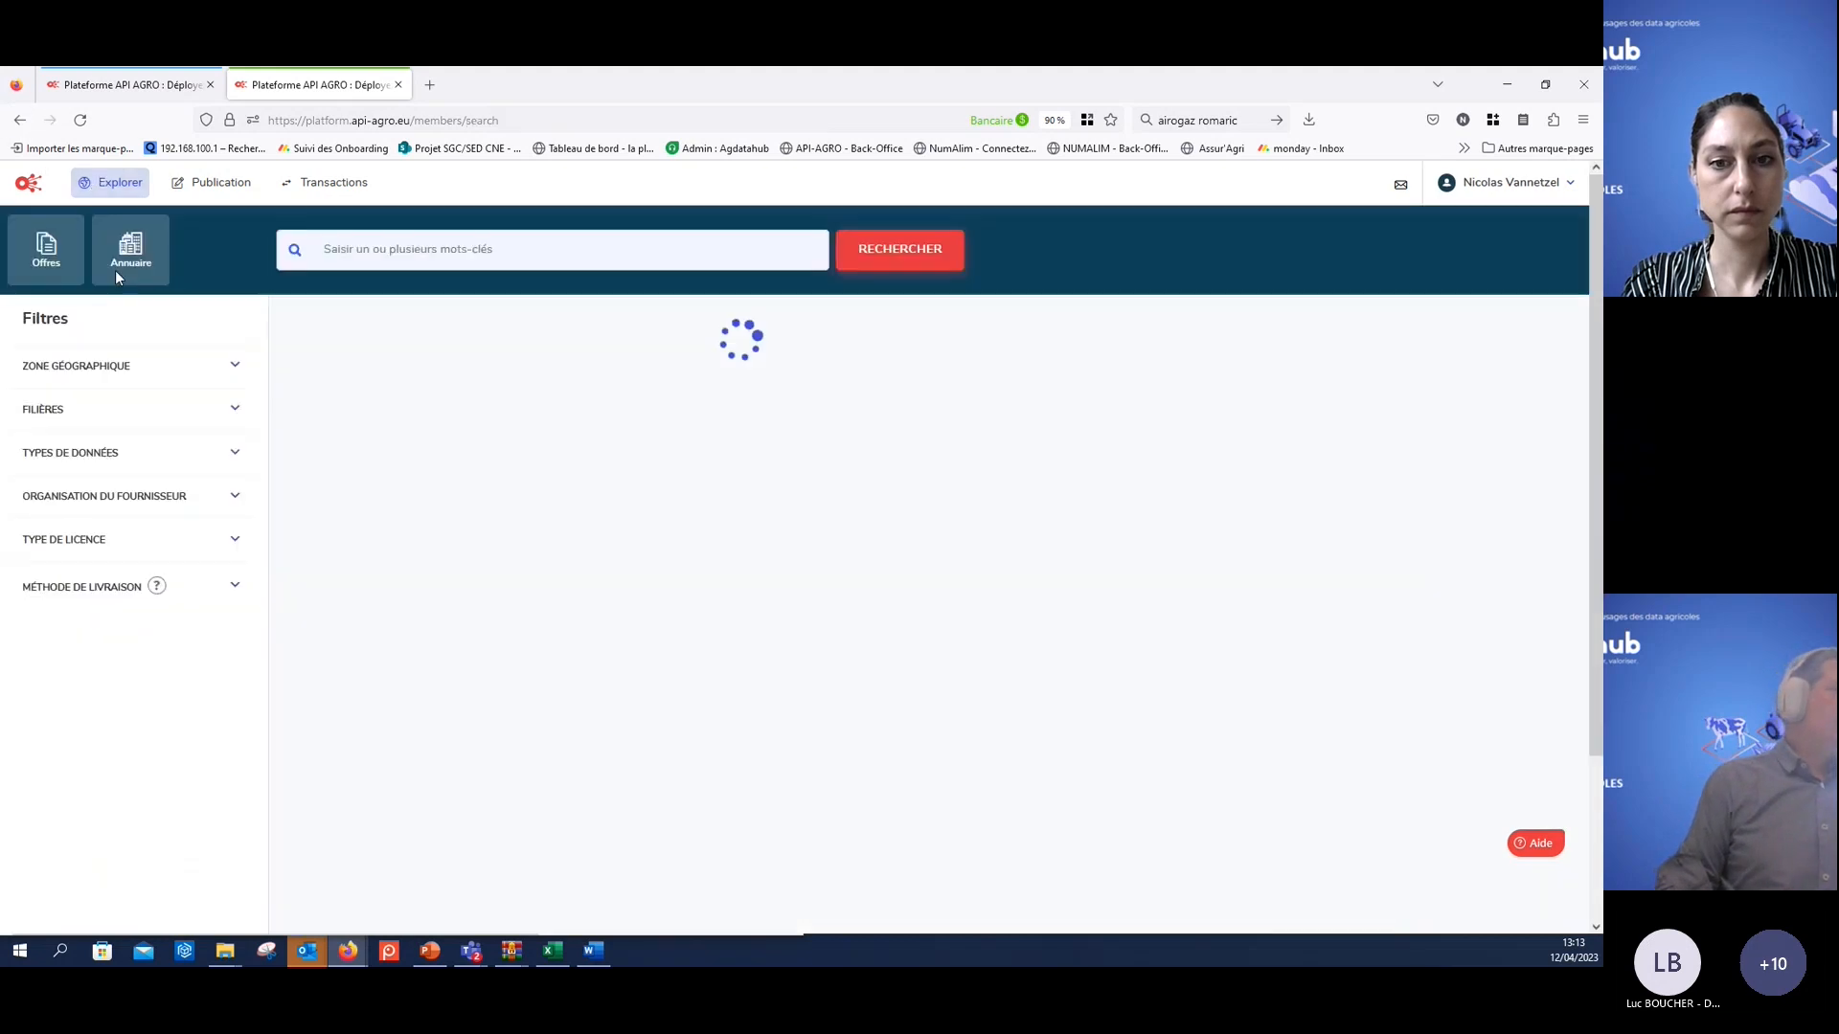
click(66, 542)
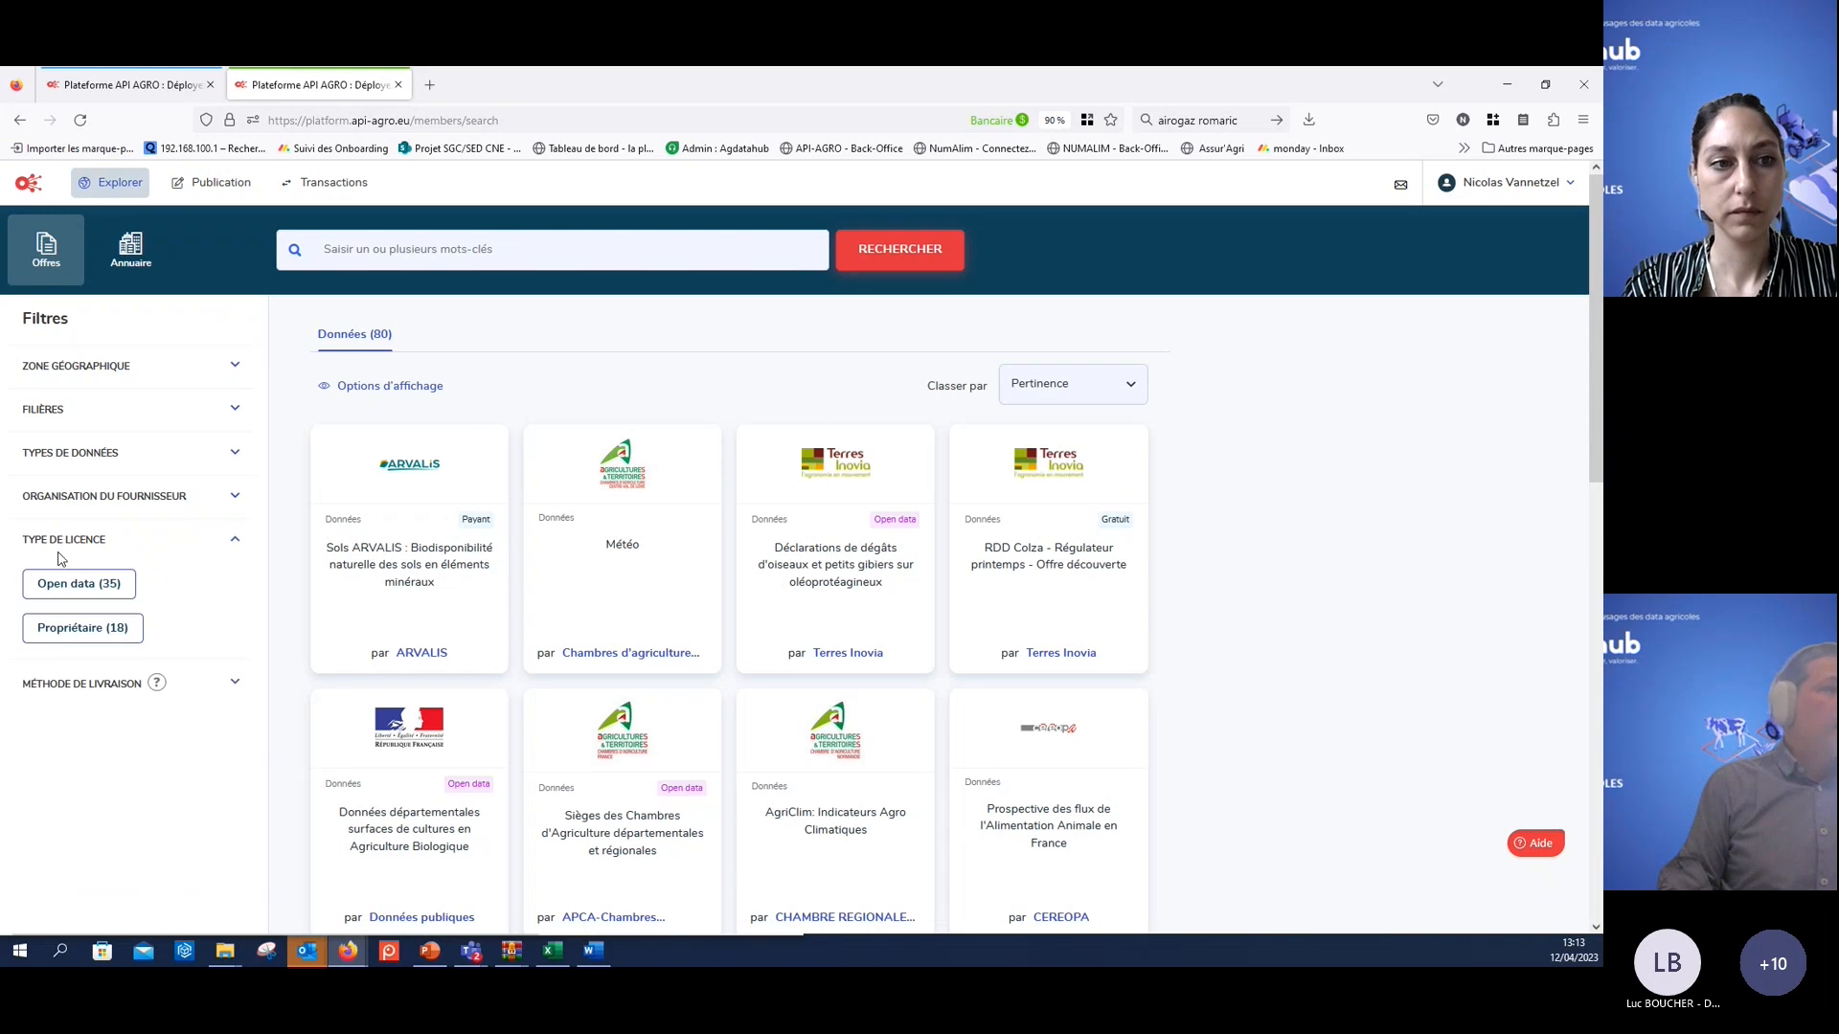
click(89, 691)
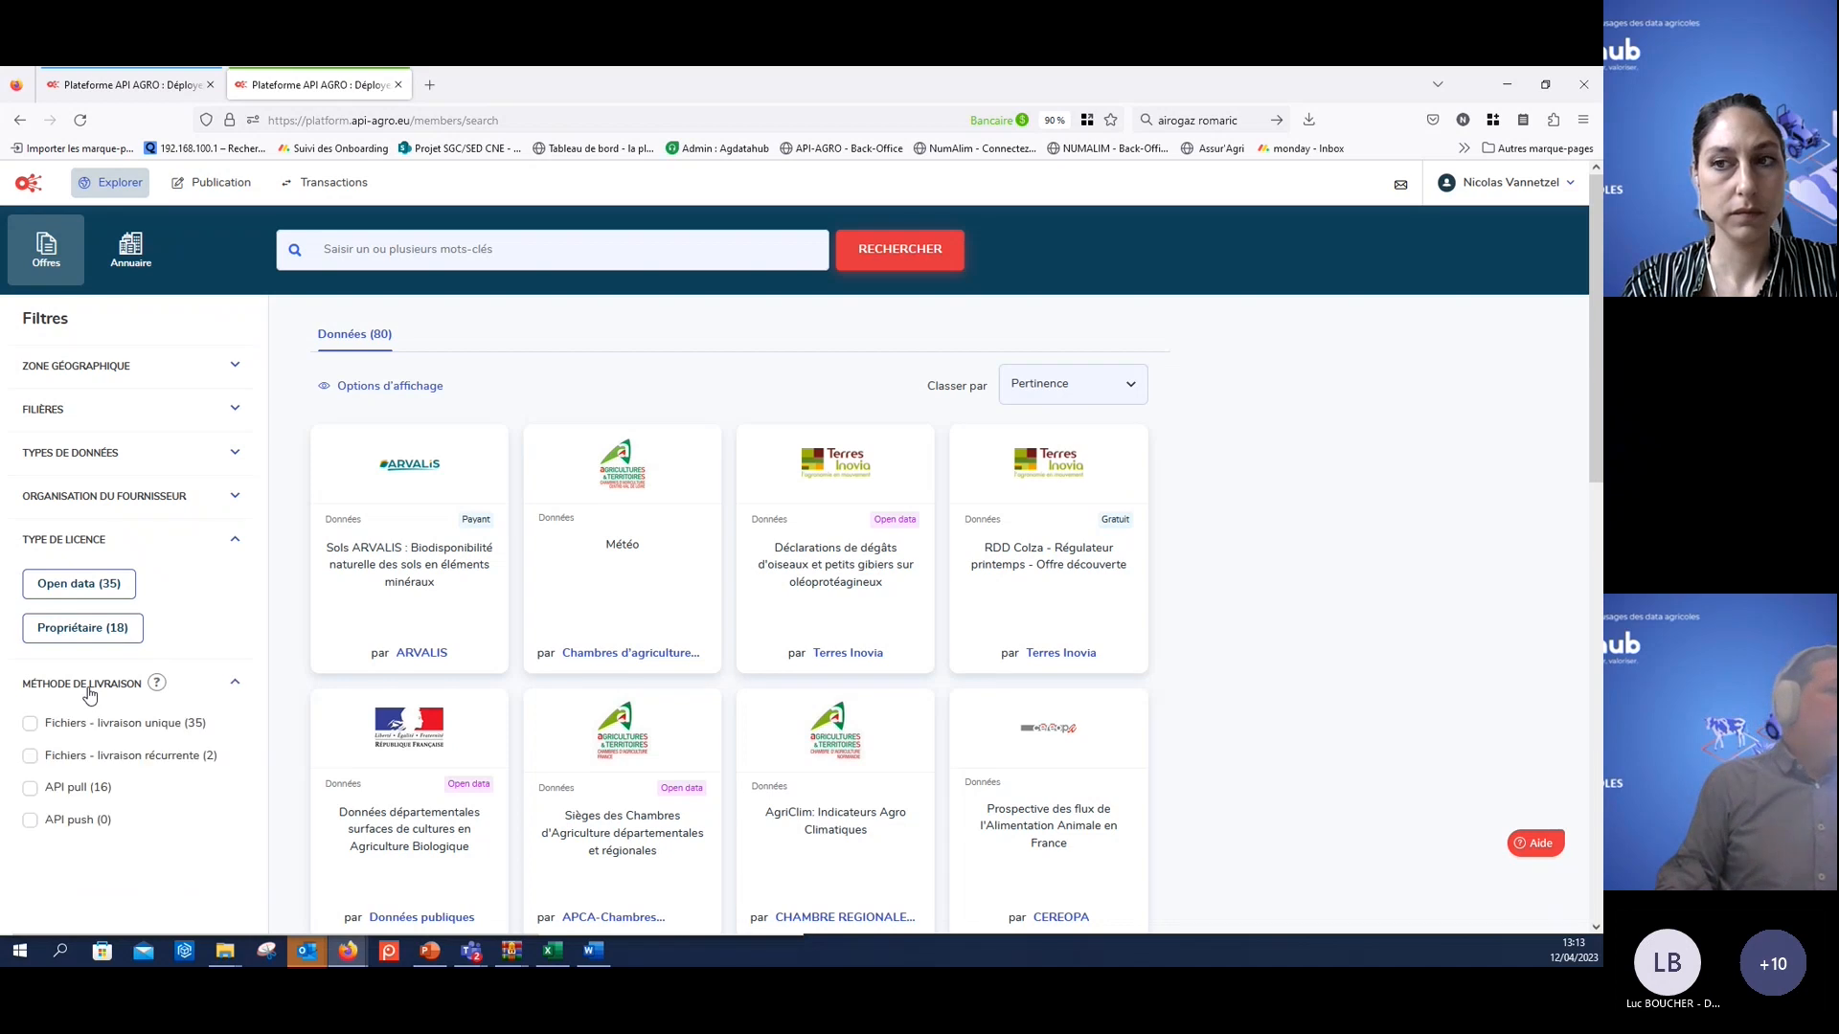
click(30, 789)
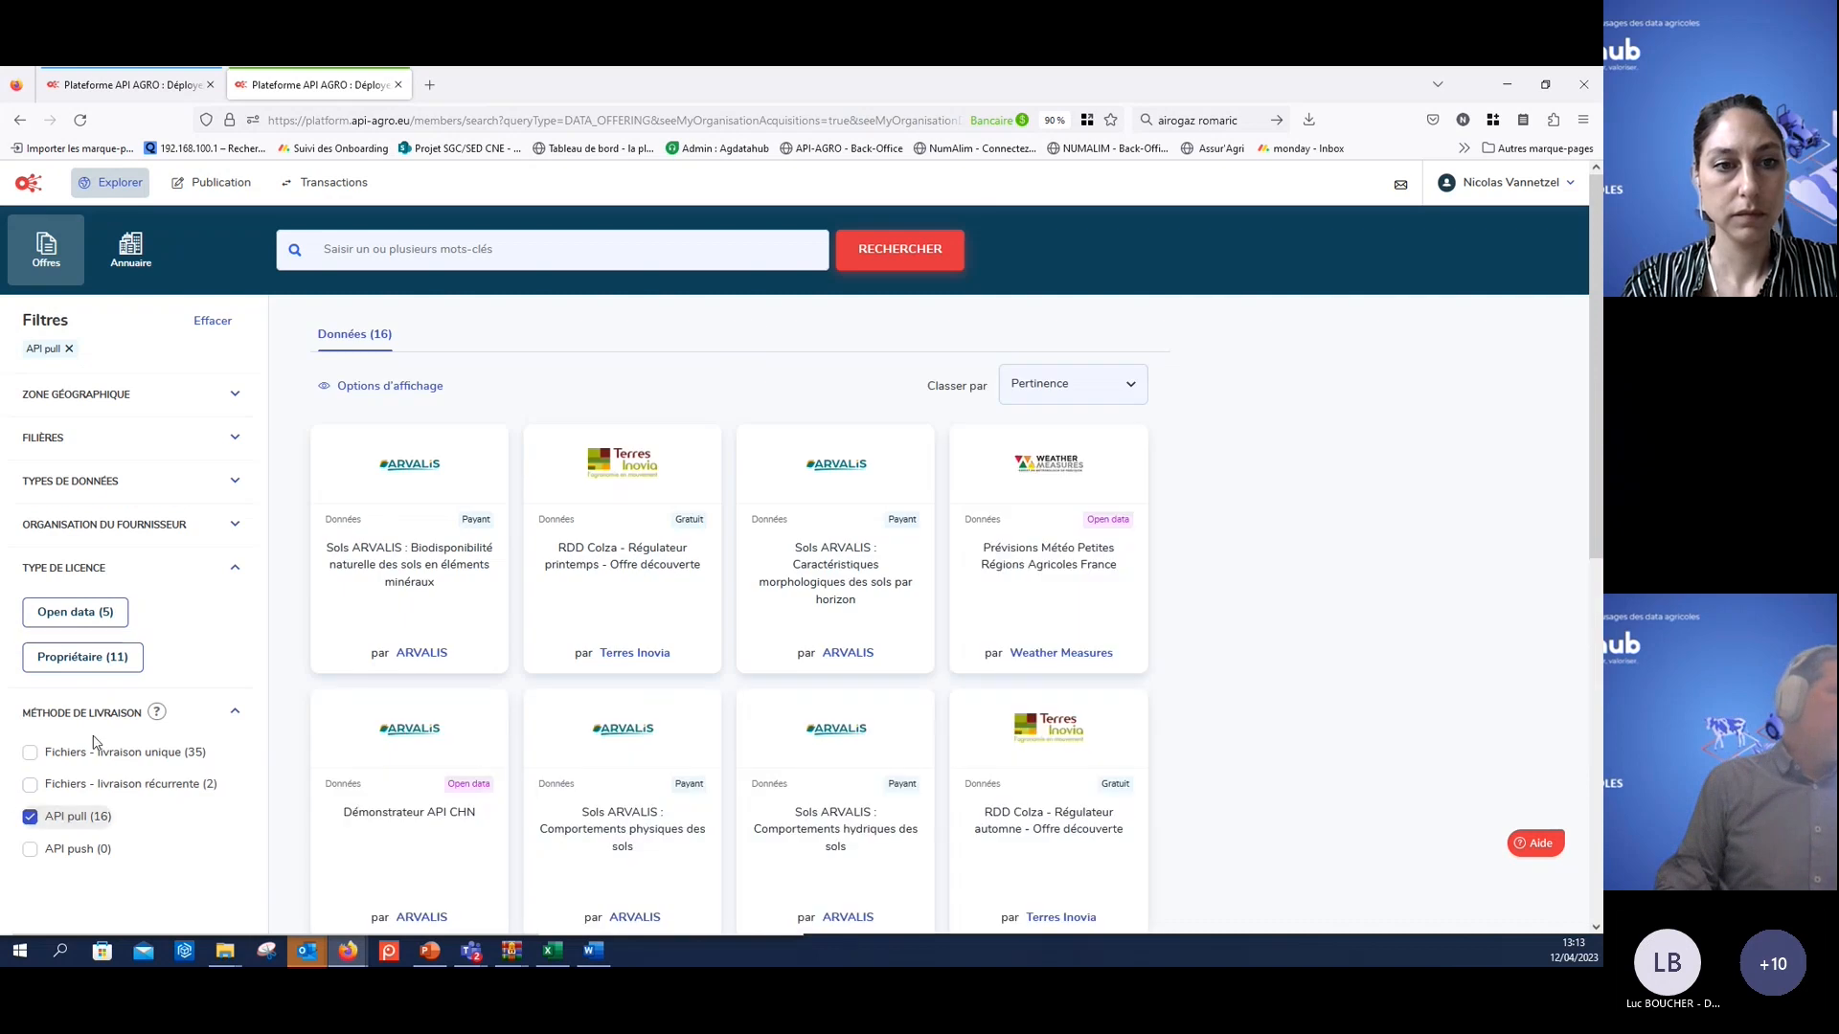
click(69, 617)
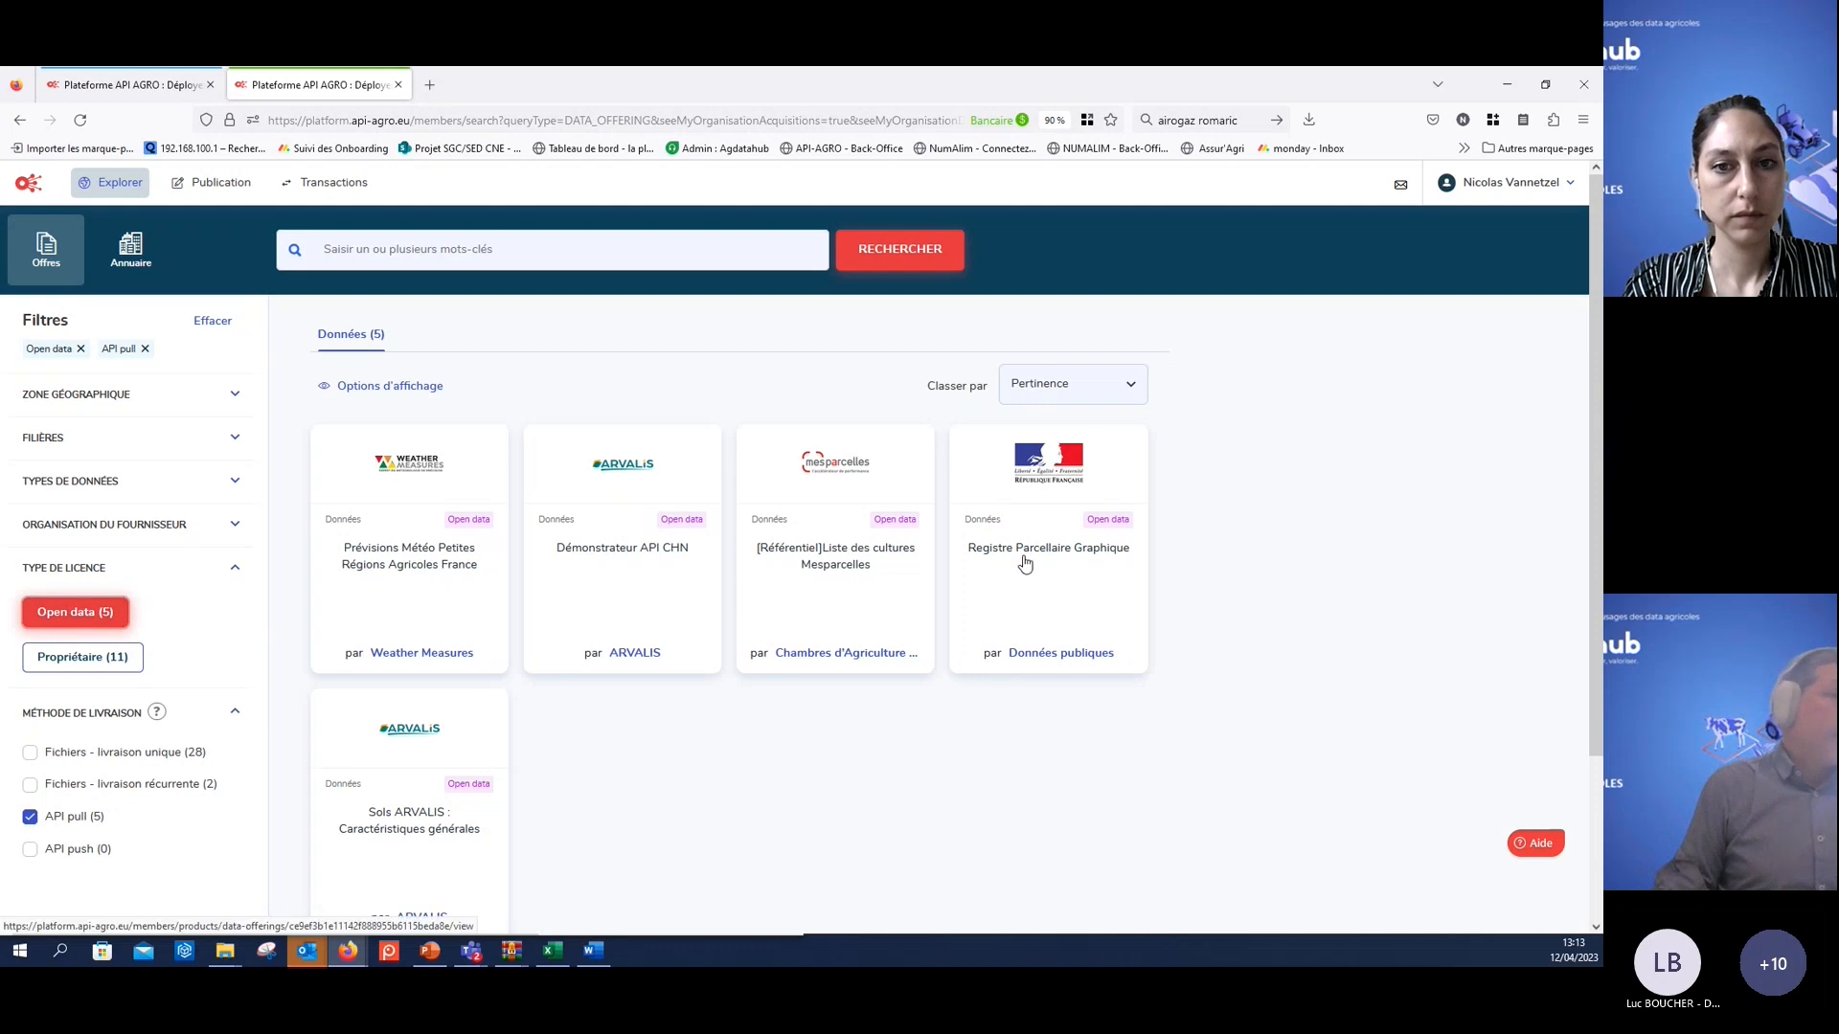
- Open the "Registre Parcellaire Graphique" offer, review its description and obtain the data
click(1103, 588)
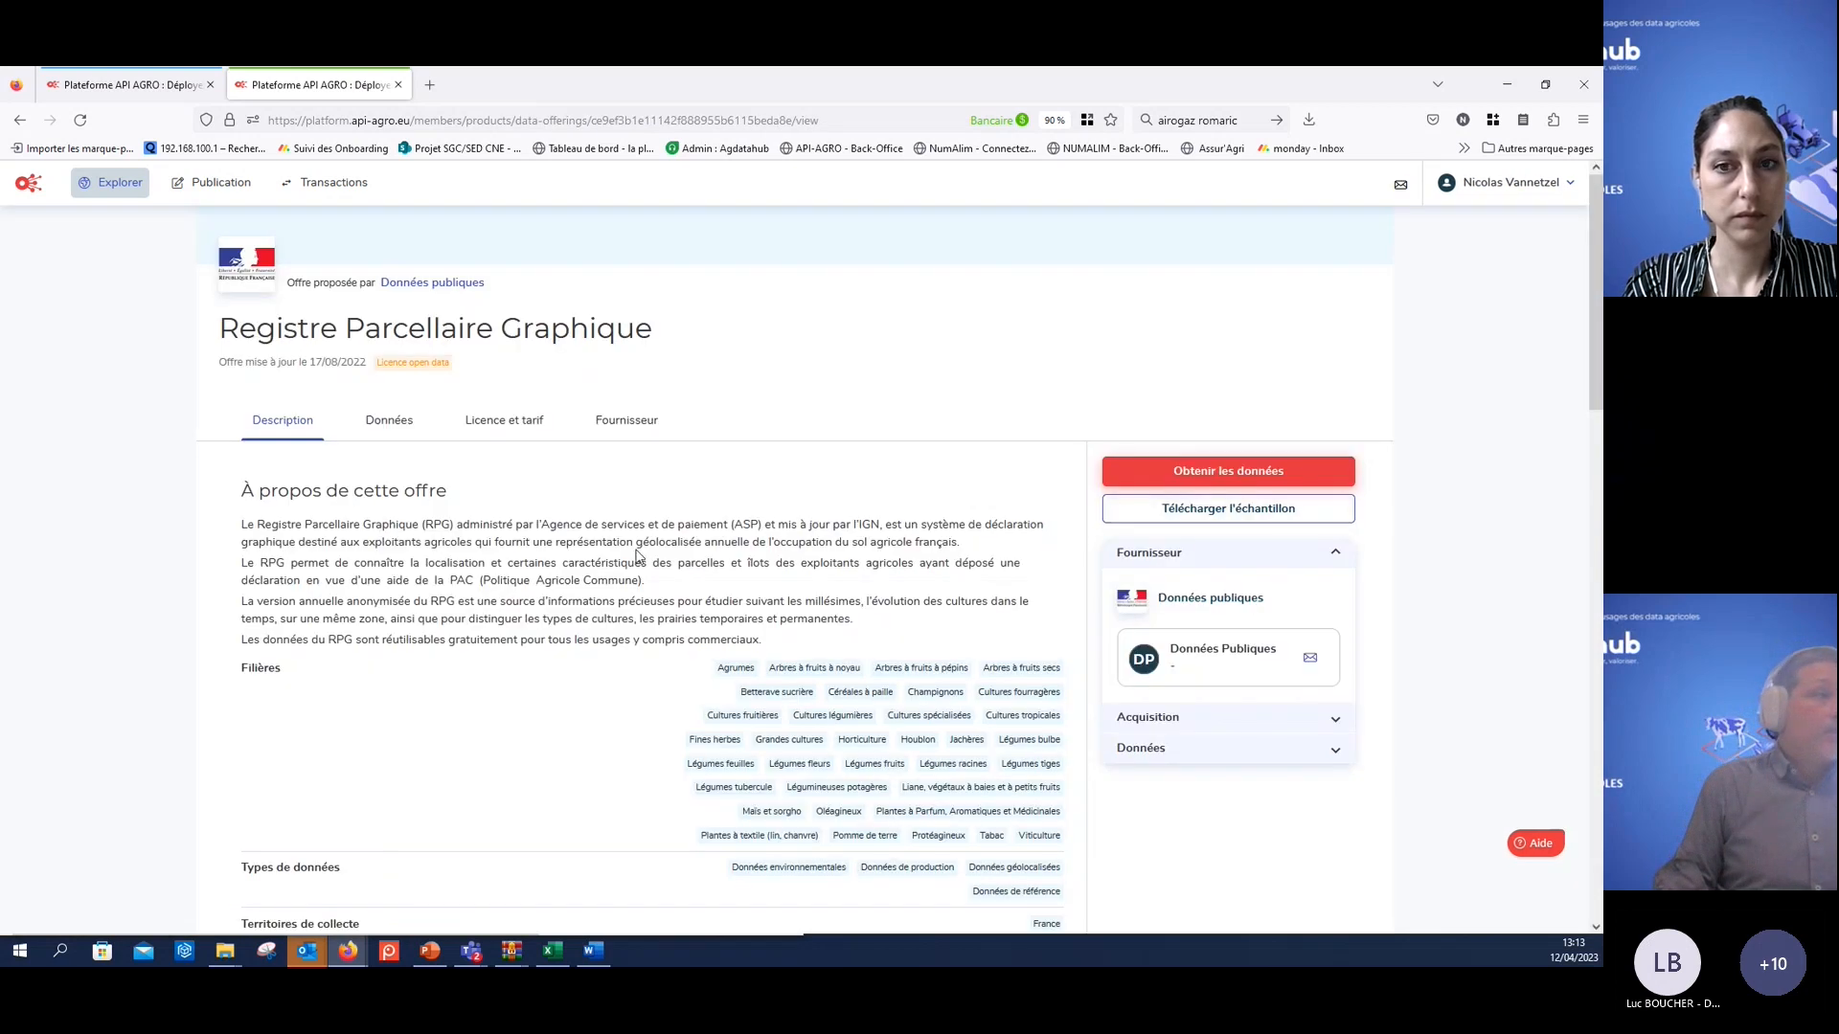
scroll(500, 695, down, 3)
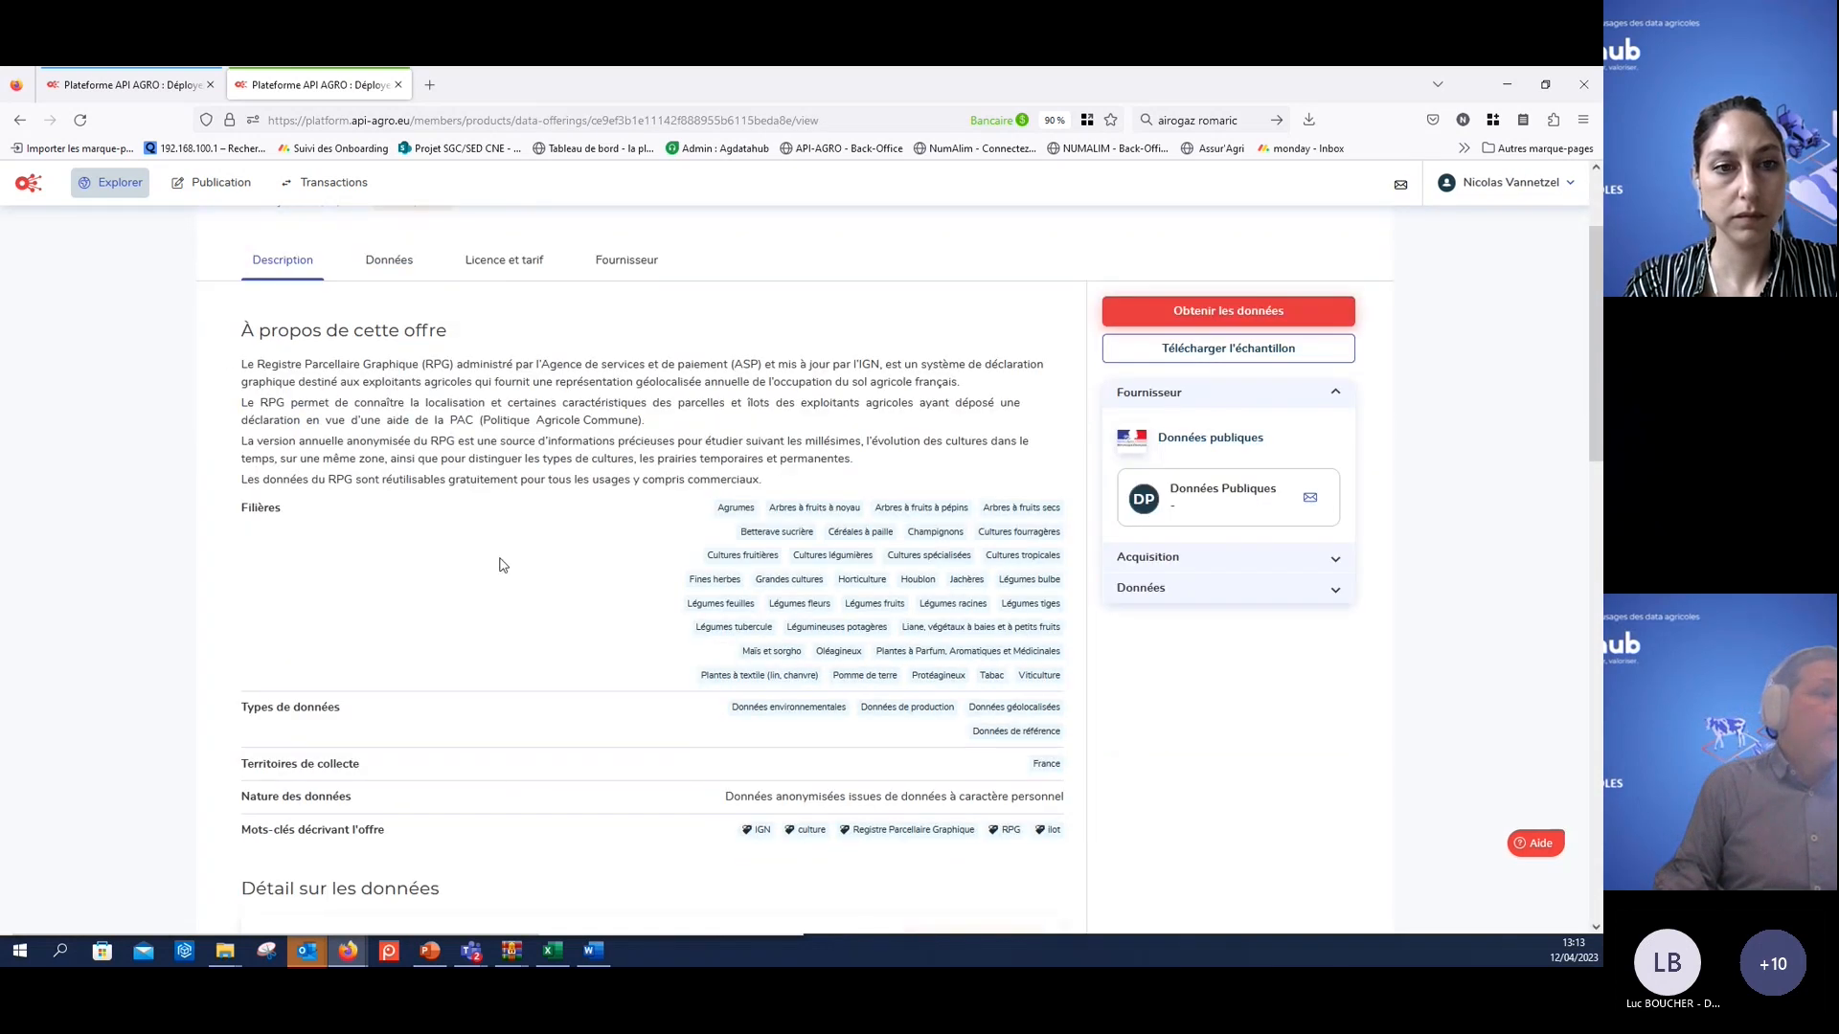
click(1229, 311)
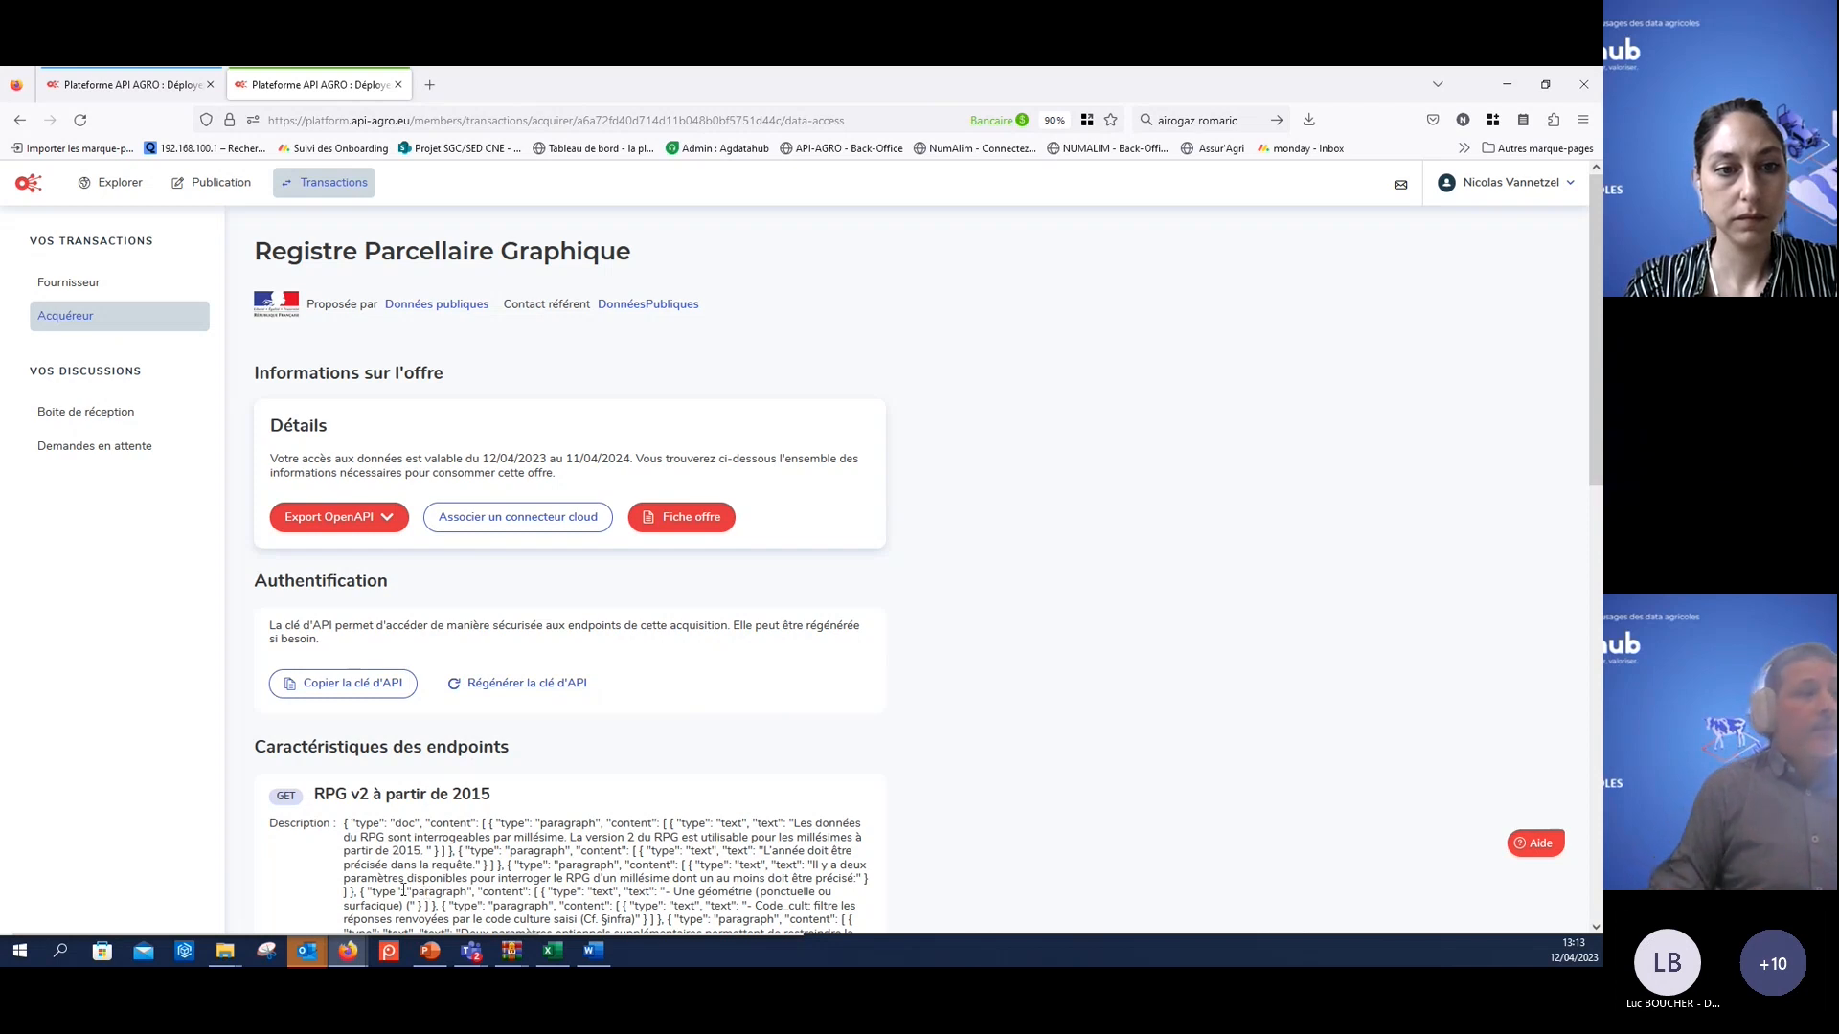
- Examine the acquired offer's API access information, highlighting the endpoint URL and the API key placeholder in the RPG v2 cURL request
scroll(456, 893, down, 2)
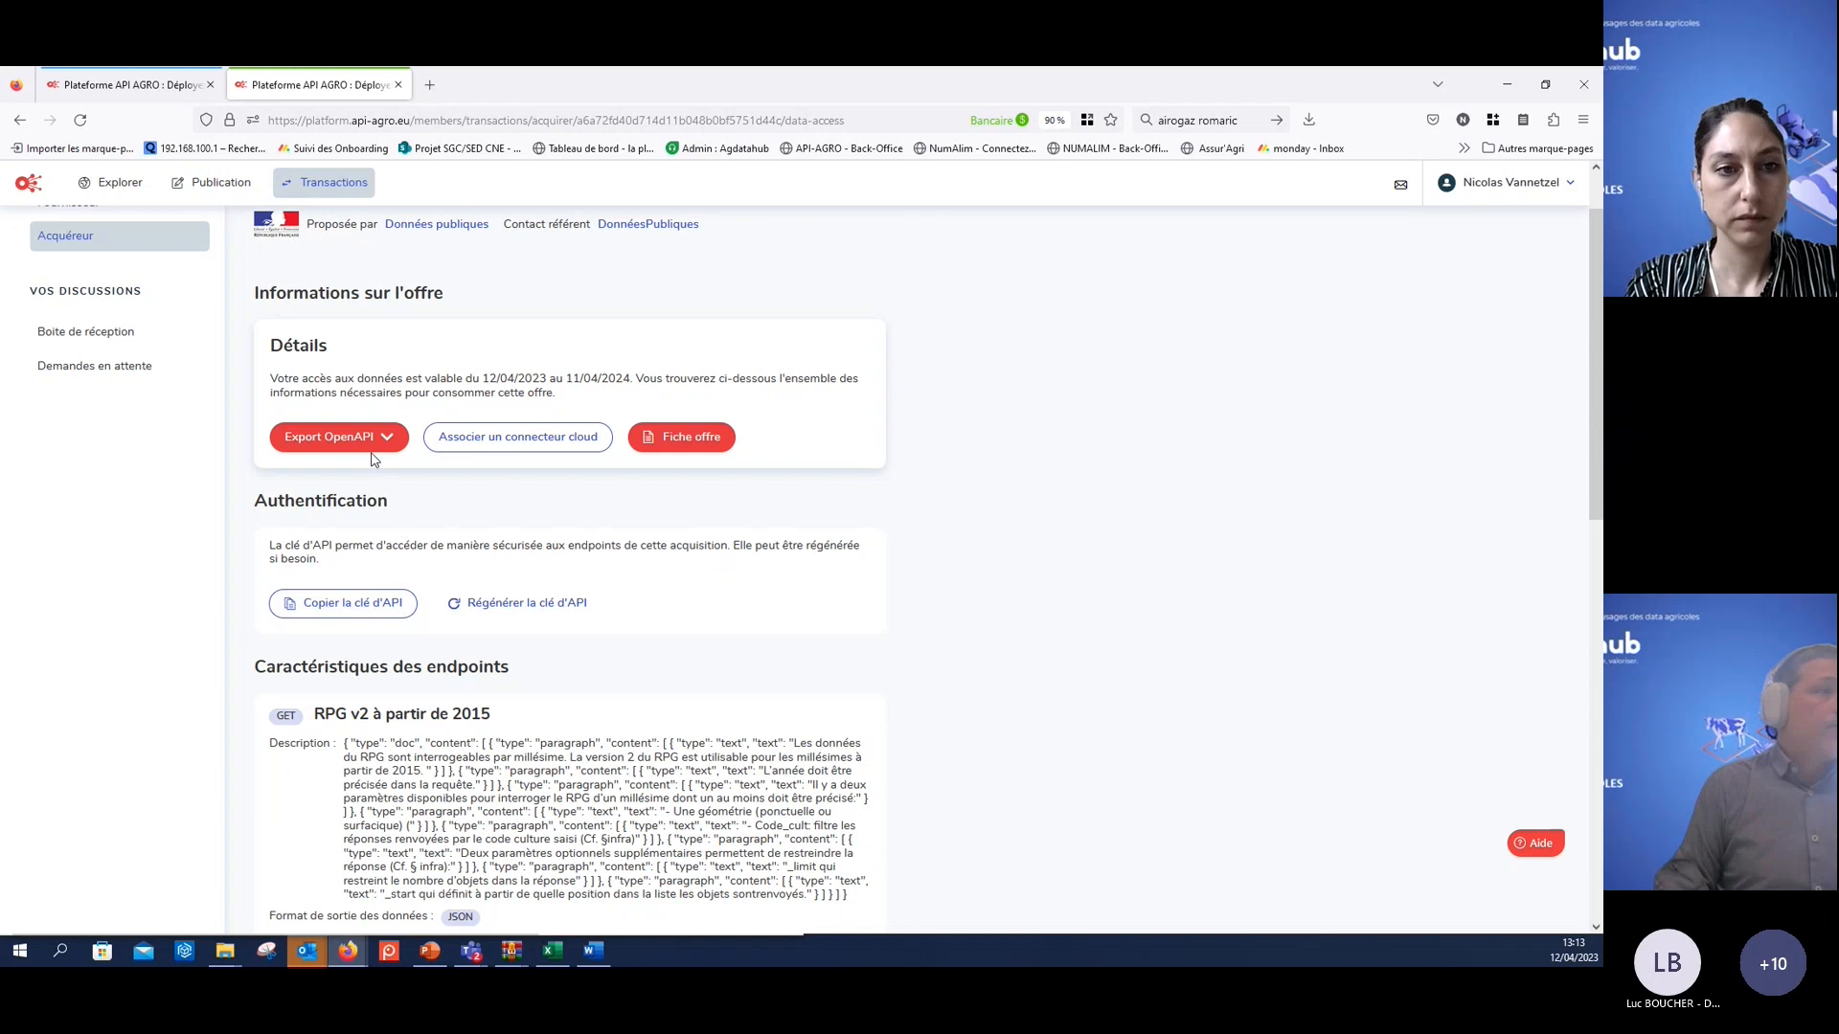
scroll(587, 700, down, 2)
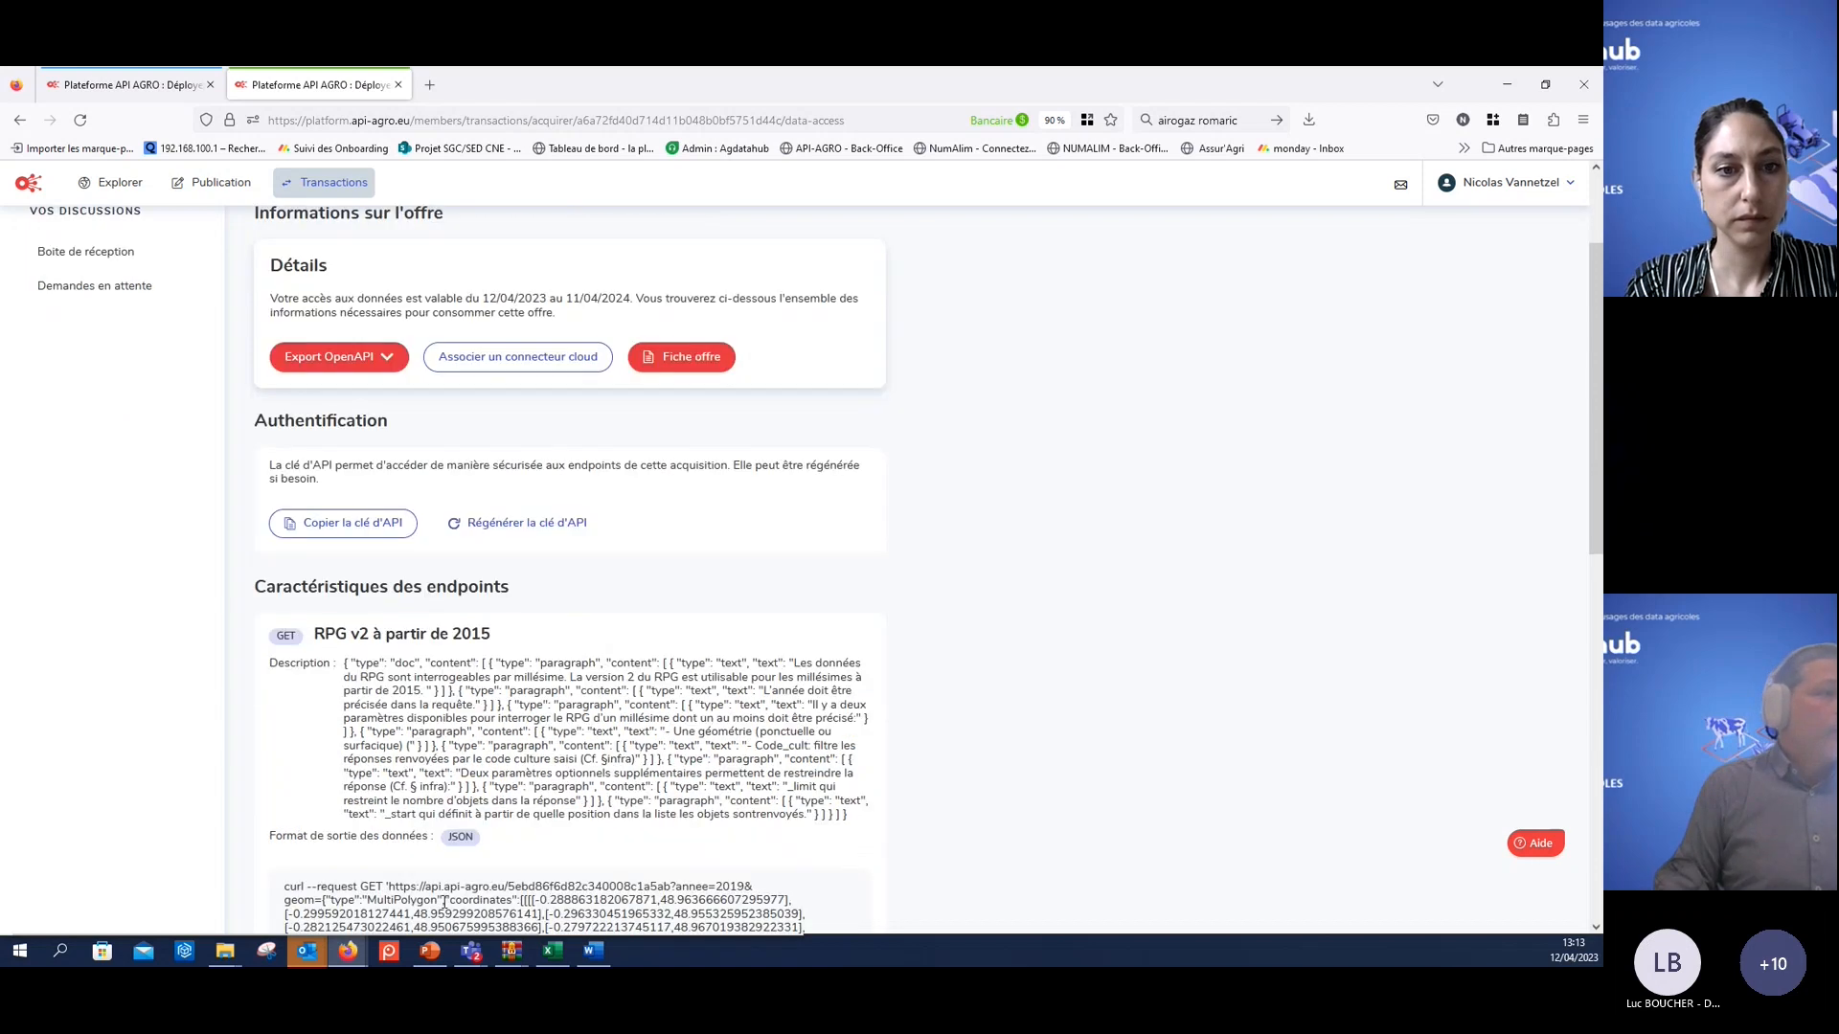
scroll(428, 853, down, 2)
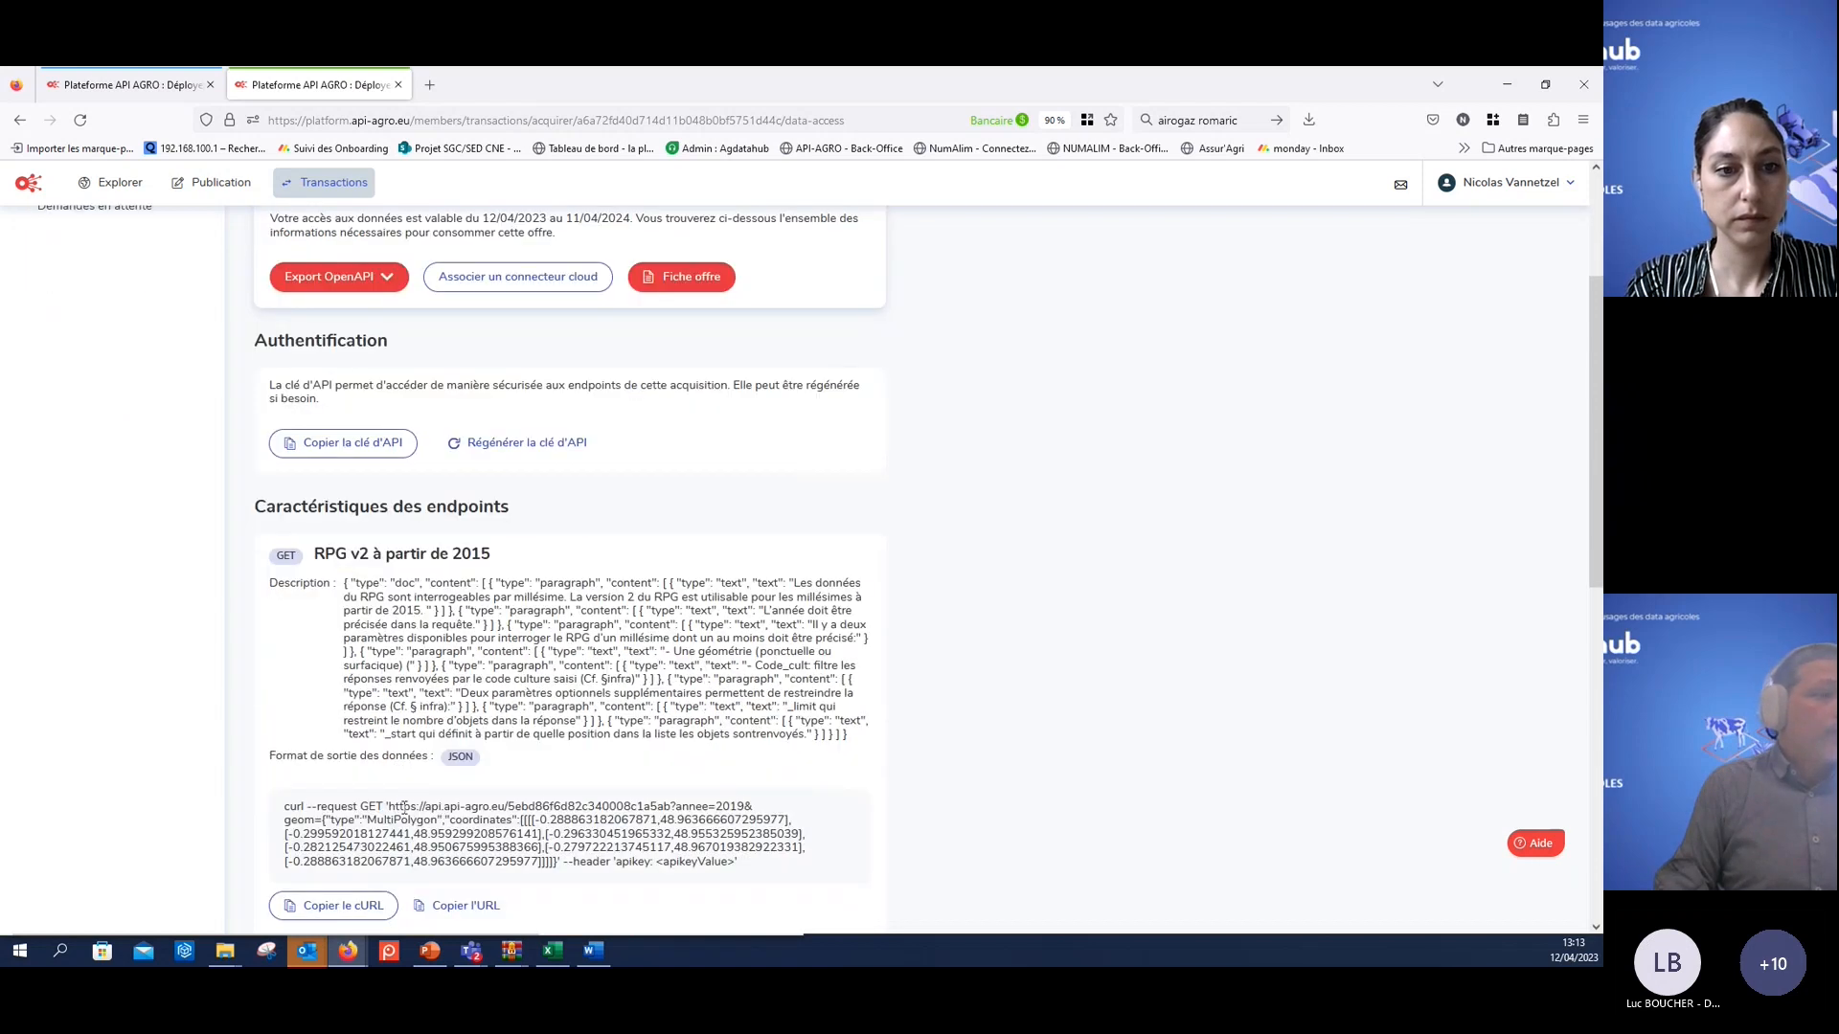
drag(393, 806, 586, 808)
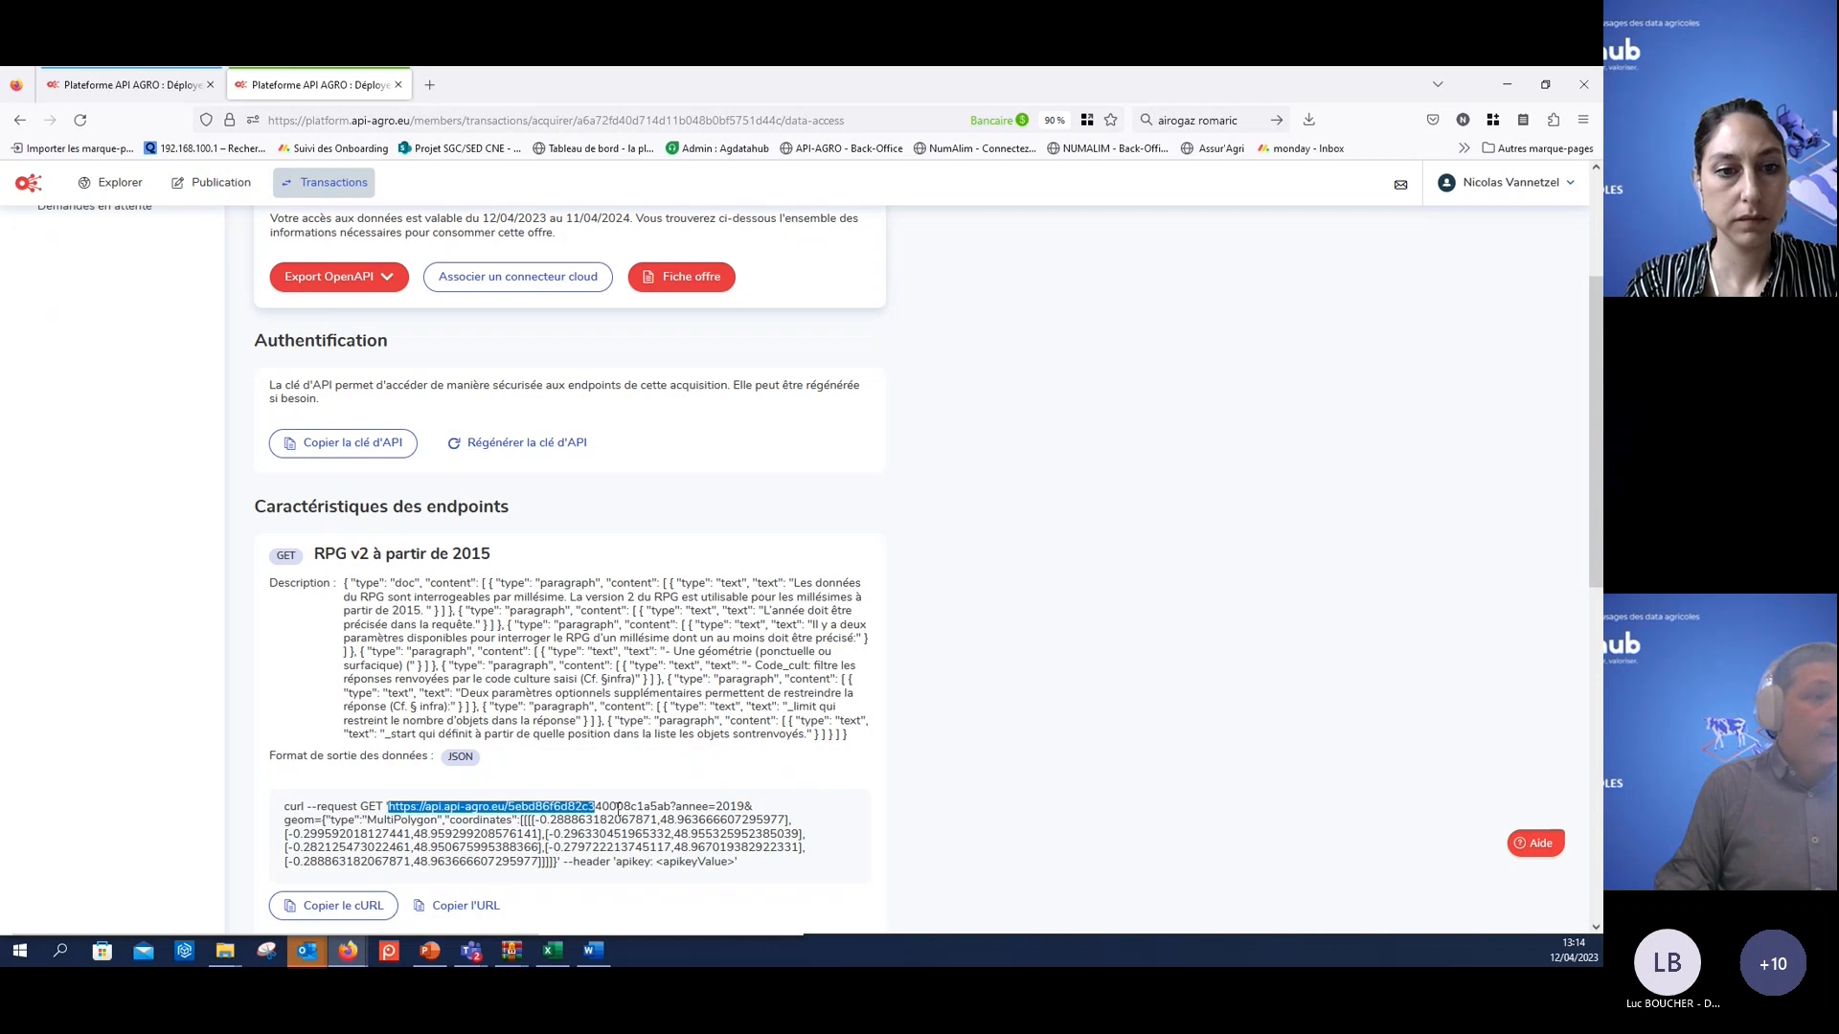
drag(661, 862, 720, 860)
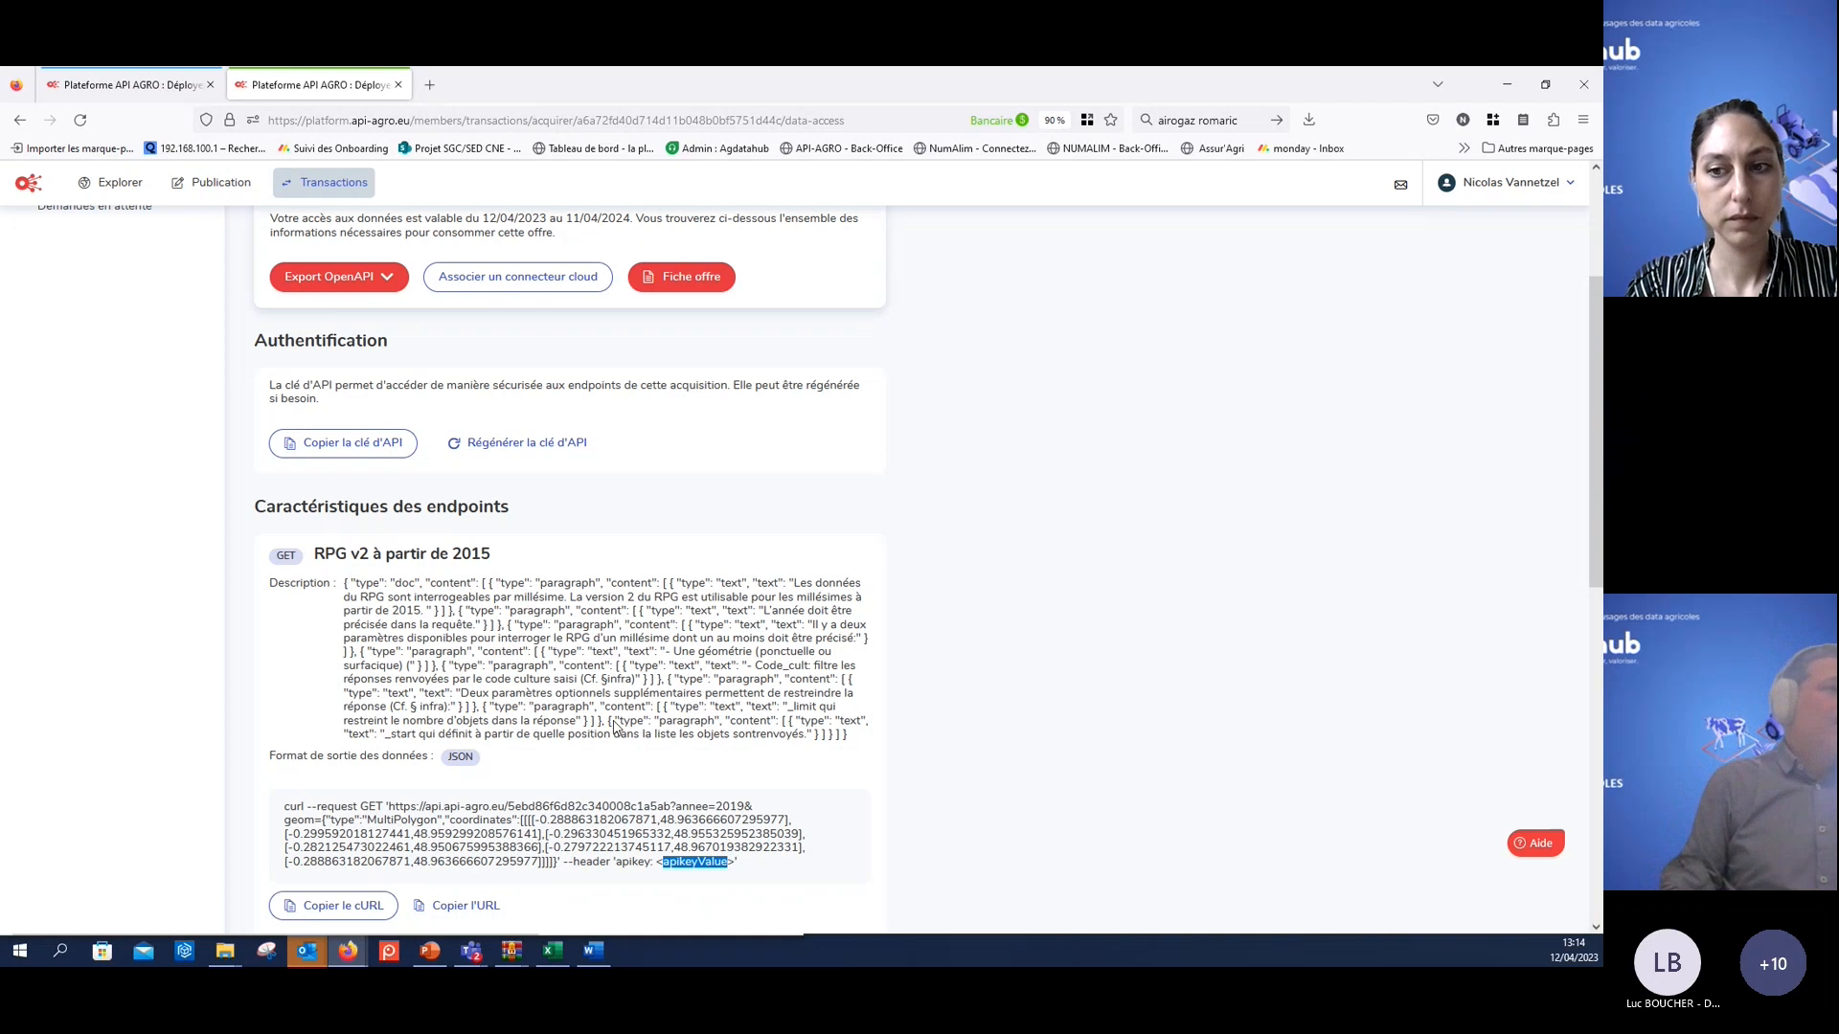
scroll(636, 649, up, 3)
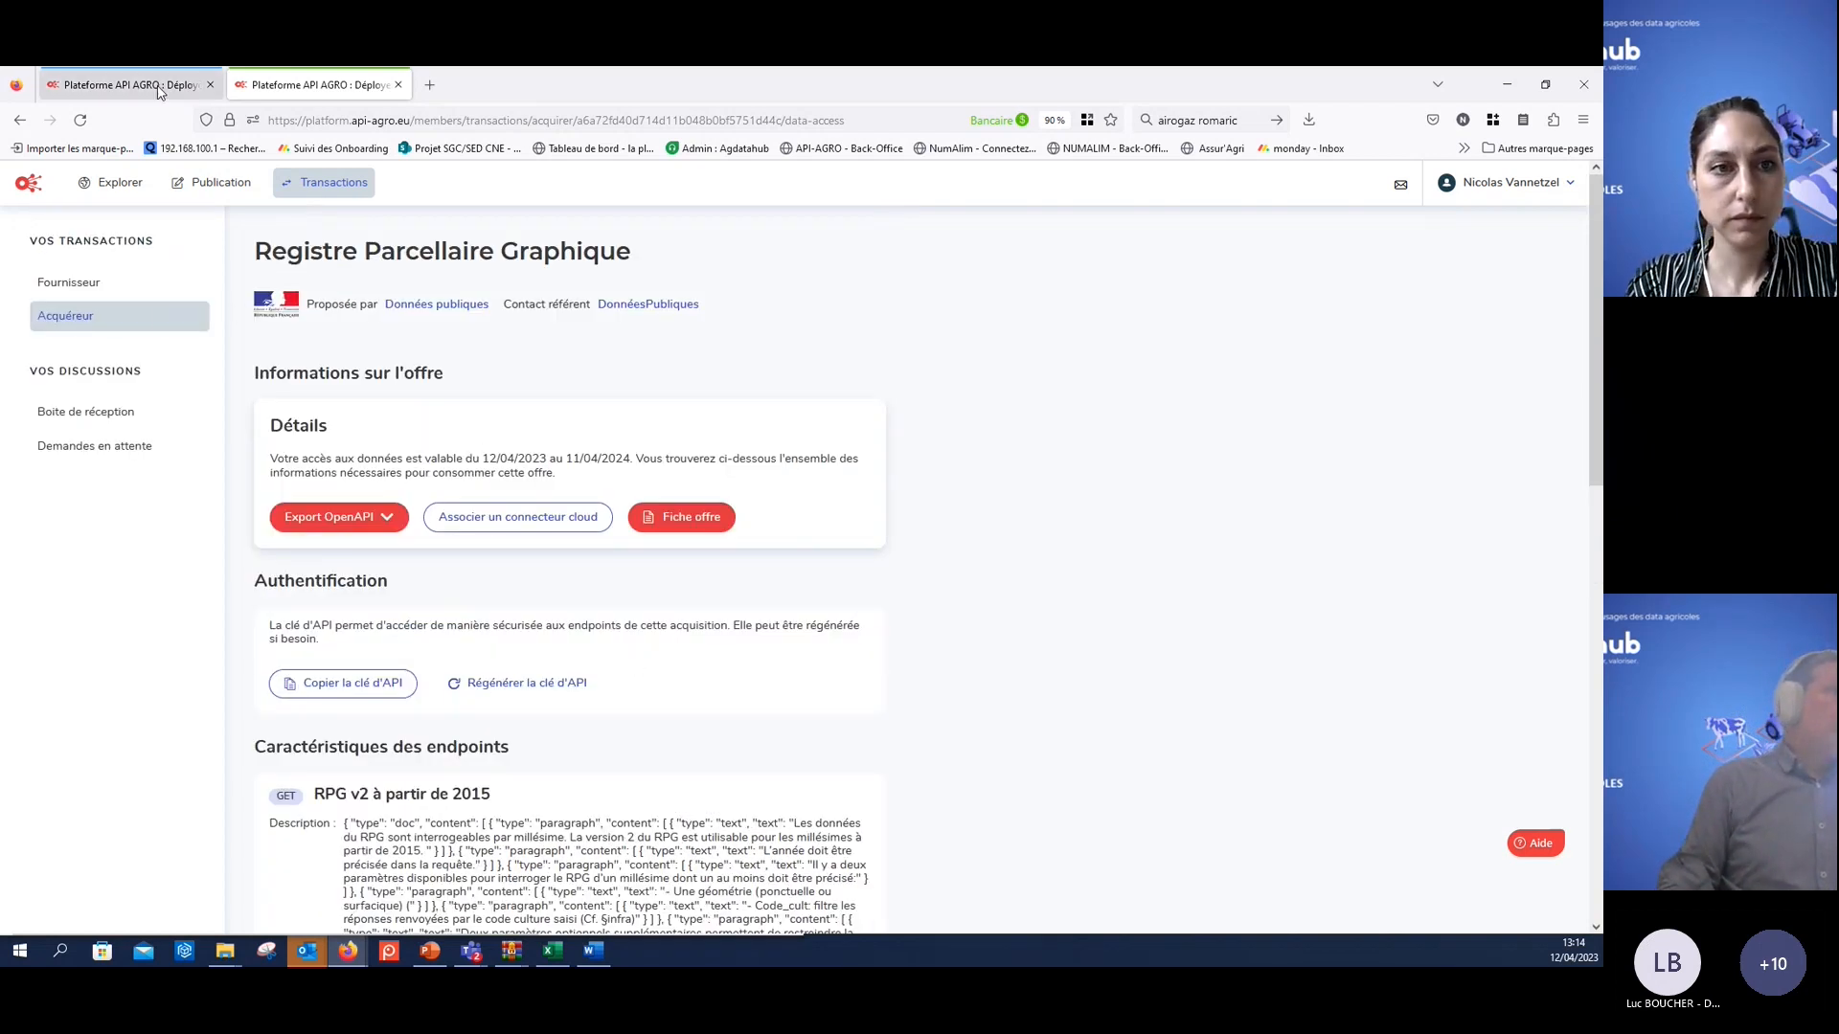
- Reopen the data offers catalogue and filter it to the API pull delivery method
click(18, 121)
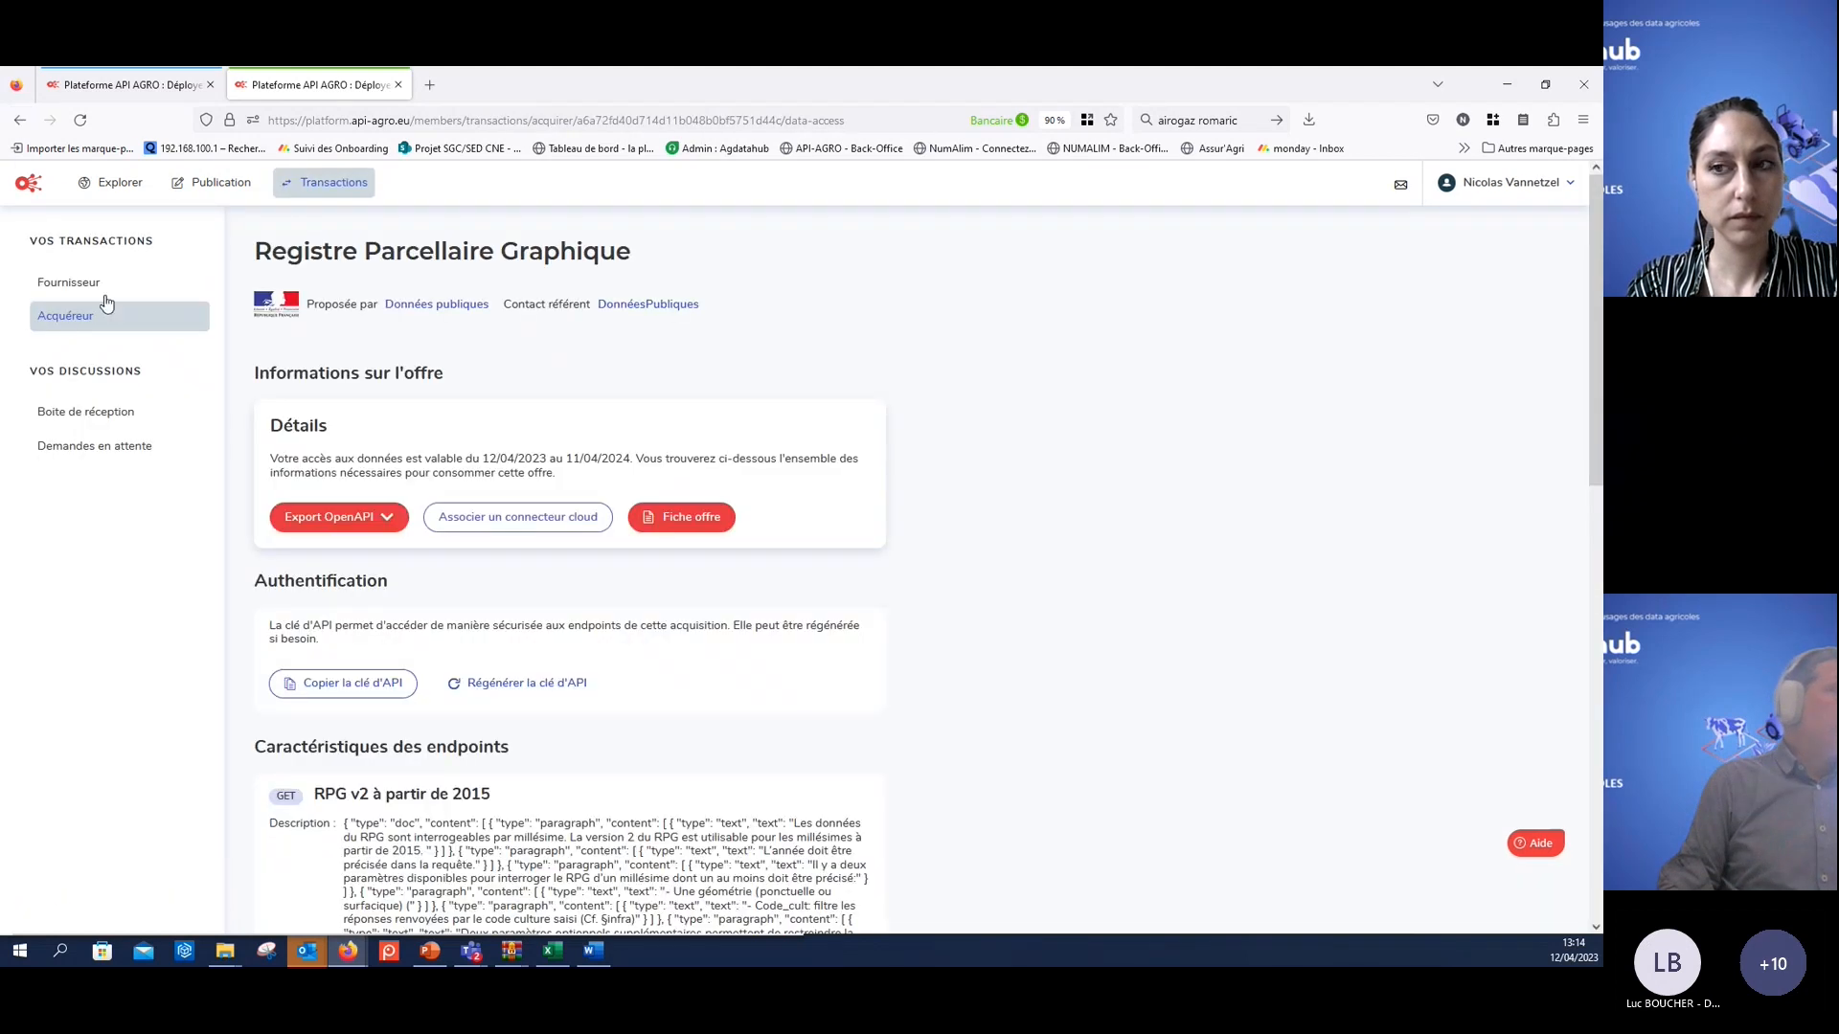
click(120, 182)
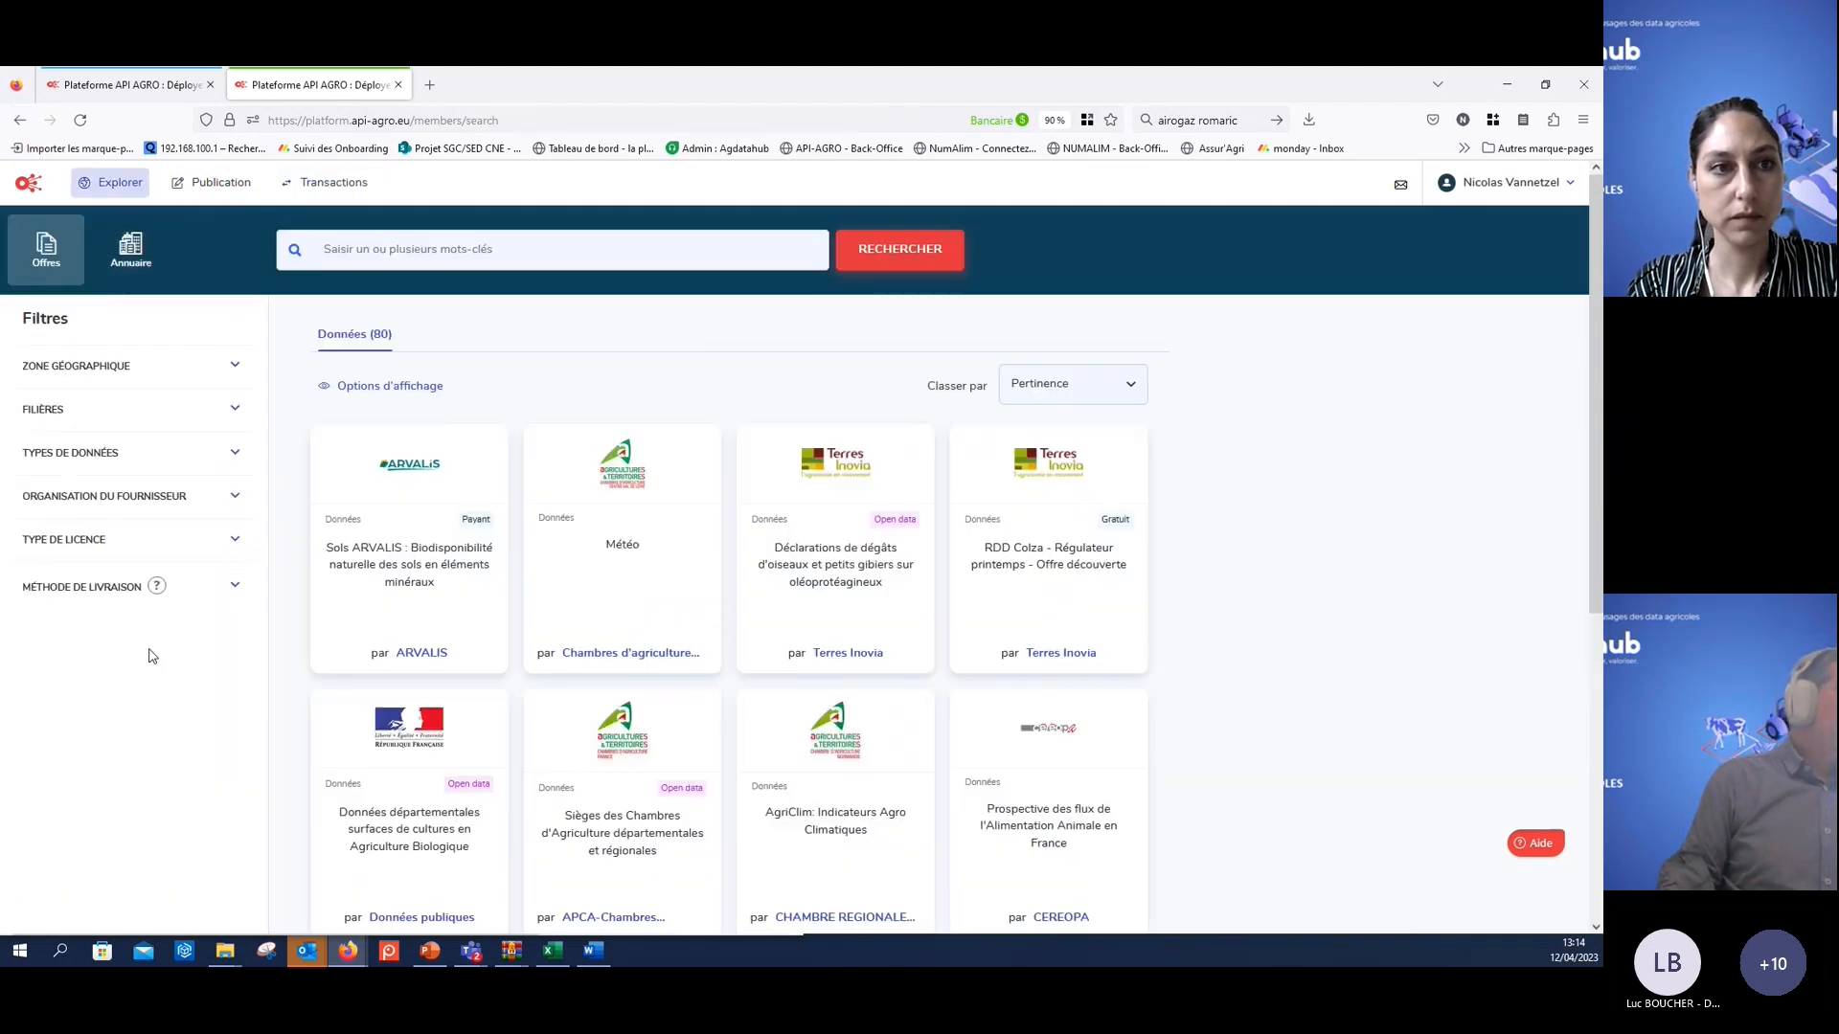
click(101, 586)
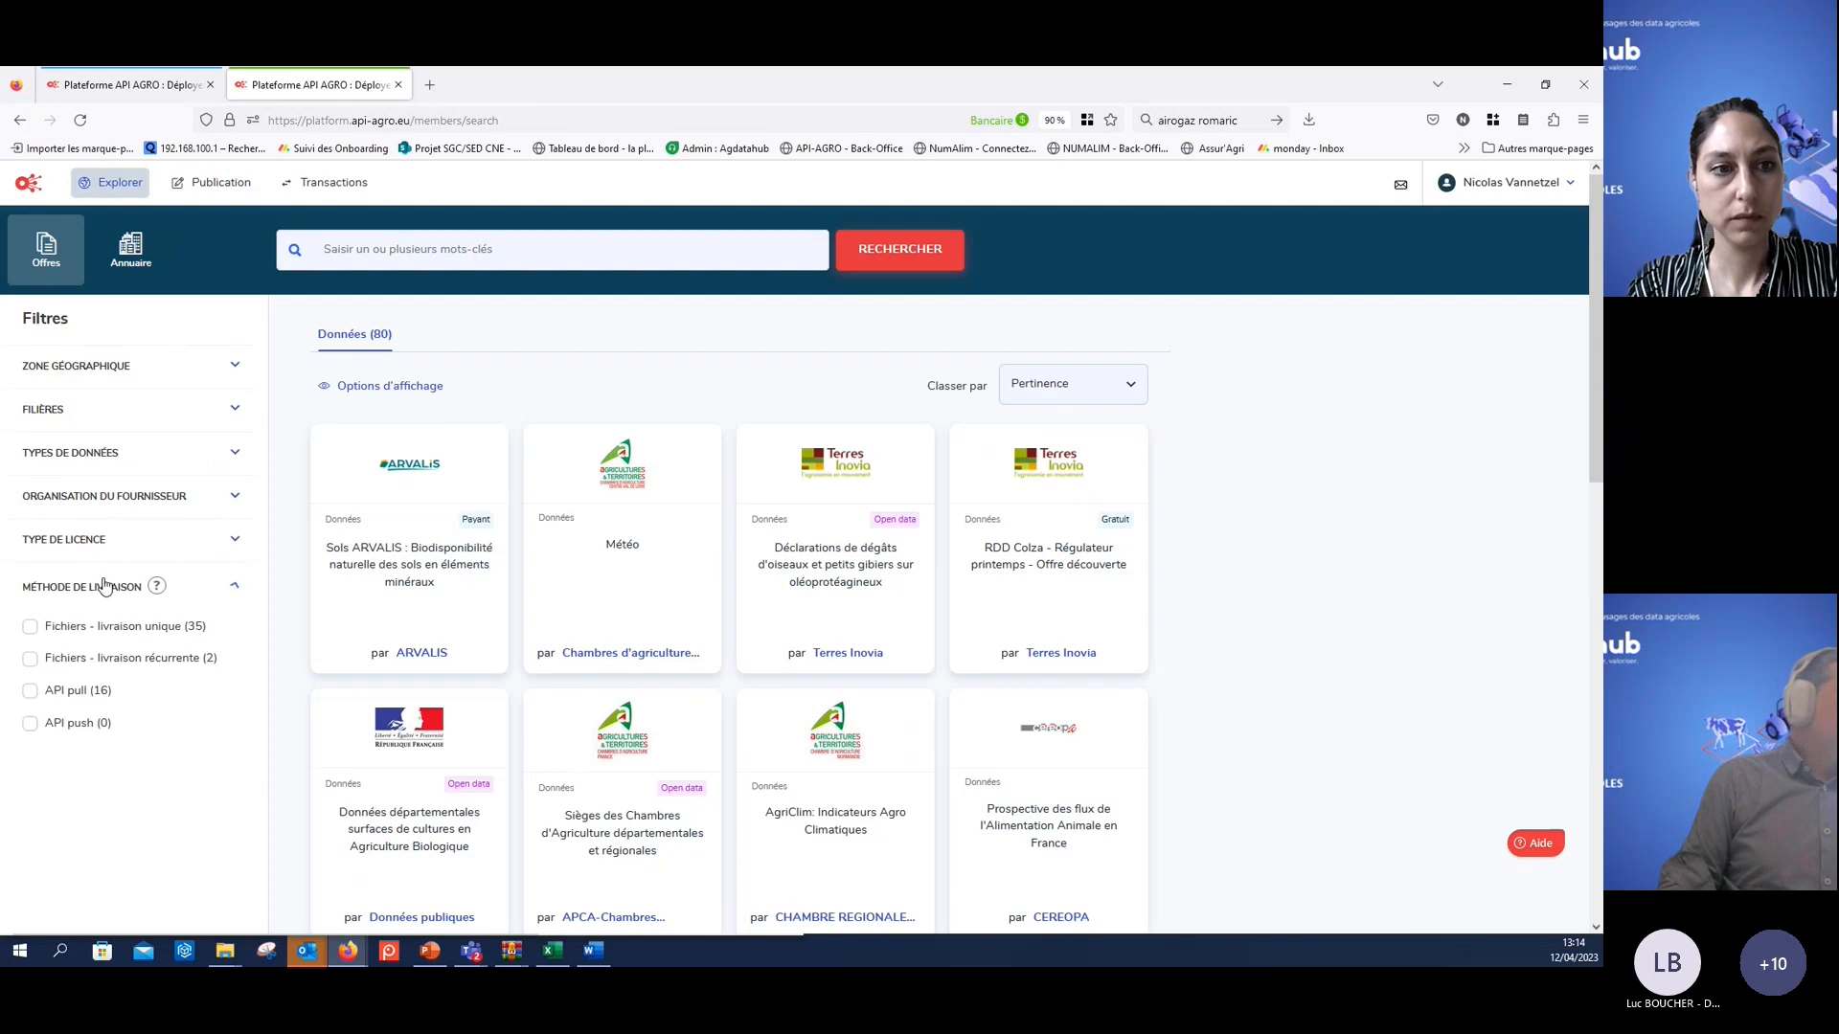
click(60, 692)
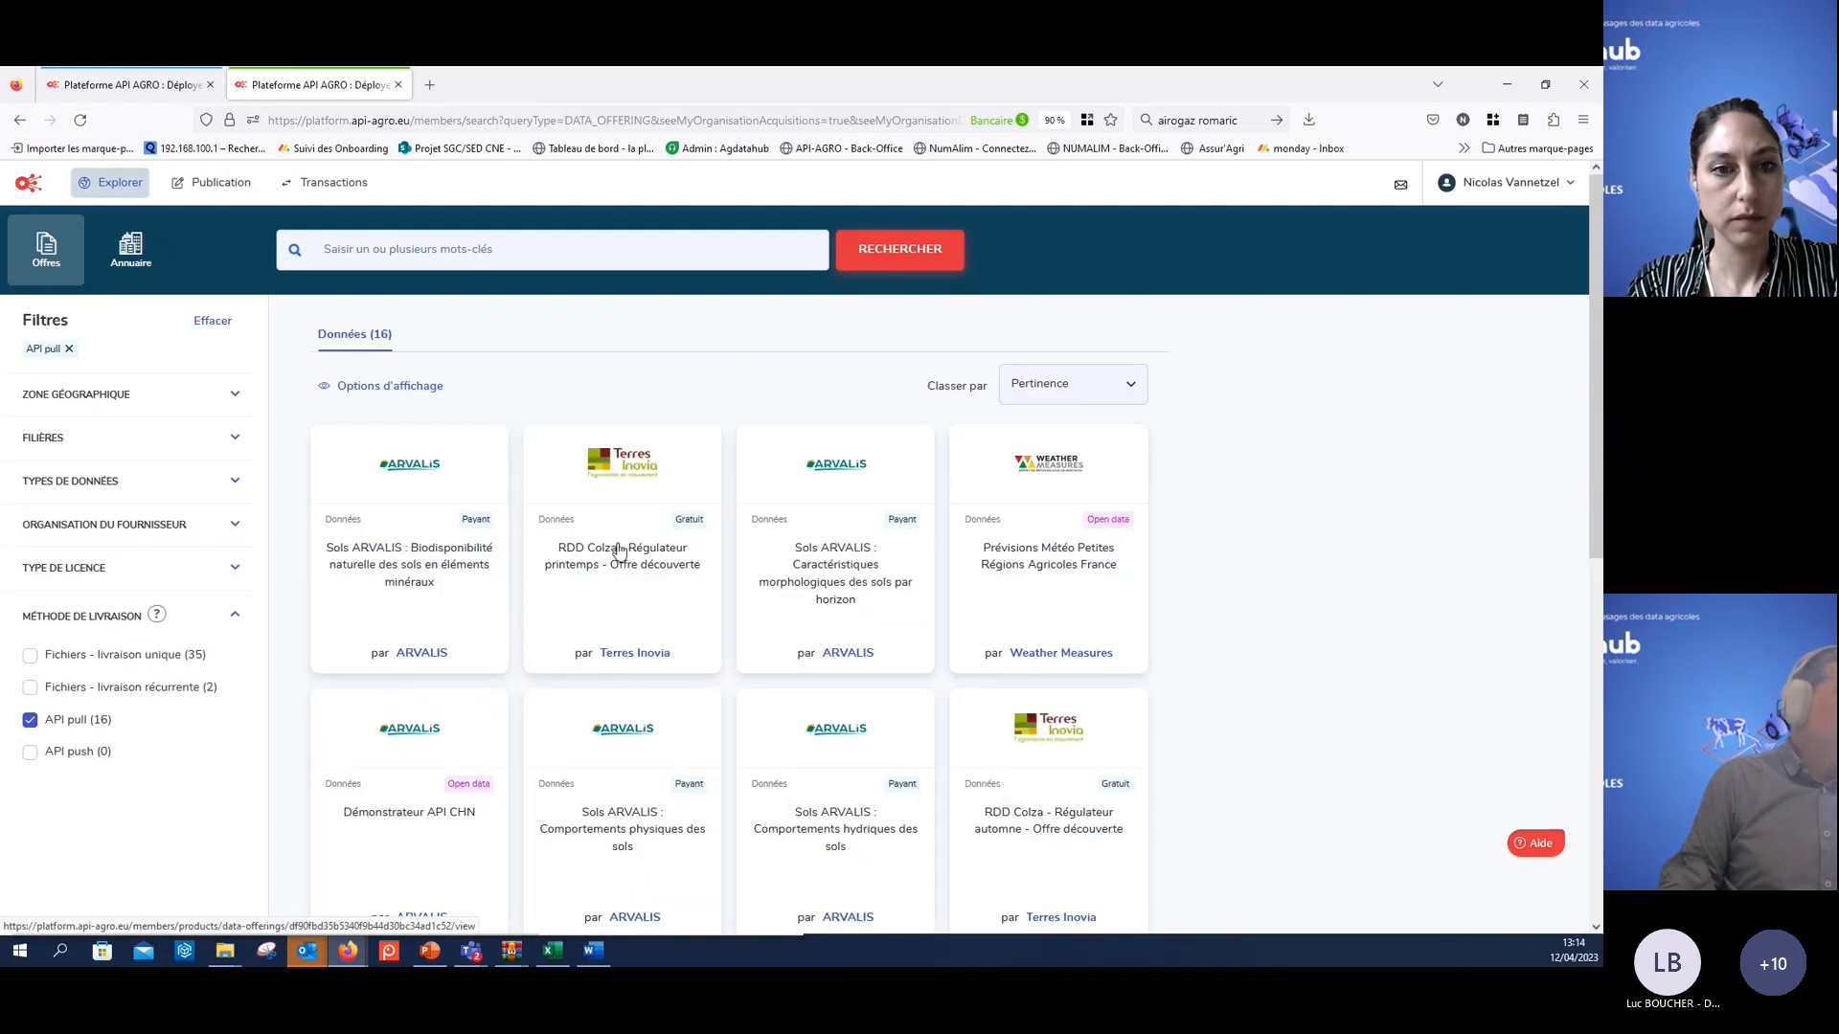
- Find and open the "Réglette Azote Colza - Offre découverte" offer proposed by Terres Inovia
scroll(686, 653, down, 1)
scroll(686, 653, down, 1)
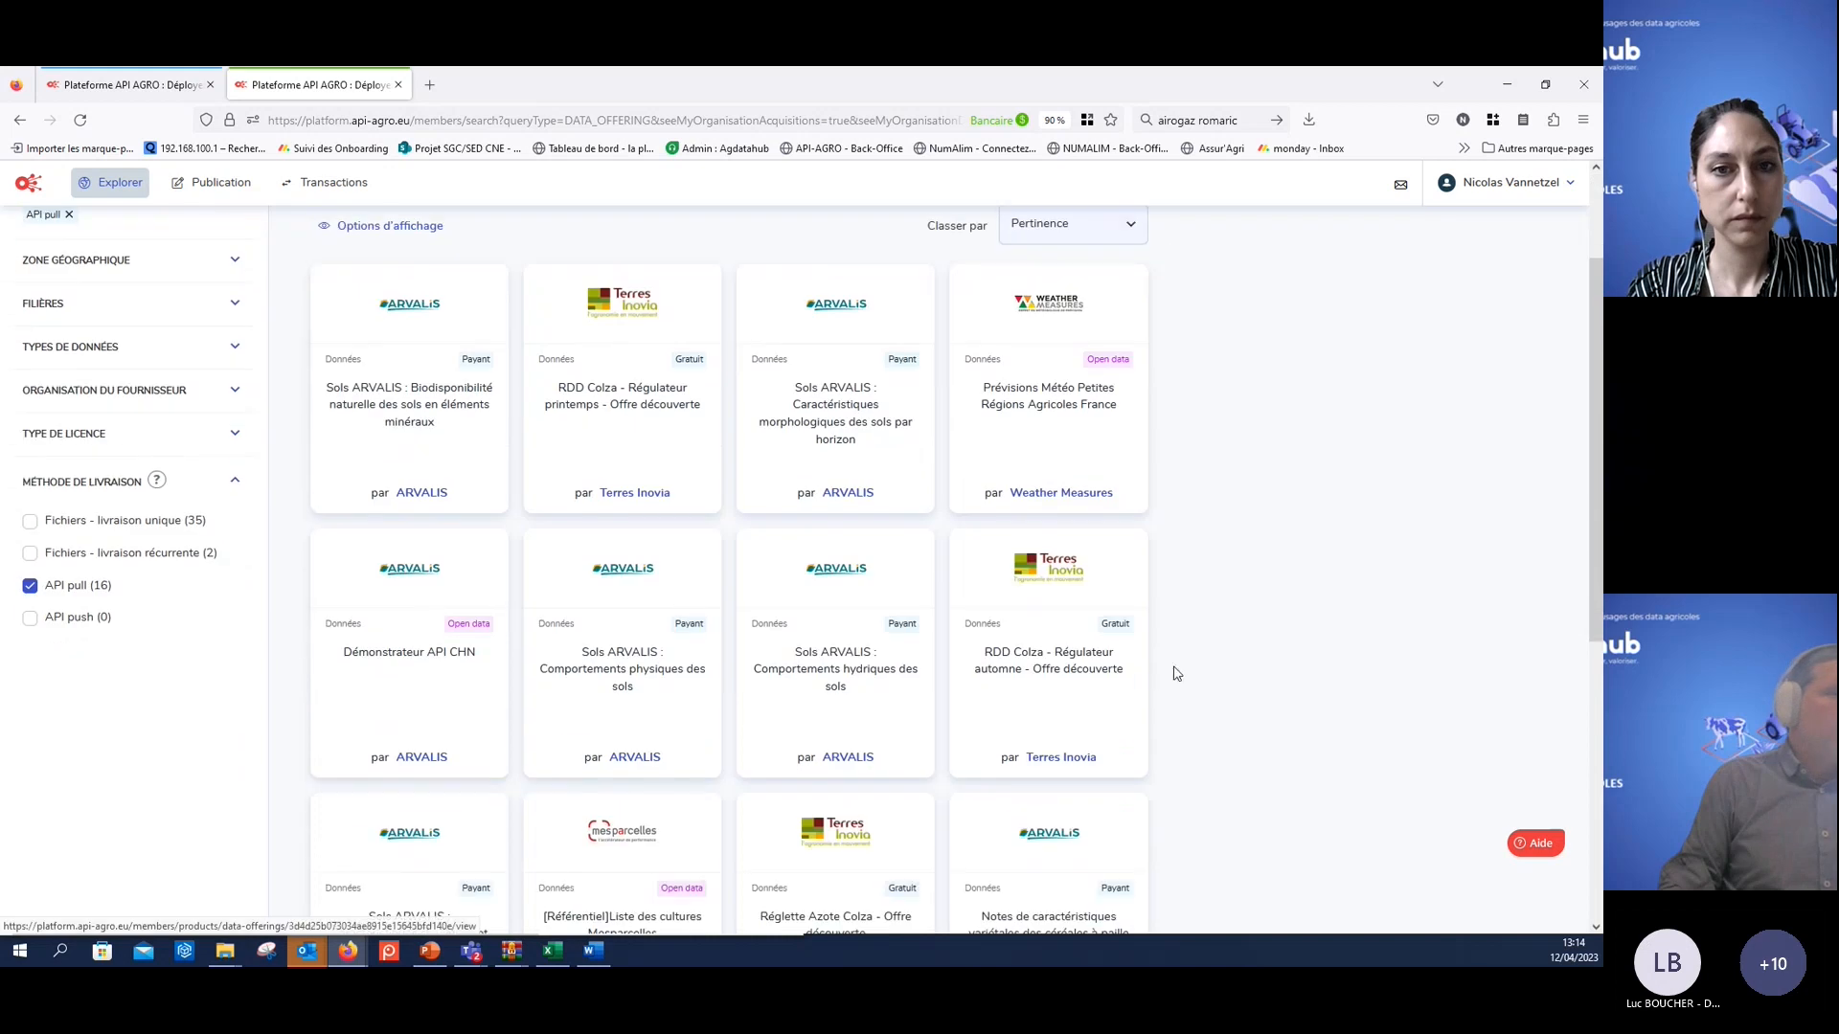
scroll(868, 790, down, 2)
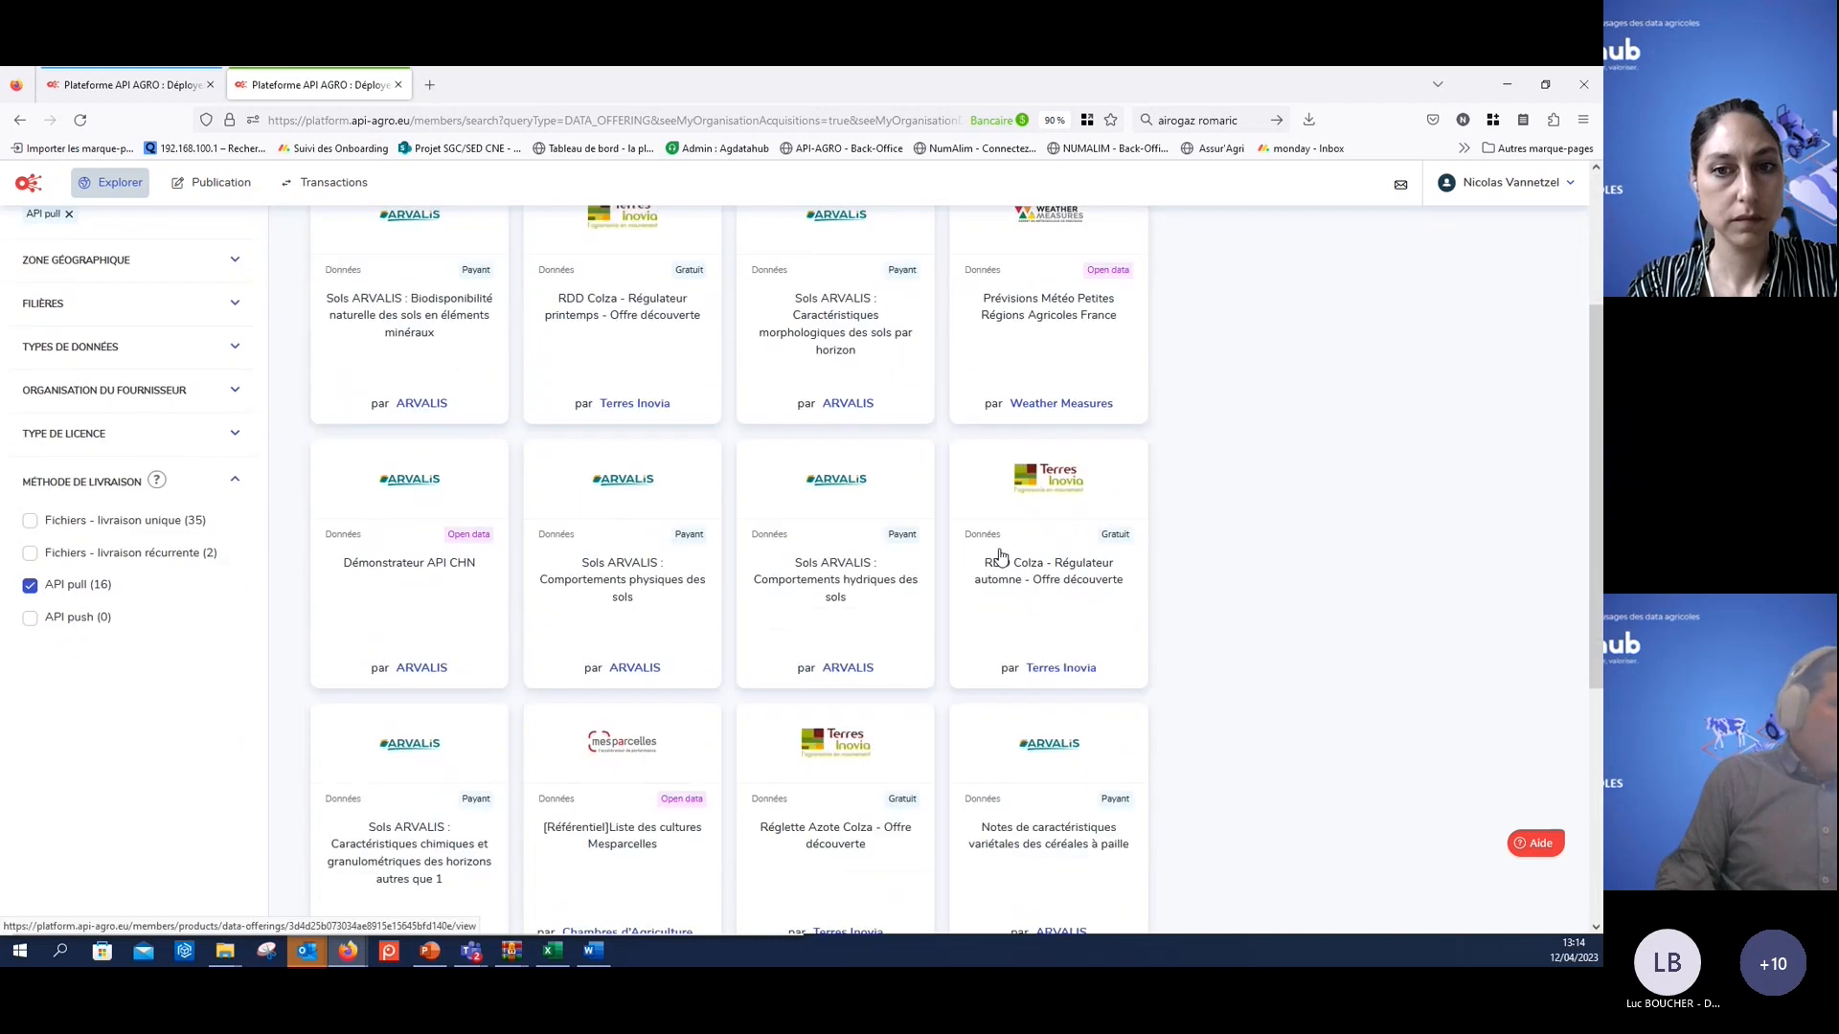
click(868, 790)
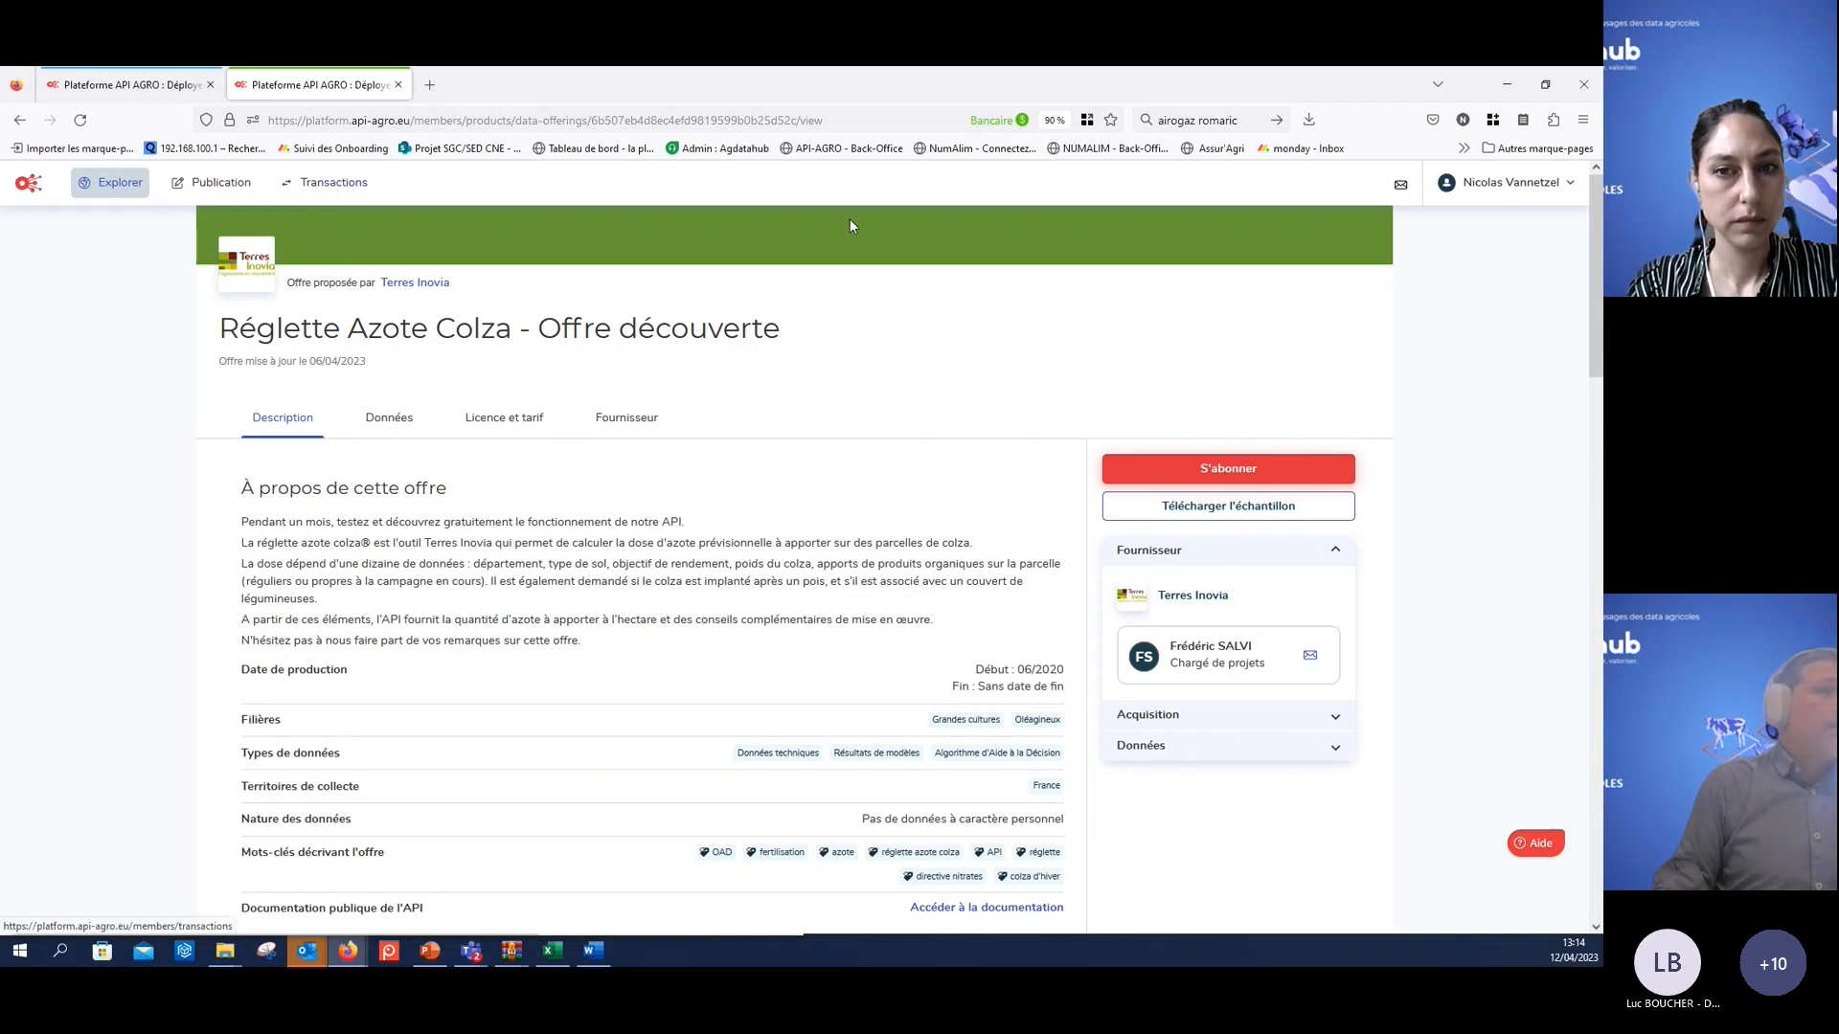
- Check the pending contact requests in the transactions area and open the discussion inbox
click(319, 188)
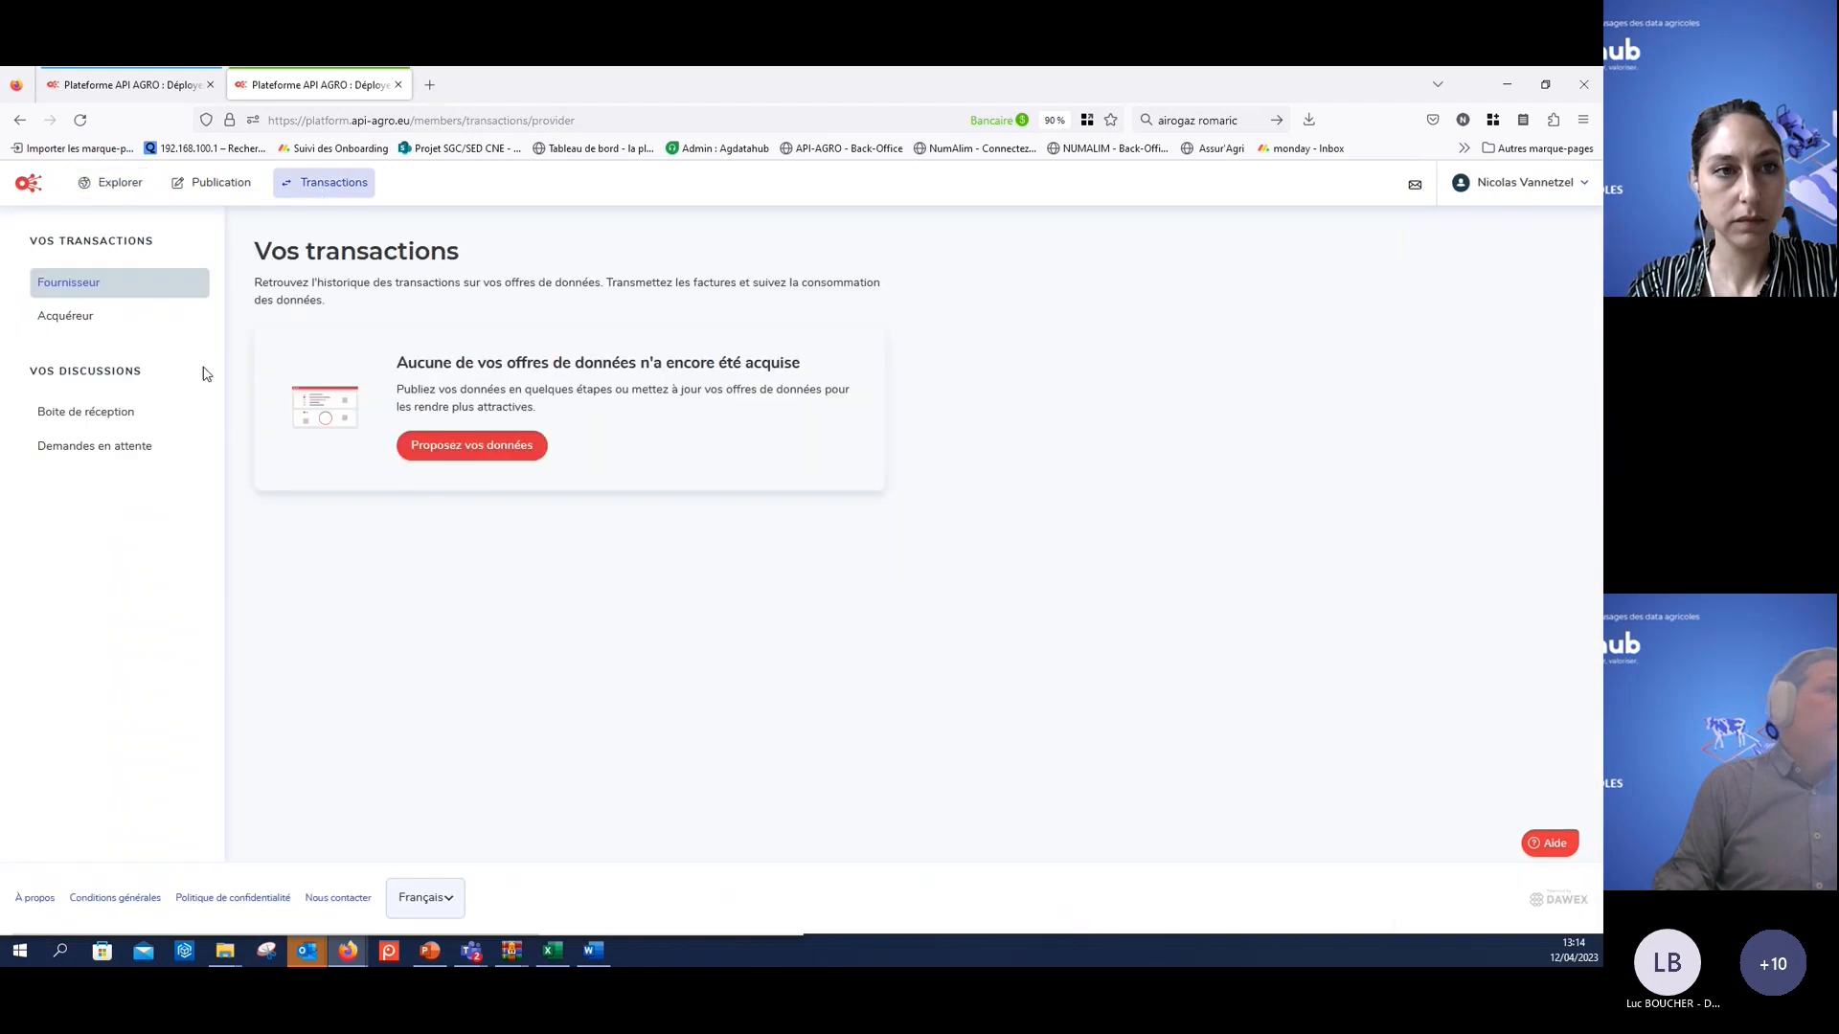
click(112, 447)
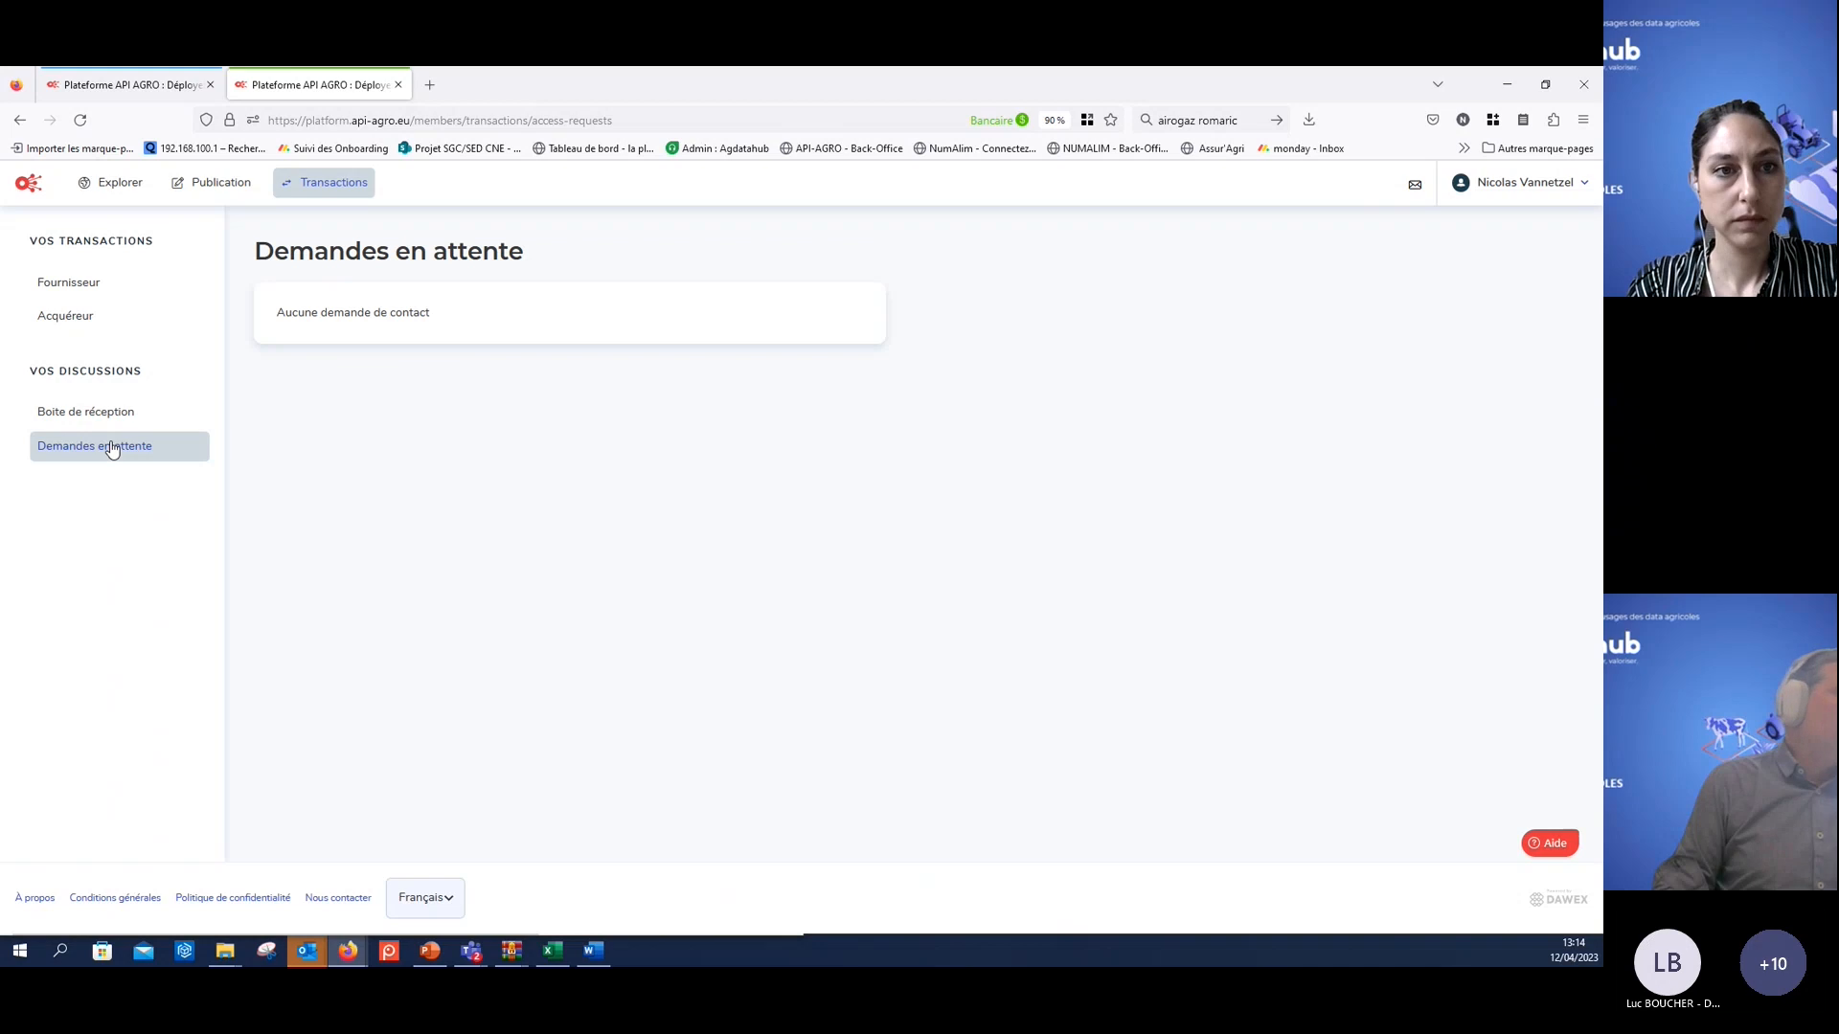
click(99, 411)
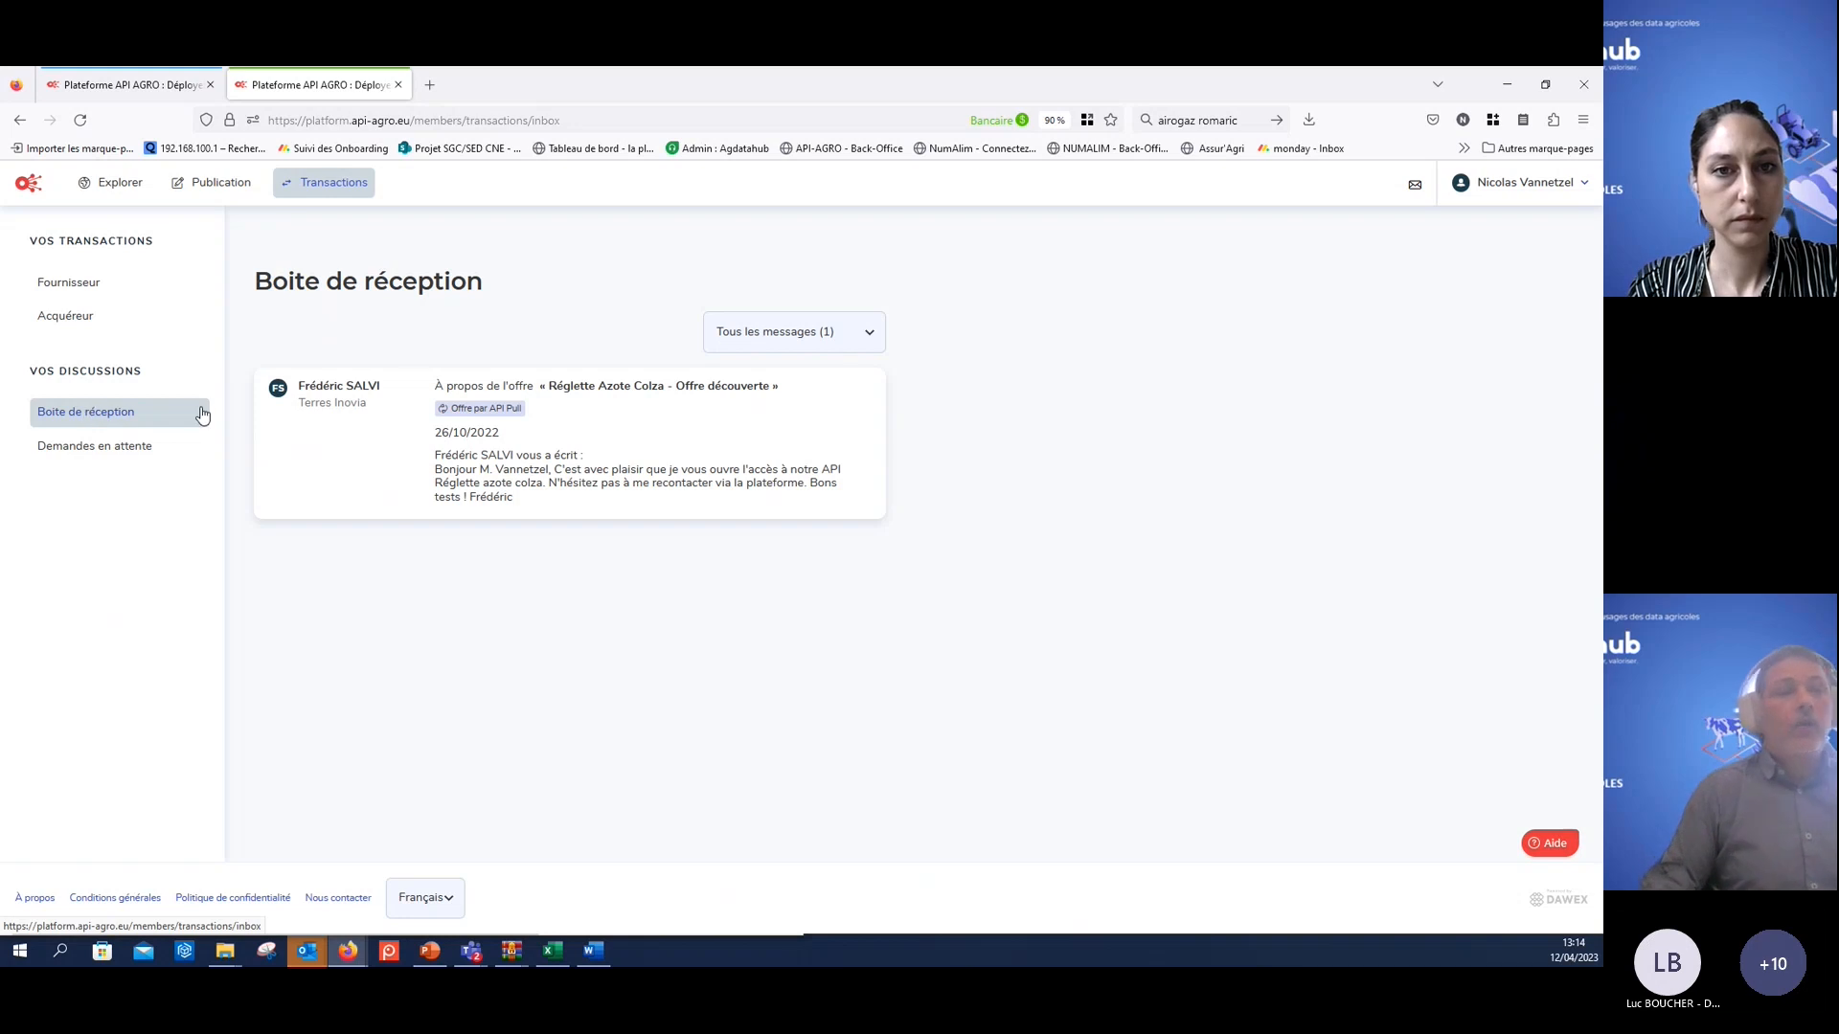
- Read the "Réglette Azote Colza - Offre découverte" conversation, and start its acquisition with the one-month subscription selected
click(604, 440)
scroll(608, 787, down, 2)
scroll(357, 440, up, 2)
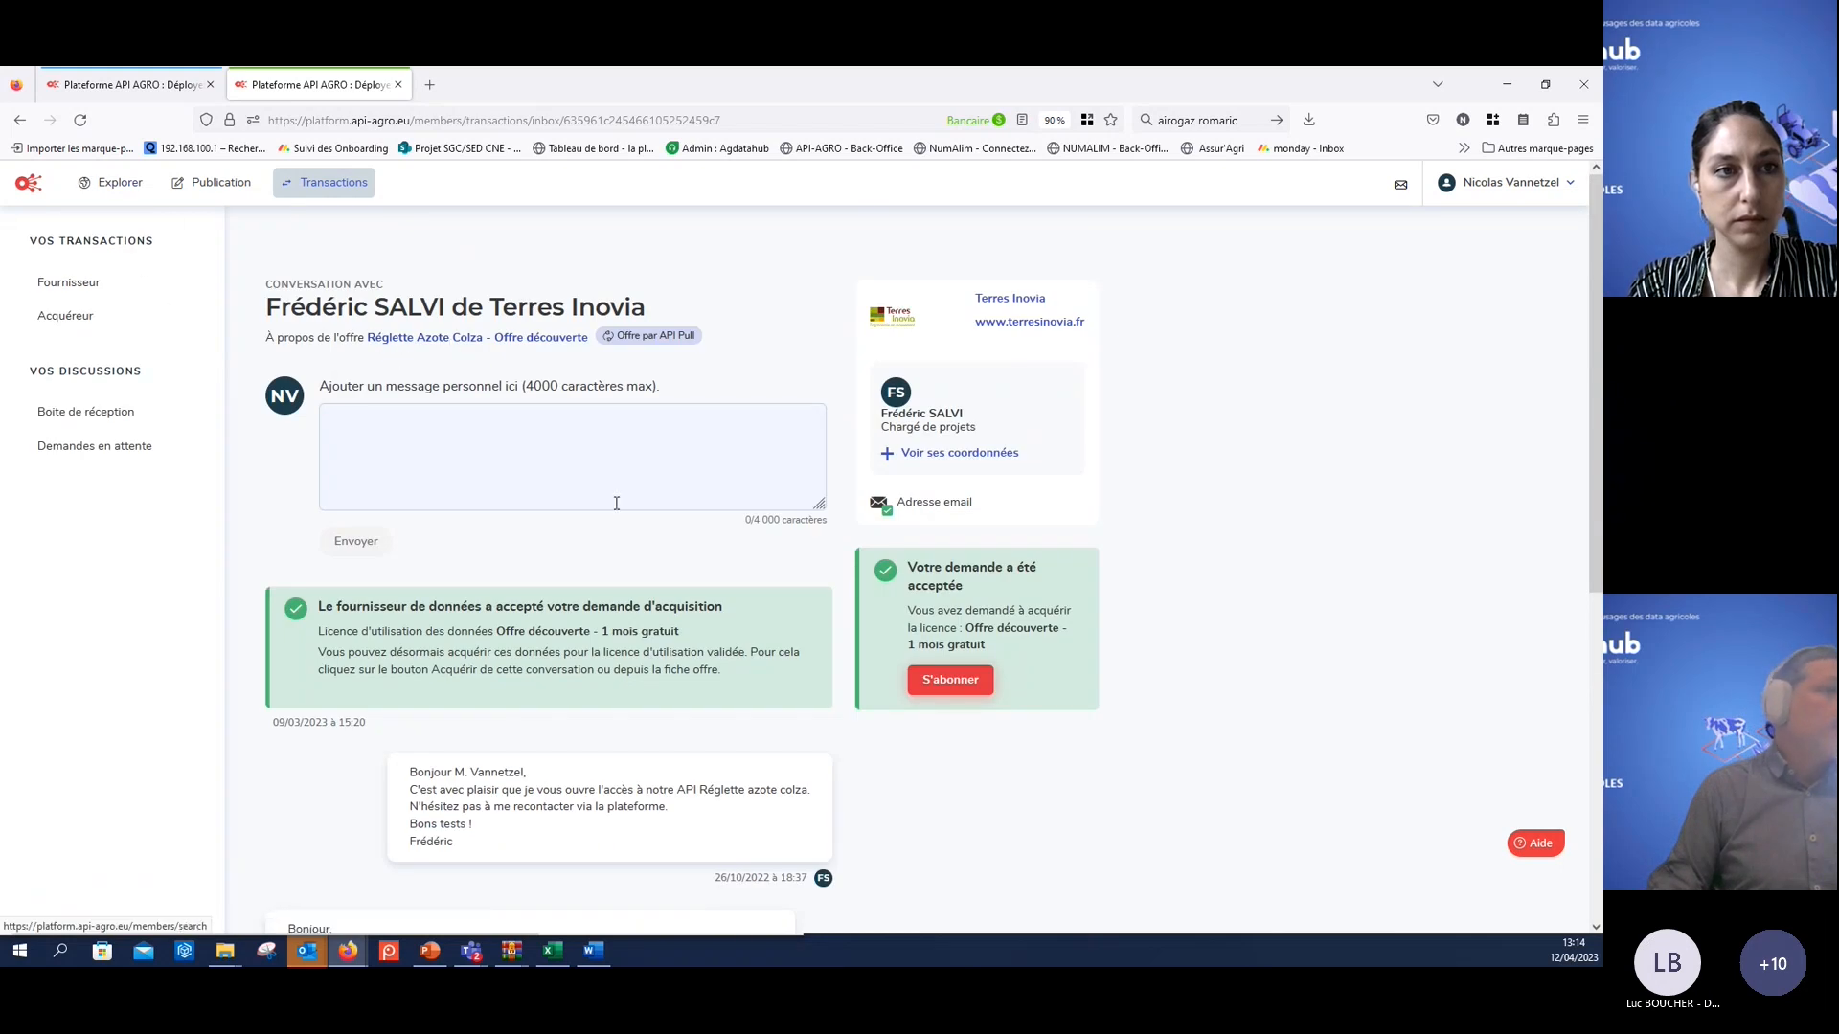
scroll(623, 512, down, 5)
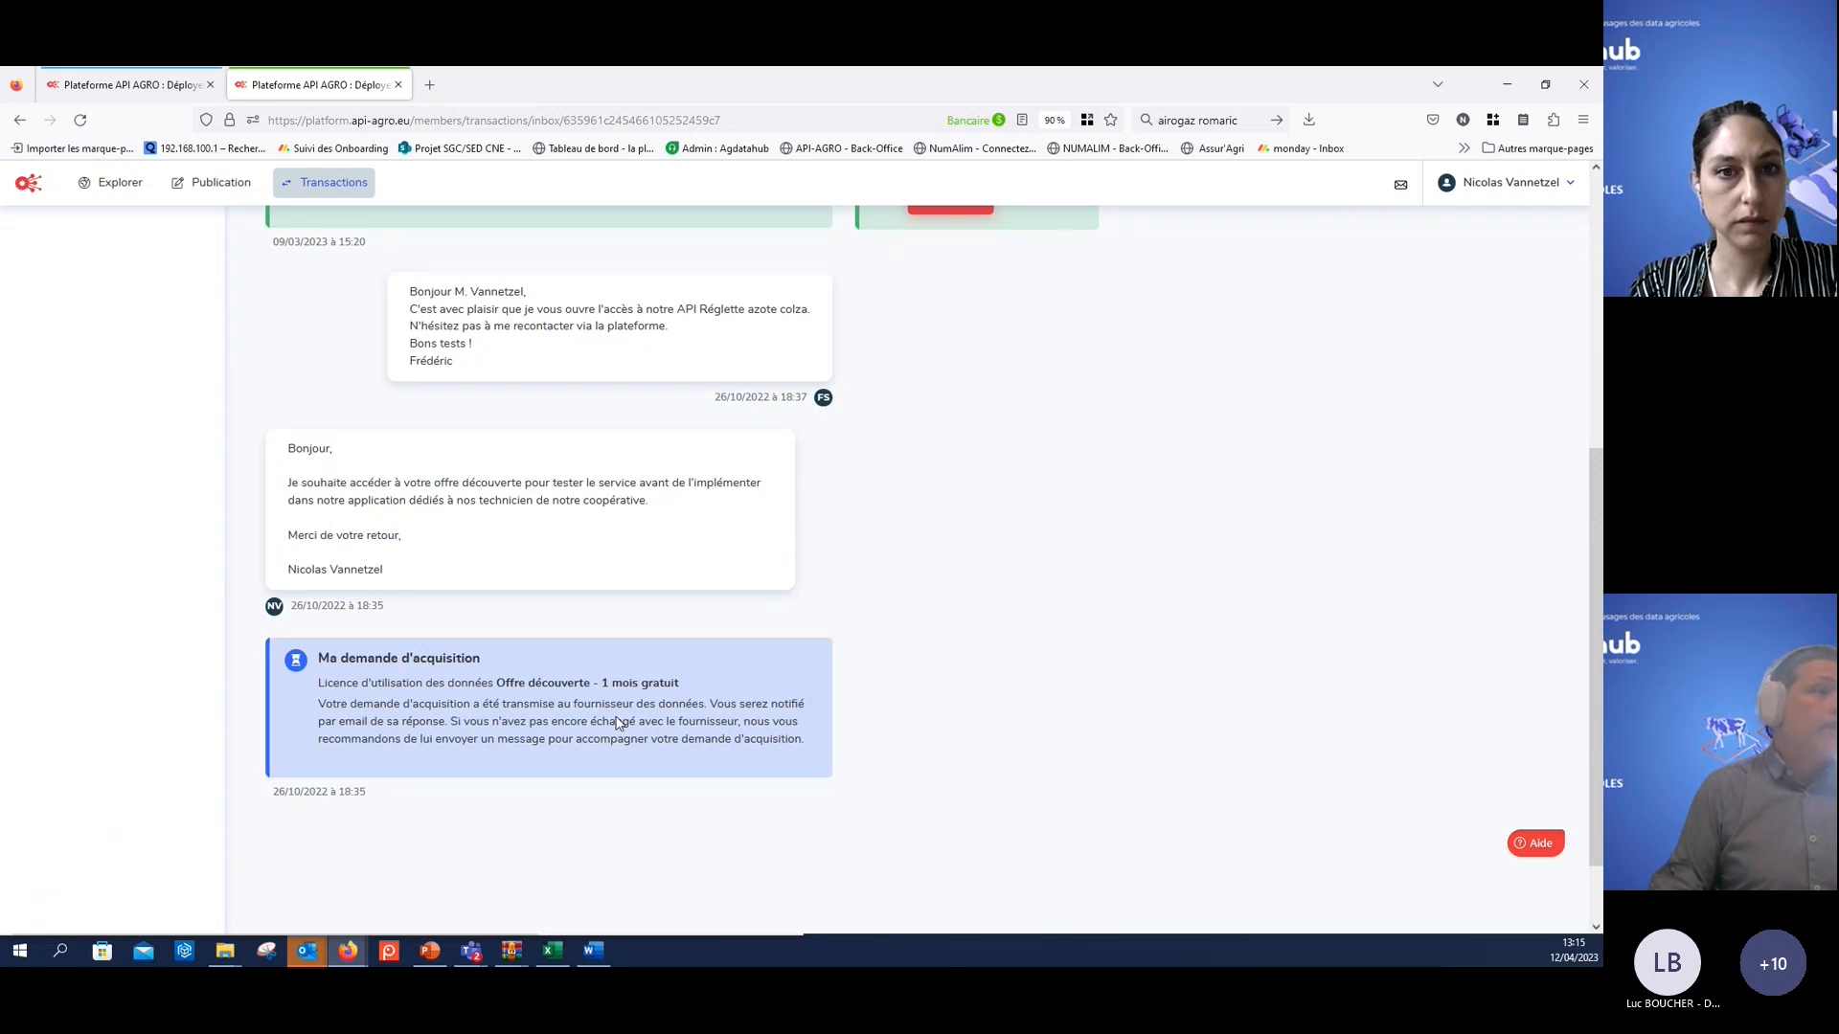
scroll(533, 563, up, 3)
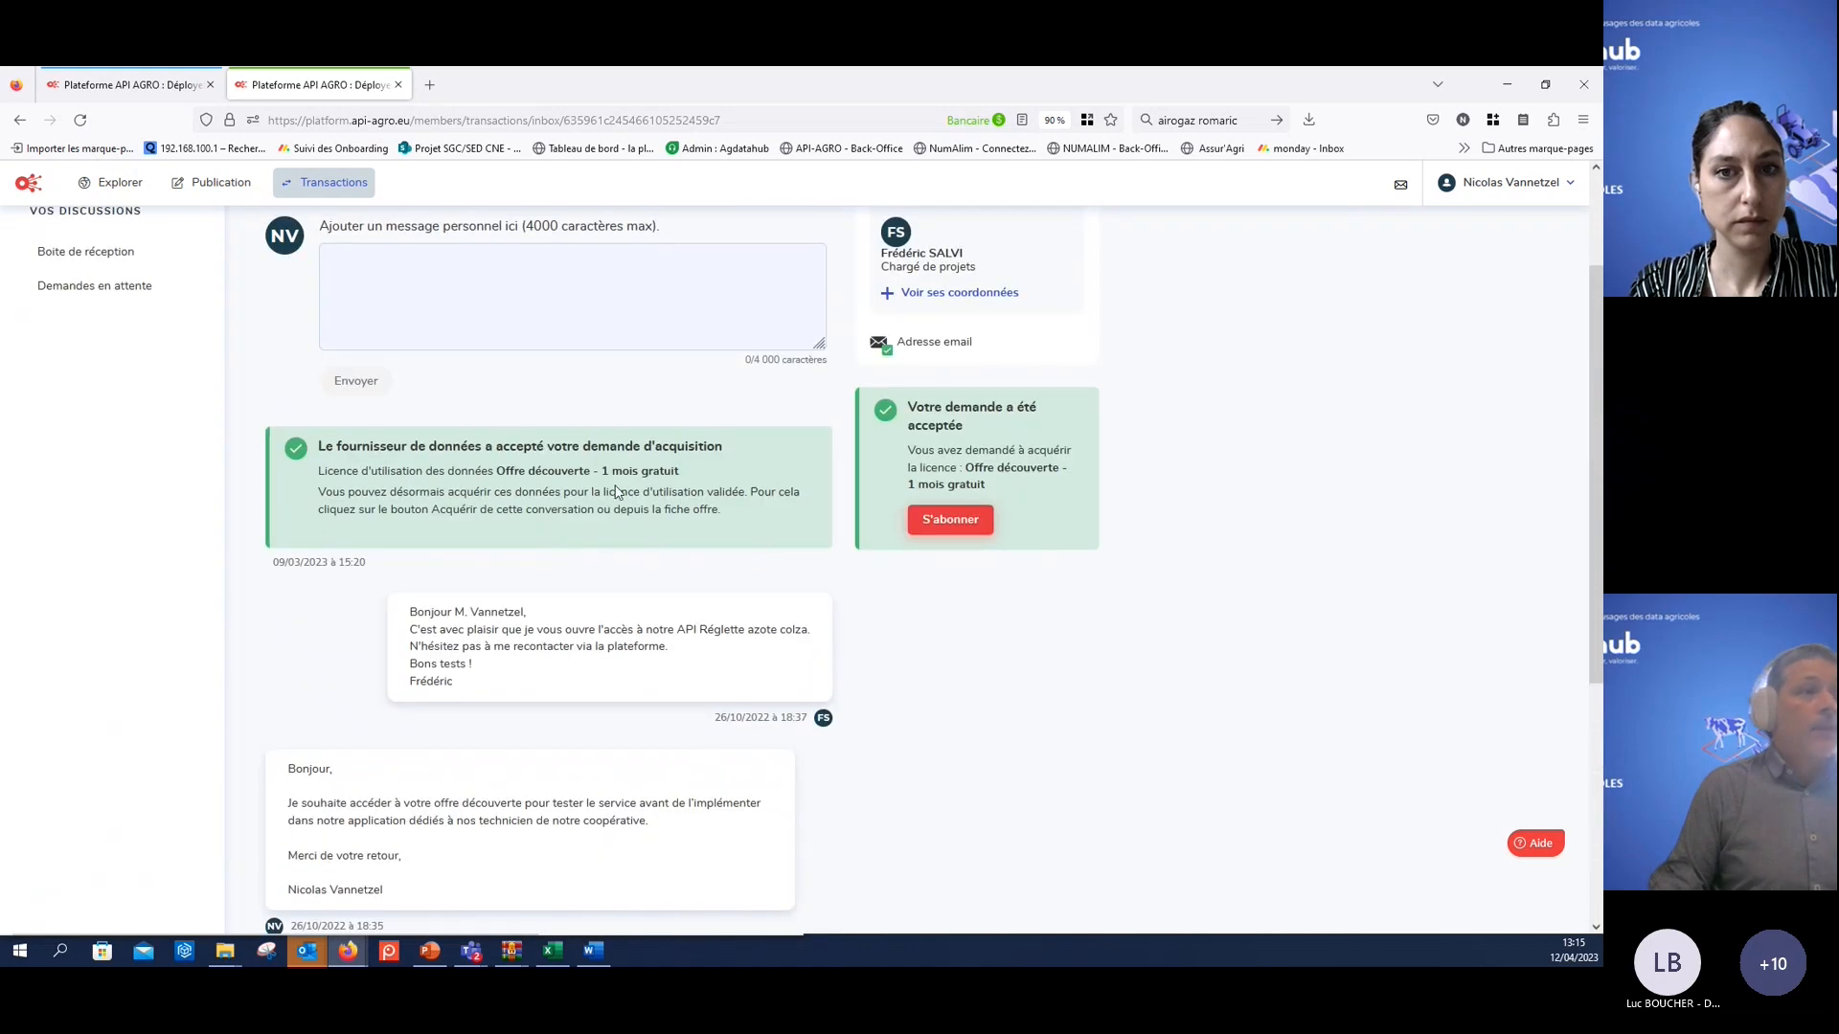
click(945, 529)
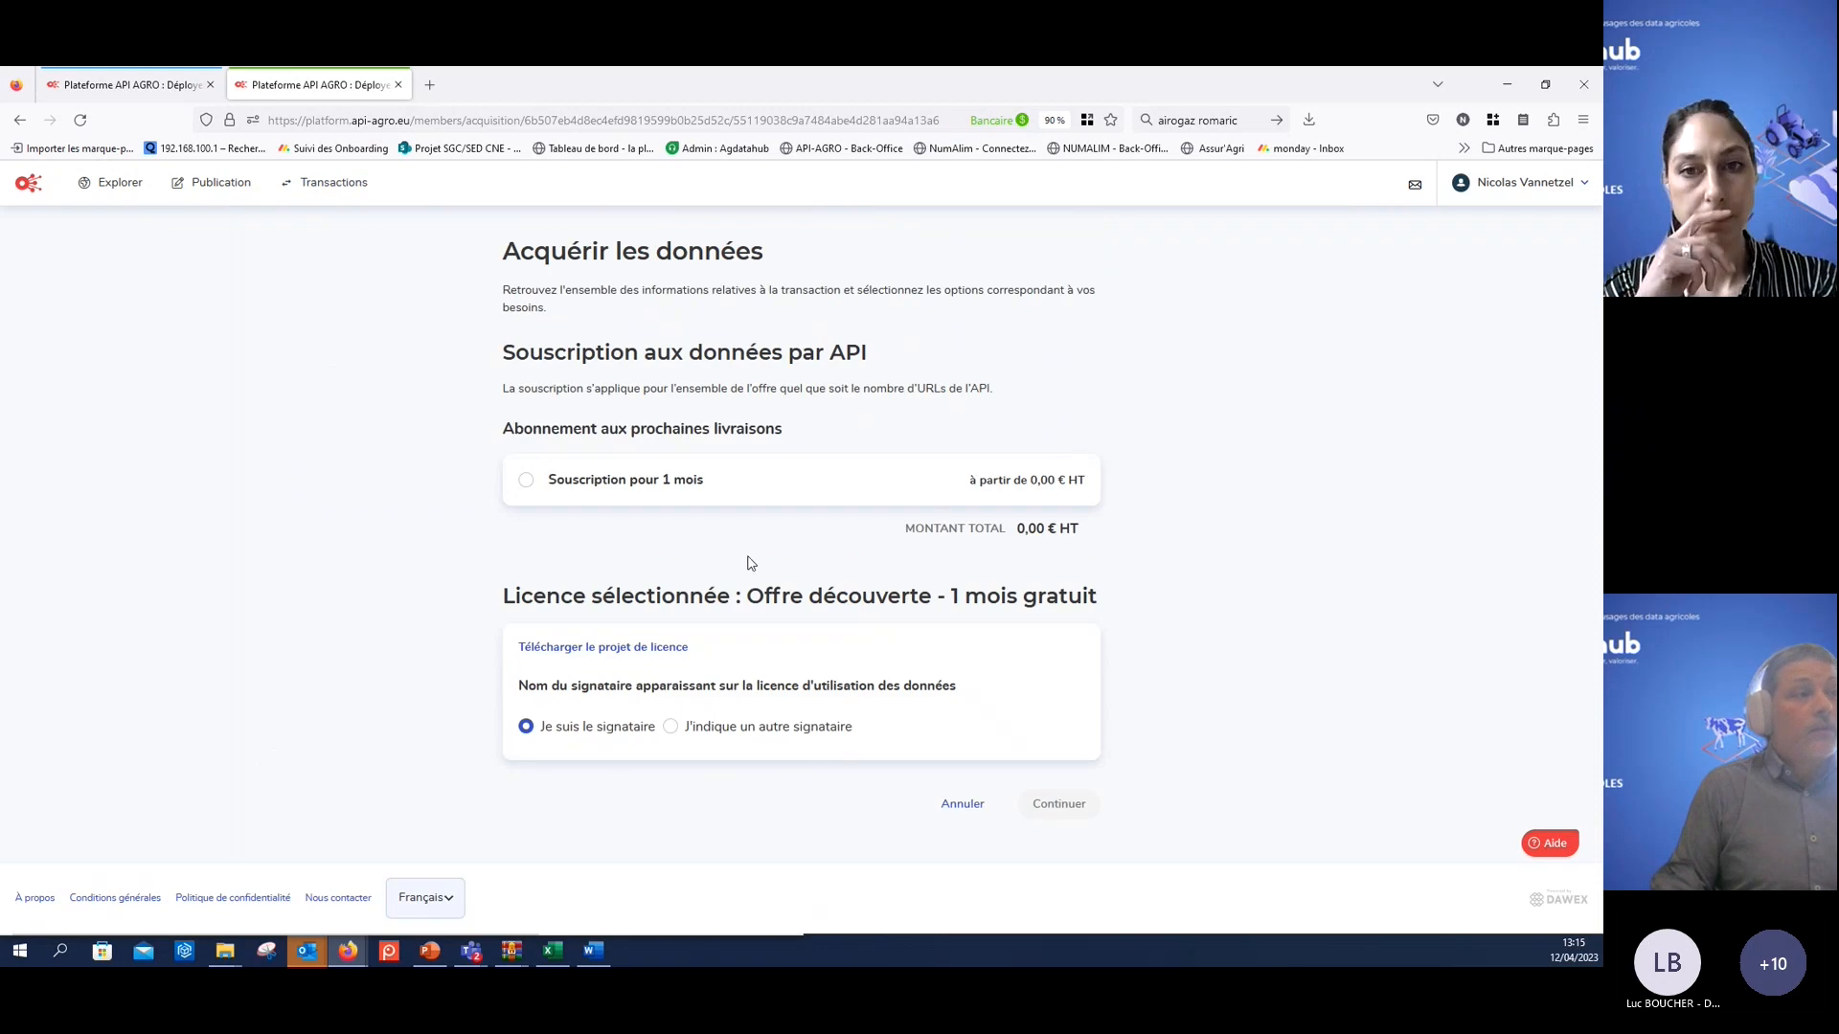
click(529, 484)
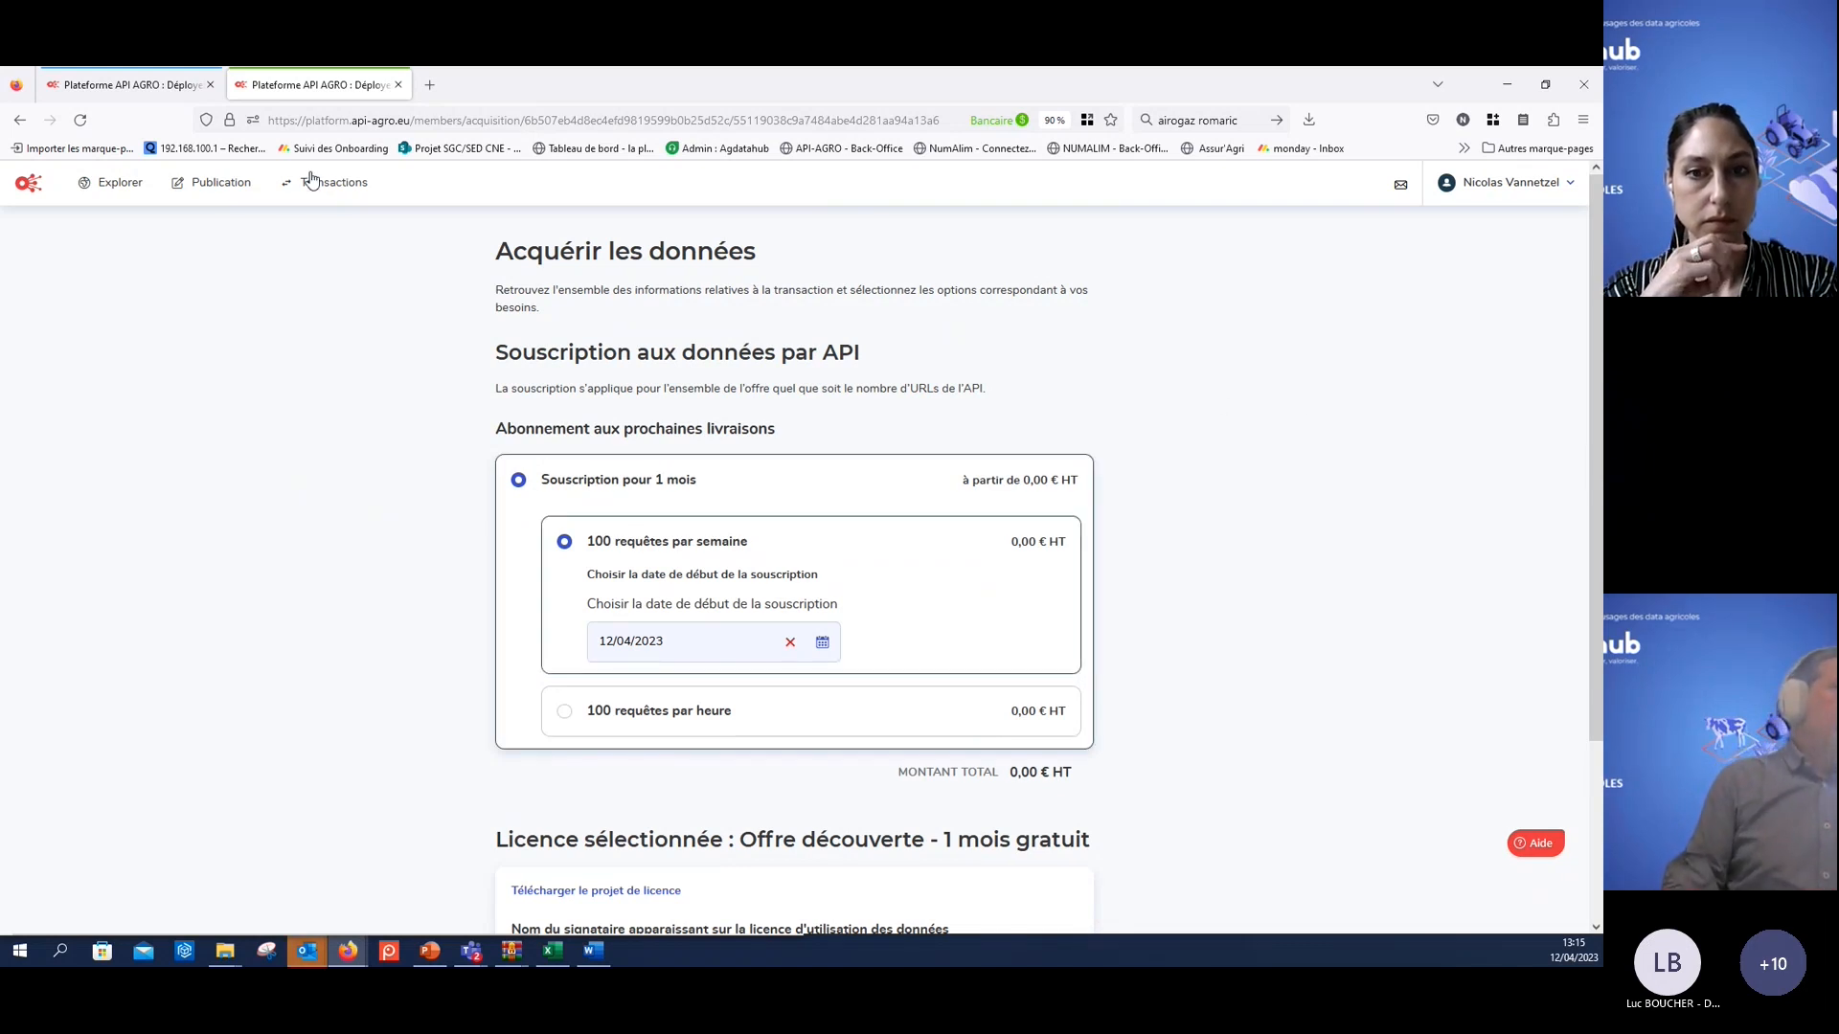
- Switch to the data provider's session and filter the organisation's data offers to the Publiée status
click(164, 86)
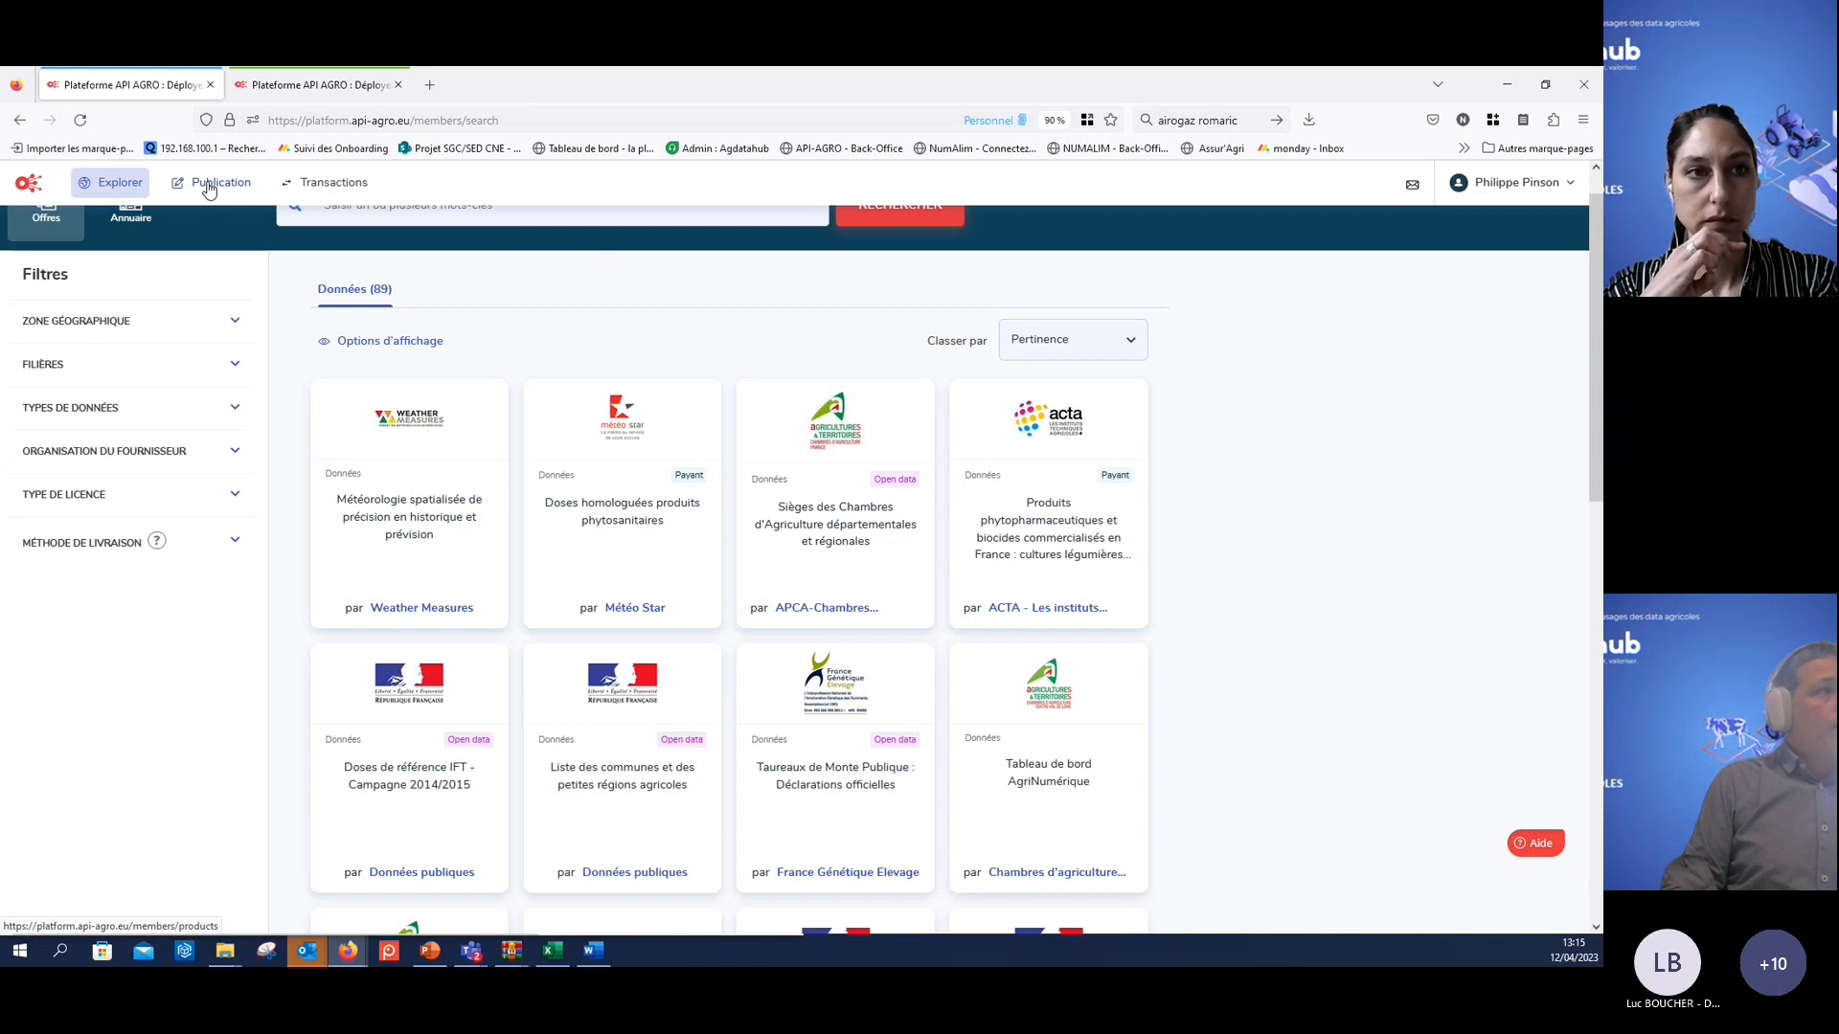
click(1509, 191)
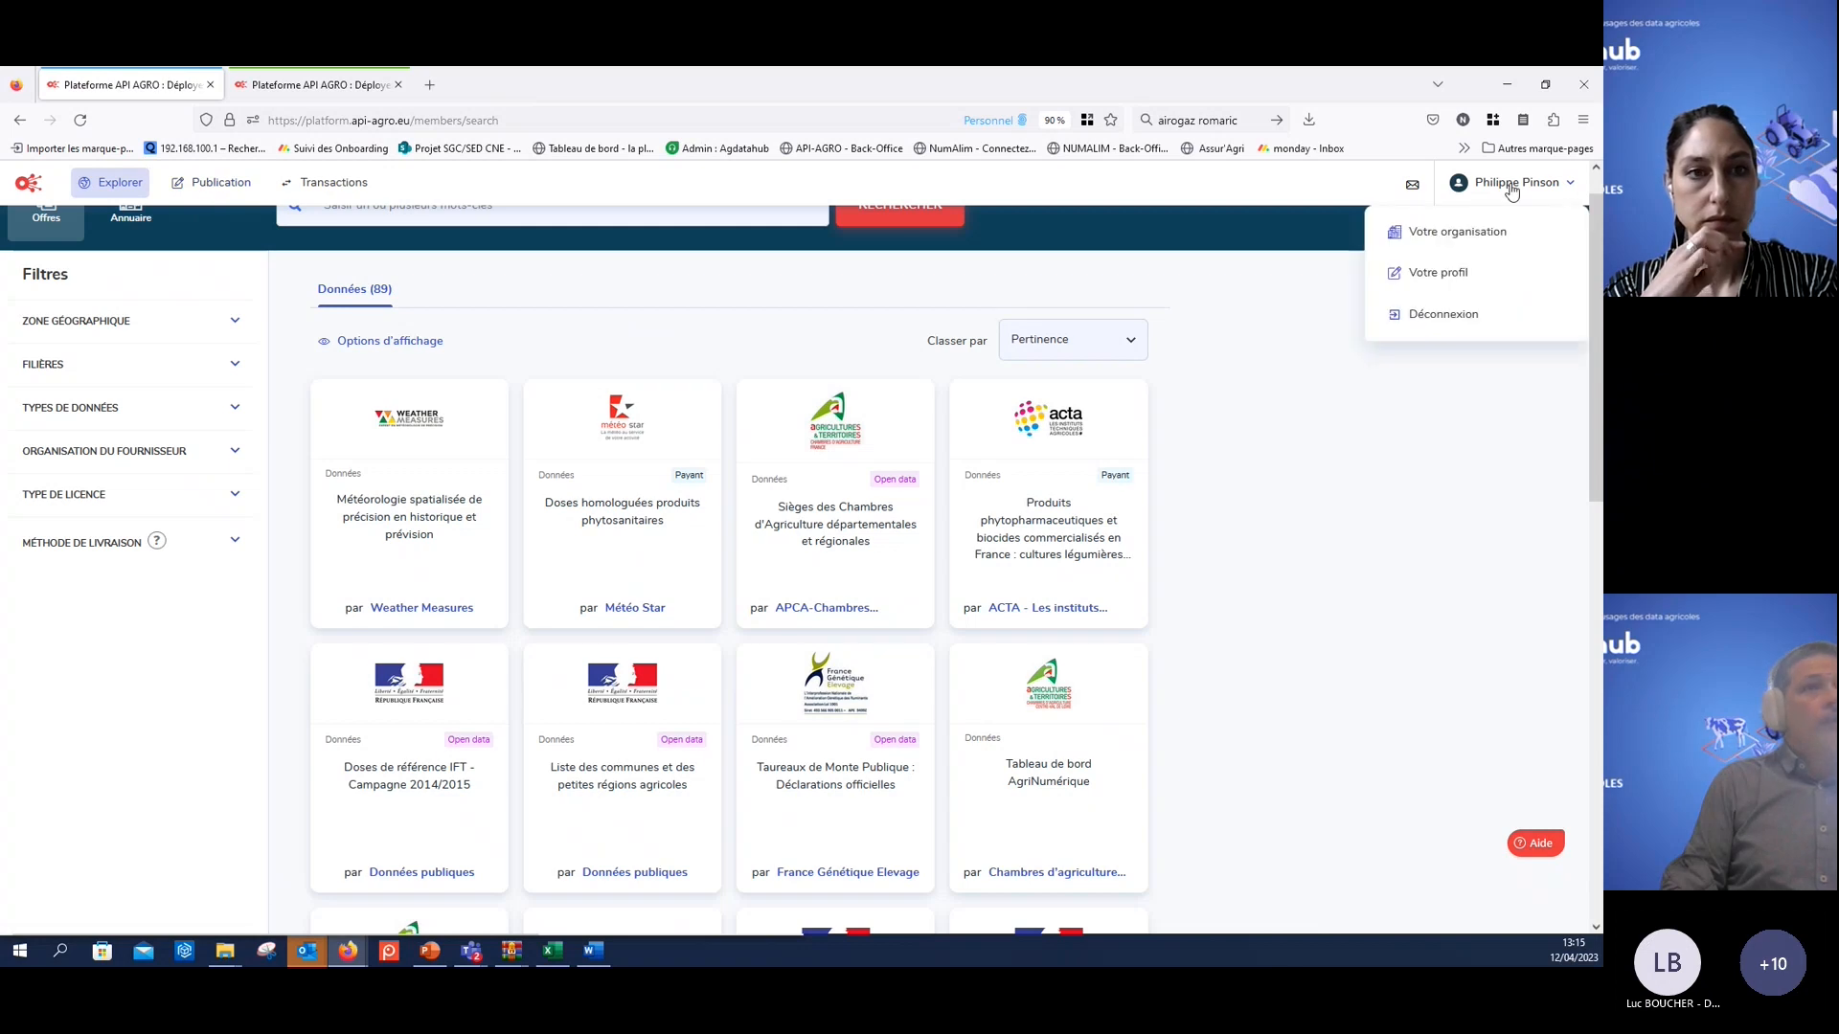
click(218, 186)
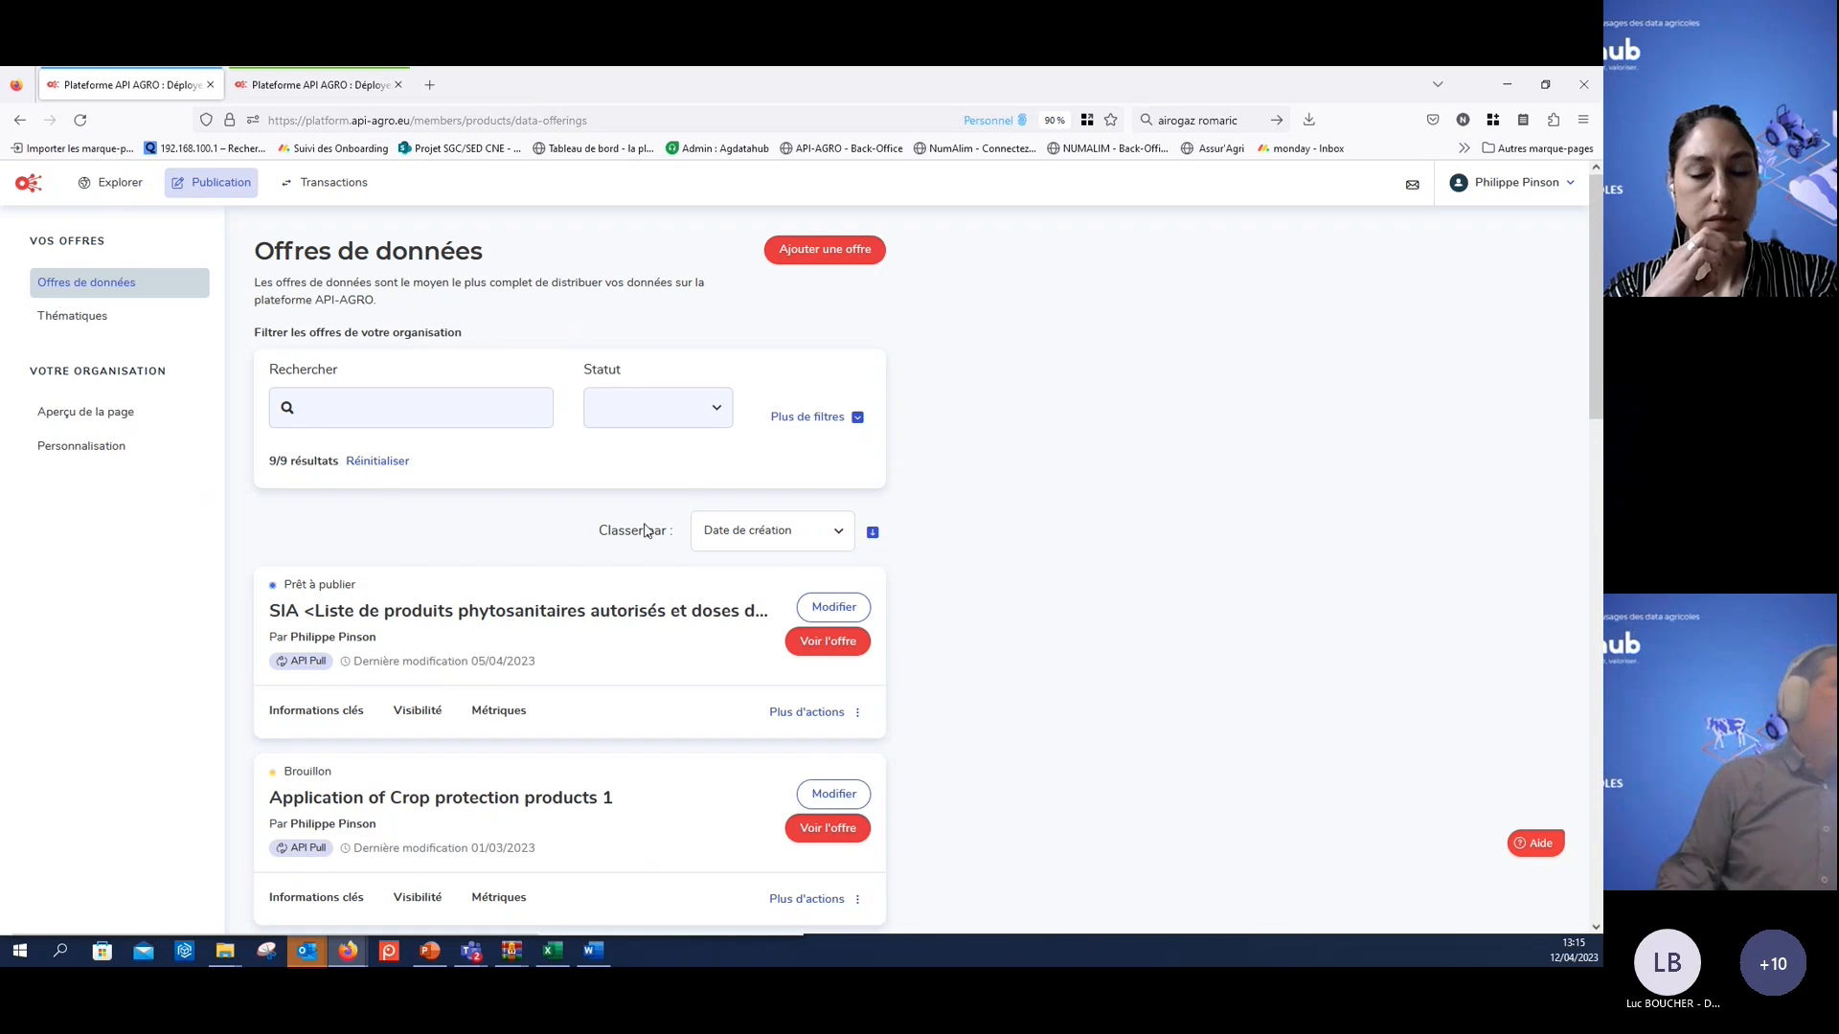
click(717, 412)
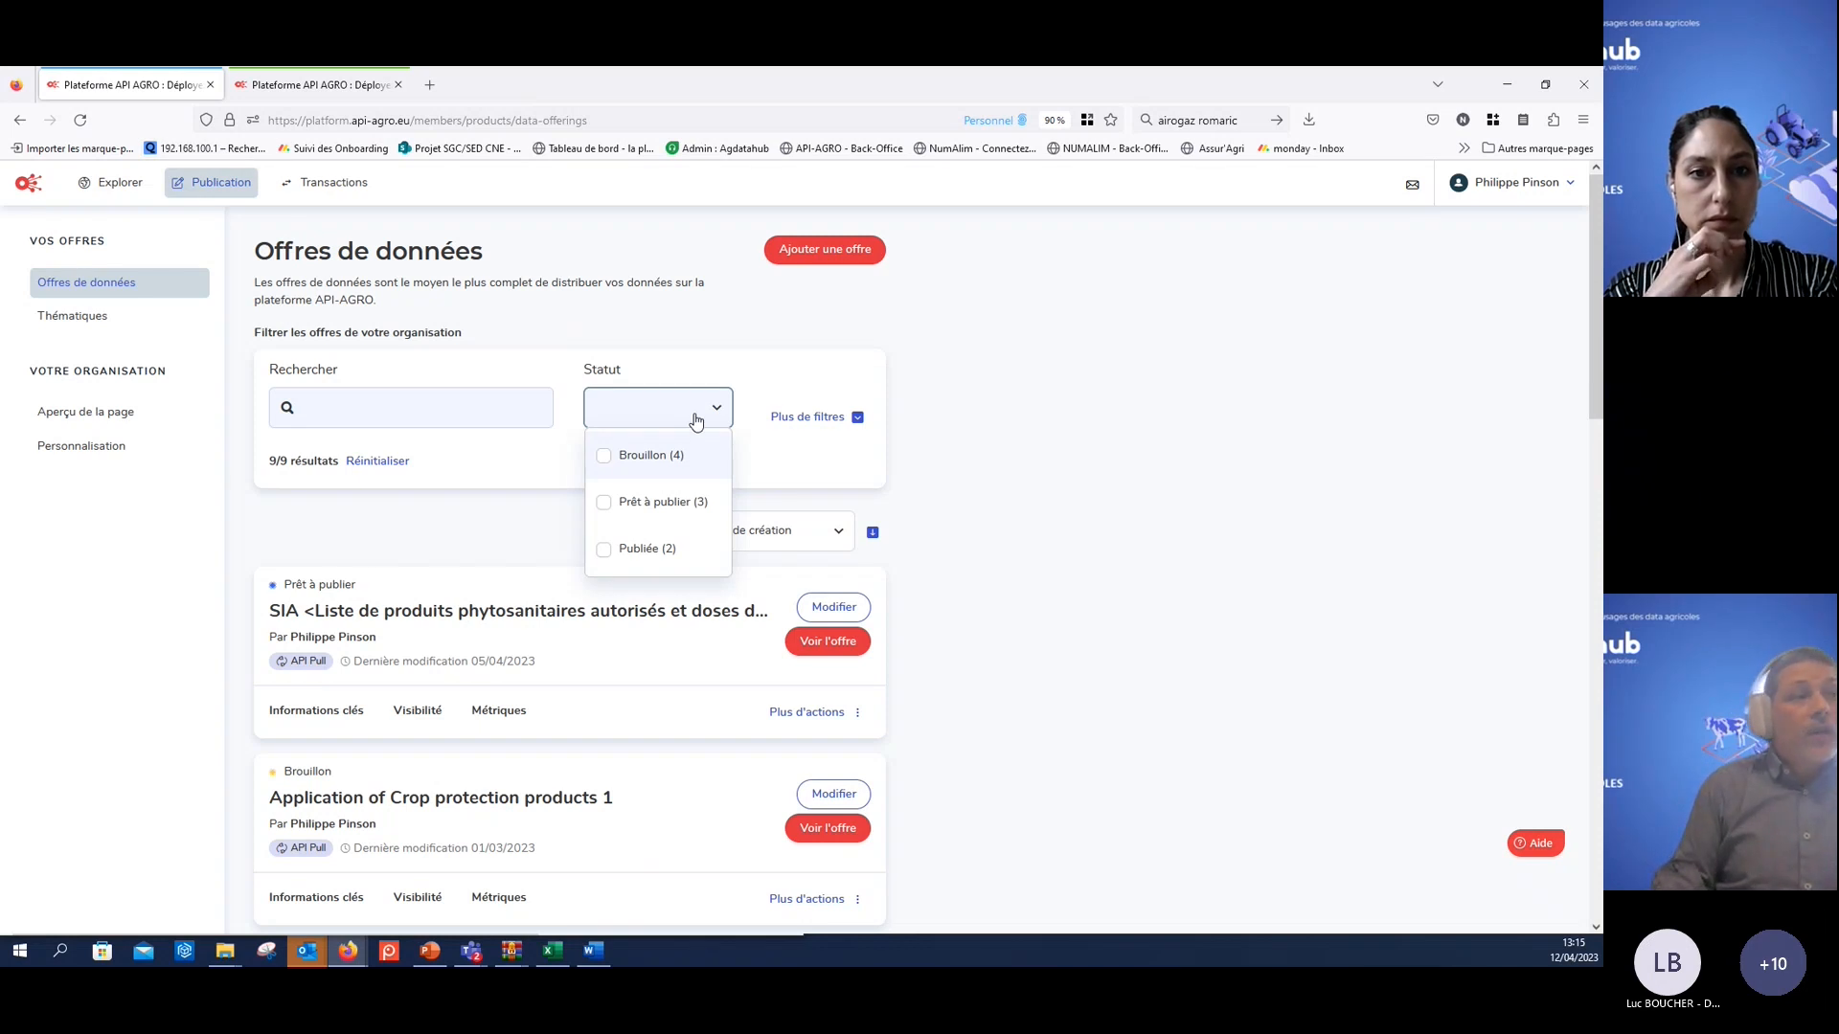
click(657, 549)
scroll(364, 704, down, 3)
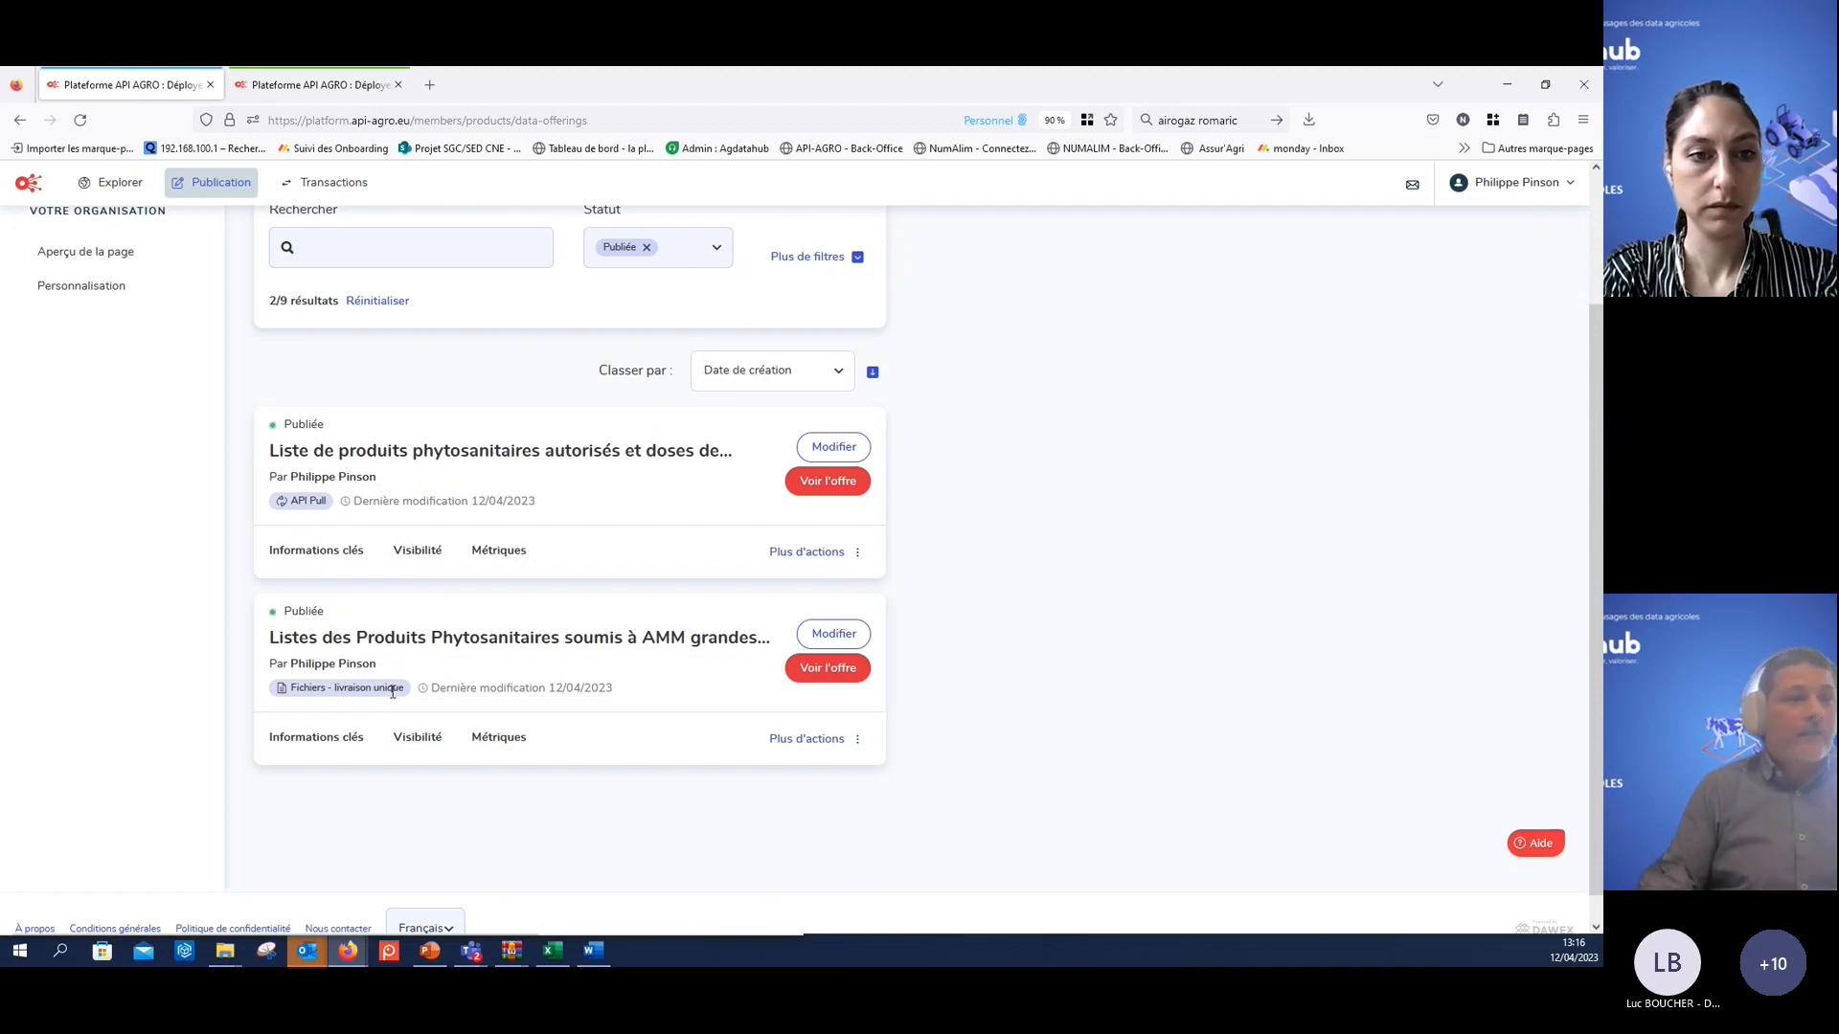
- Open the "Listes des Produits Phytosanitaires soumis à AMM grandes cultures 2020" offer for editing and review its presentation
click(832, 634)
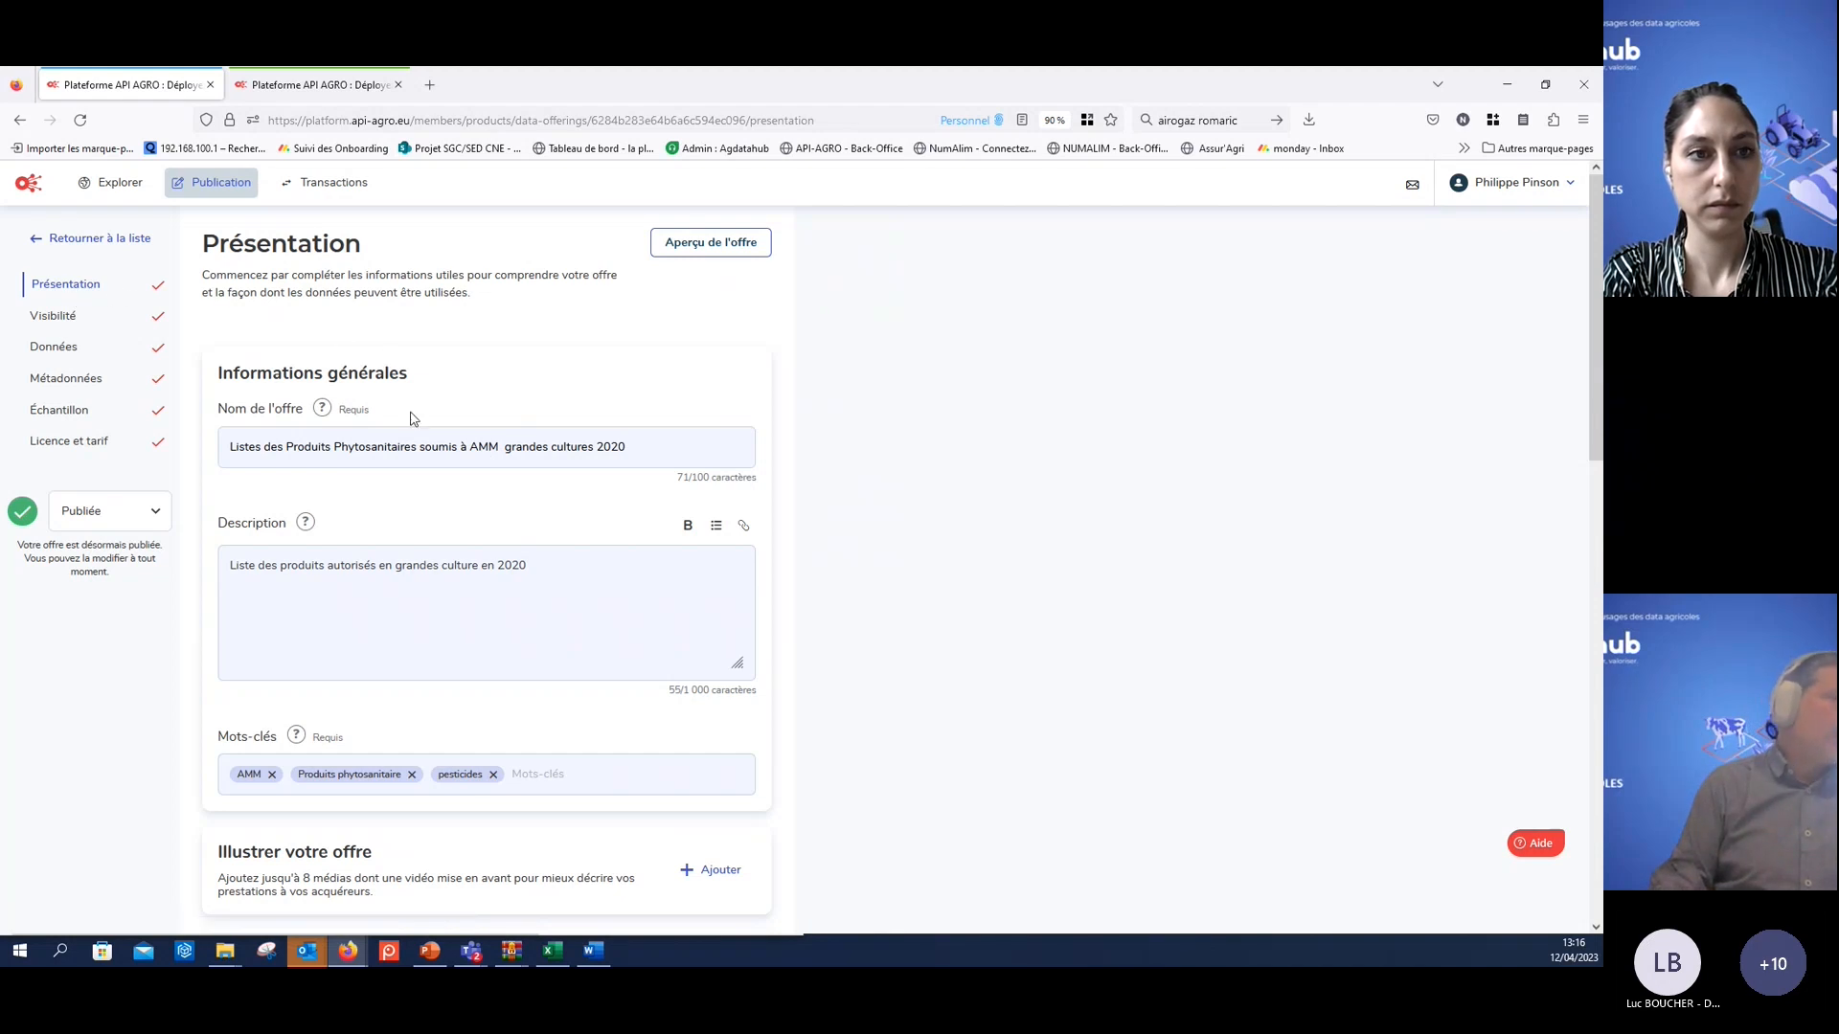
scroll(387, 614, down, 4)
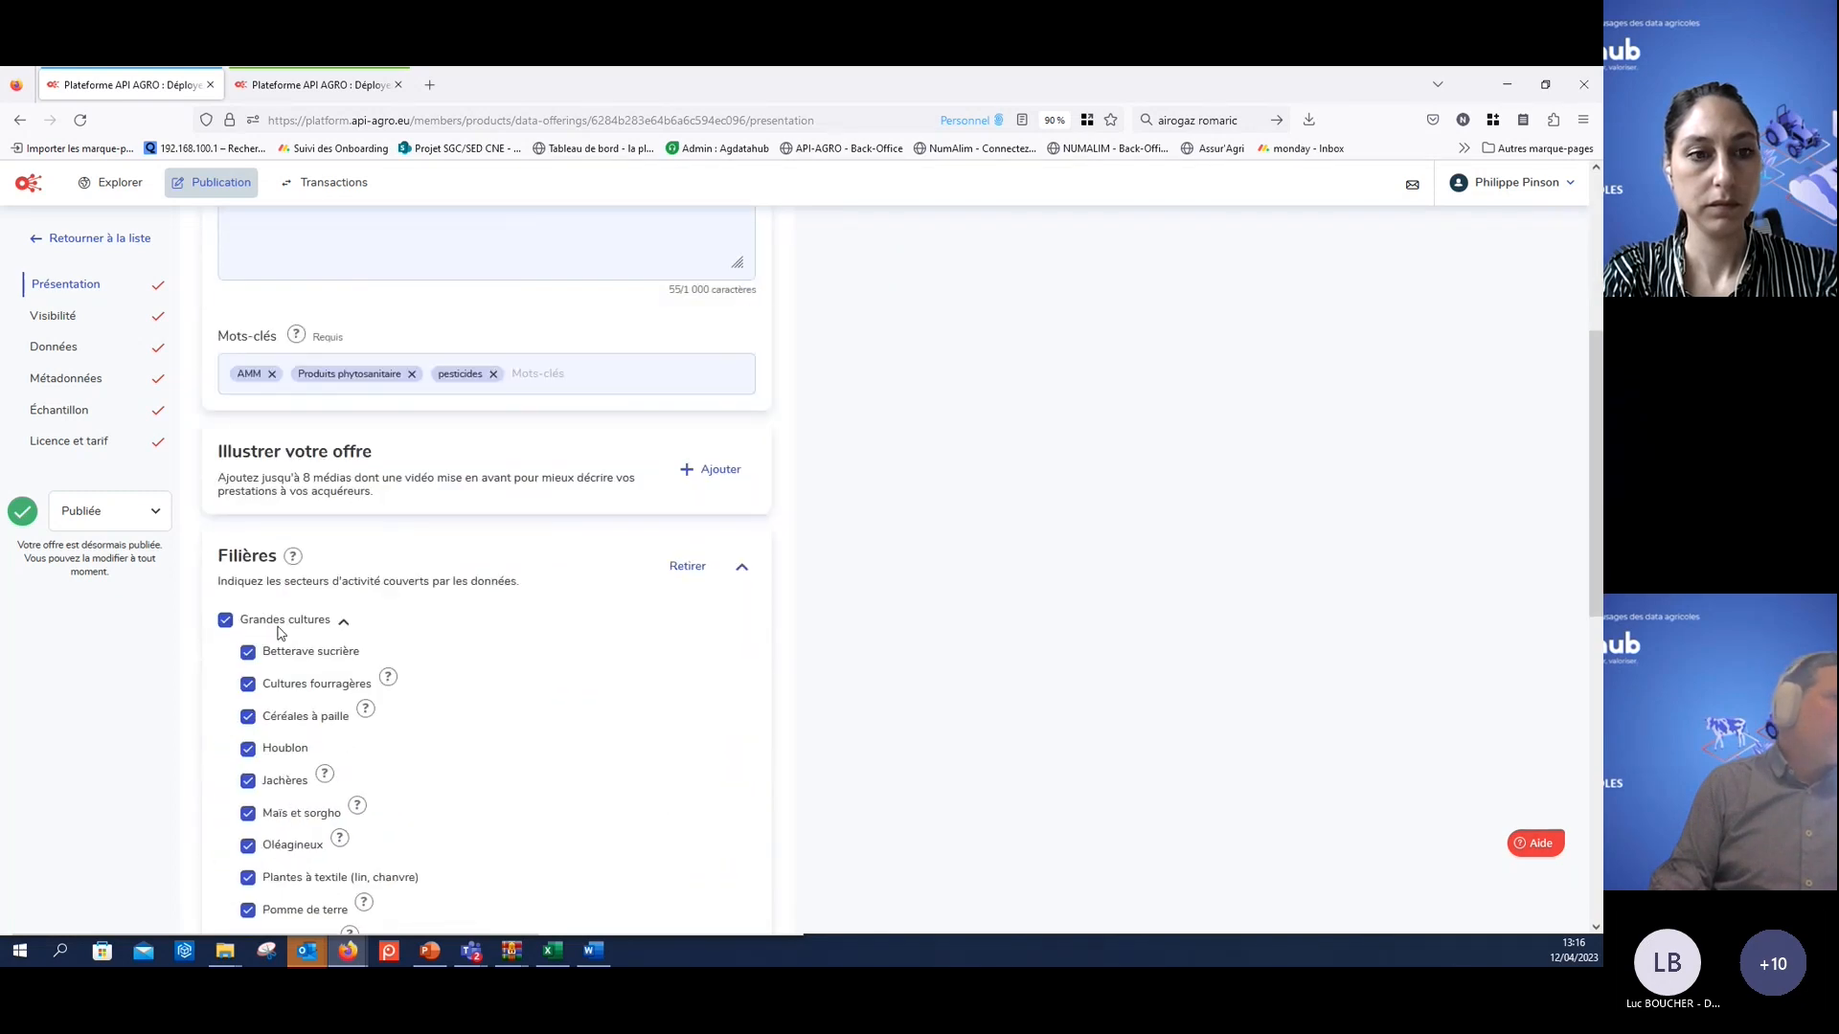
- Review the offer's visibility settings, highlighting the invited contact's e-mail and switching API-AGRO platform visibility on and back off
click(60, 324)
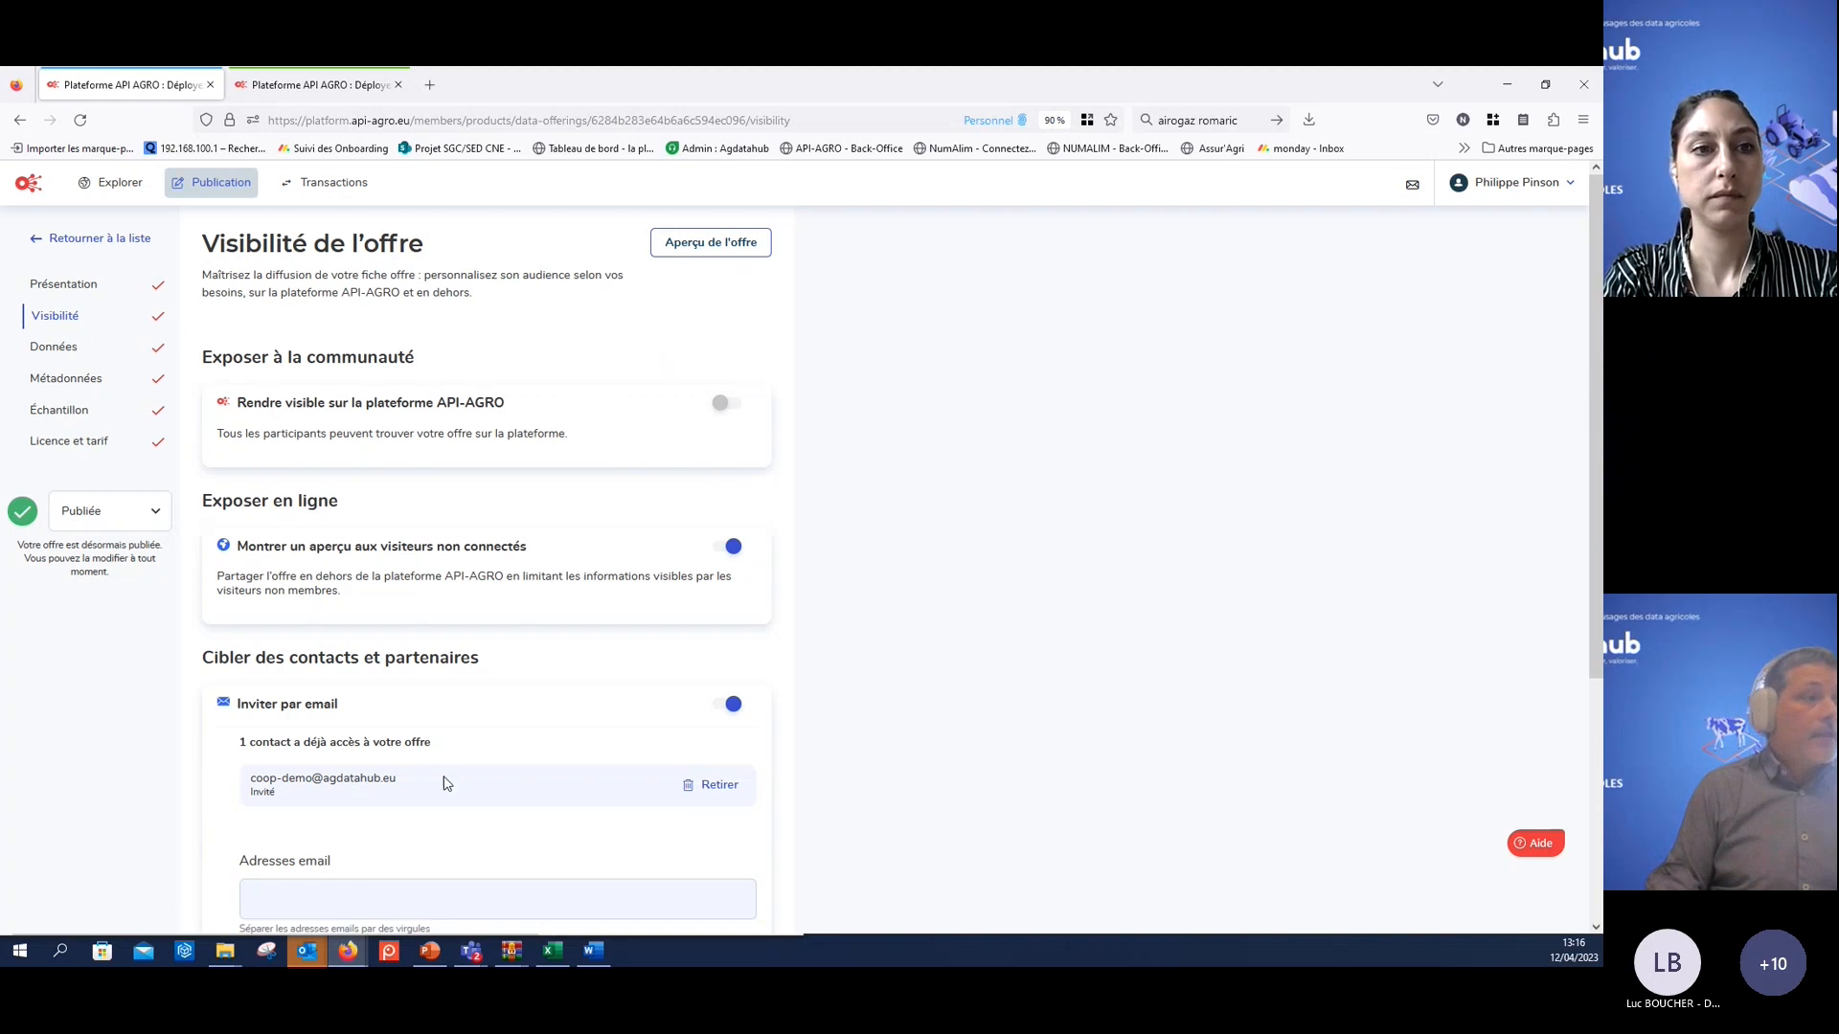
drag(261, 779, 400, 784)
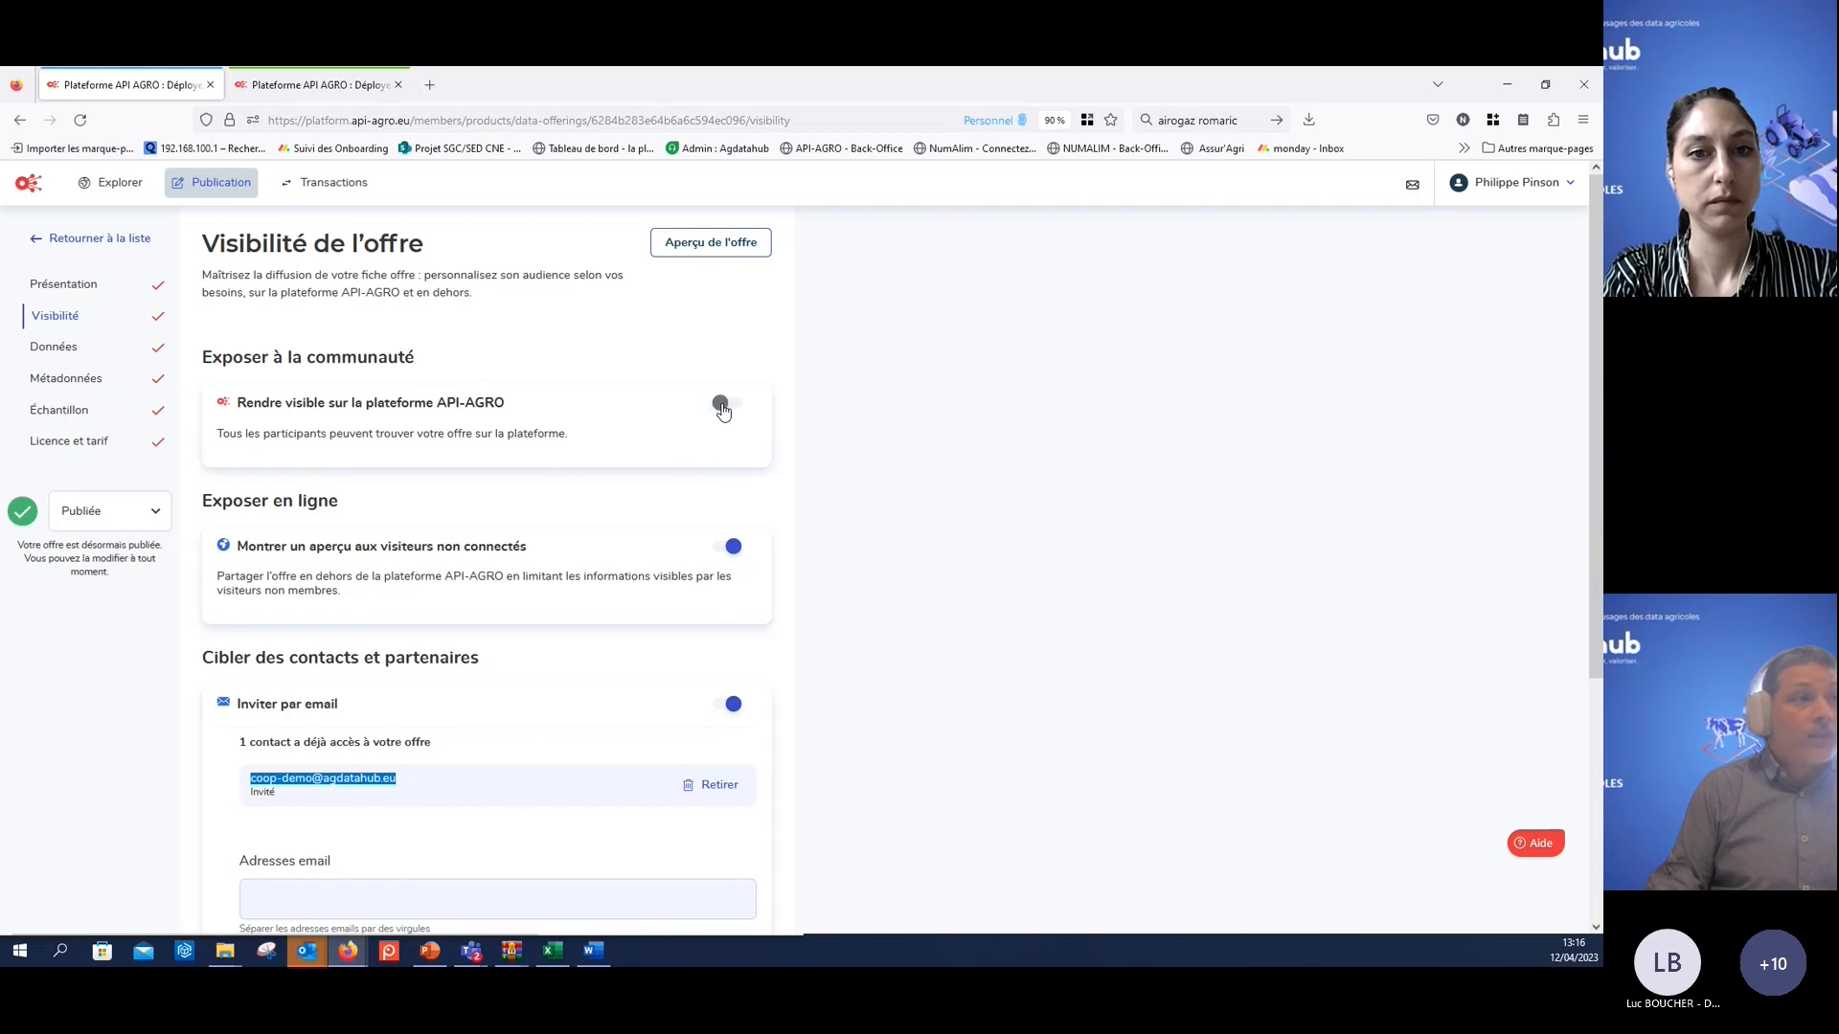
click(722, 406)
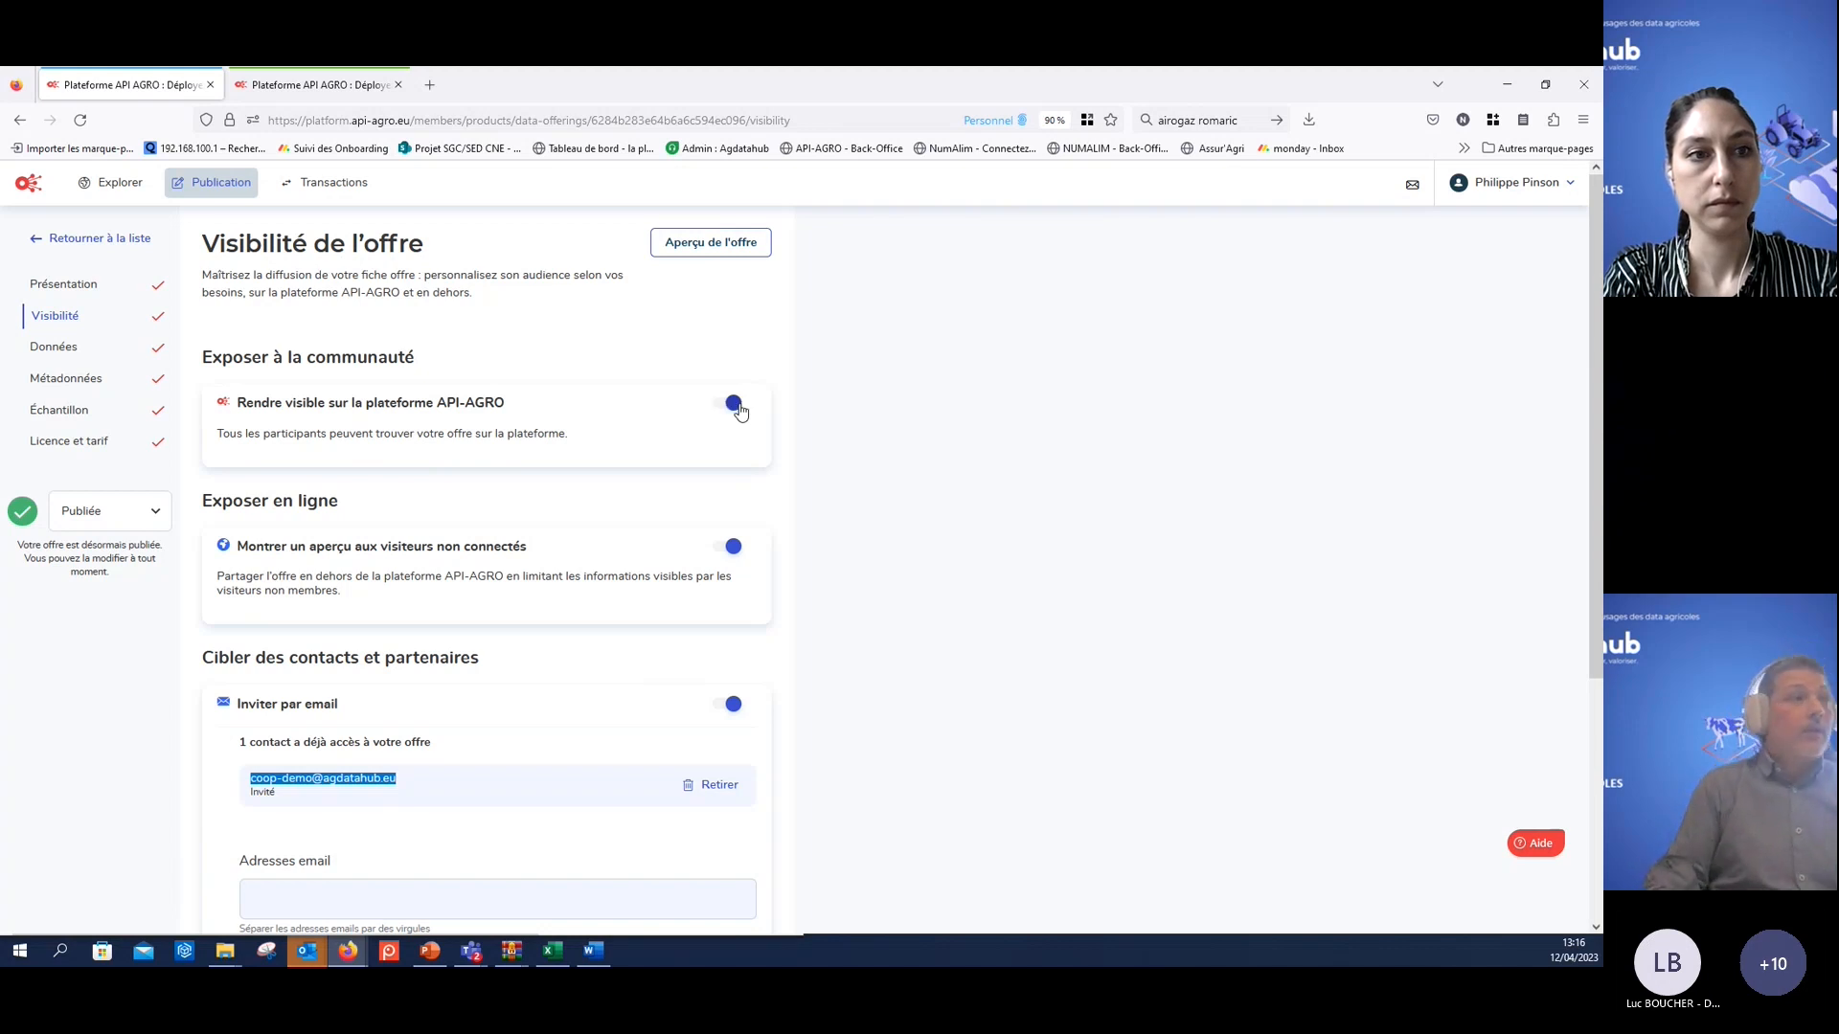
click(737, 408)
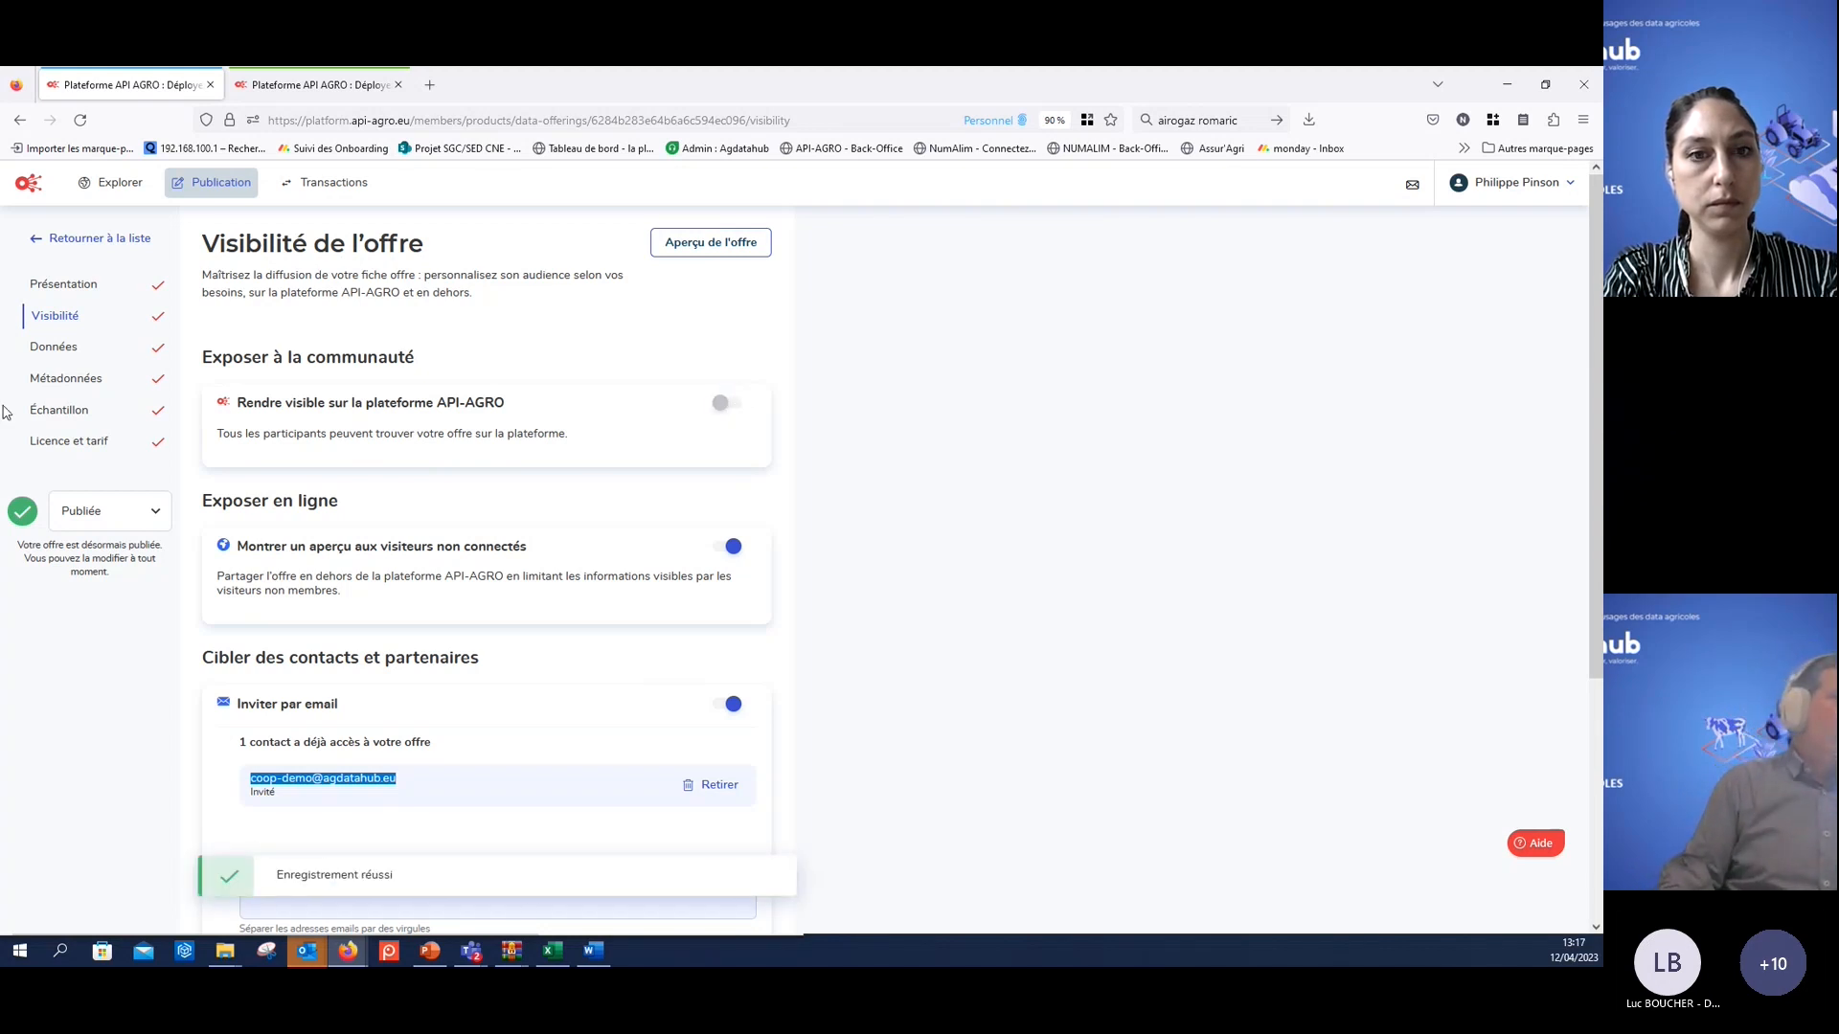
- Review the offer's data delivery mode, imported files and metadata
click(60, 348)
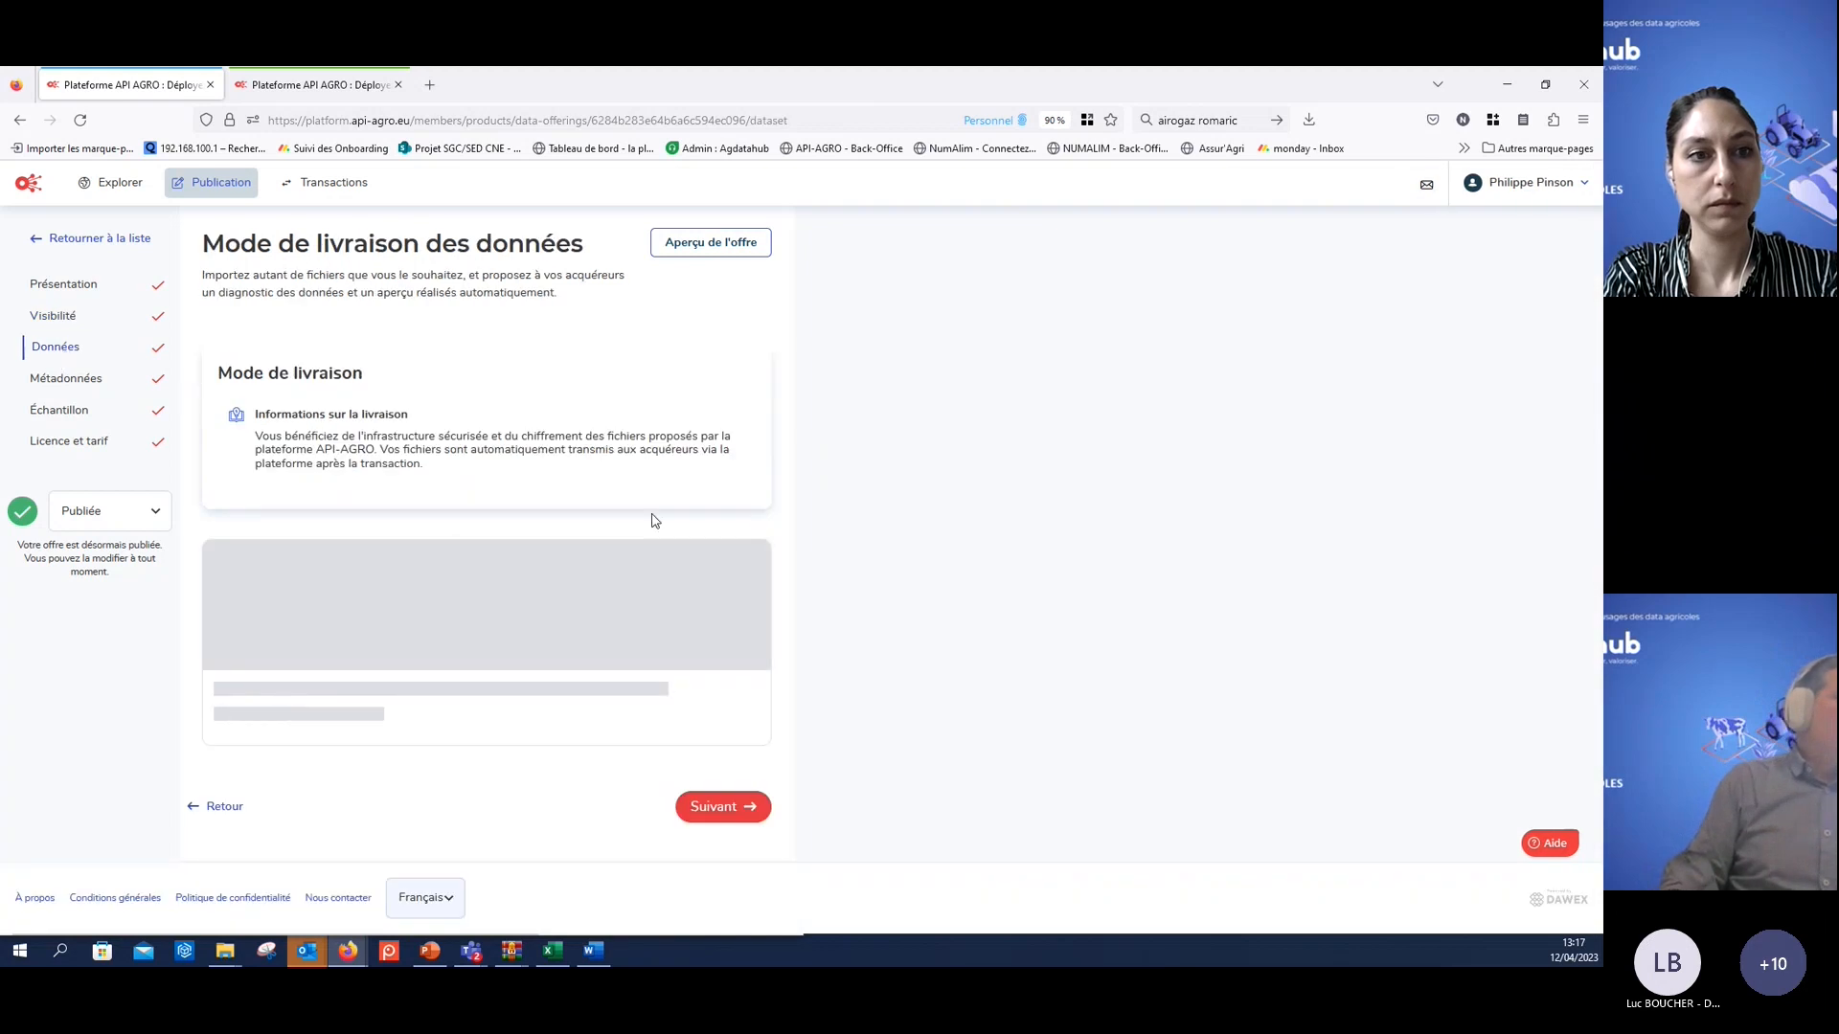
scroll(673, 511, down, 5)
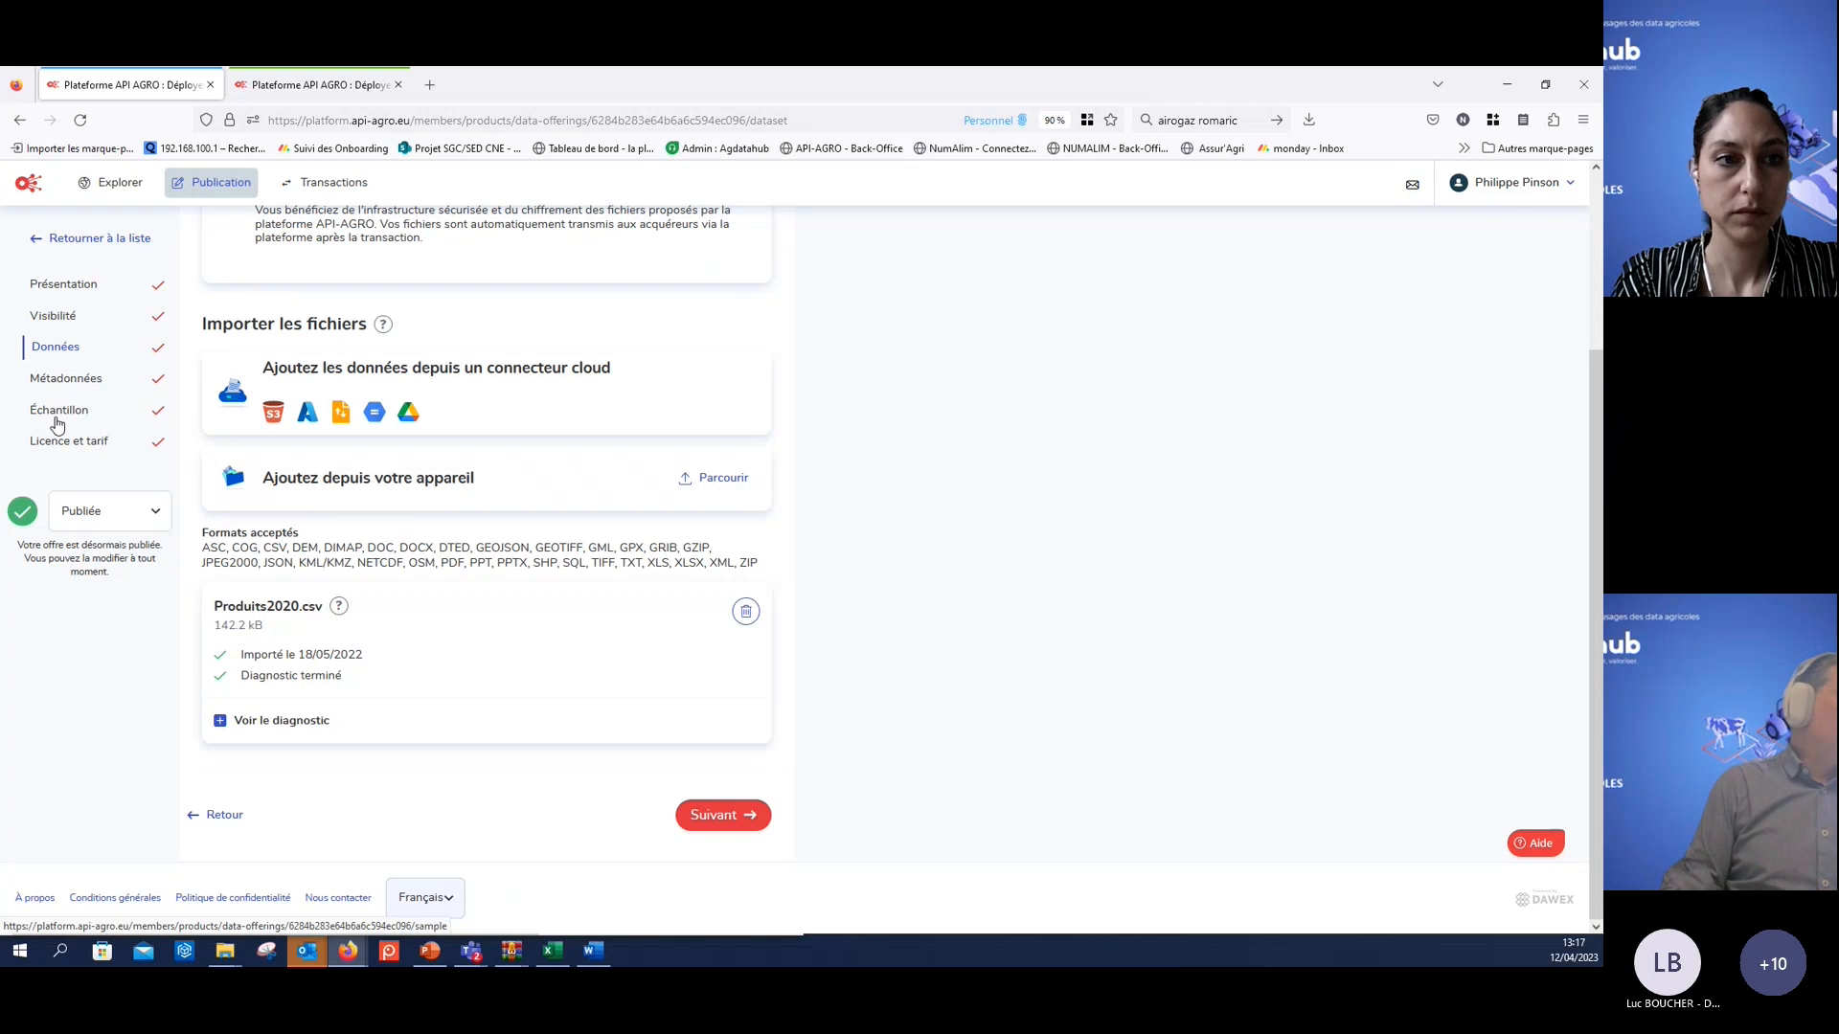
click(63, 381)
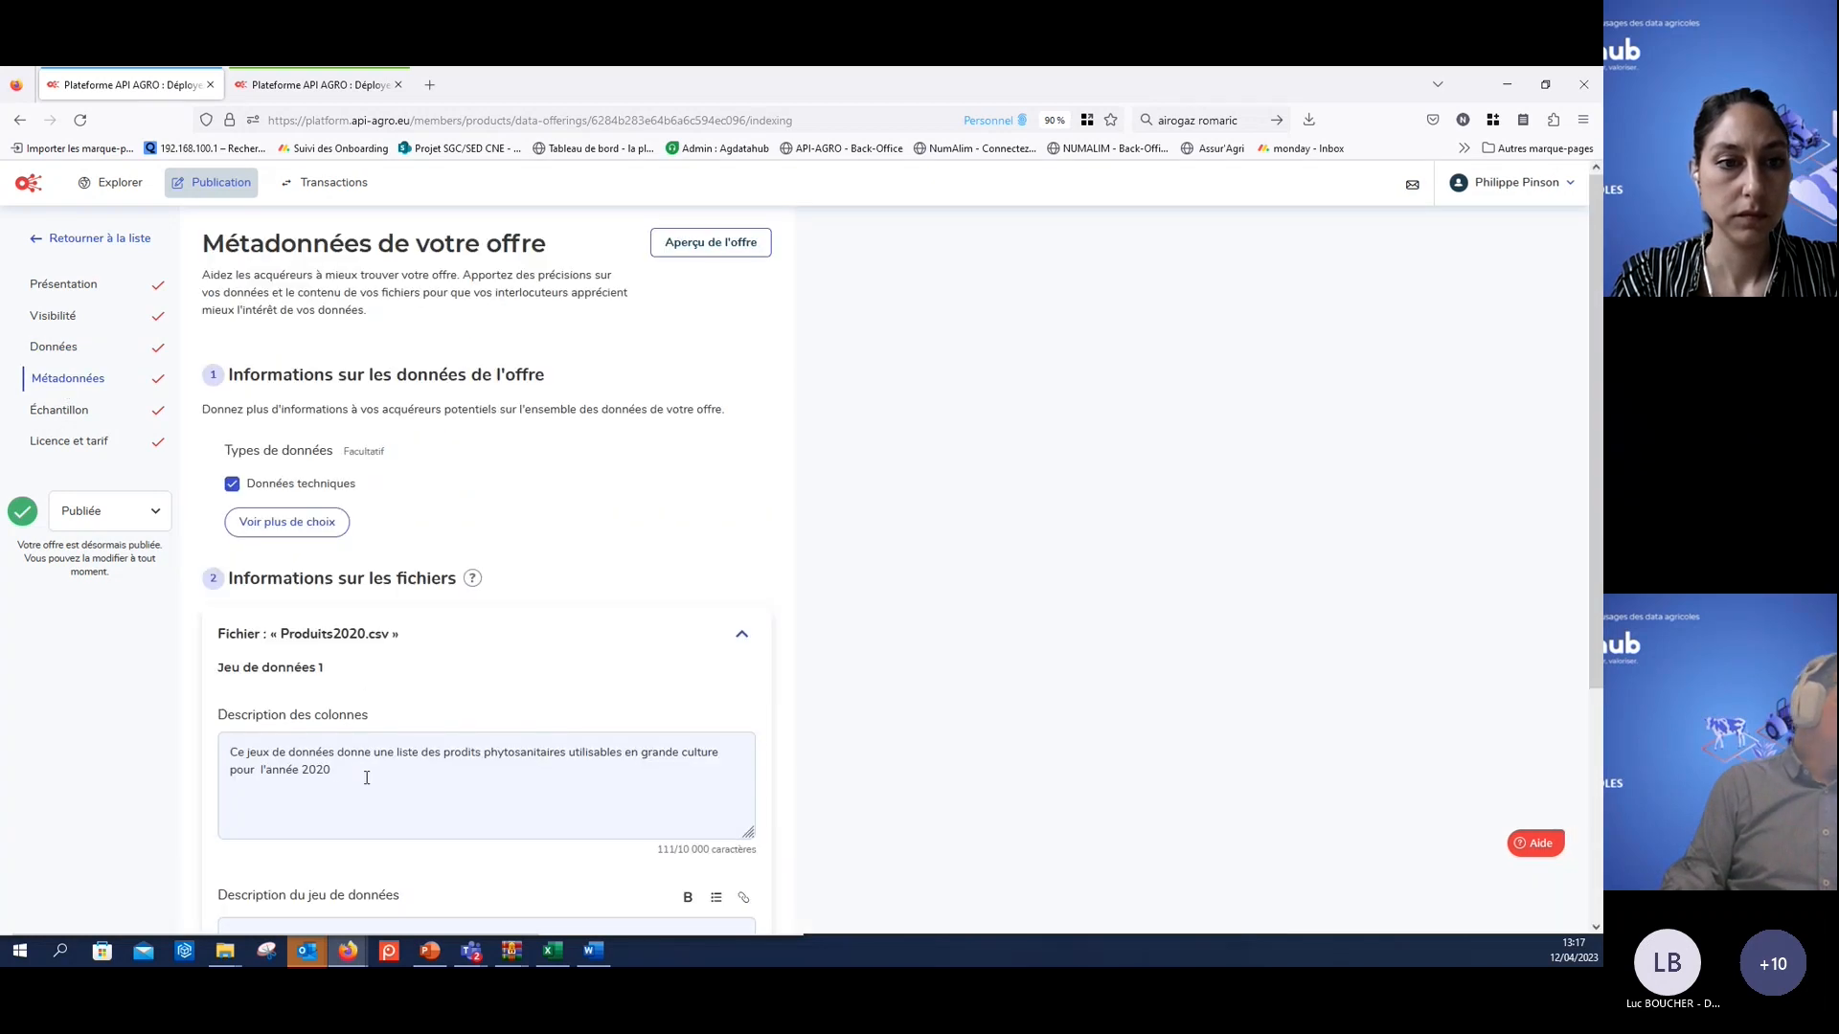
scroll(268, 529, down, 1)
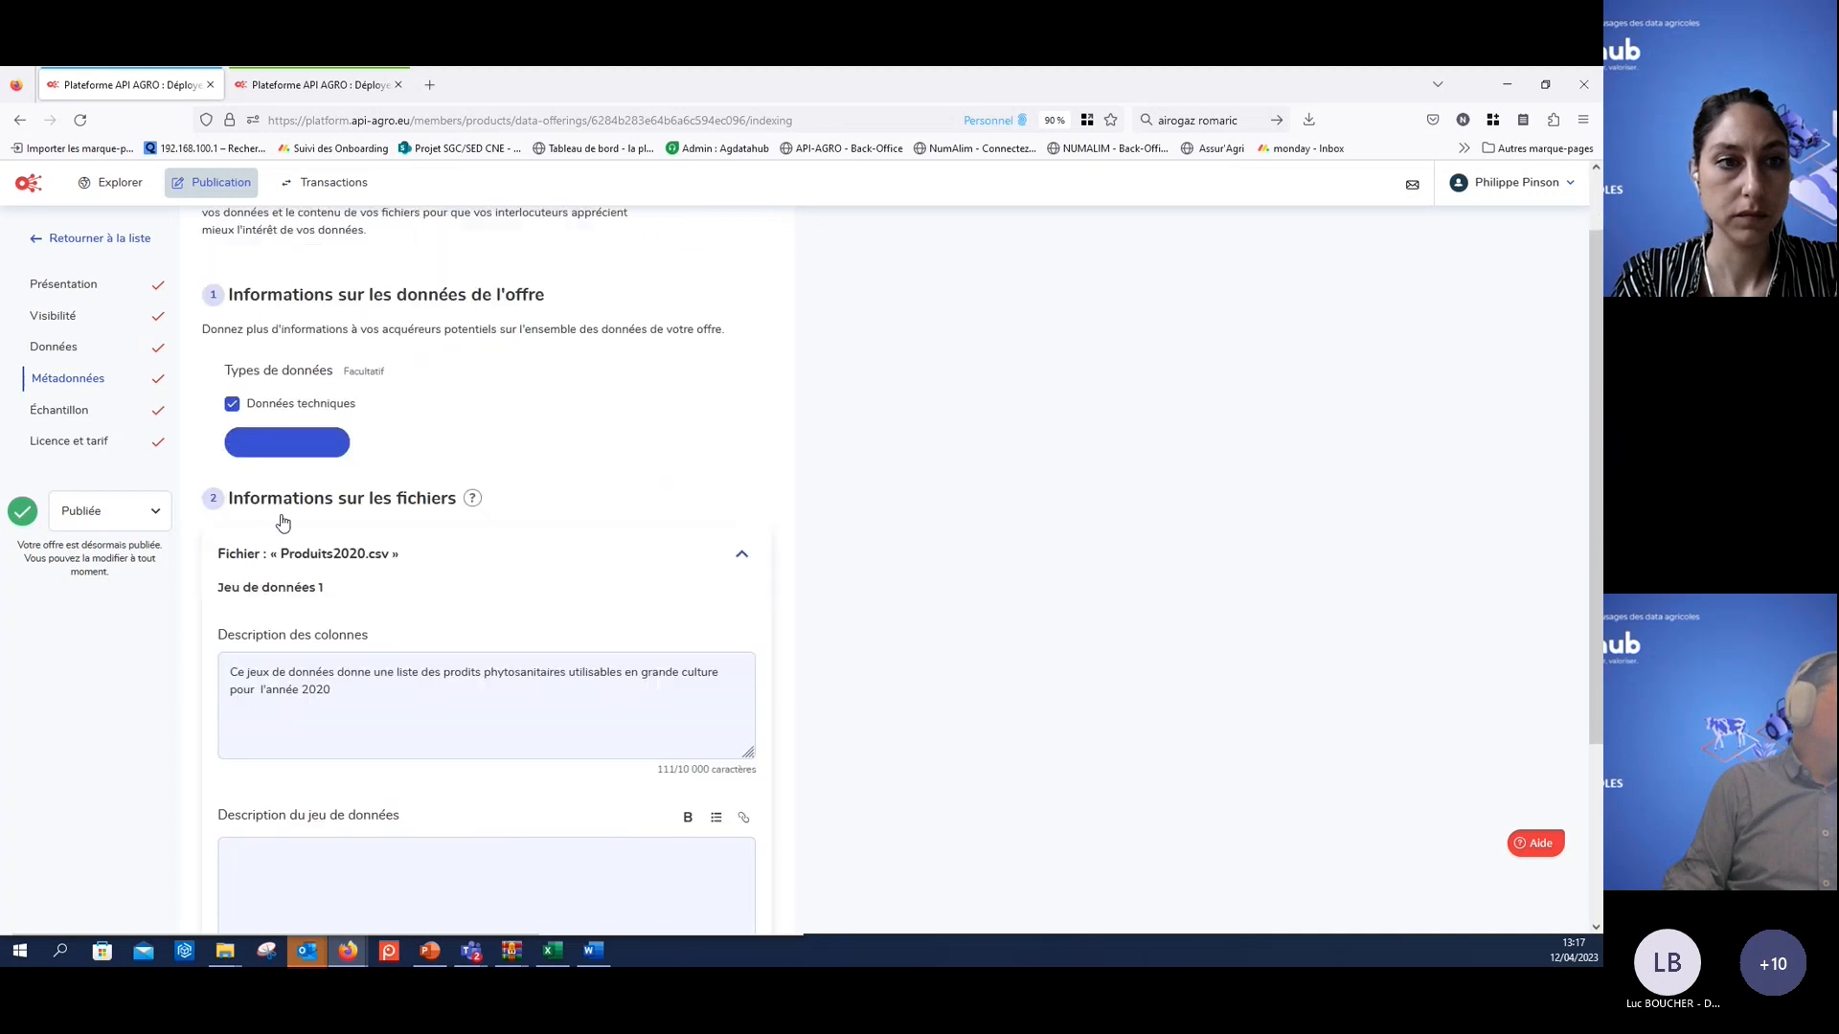
- Open Licence 1 for editing, review its conditions and pricing, and show the offer's publication status options
click(87, 448)
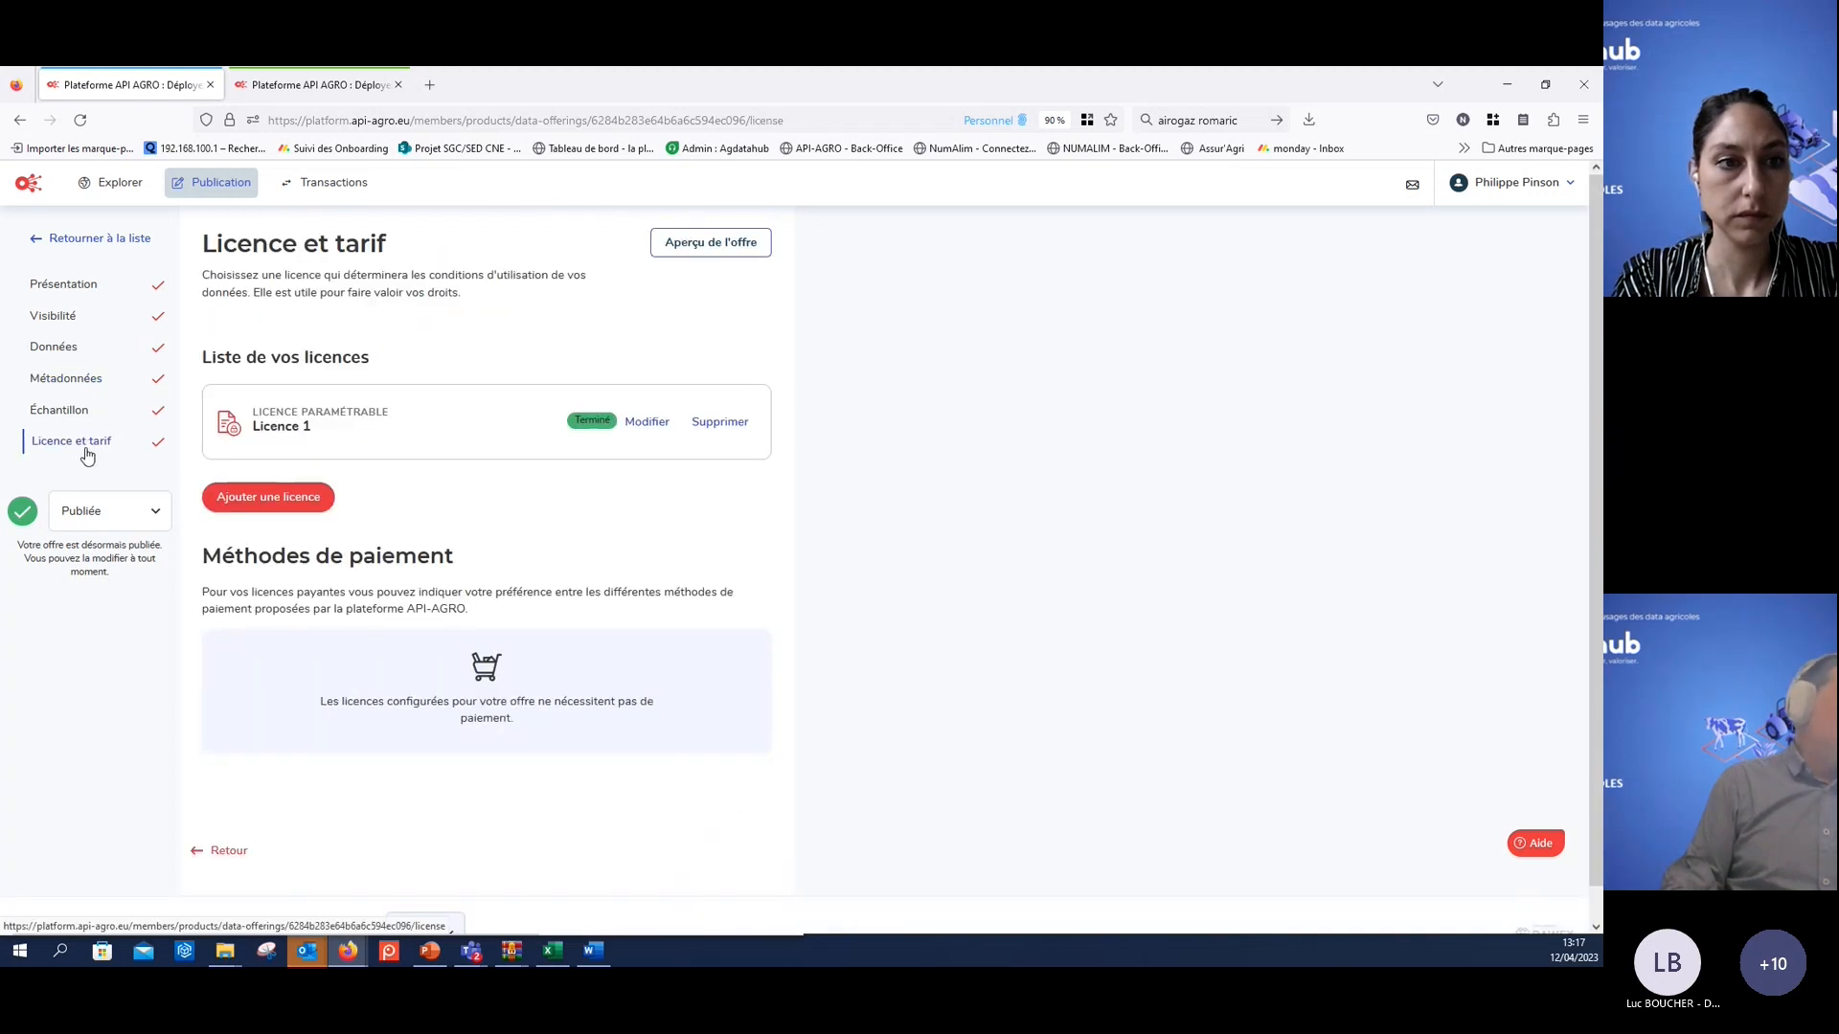
click(647, 421)
scroll(593, 540, down, 3)
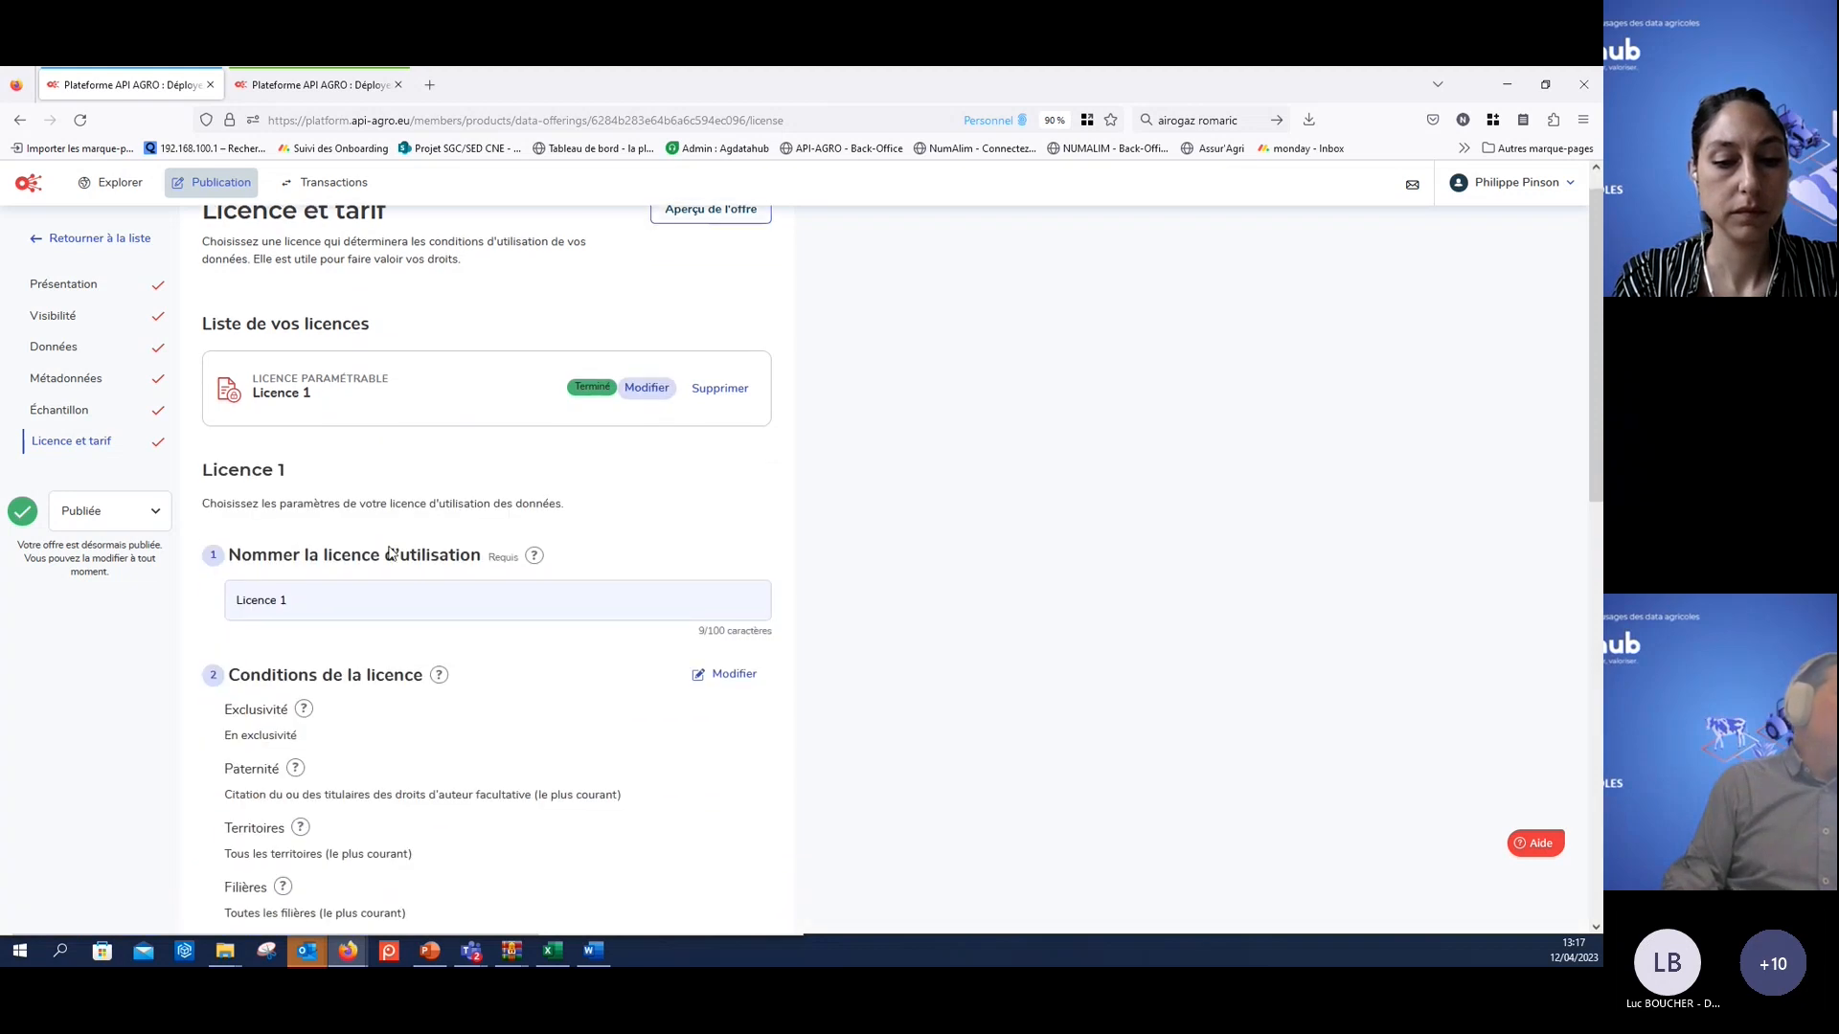
scroll(480, 642, down, 4)
scroll(390, 649, down, 3)
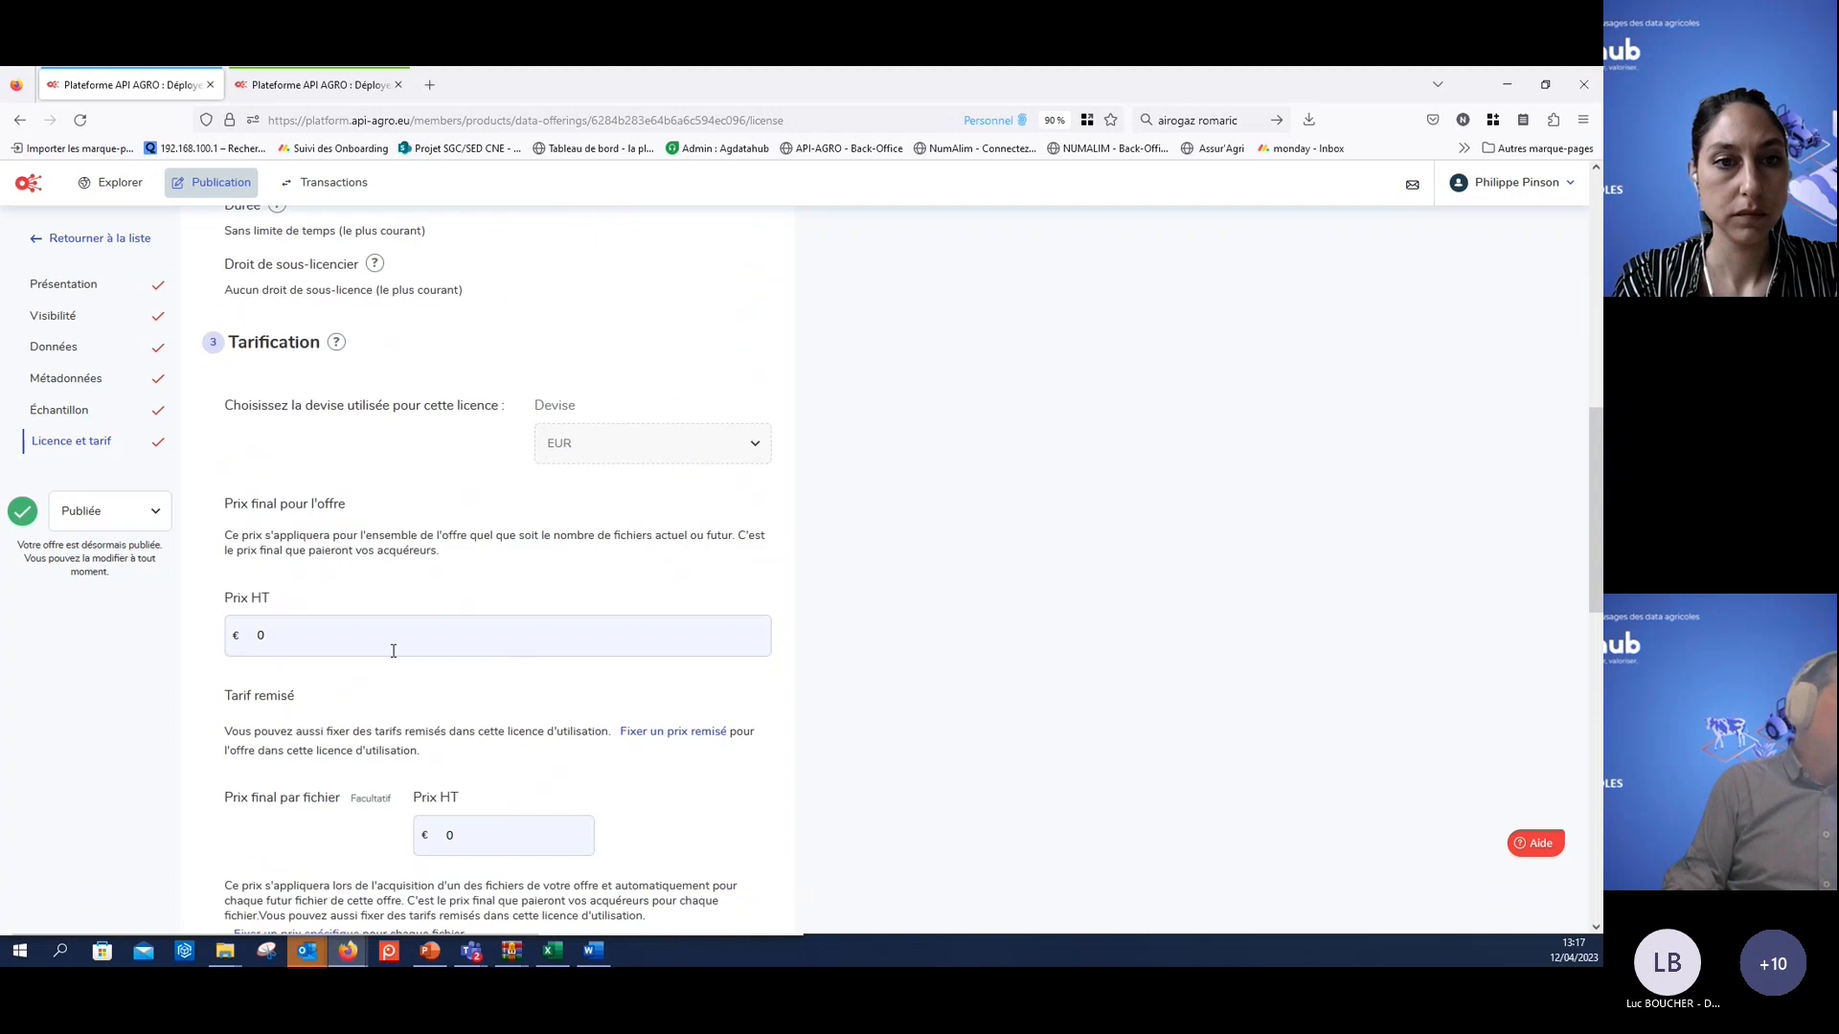
scroll(427, 686, down, 3)
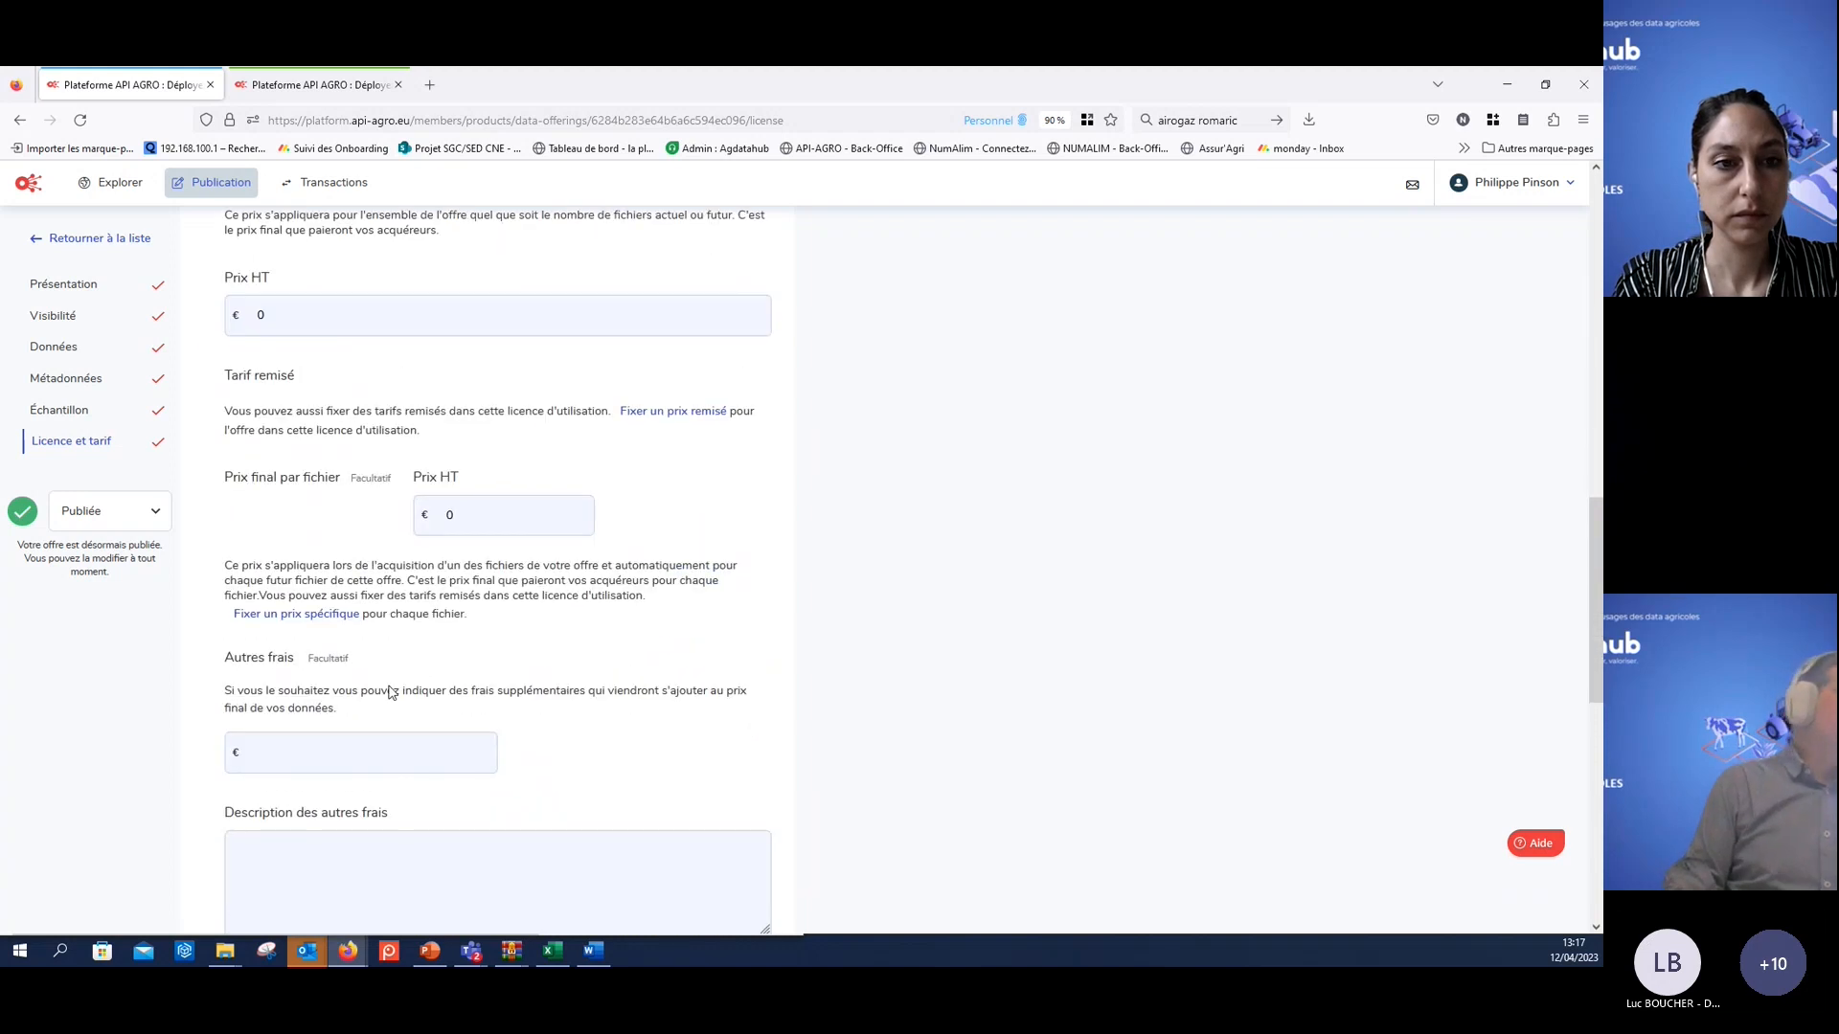
click(95, 520)
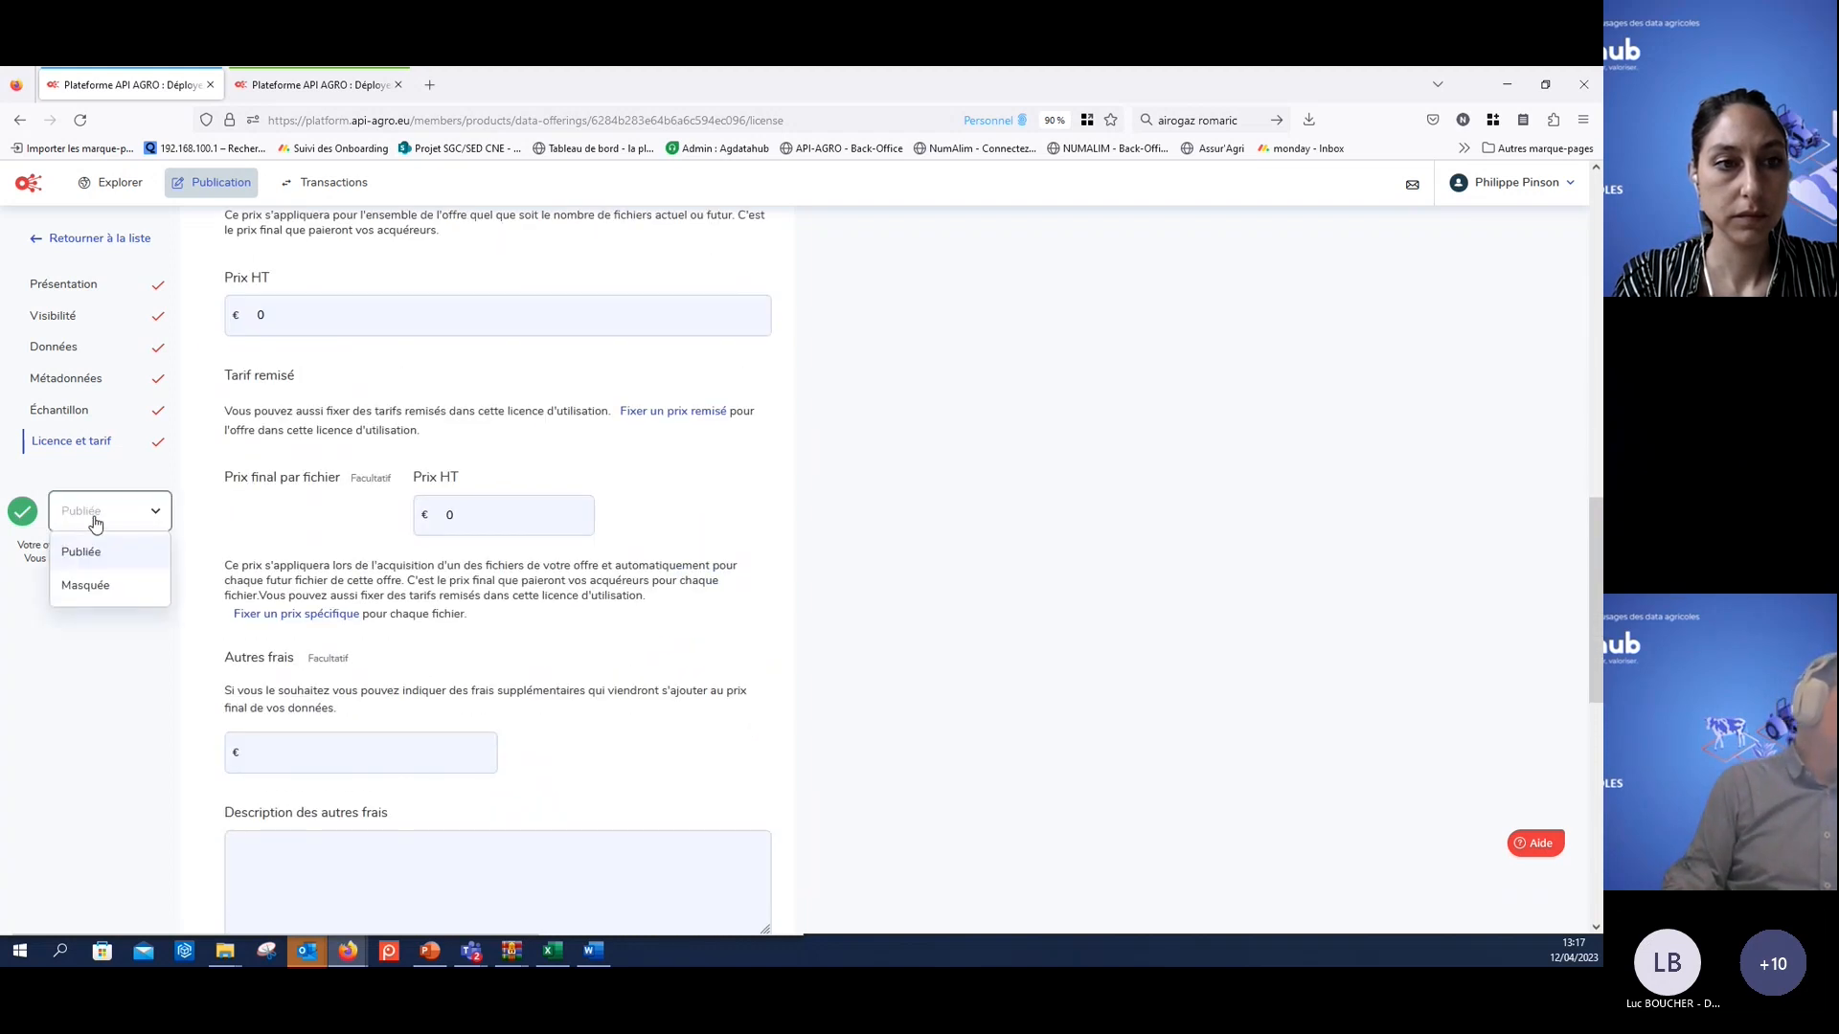
- Publish the offer with "Distribution sur validation", declaring the authorisations and rights needed to supply the data to third parties
click(101, 552)
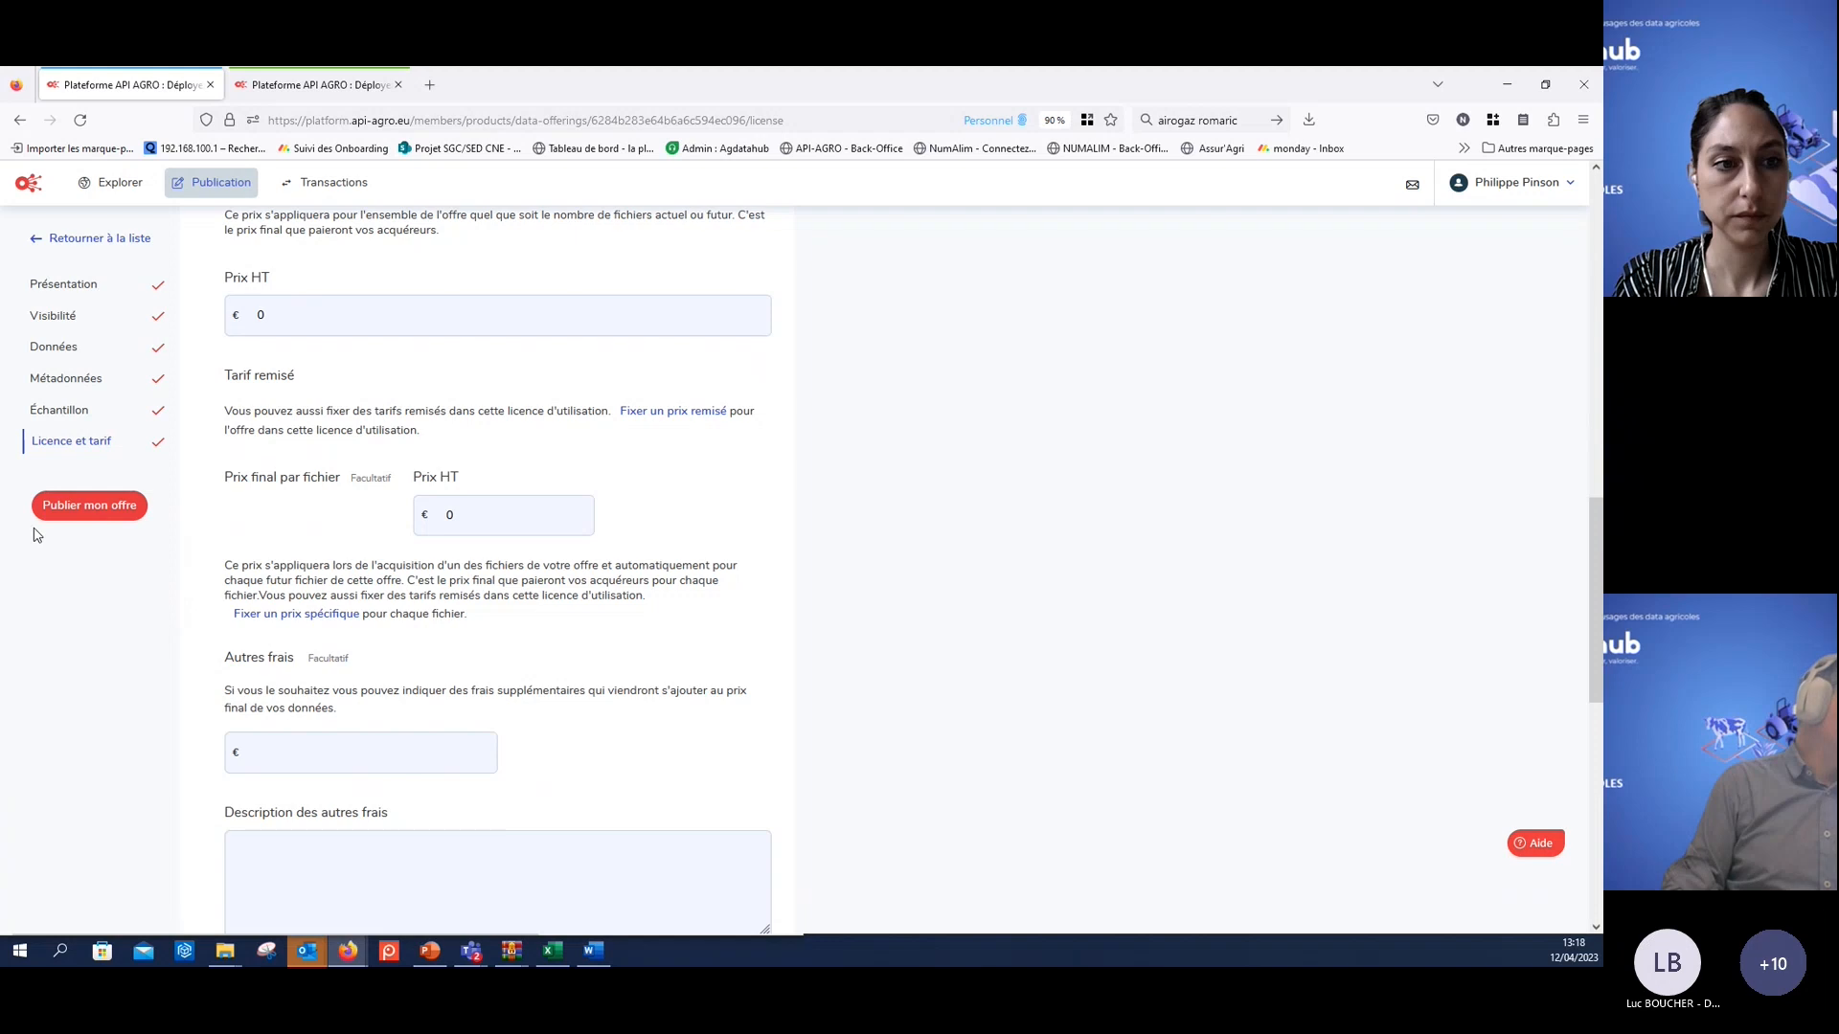
click(125, 504)
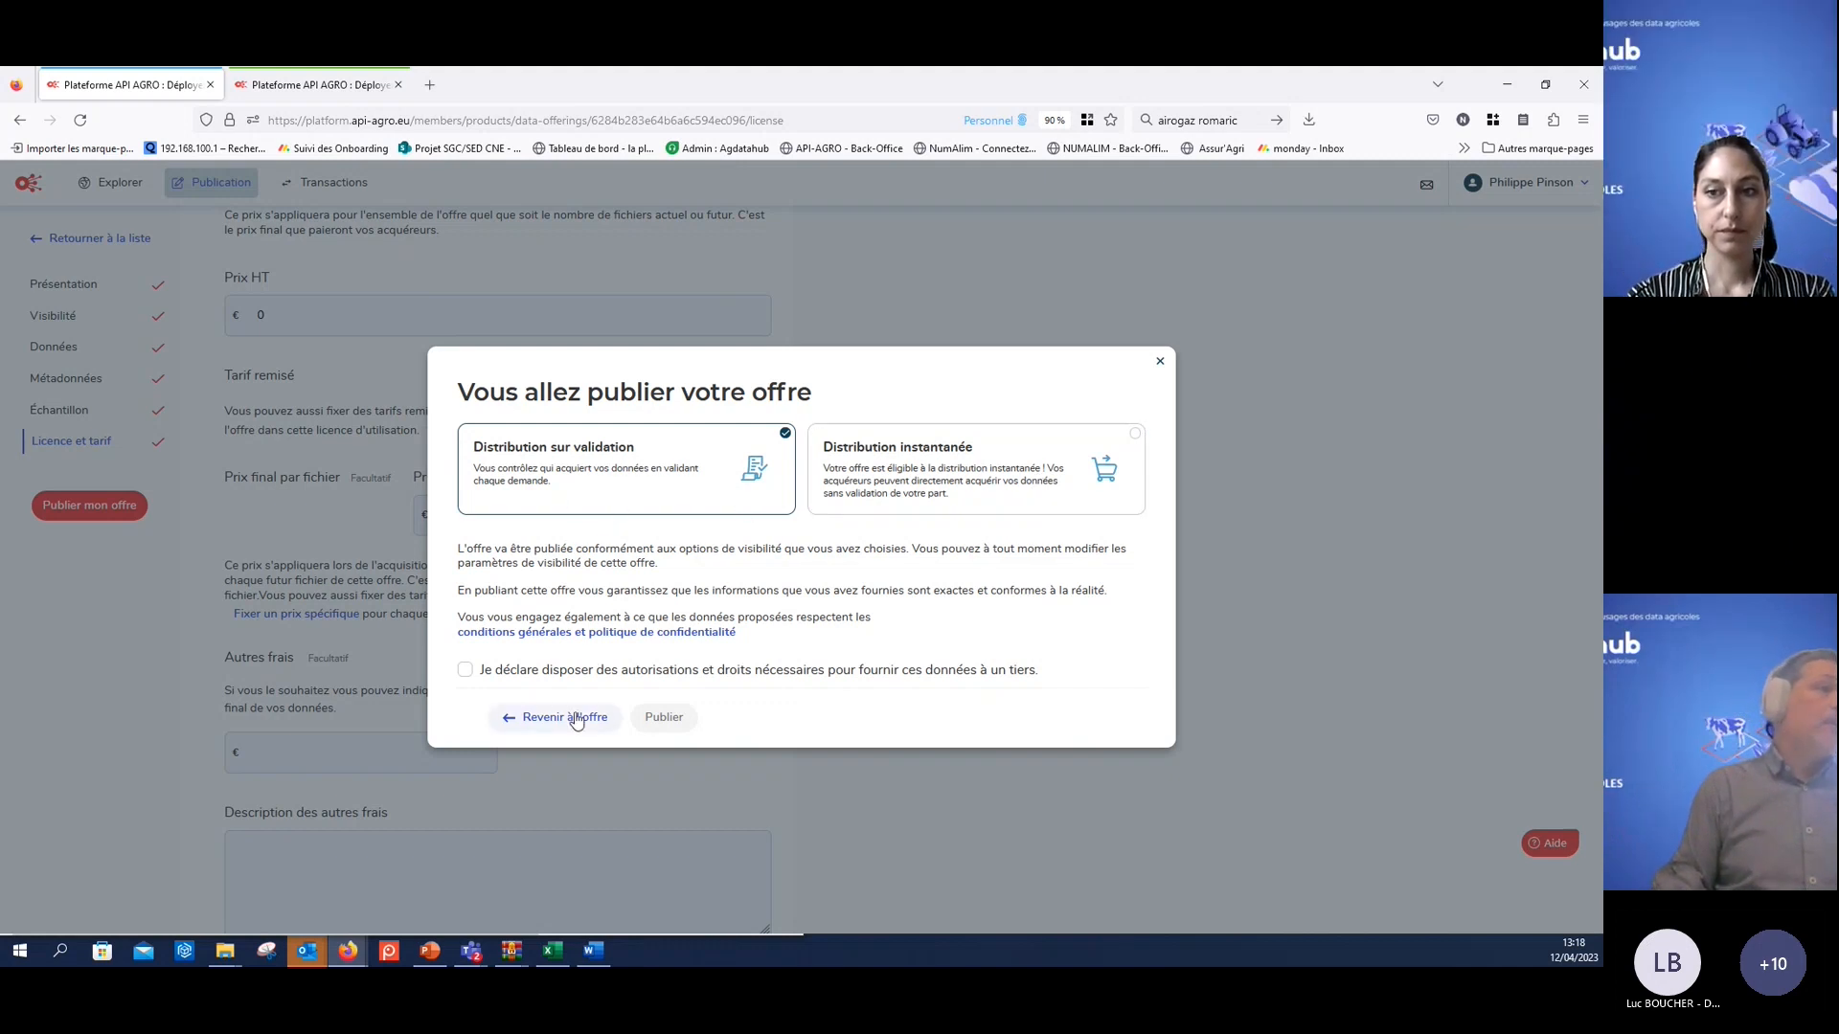
click(468, 674)
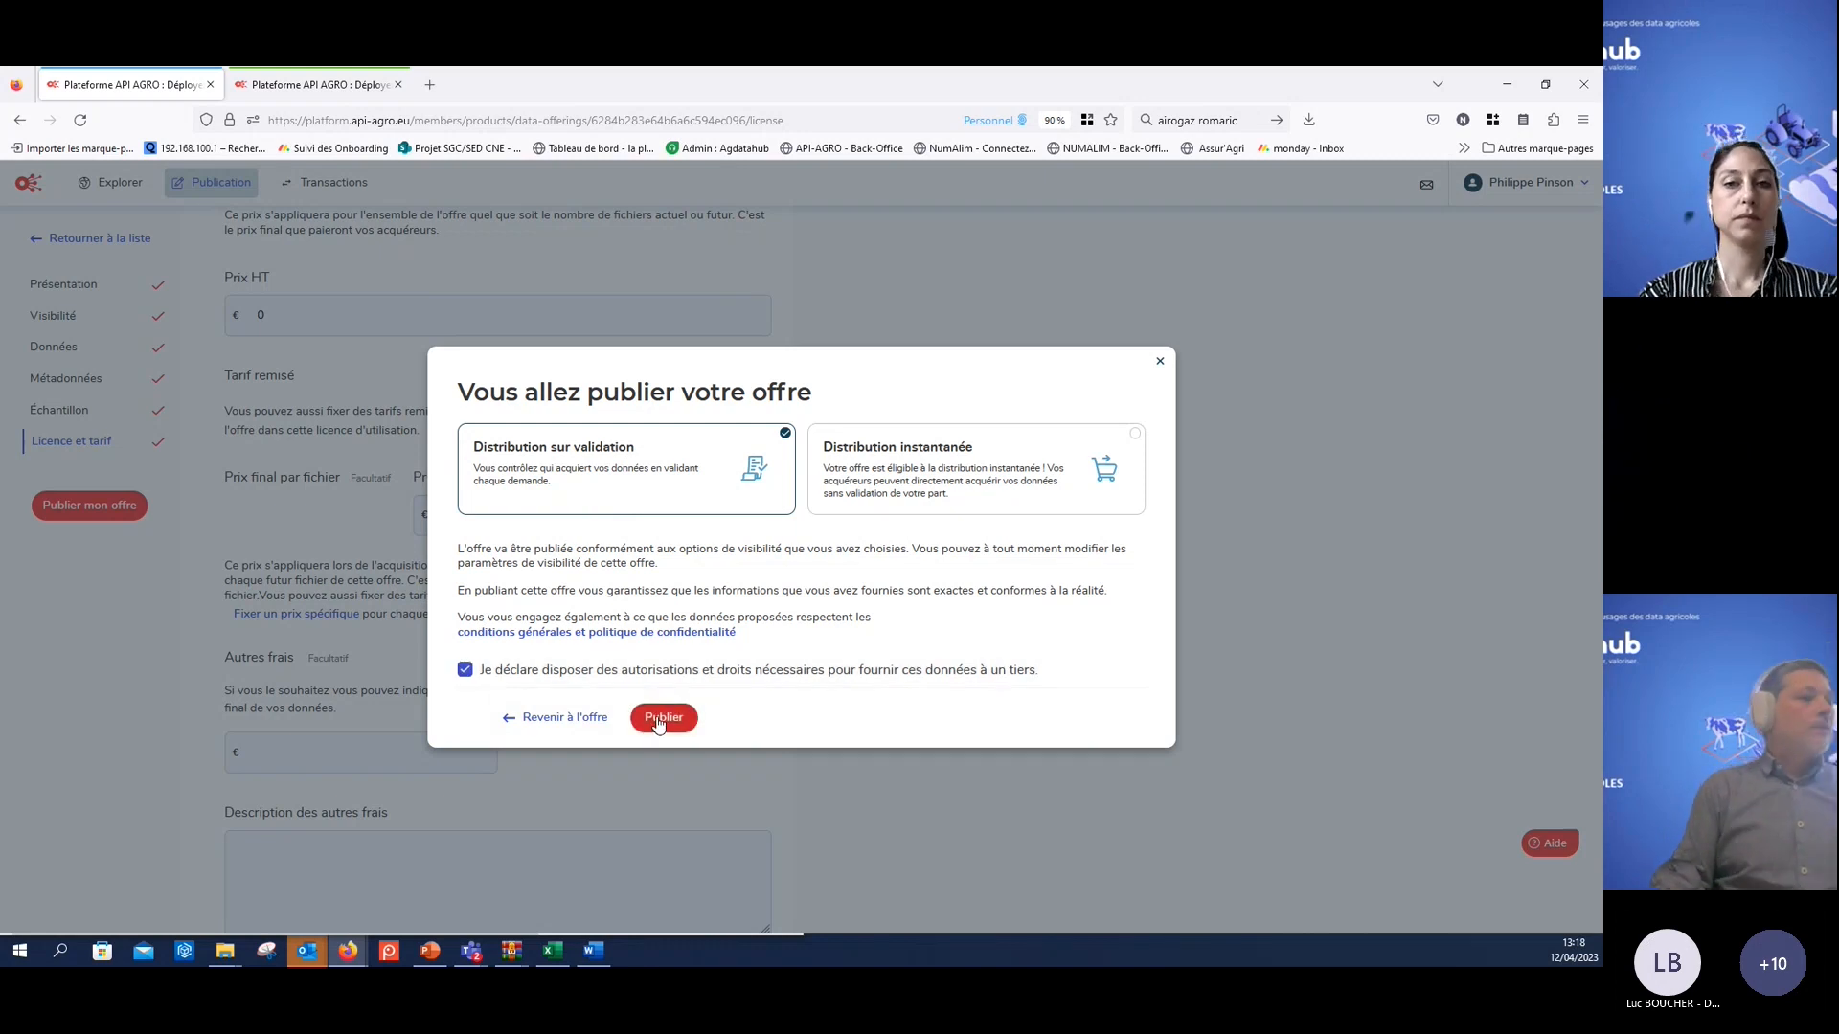
click(661, 719)
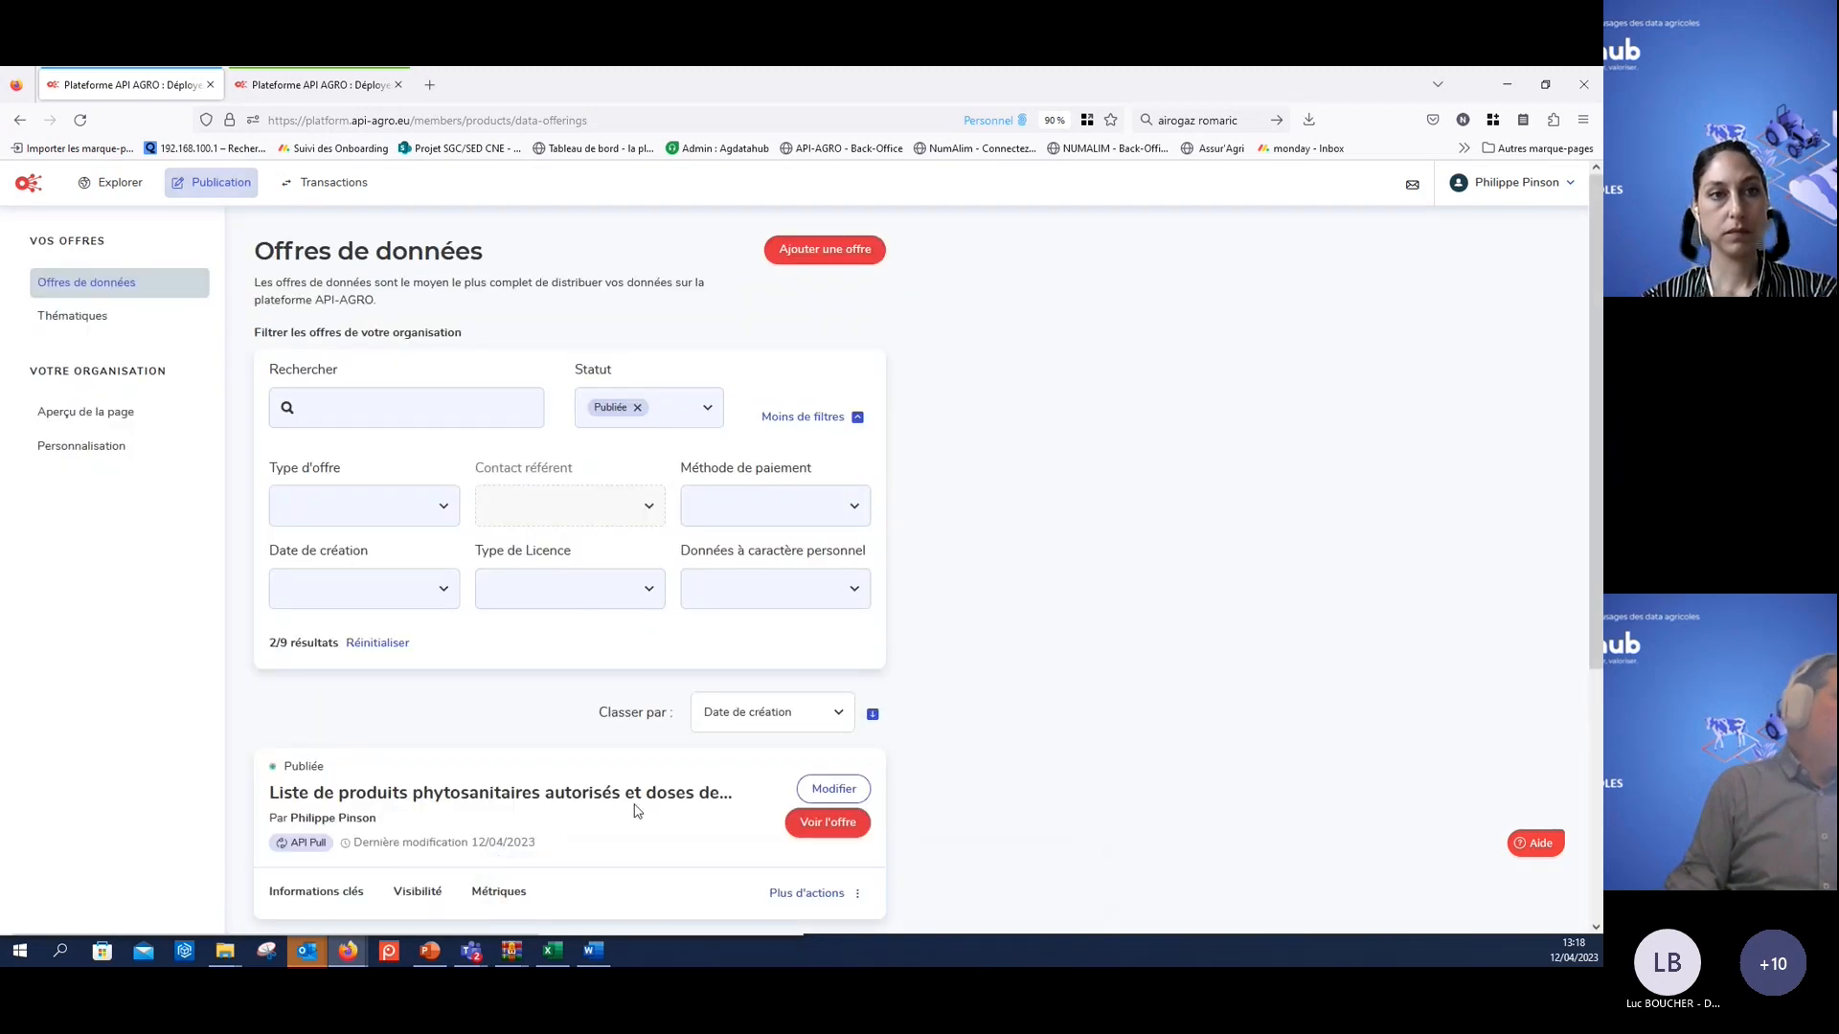
- Open the "Liste de produits phytosanitaires autorisés et doses de référence" offer for editing and review its API URLs
click(833, 789)
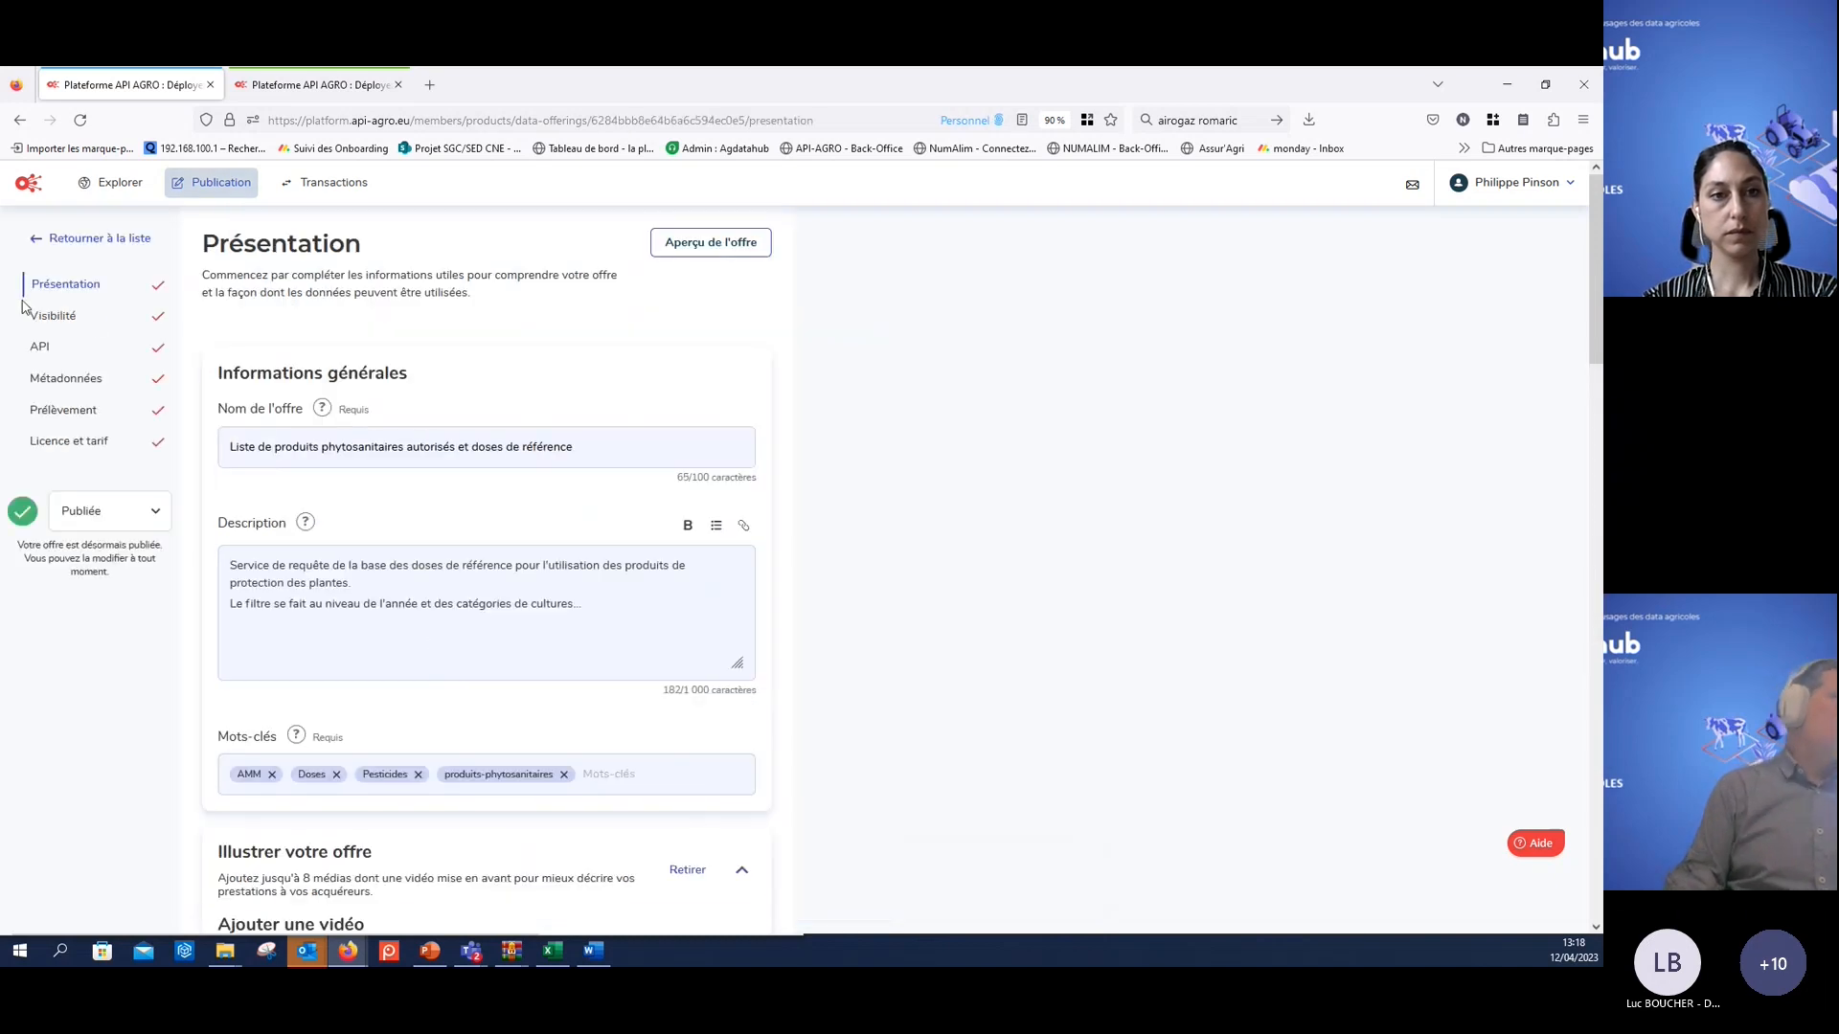
click(49, 352)
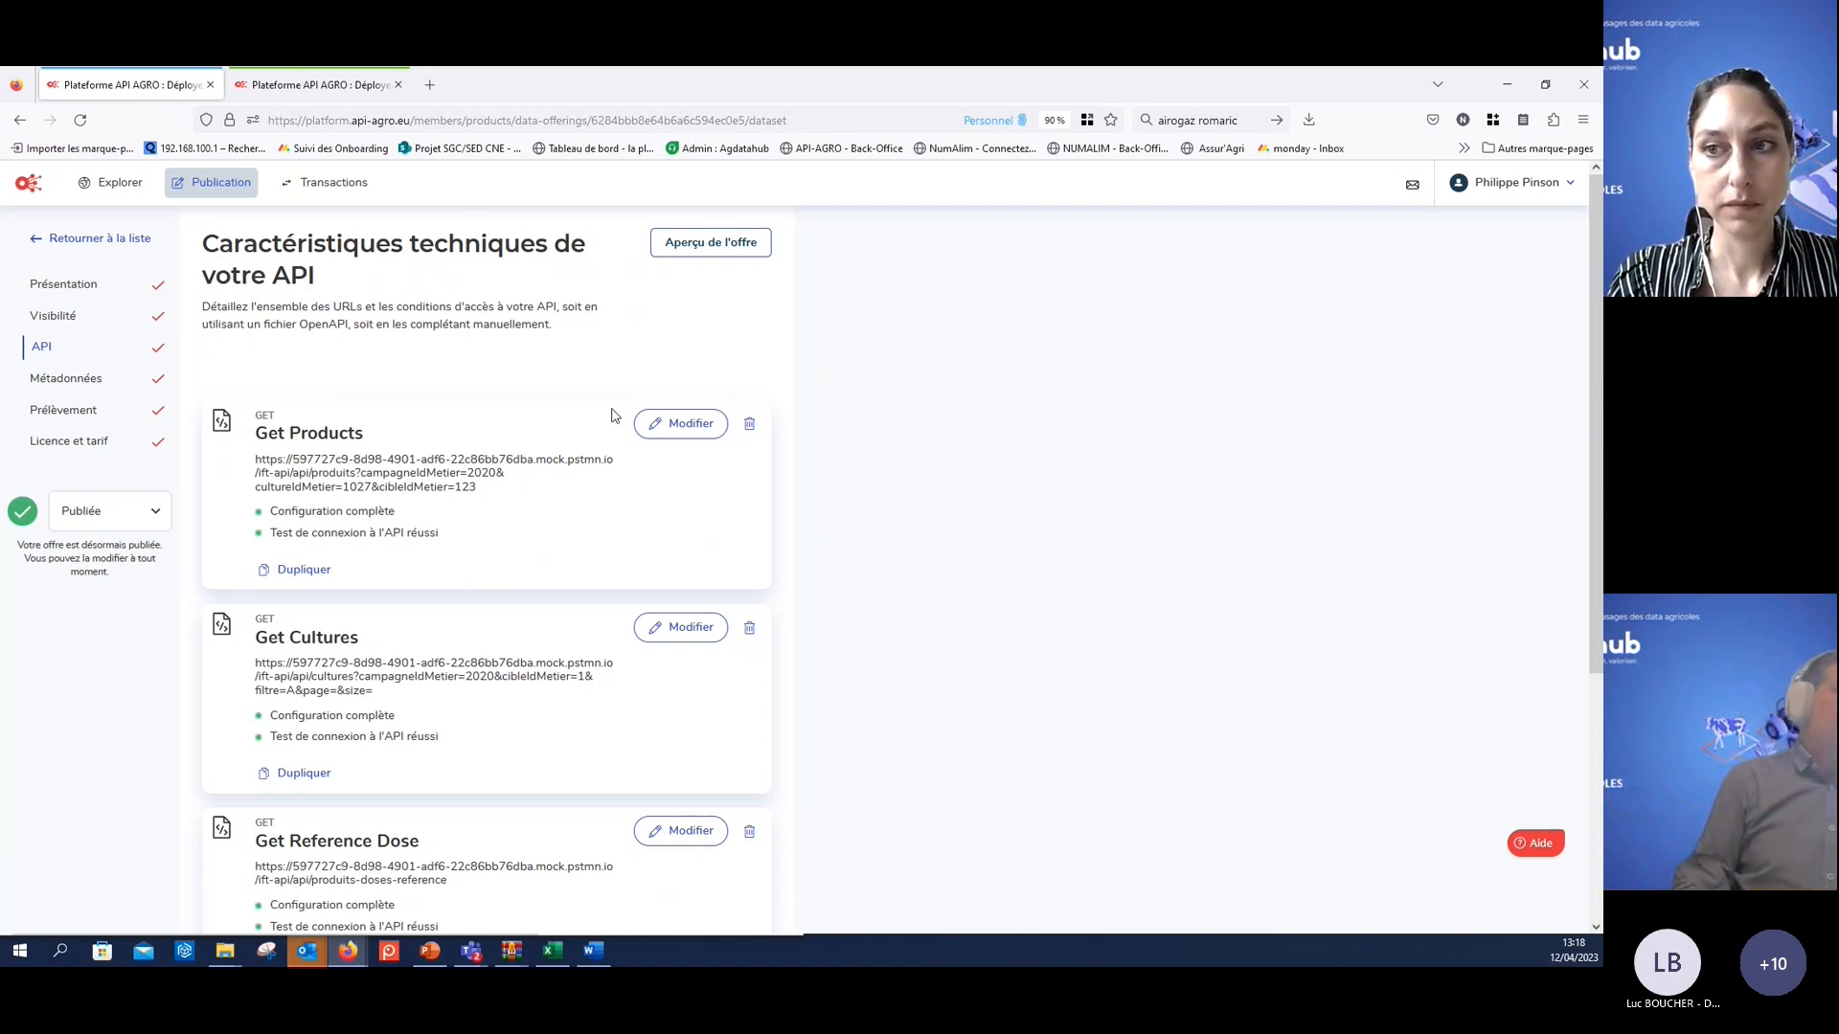
scroll(508, 690, down, 4)
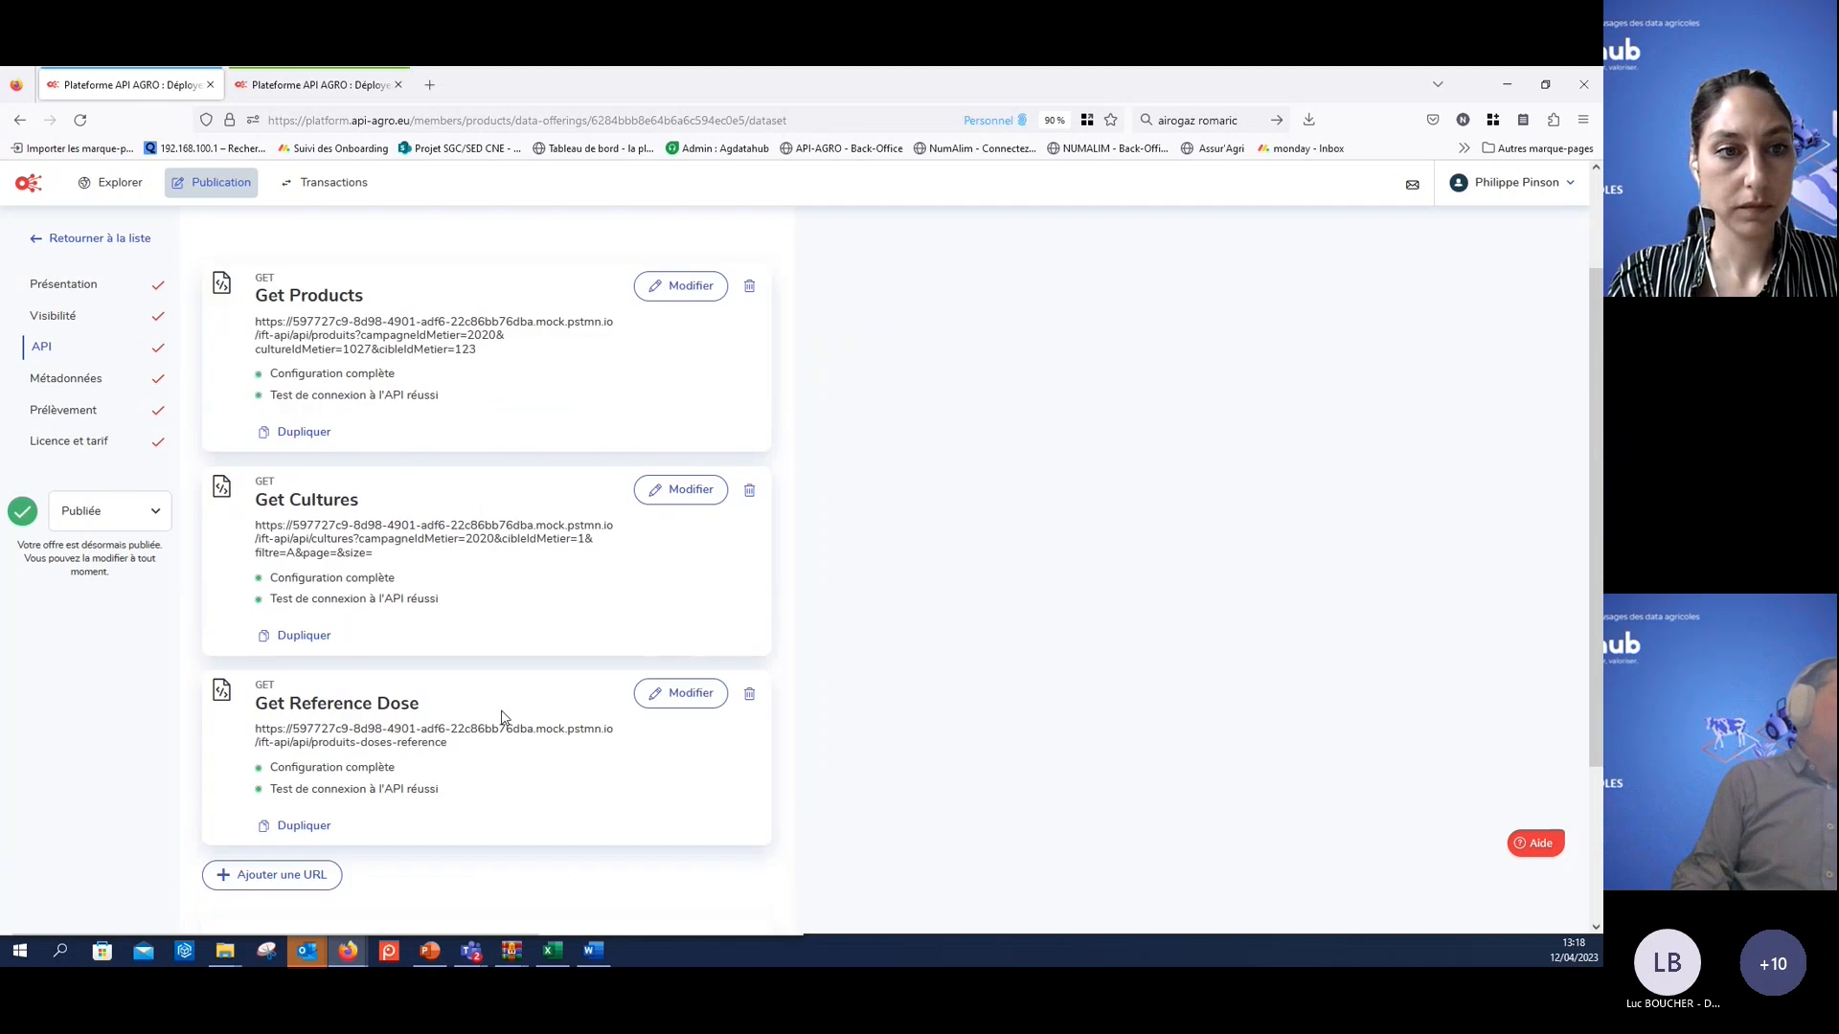
- Show the methods for adding a new API URL, and review the configuration sections of the Get Products URL
click(271, 650)
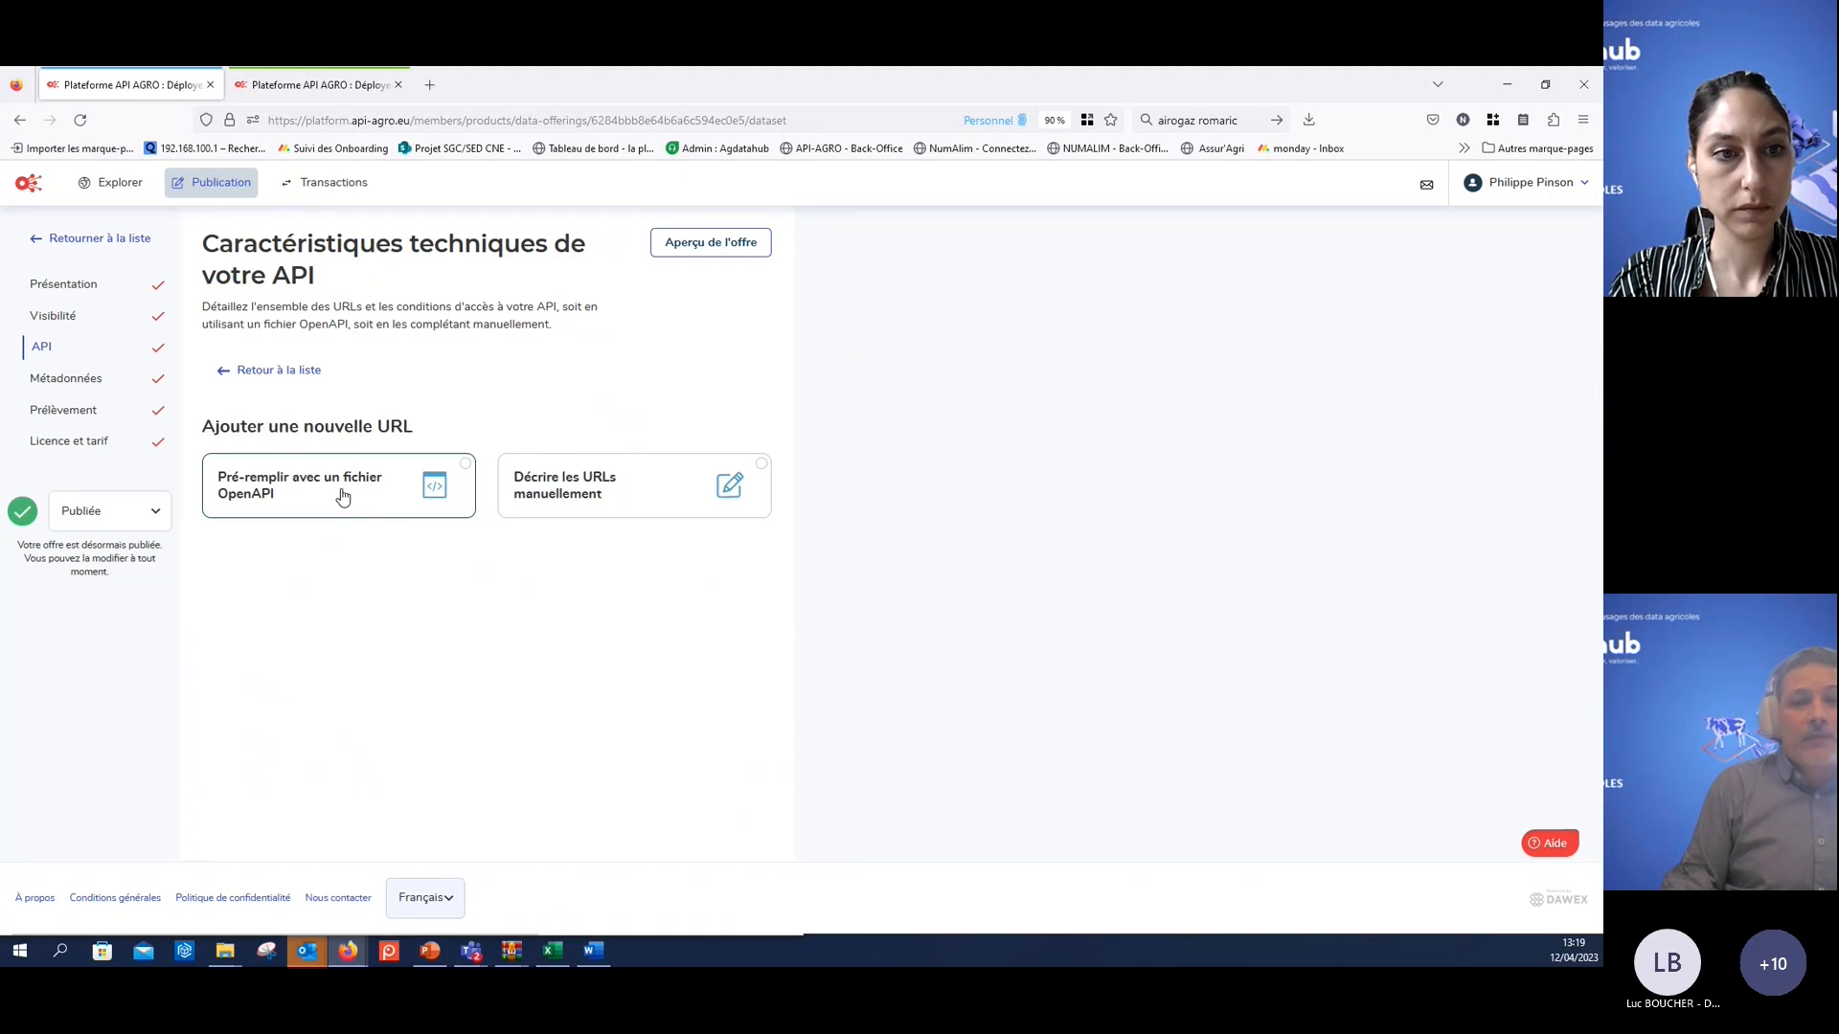
click(262, 376)
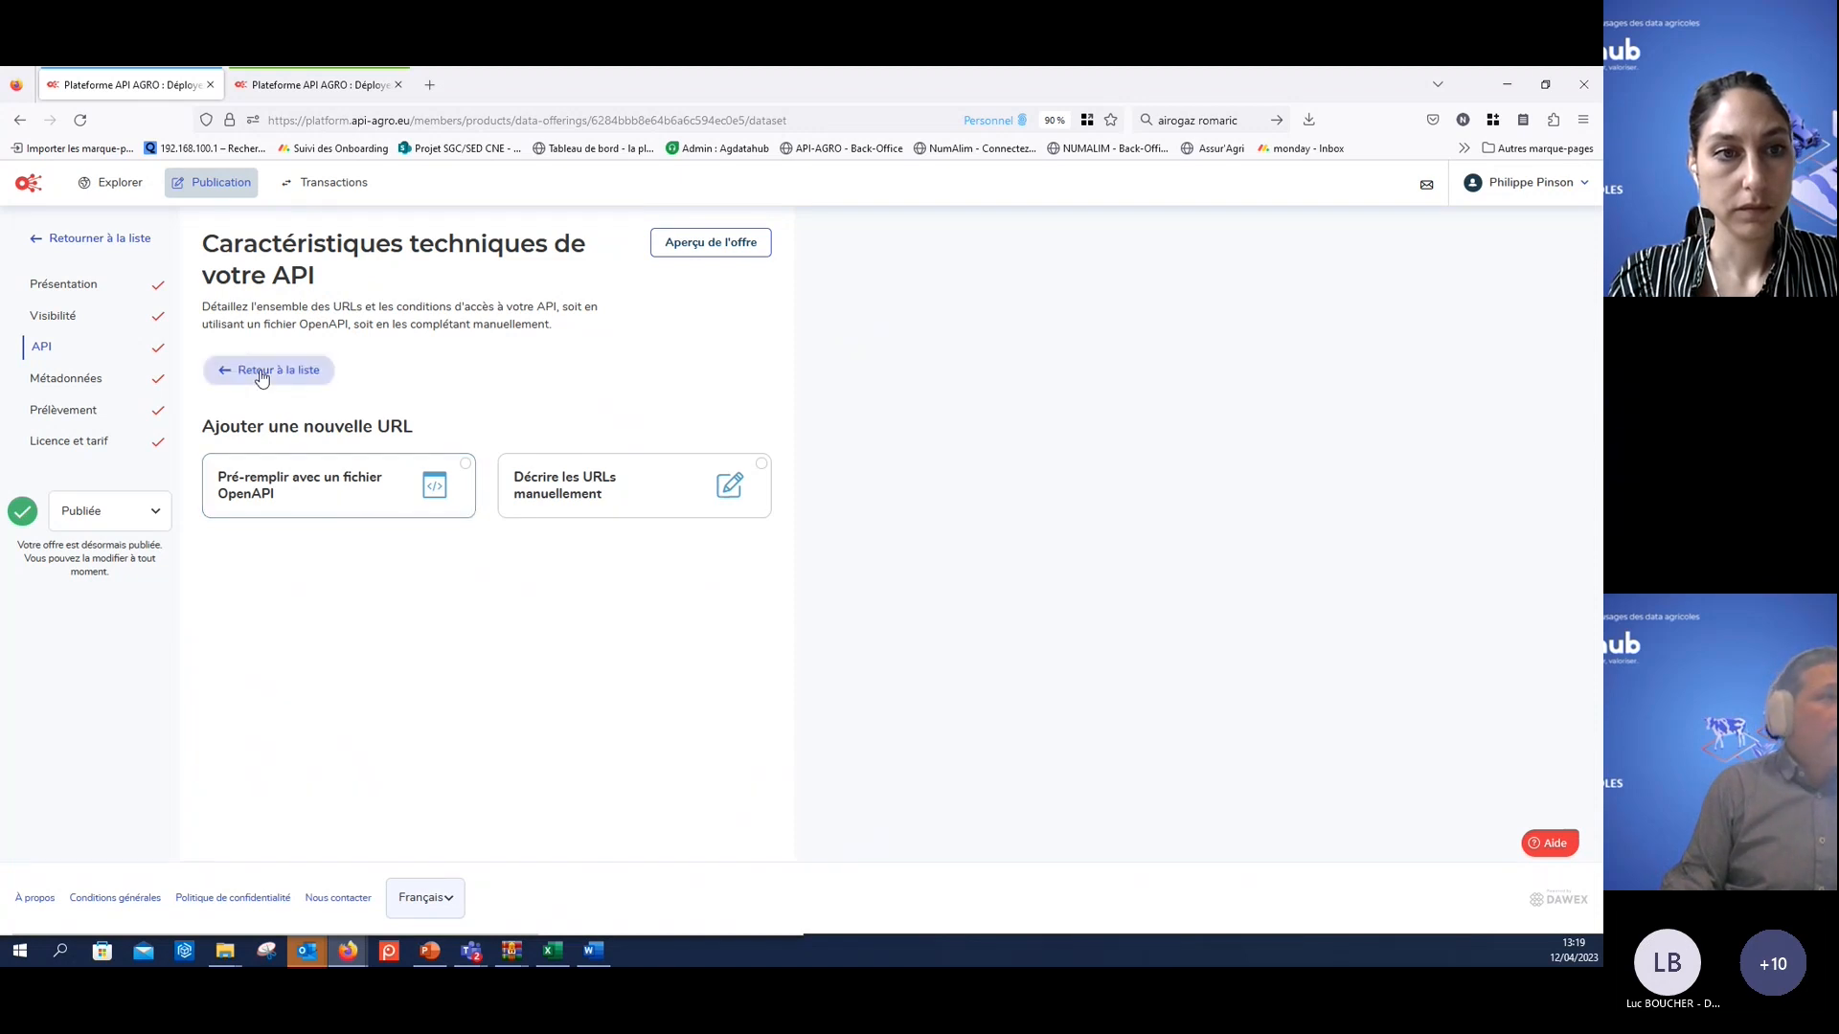
click(685, 433)
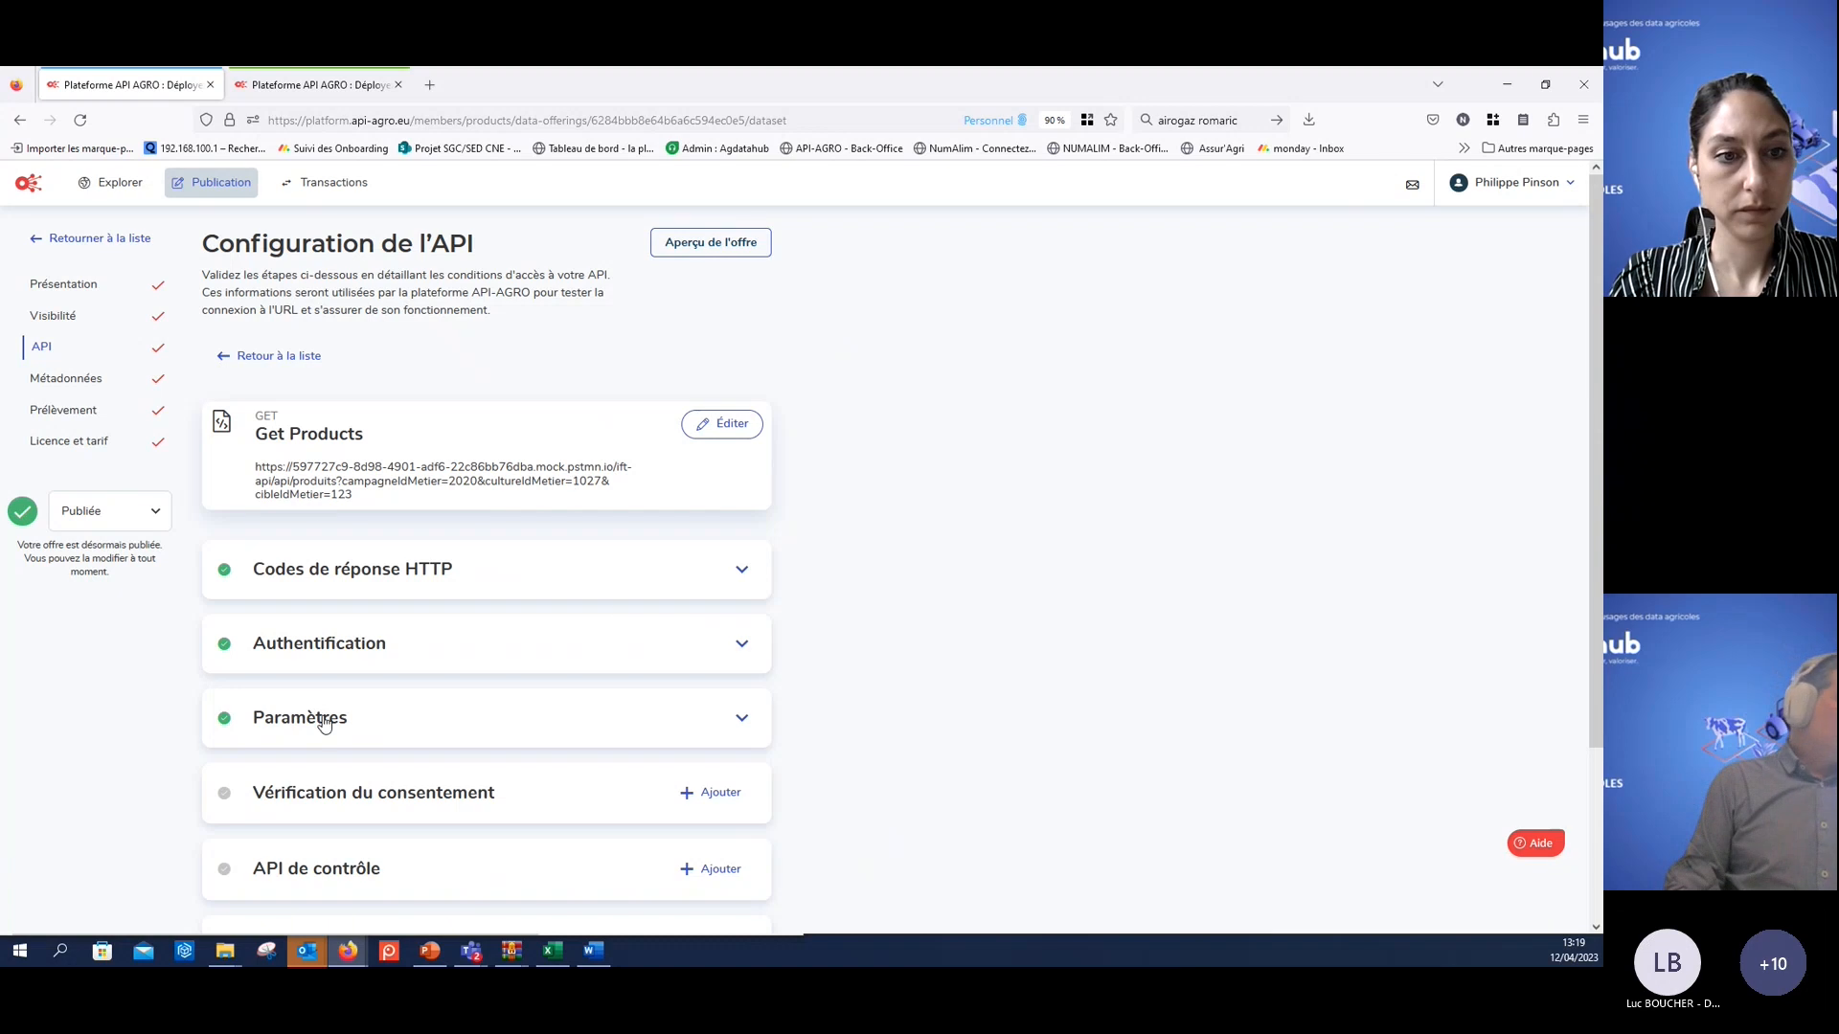
scroll(456, 767, down, 2)
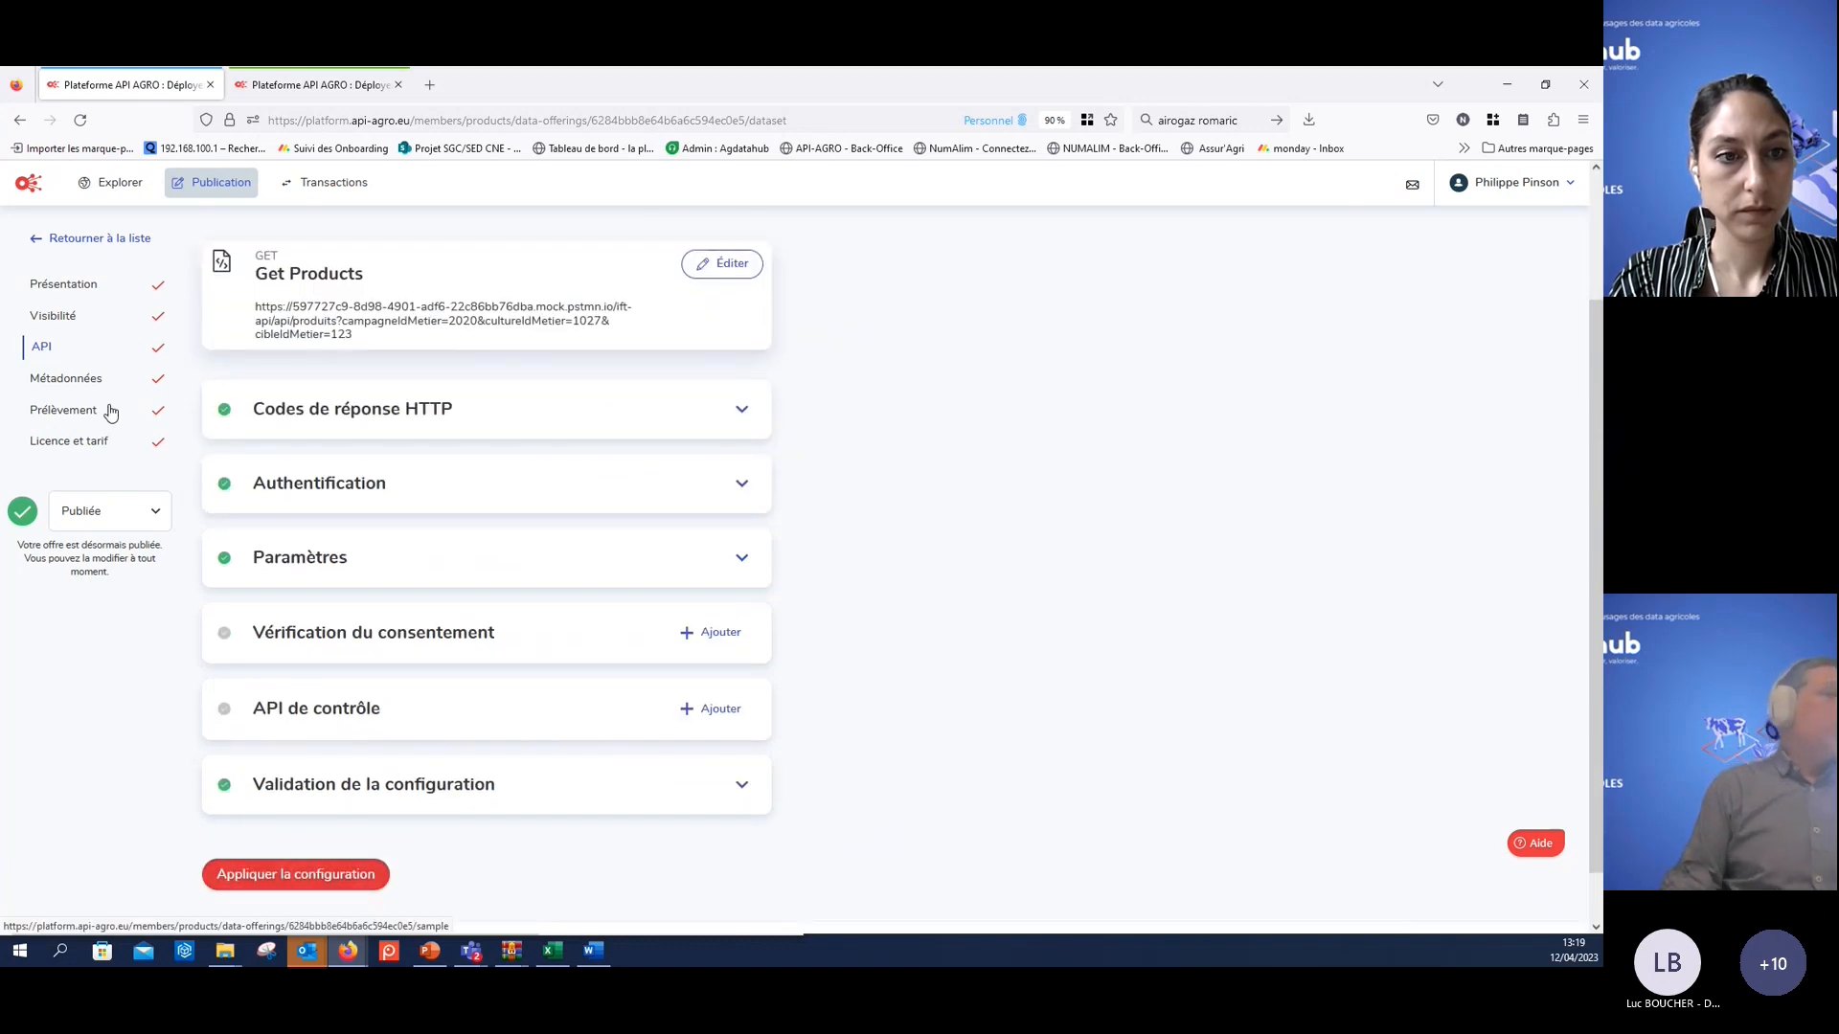
- Open the API offer's Licence 1 for editing and review its conditions, pricing modes and payment methods
click(74, 447)
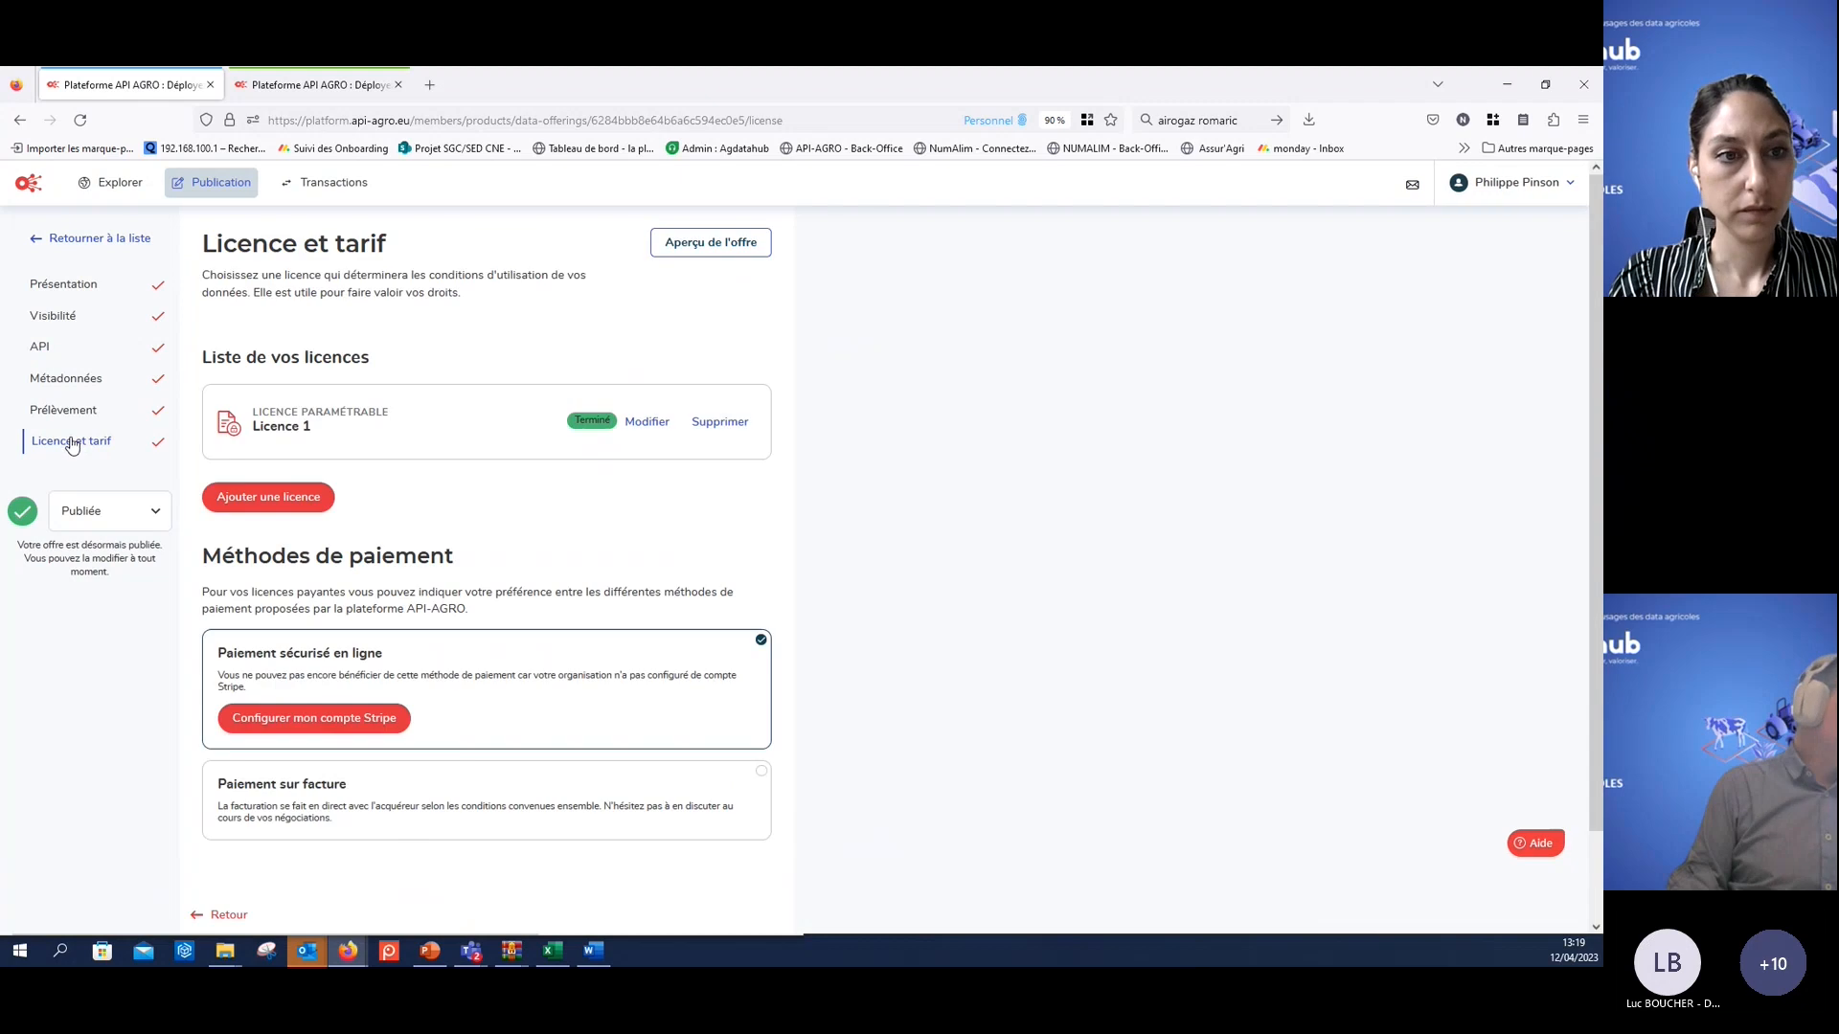
click(643, 421)
scroll(659, 490, down, 8)
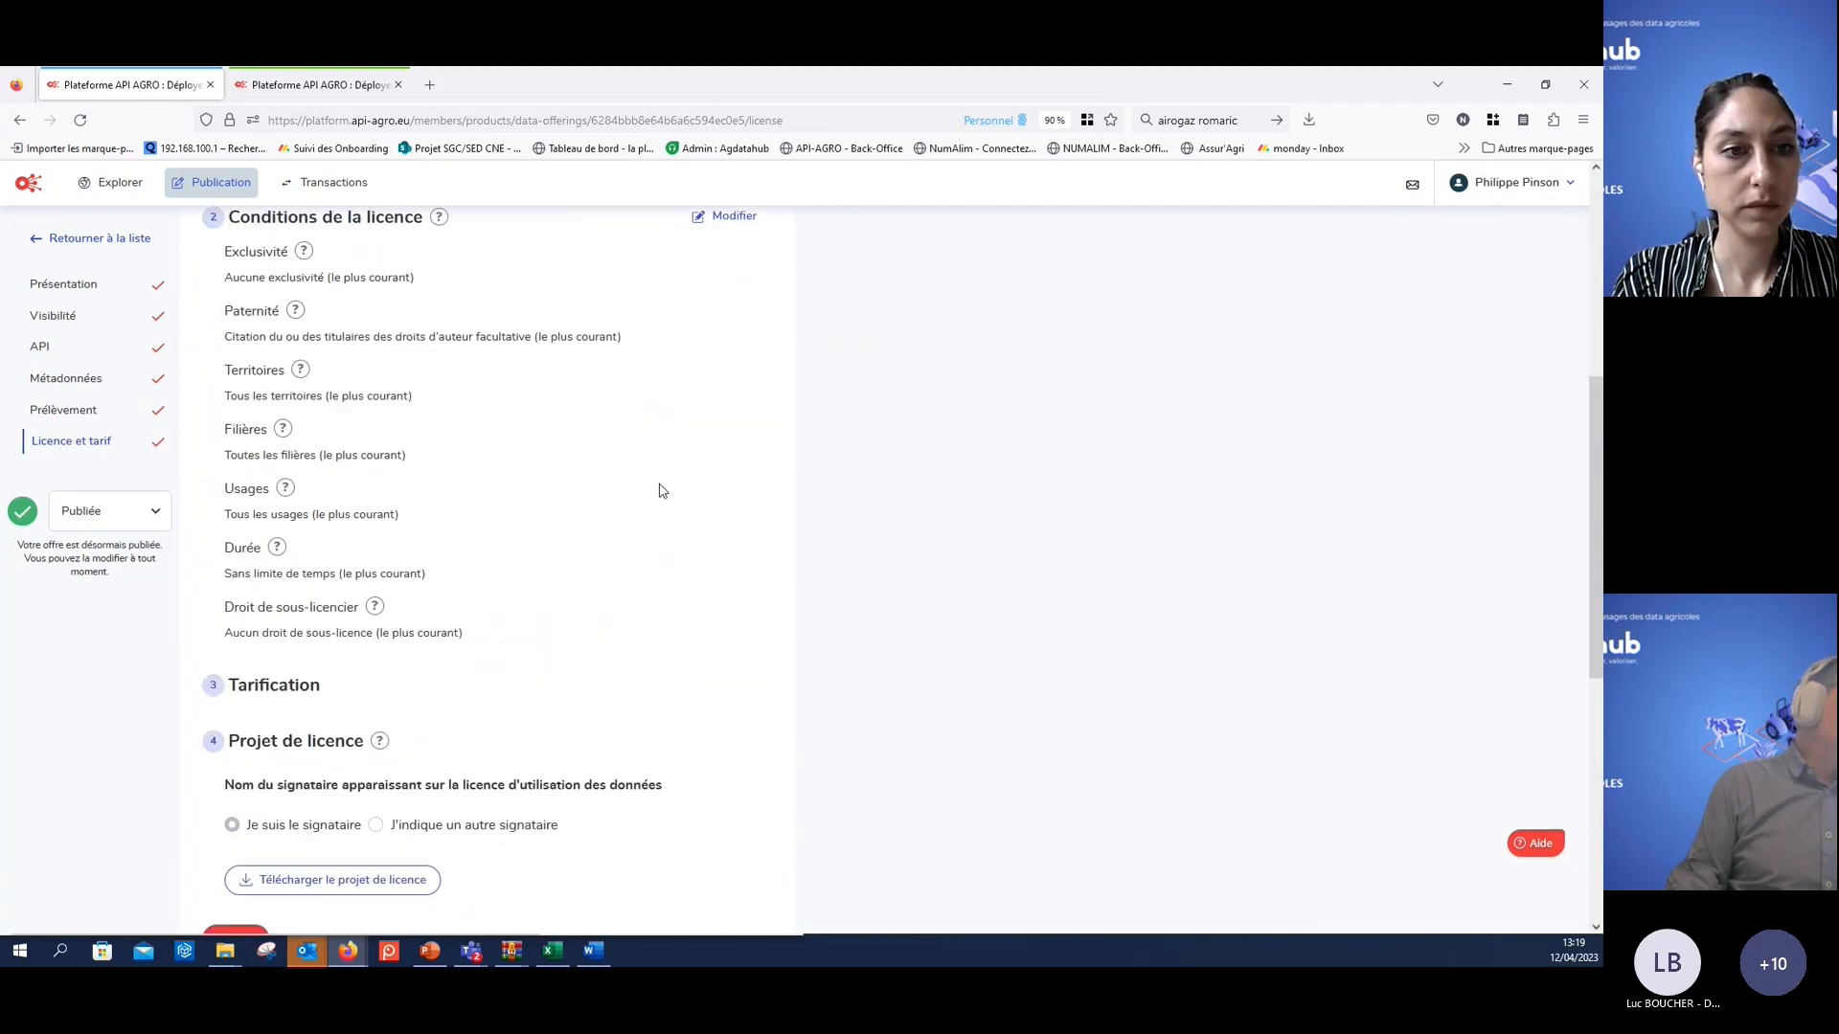
scroll(659, 492, down, 2)
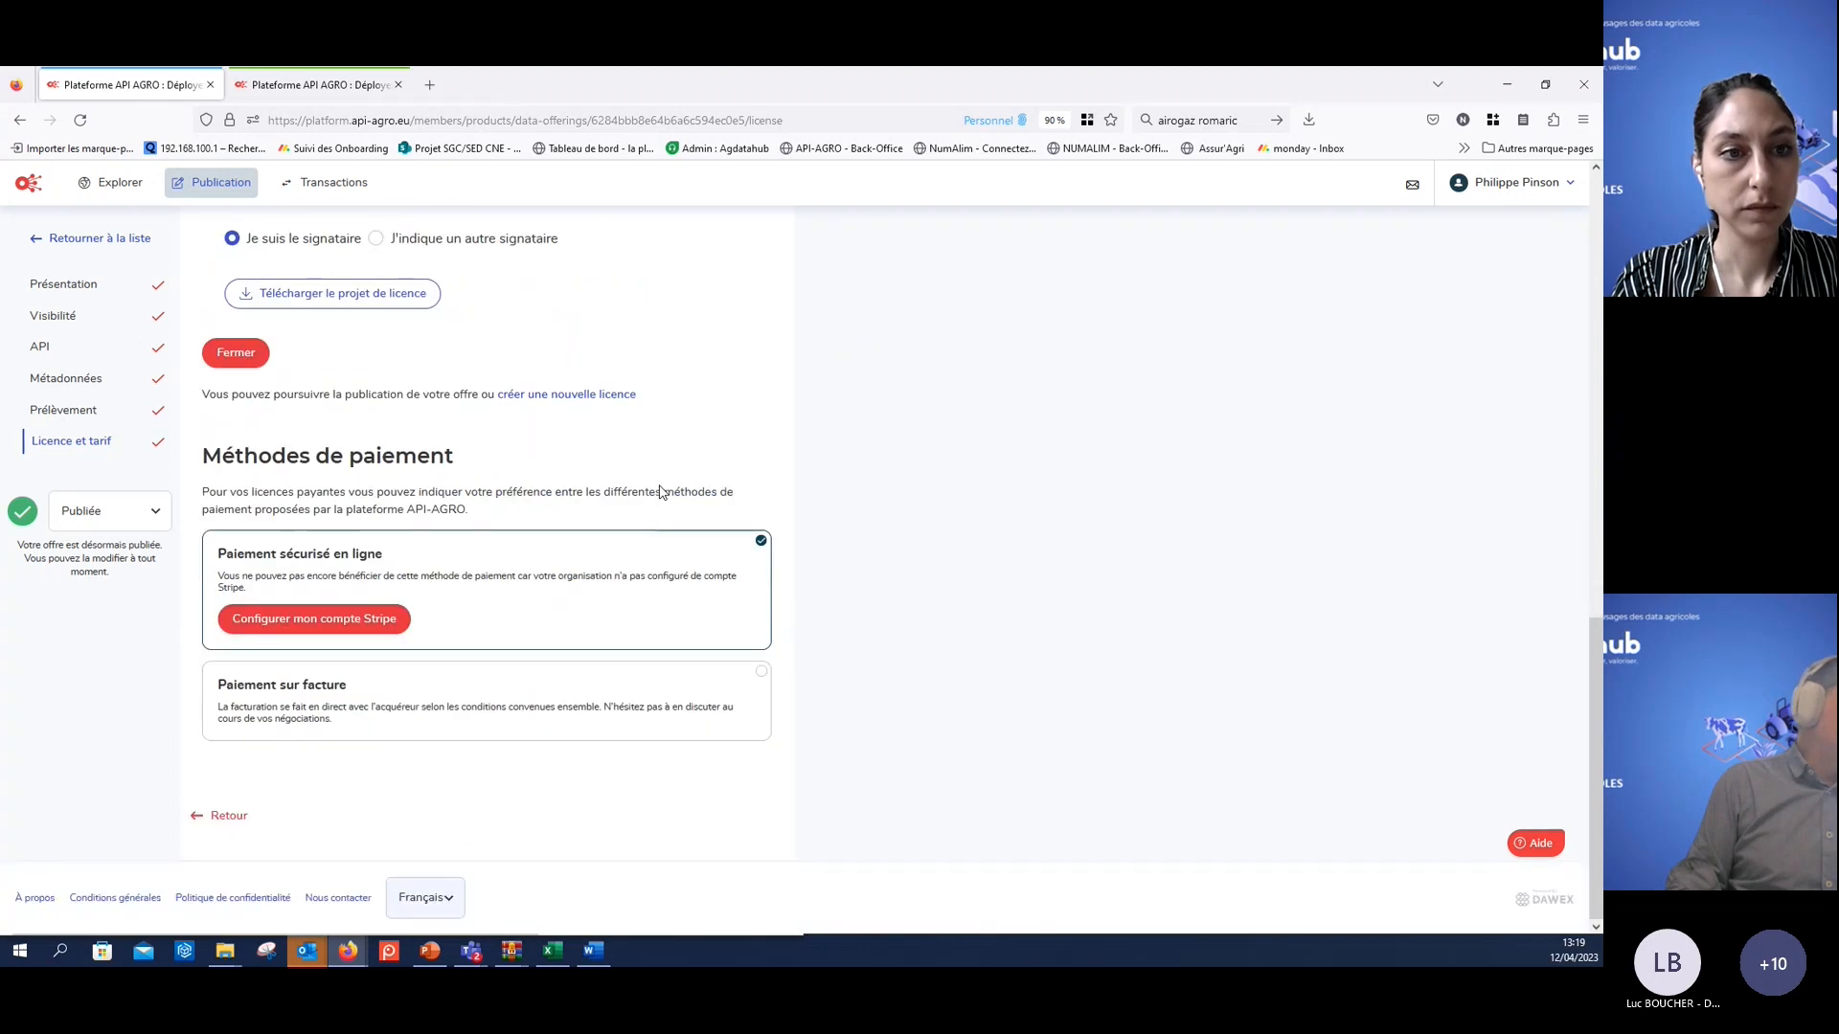
scroll(632, 494, up, 5)
scroll(607, 500, up, 4)
scroll(607, 500, down, 5)
scroll(611, 499, down, 2)
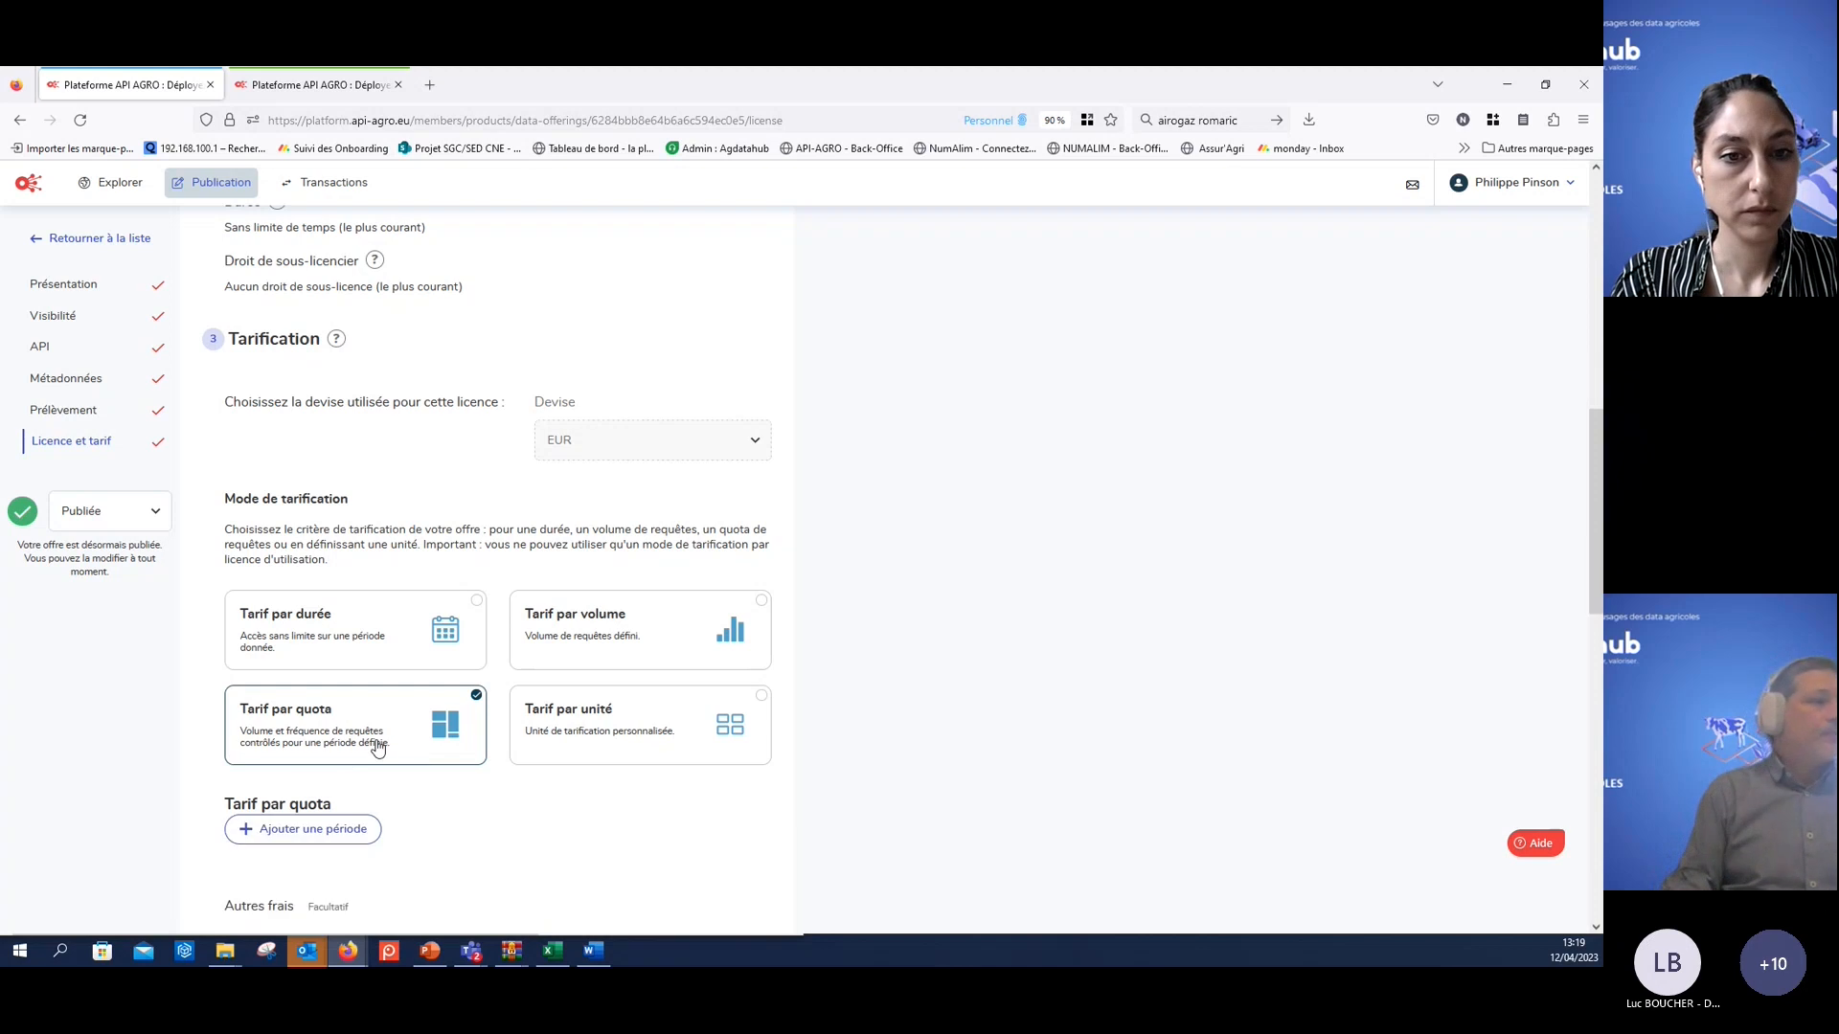
- Add a 1-month quota rate to Licence 1 for 100 requests per second, priced at €100 excluding tax
scroll(403, 738, down, 2)
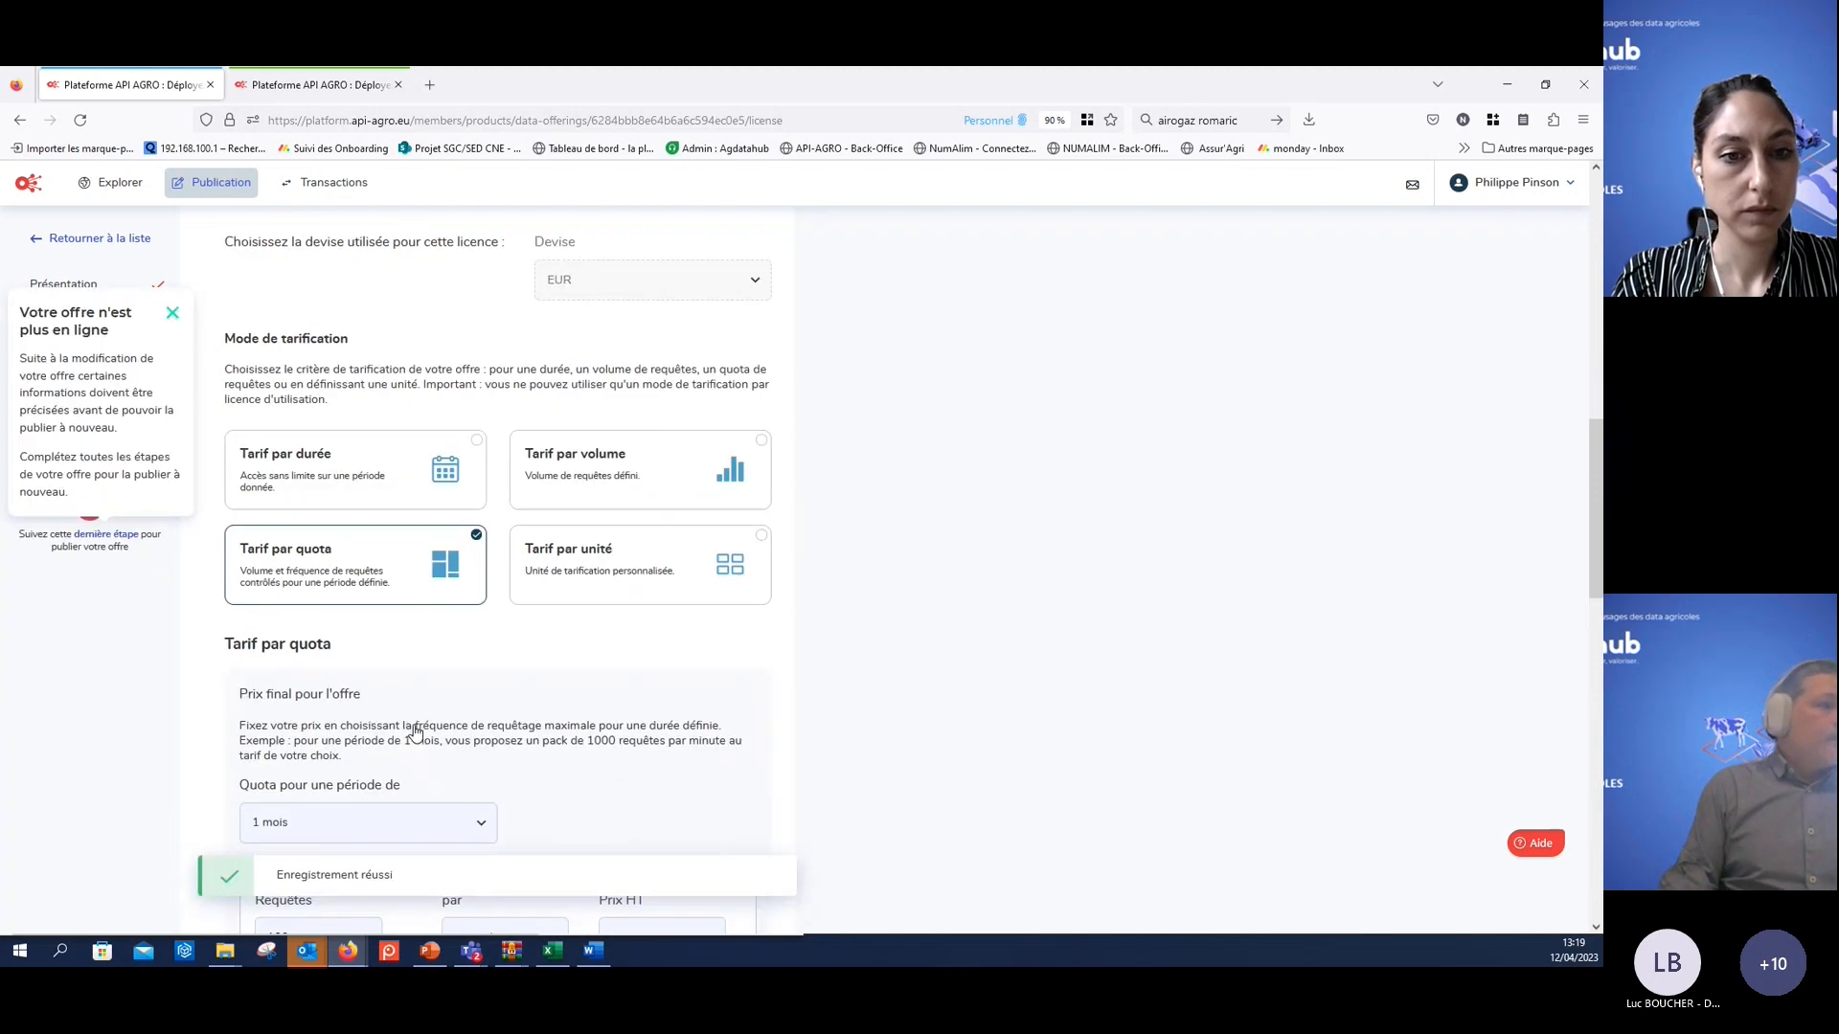
scroll(421, 733, down, 3)
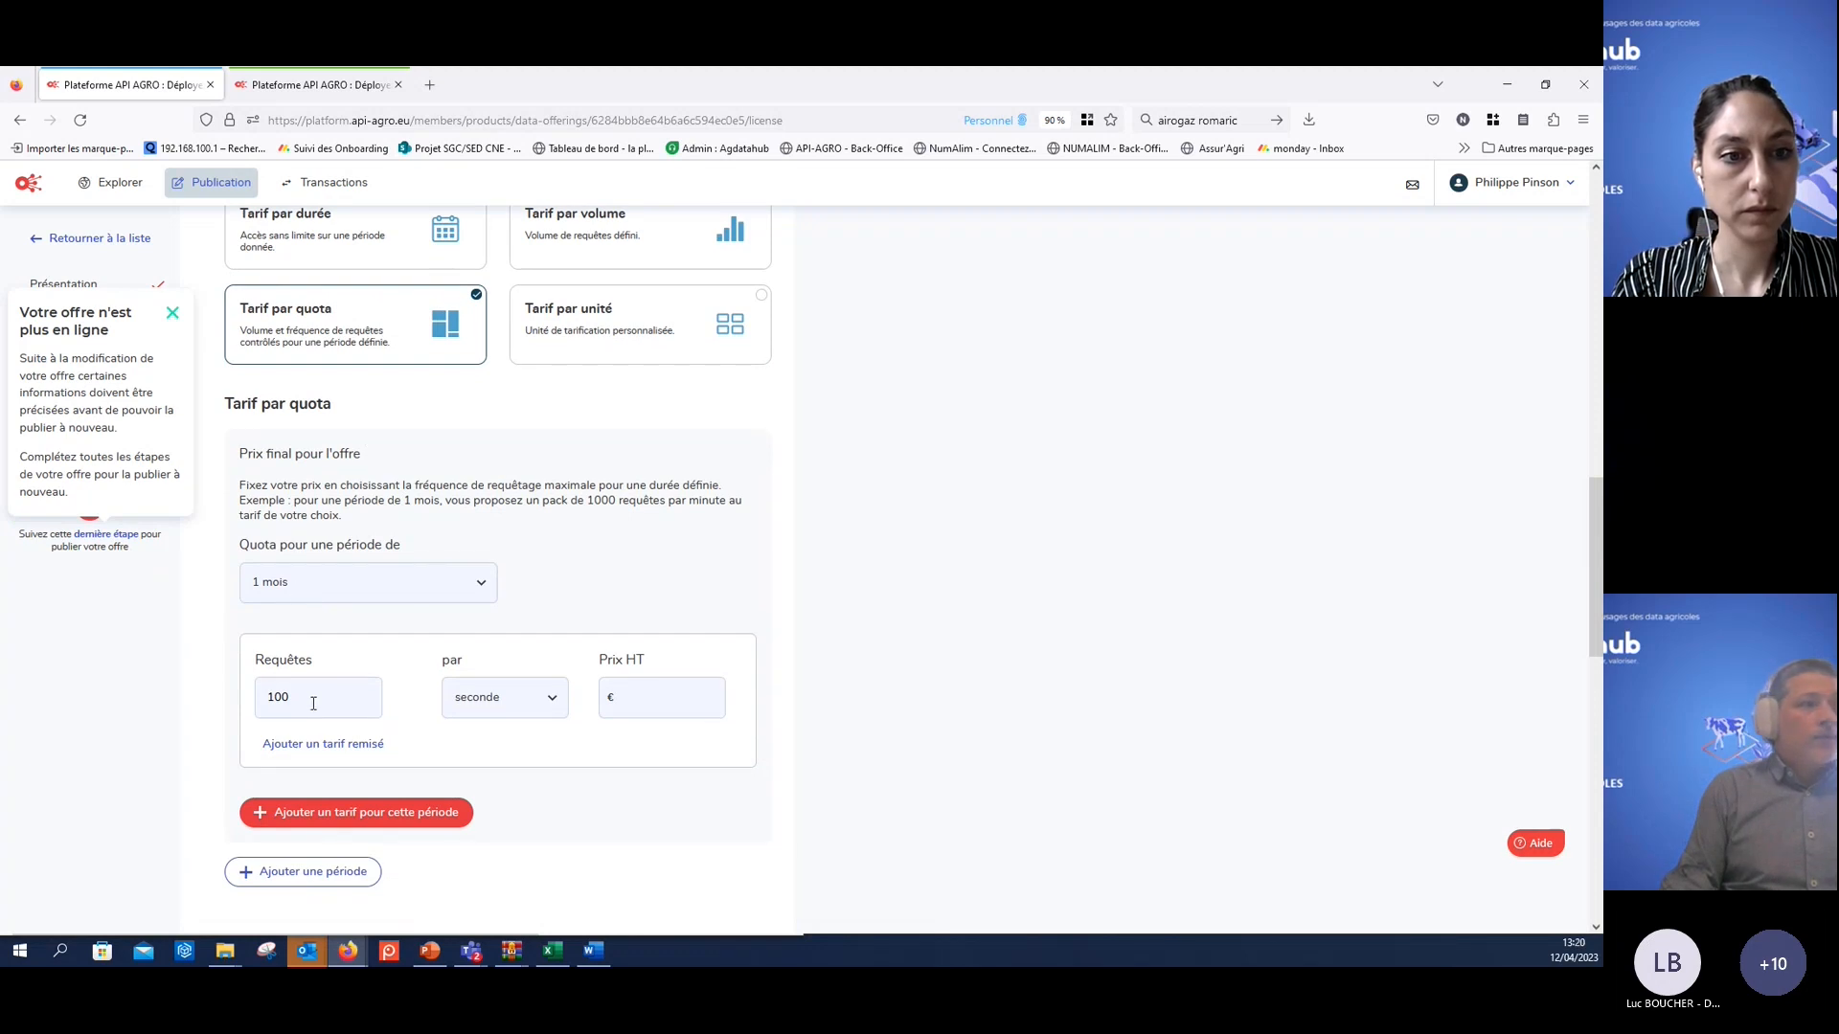
click(632, 703)
text(100)
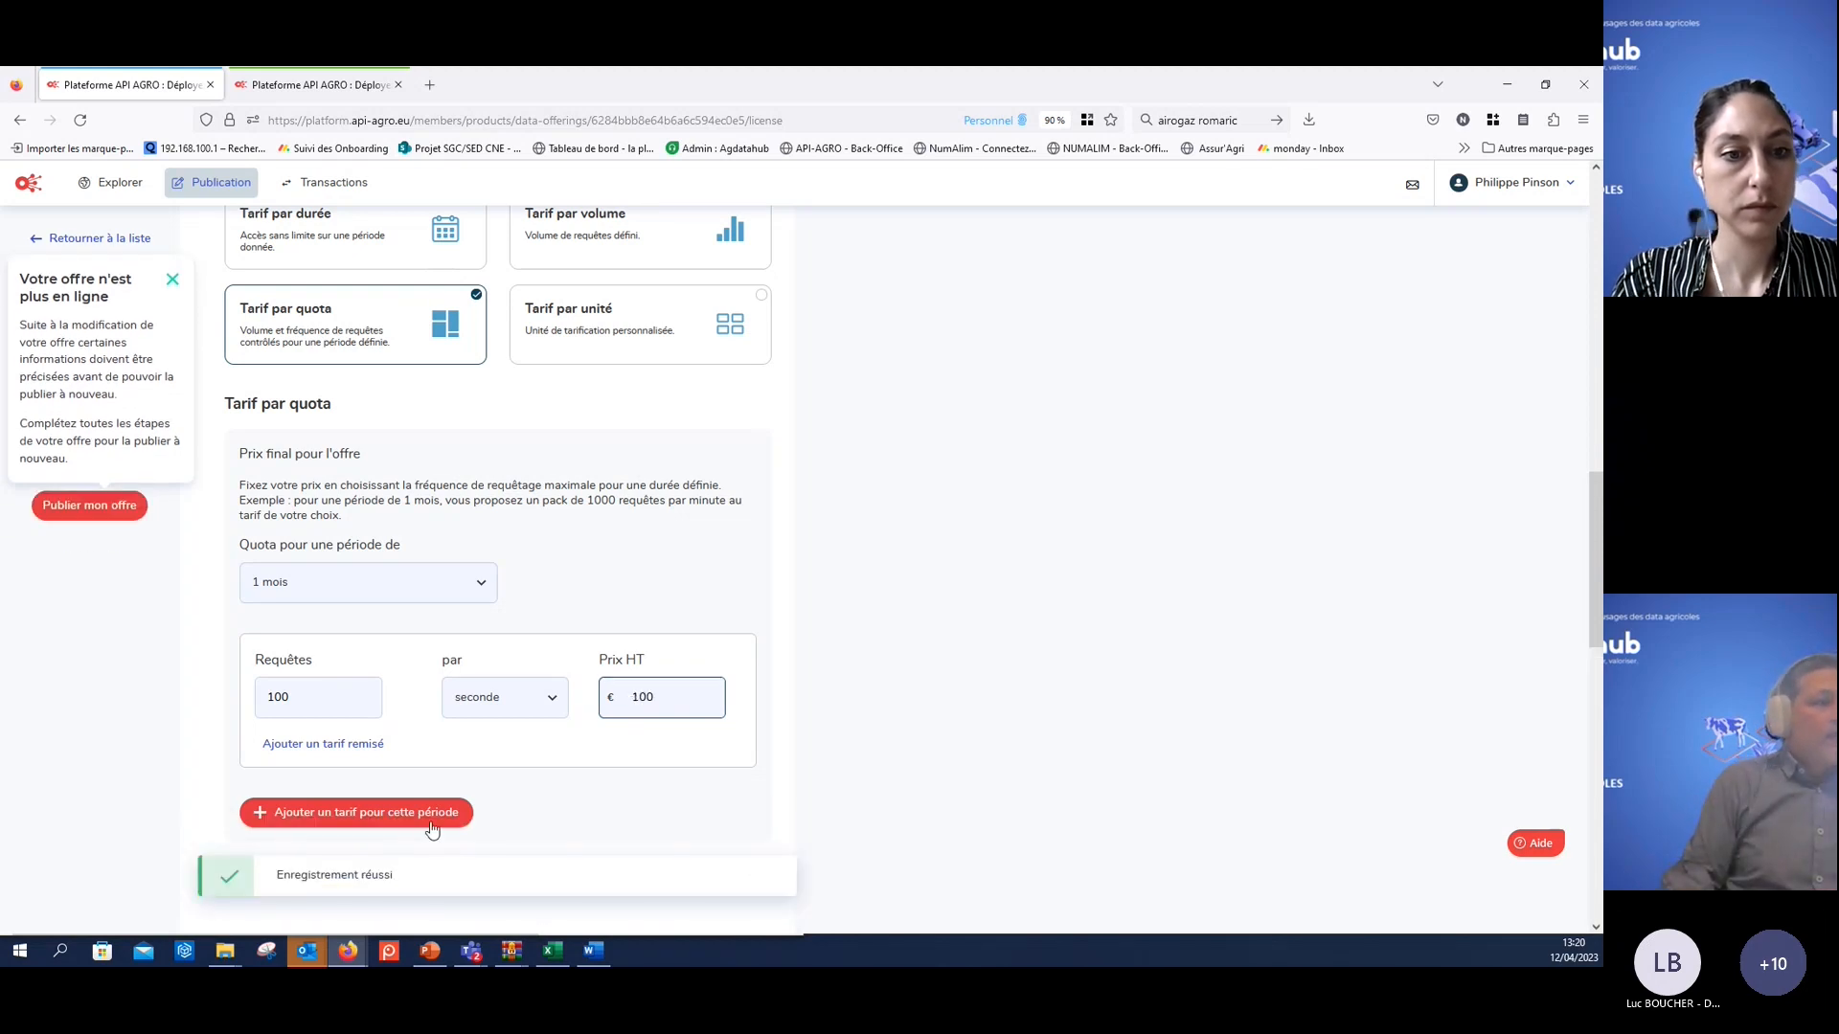
- Add a second rate to the 1-month quota period for 100 requests per minute, priced at €50 excluding tax
click(373, 812)
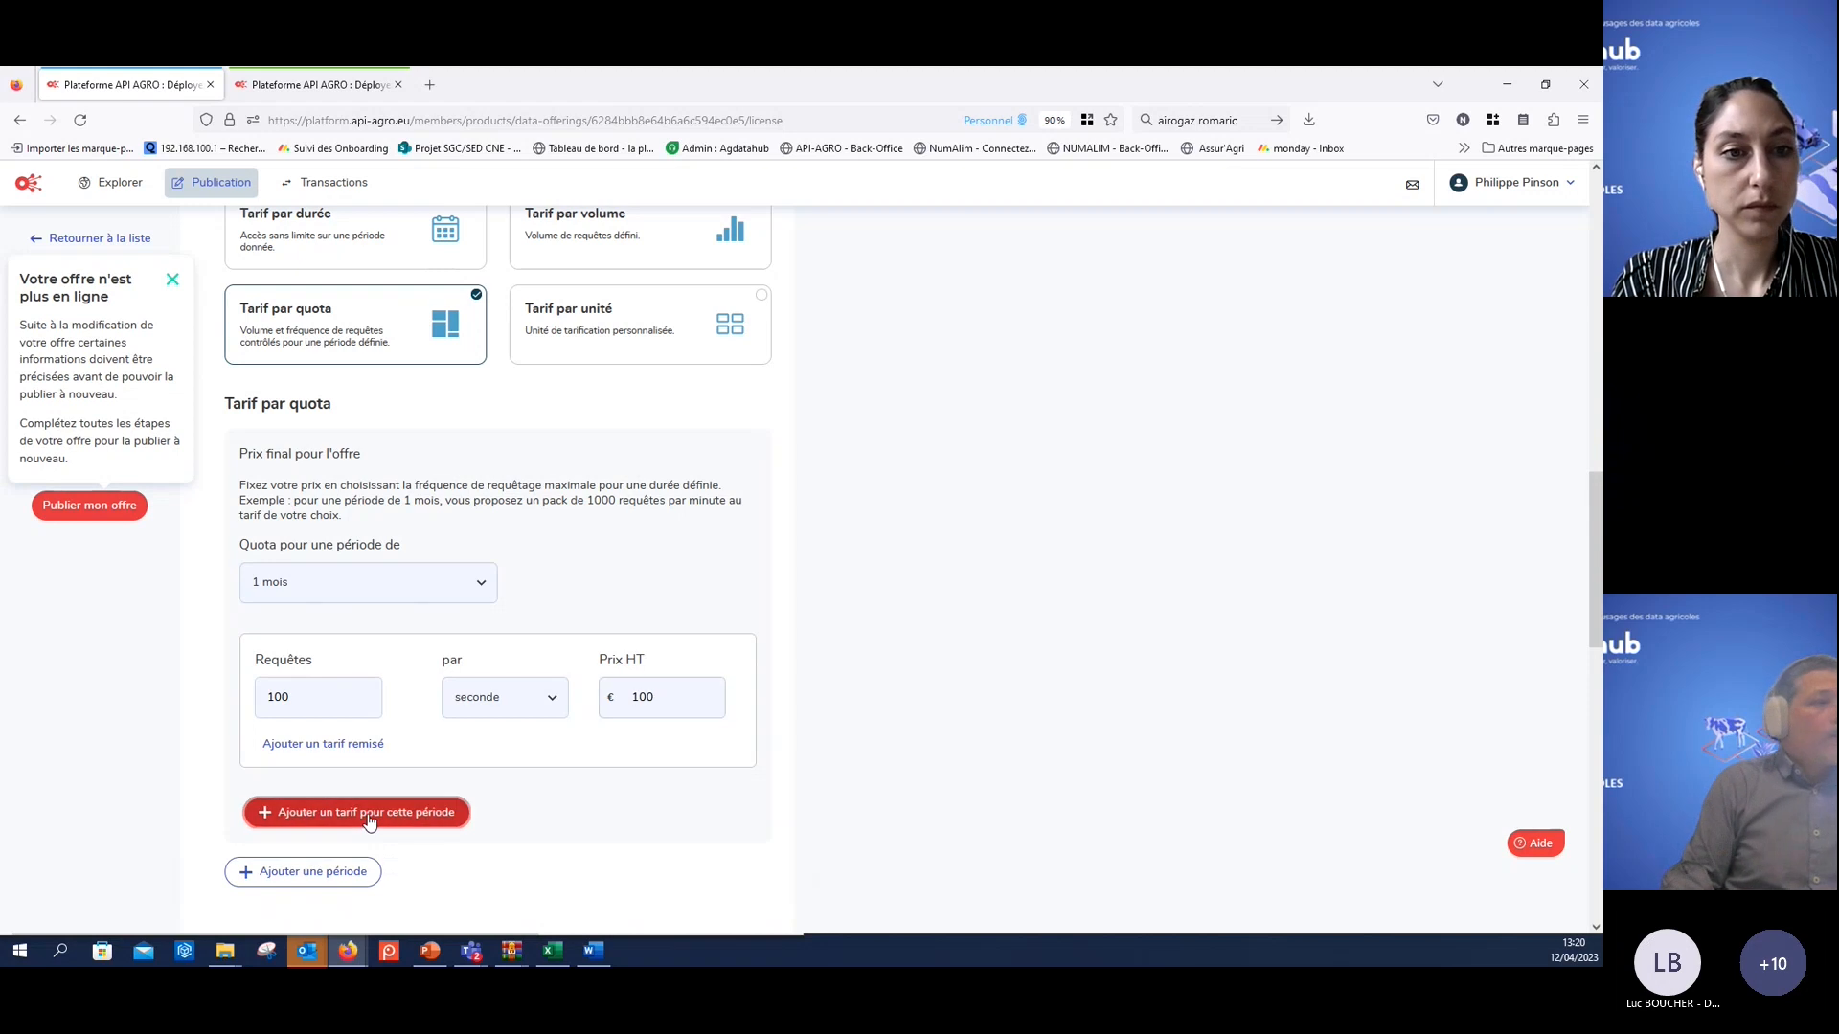
click(345, 824)
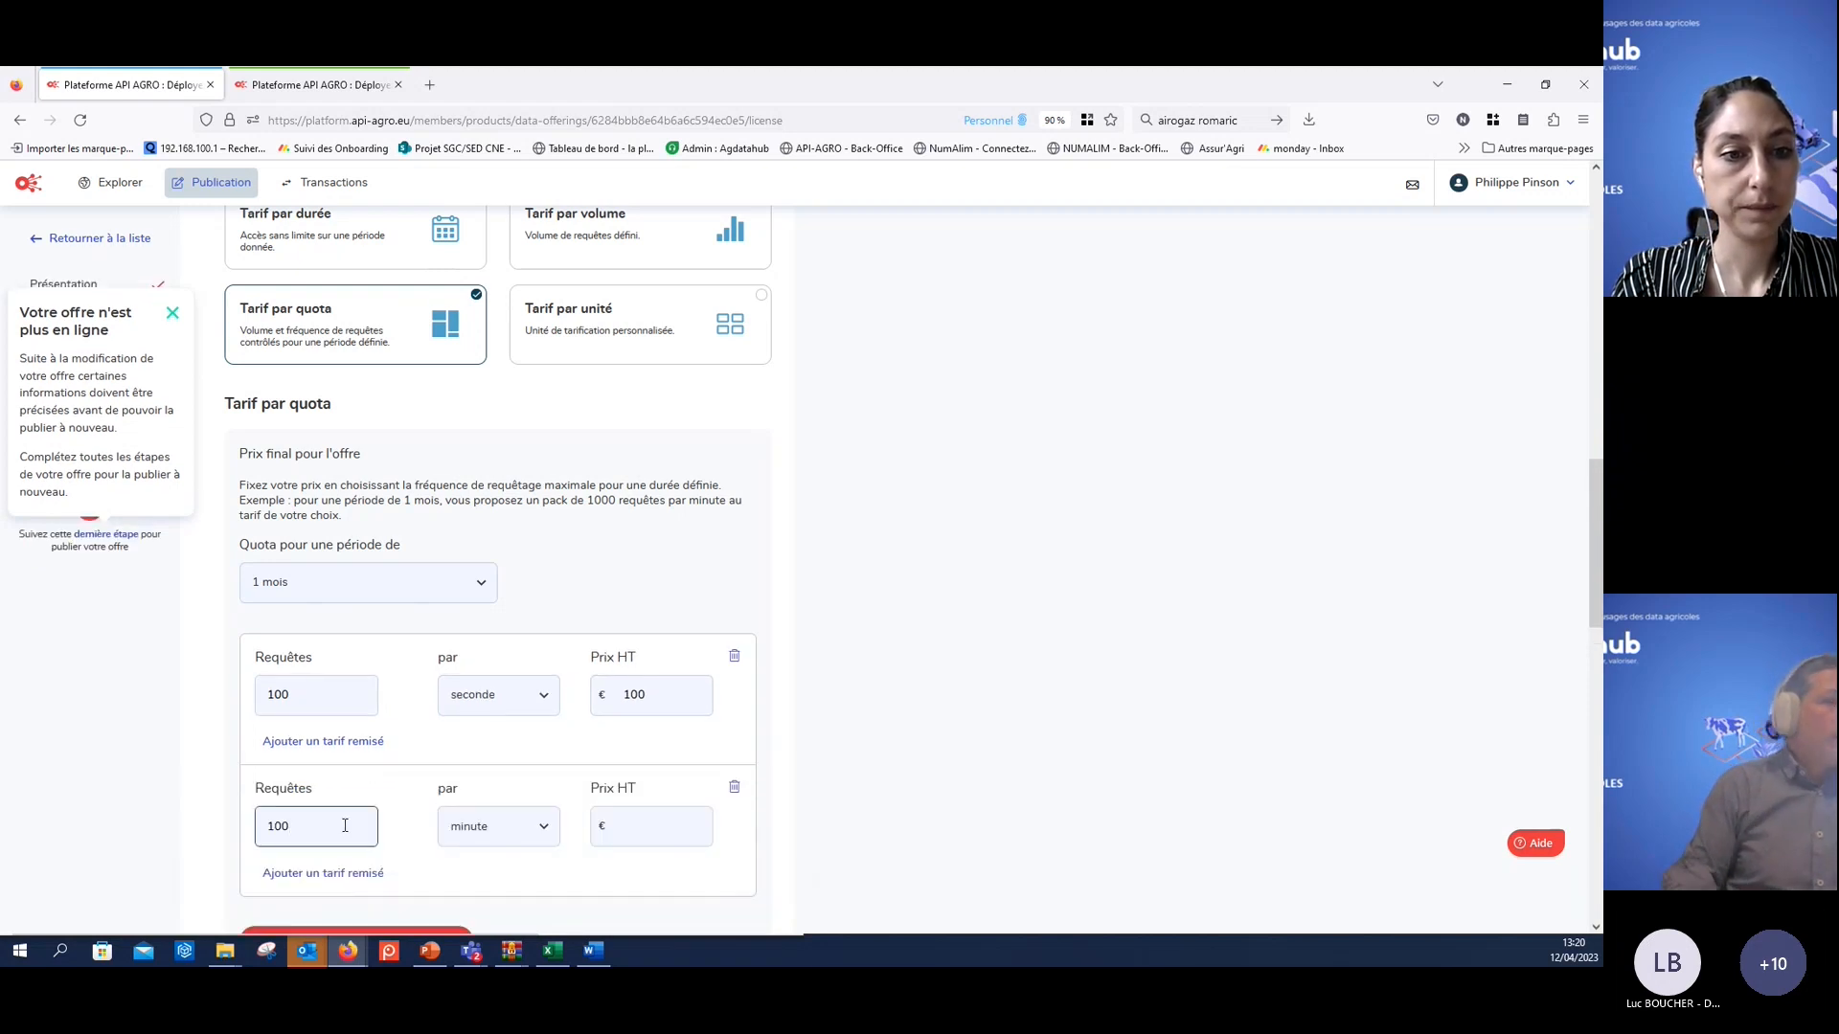
click(669, 826)
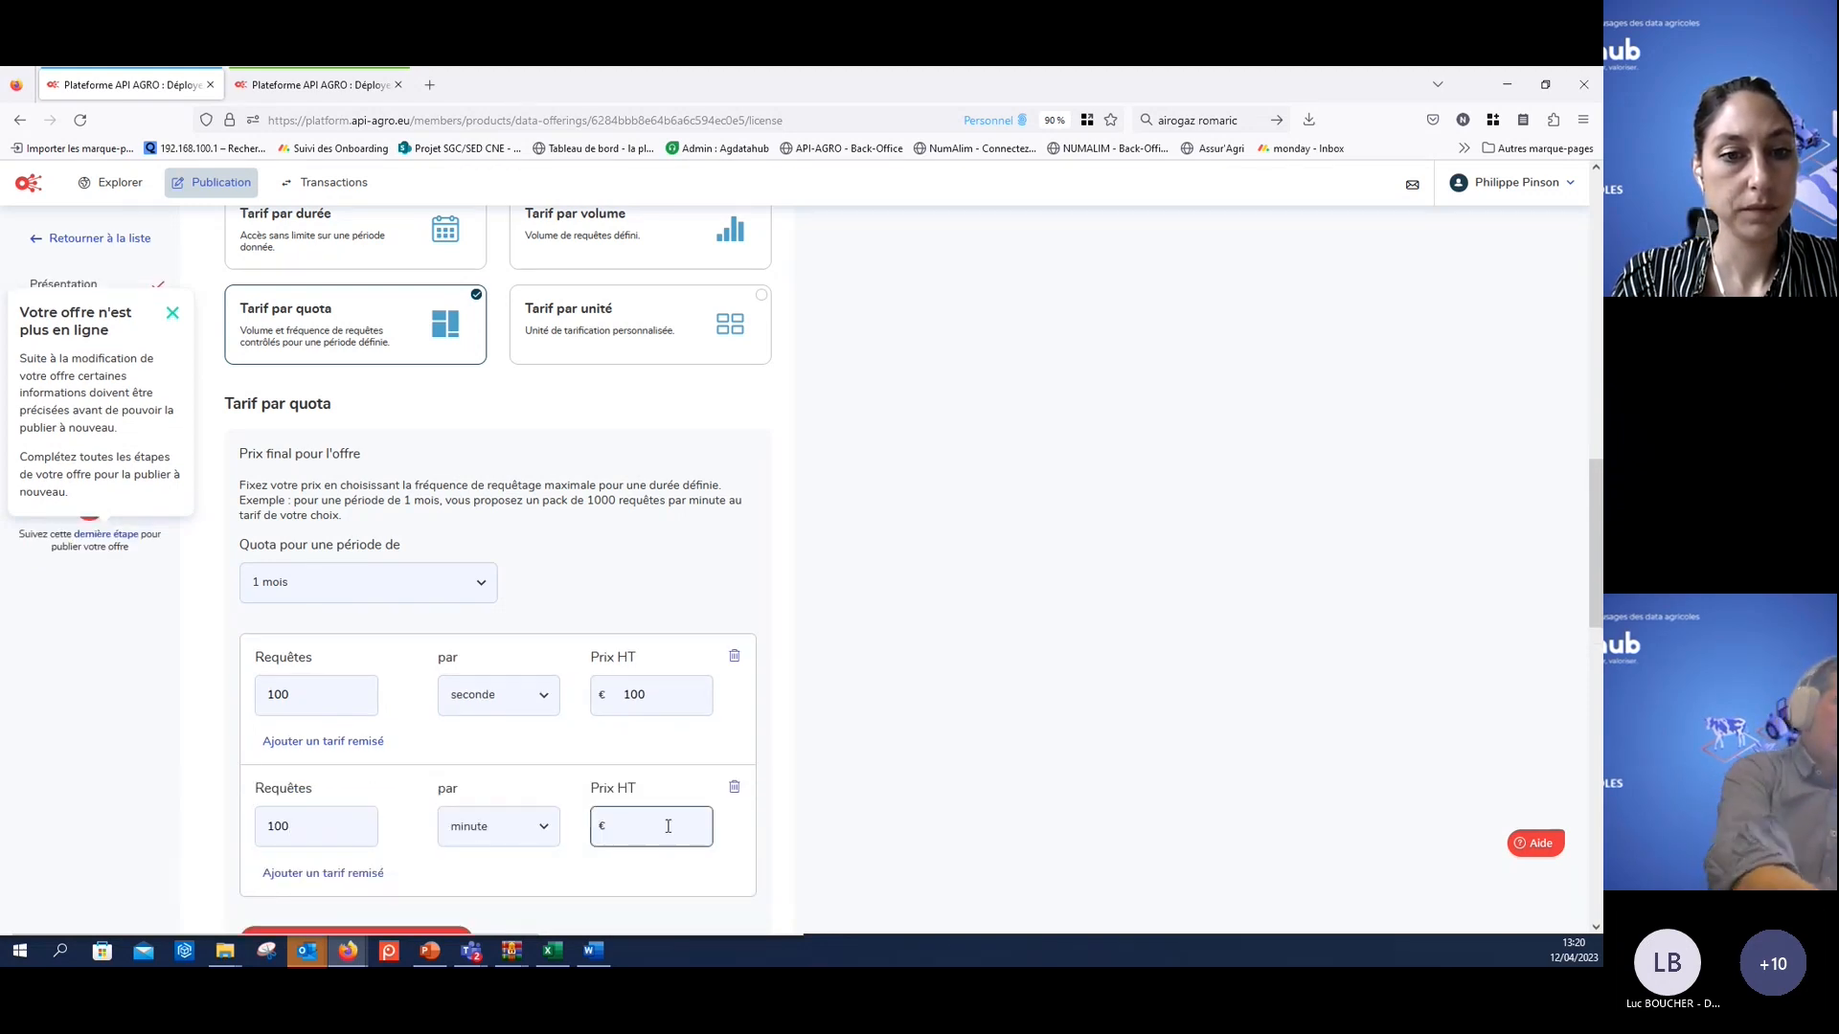
text(50)
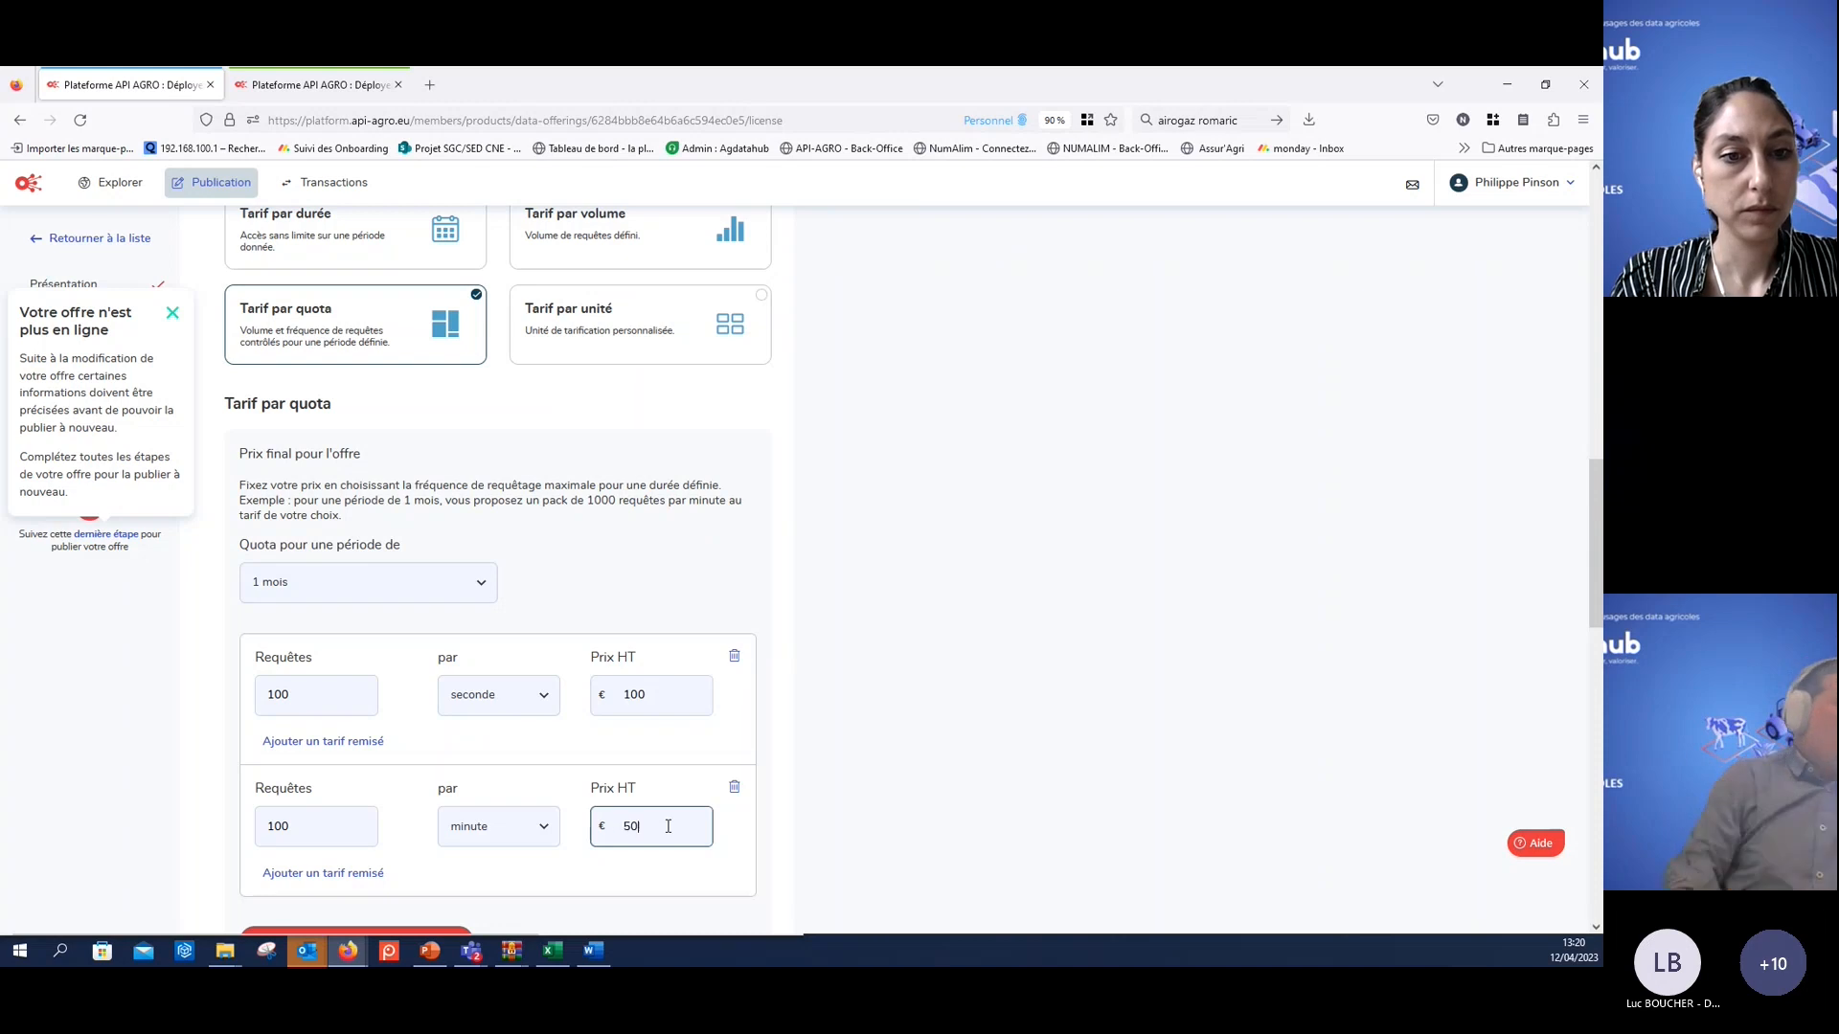
click(831, 783)
scroll(831, 784, down, 3)
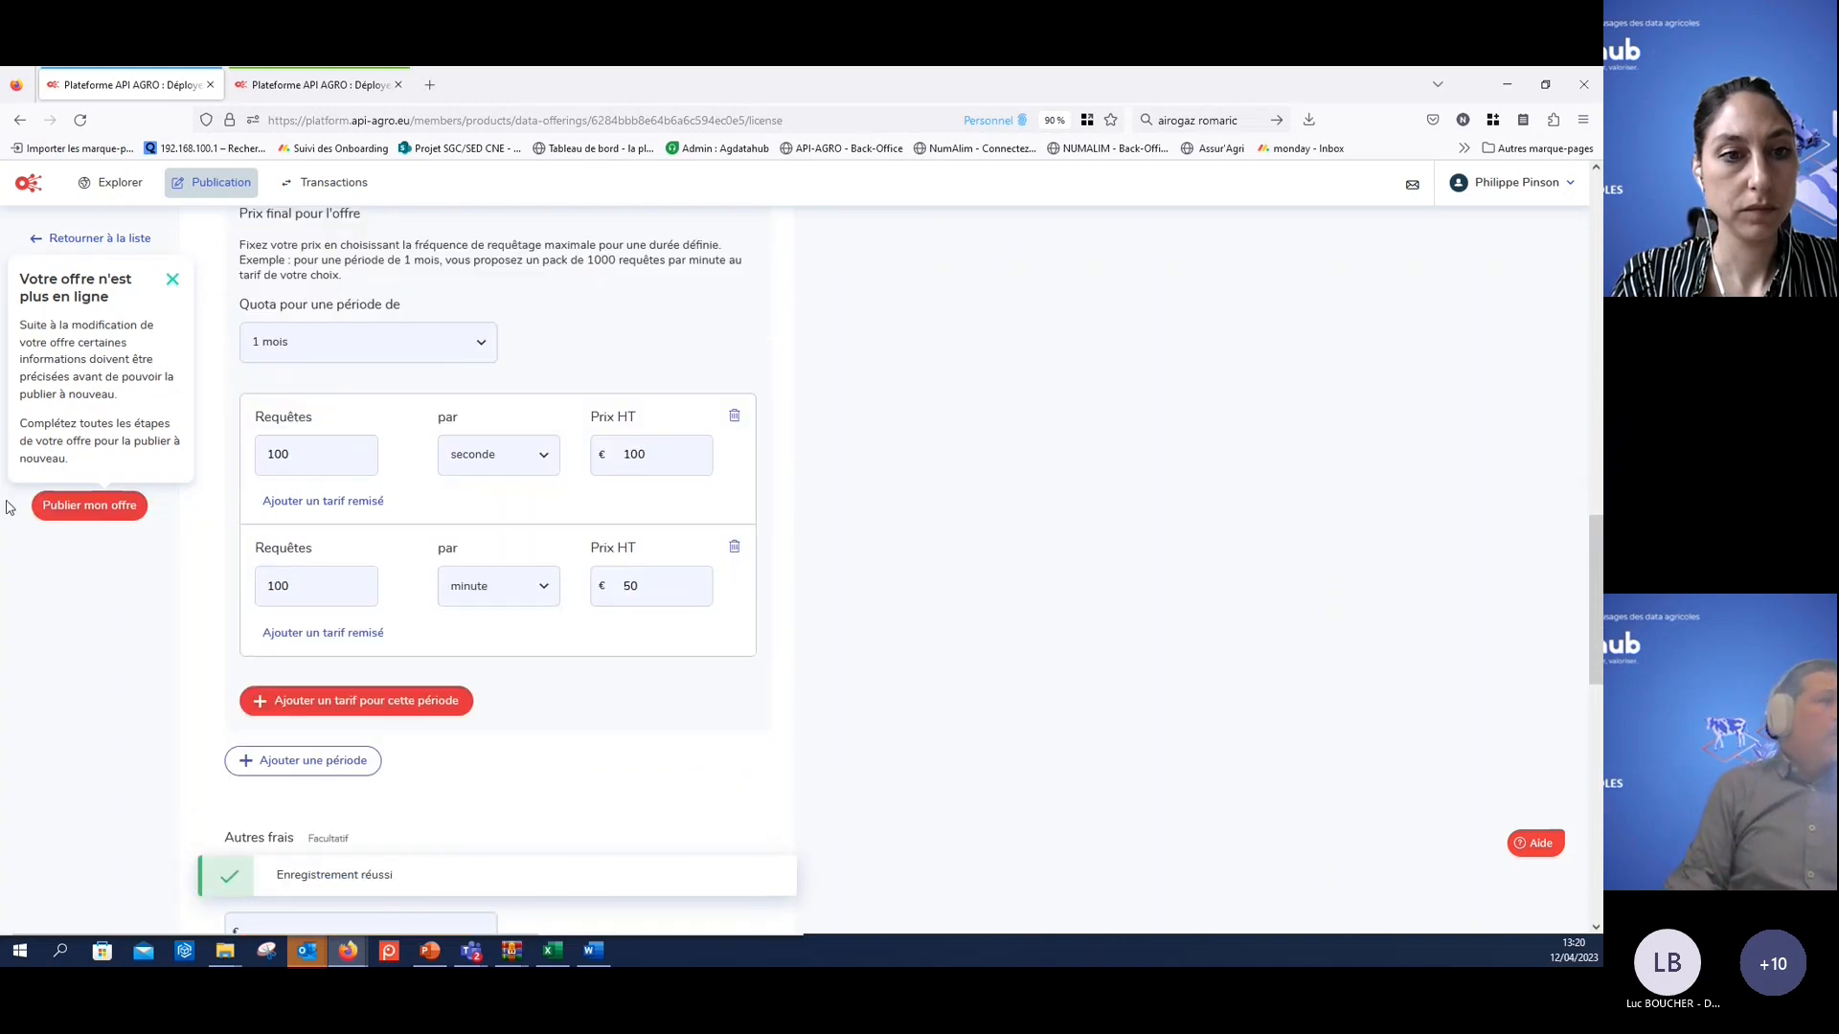
- Republish the API offer with "Distribution sur validation", confirming the declaration of authorisations and rights to supply the data
click(100, 508)
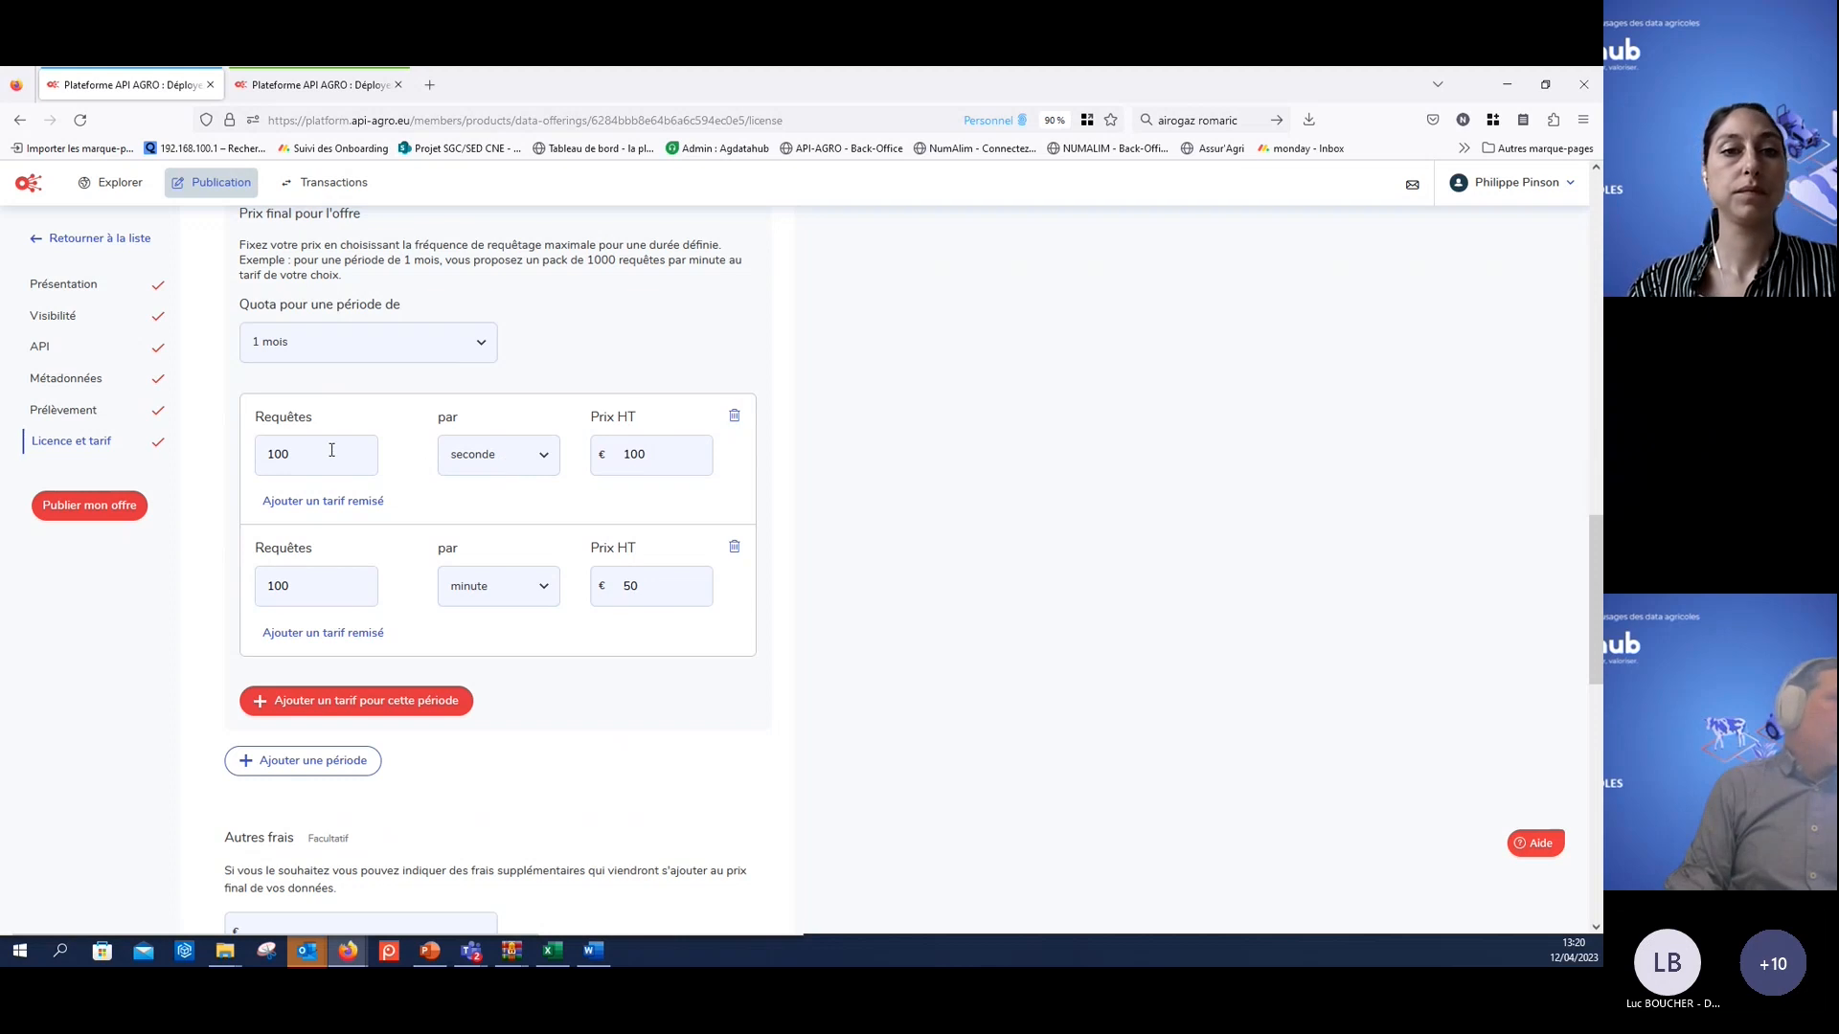
click(89, 505)
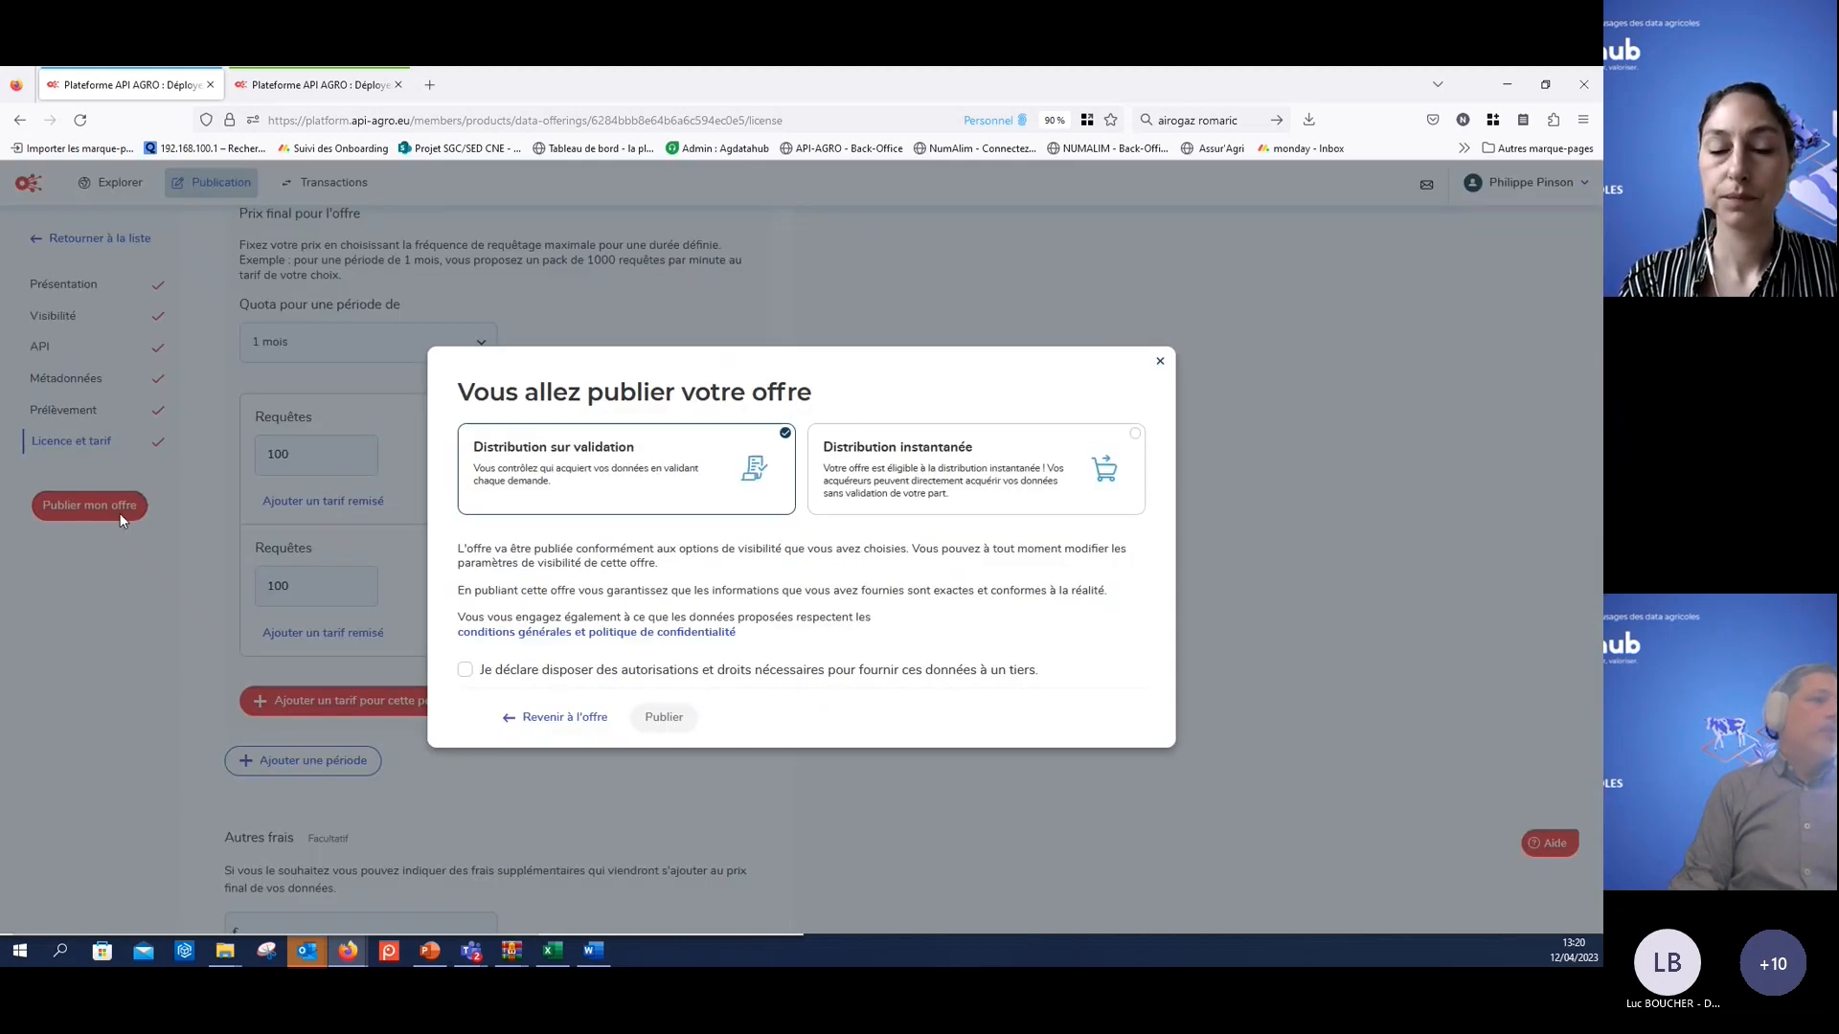
click(465, 670)
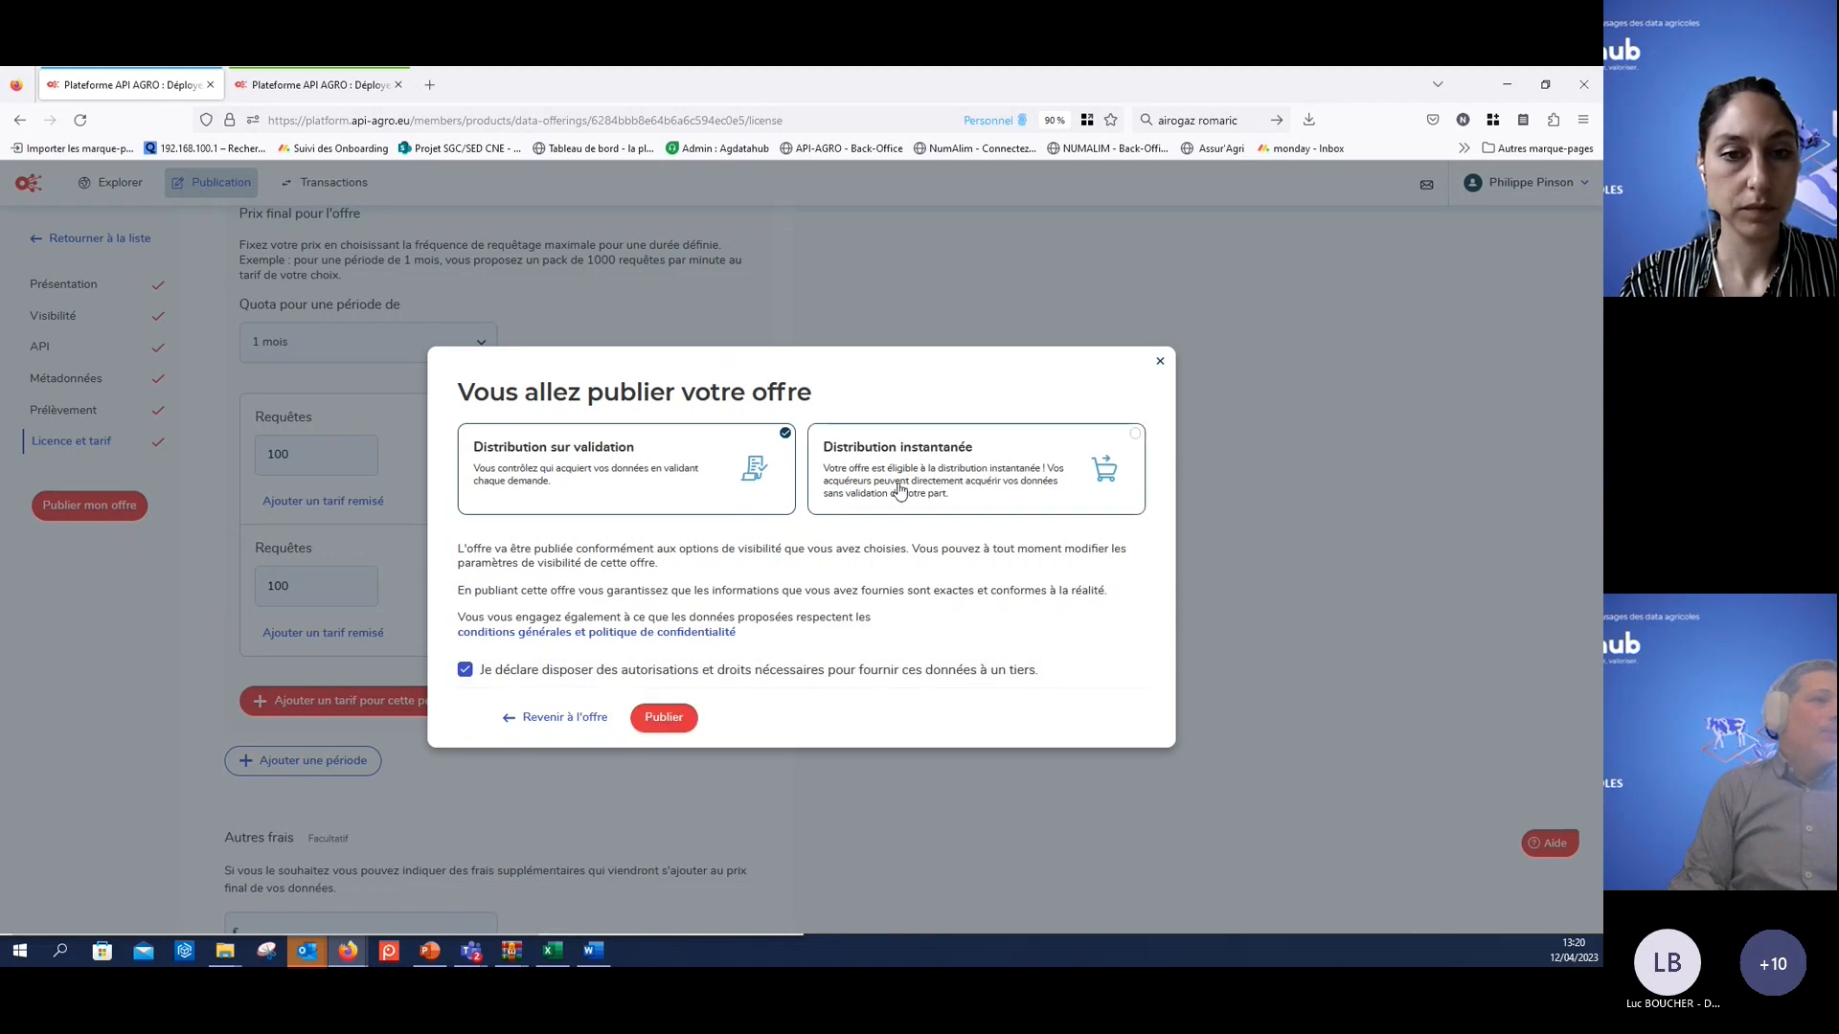
click(664, 719)
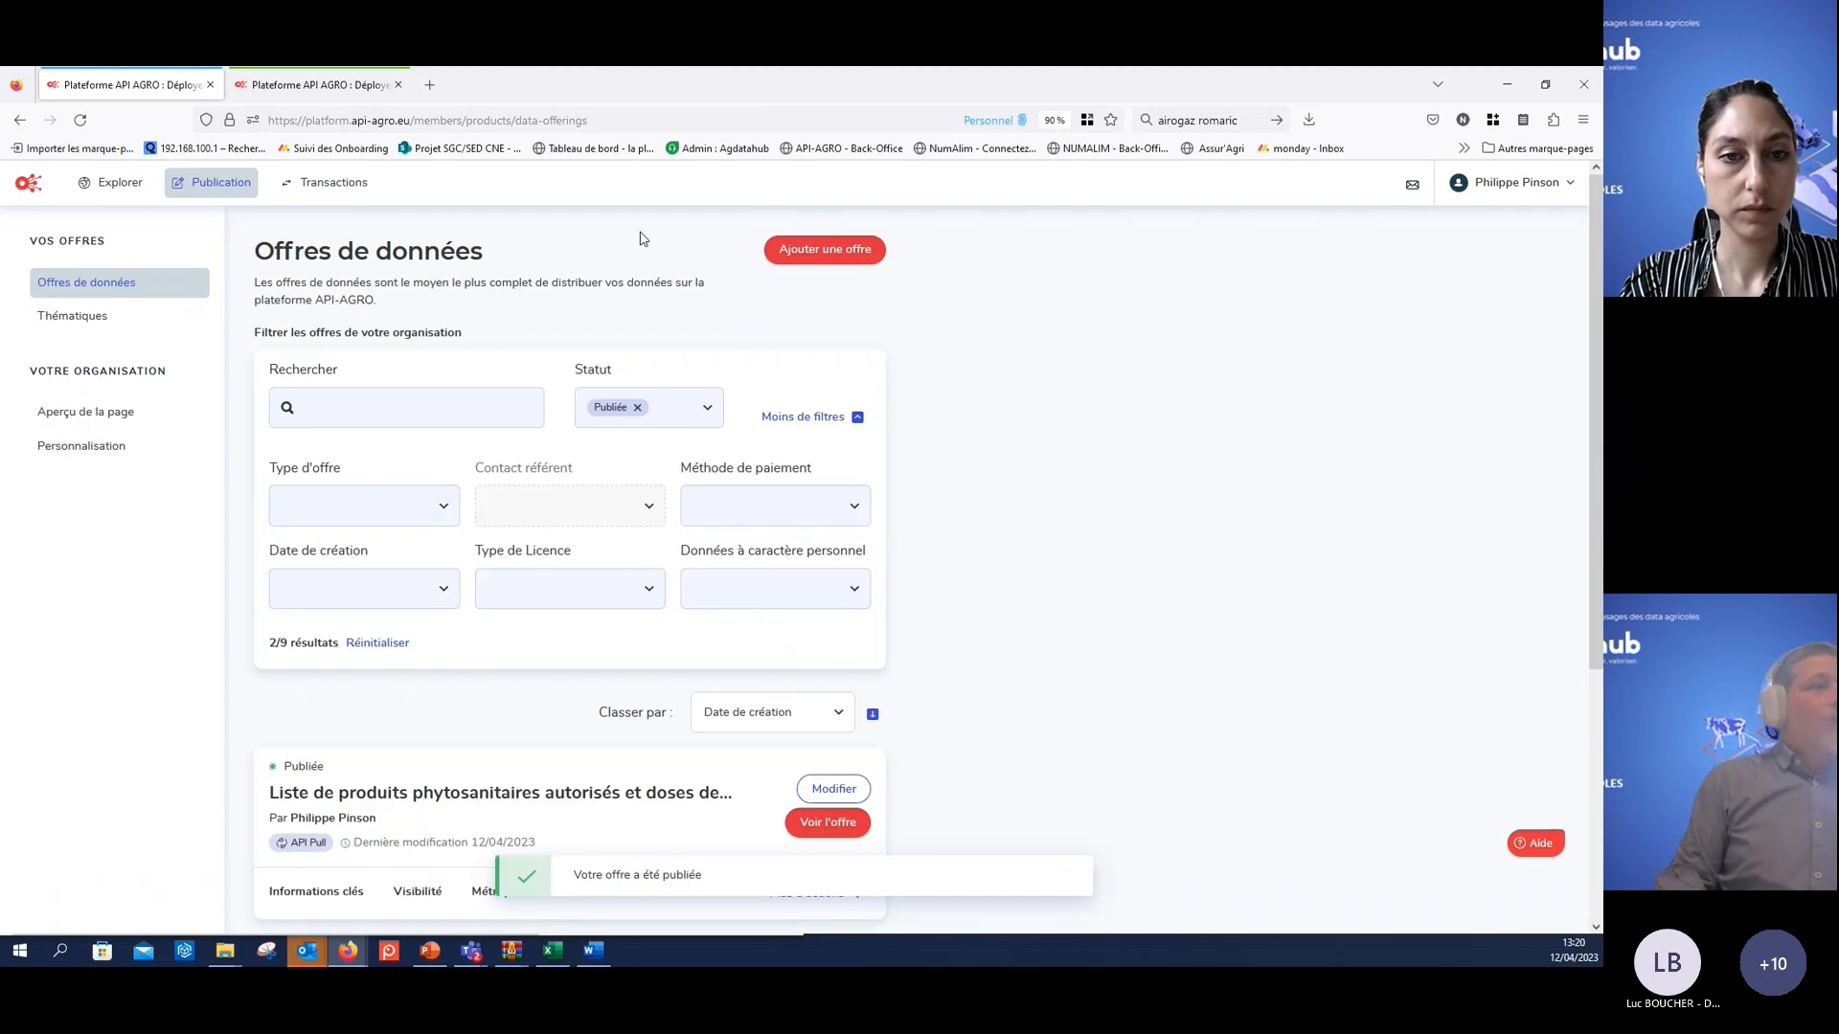
- Go to the organisation's transactions and review its acquisitions as an acquirer
click(350, 188)
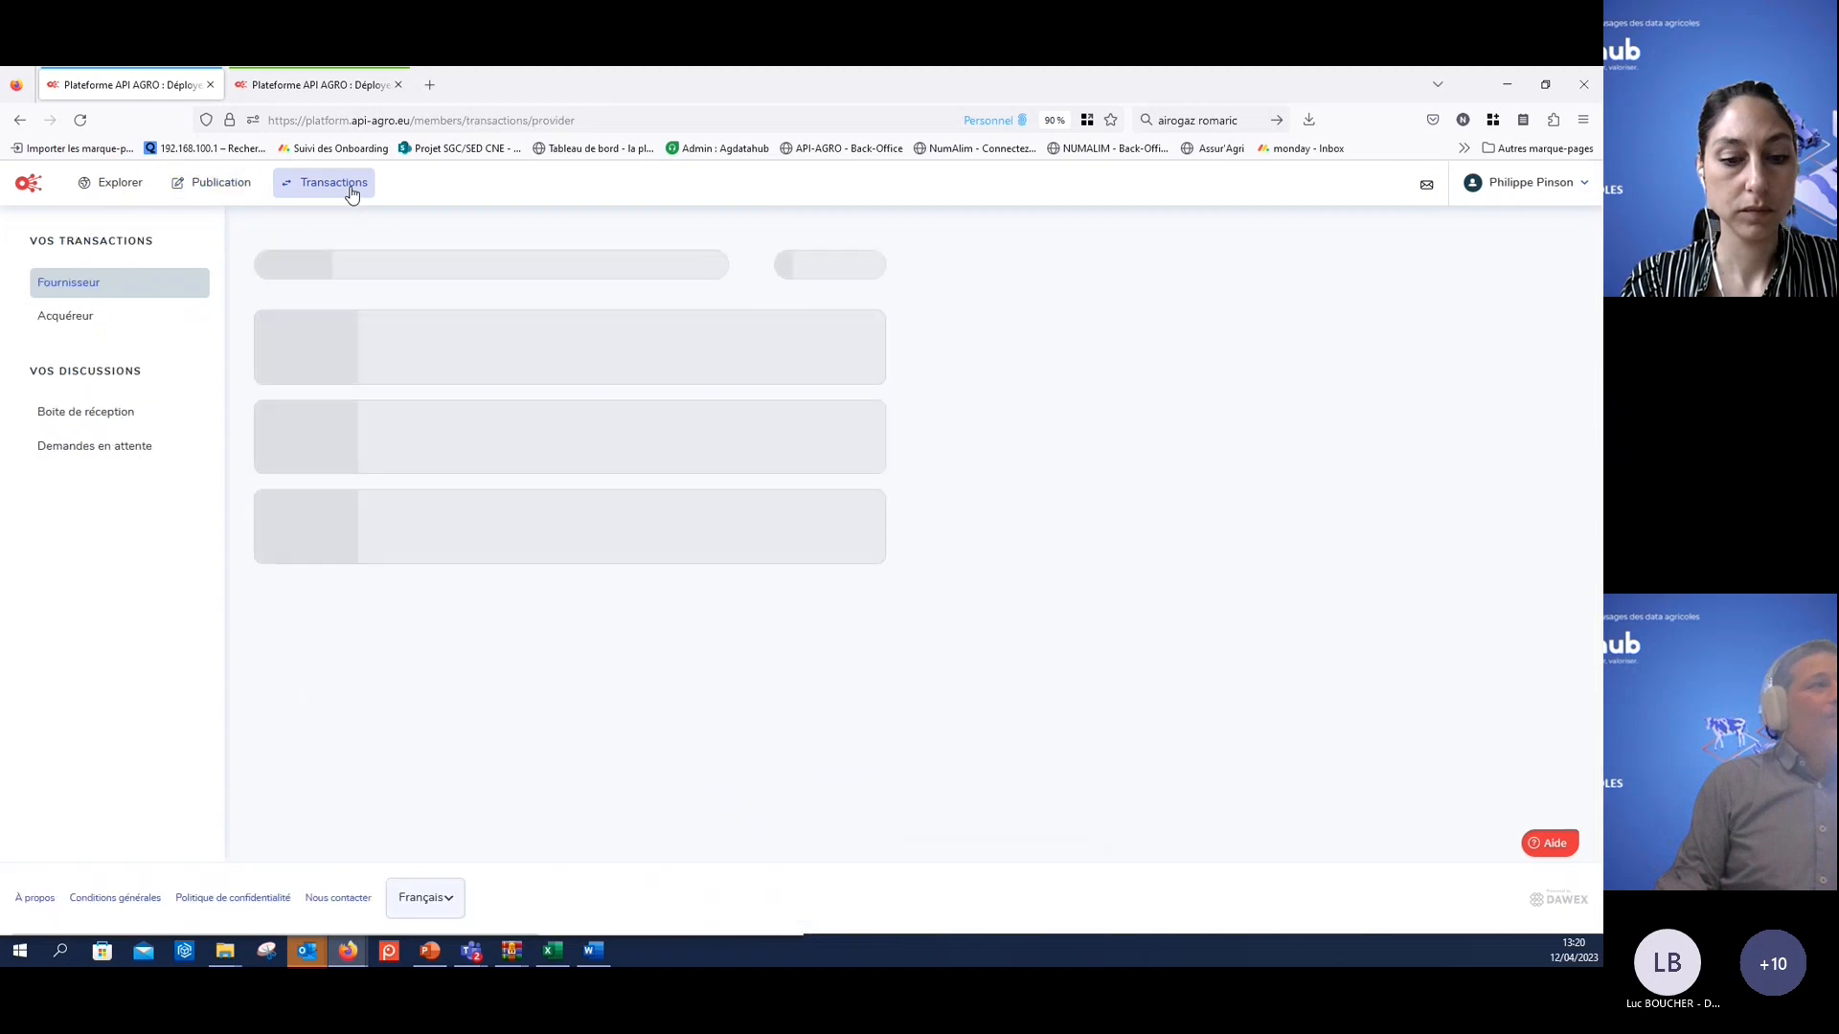
click(81, 323)
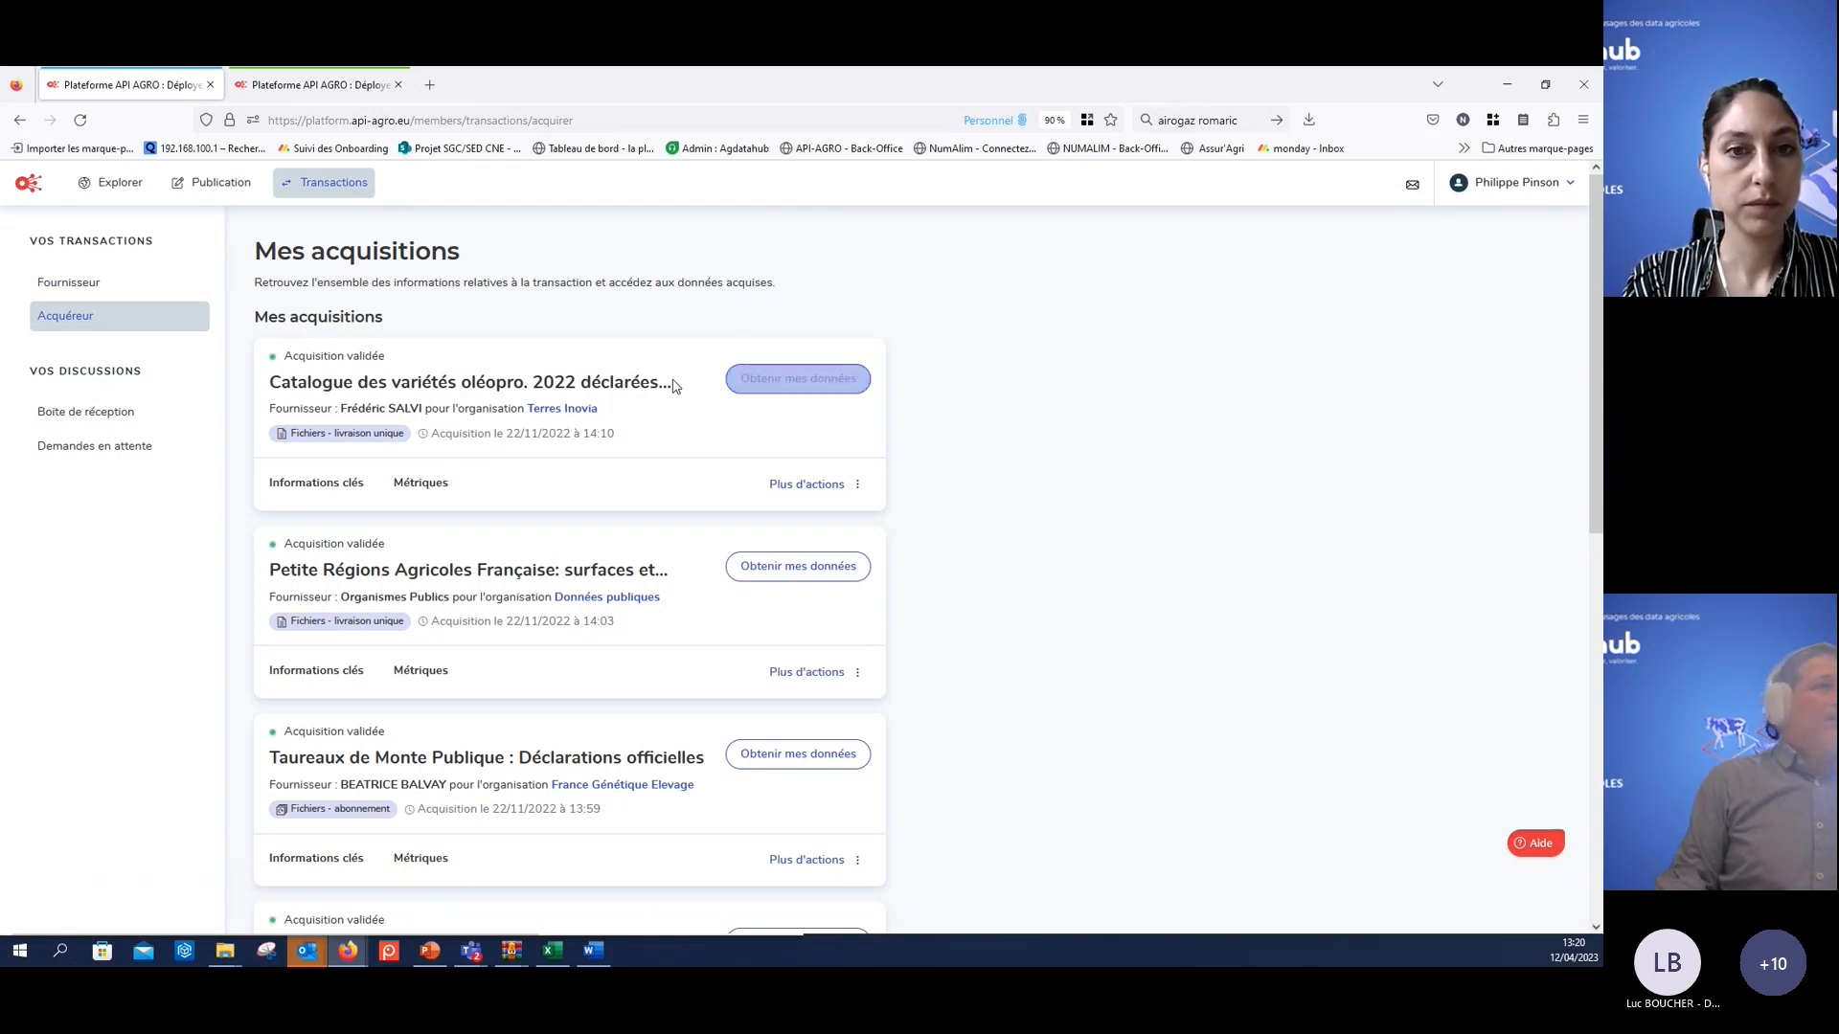
- Review the provider transactions, highlighting the billing address of an "Application of Crop protection products" sale and showing its additional actions
click(79, 286)
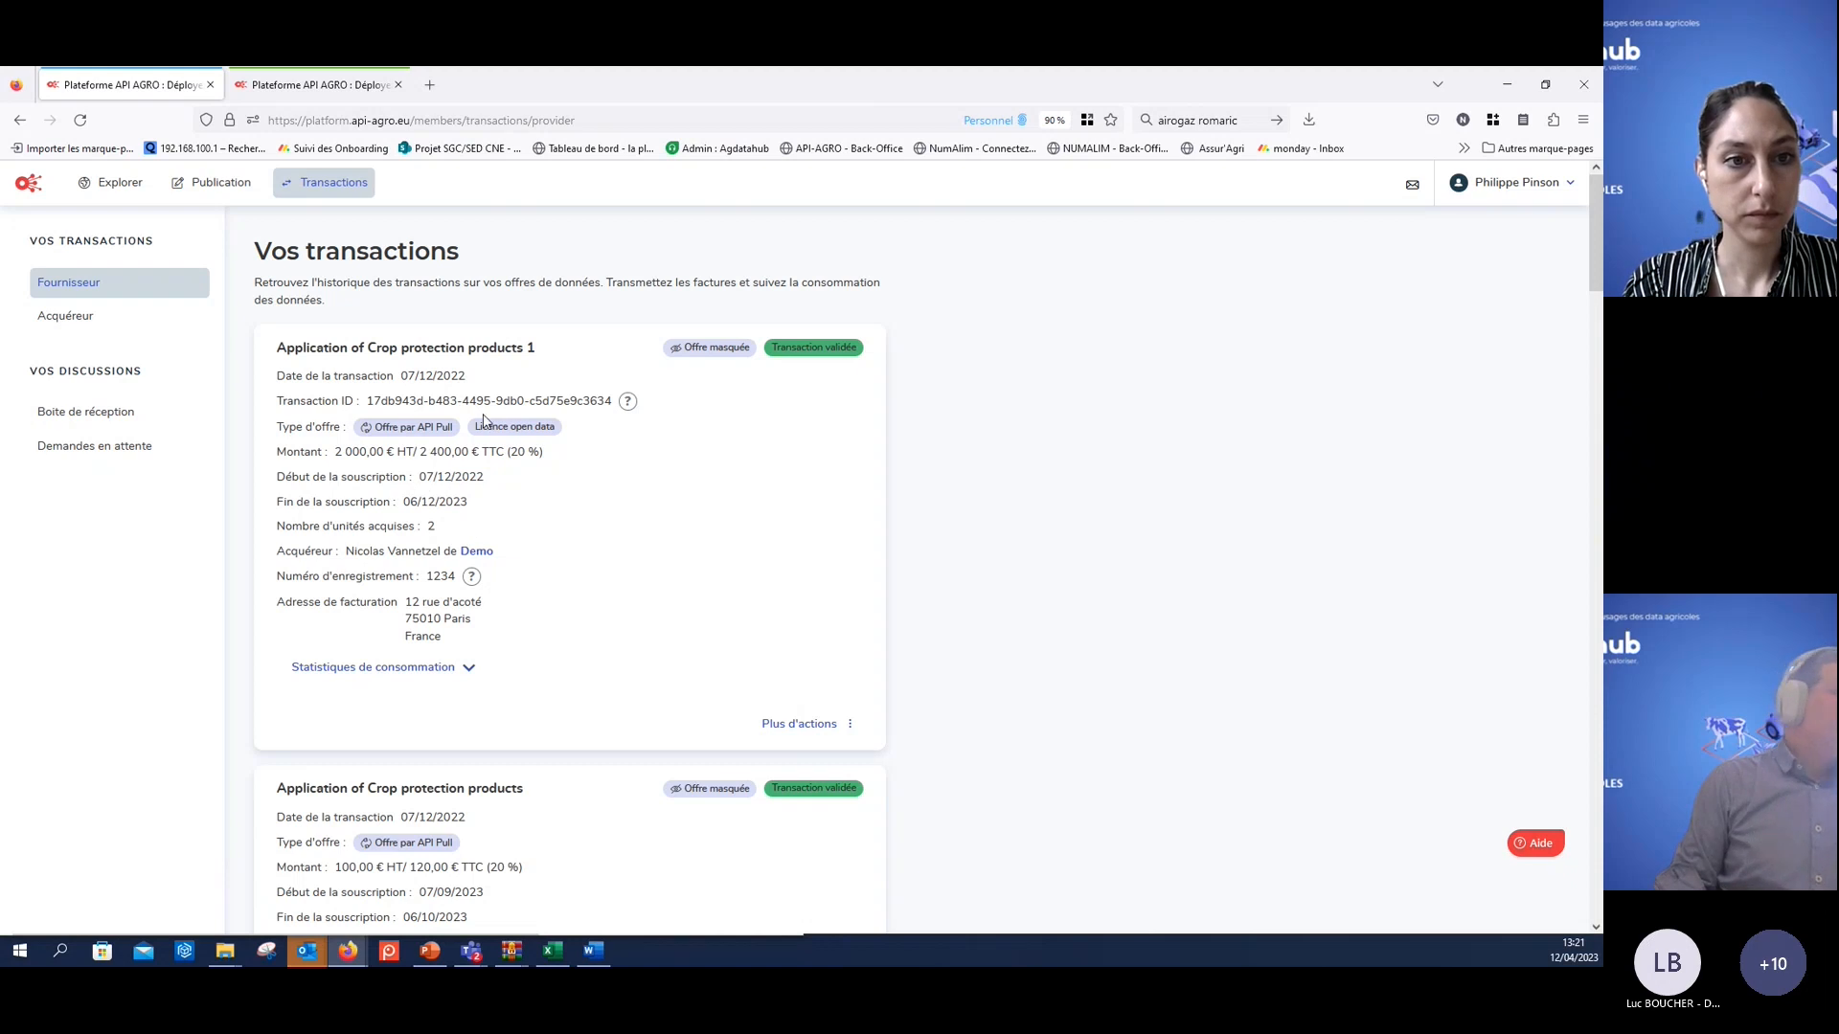
scroll(575, 523, down, 6)
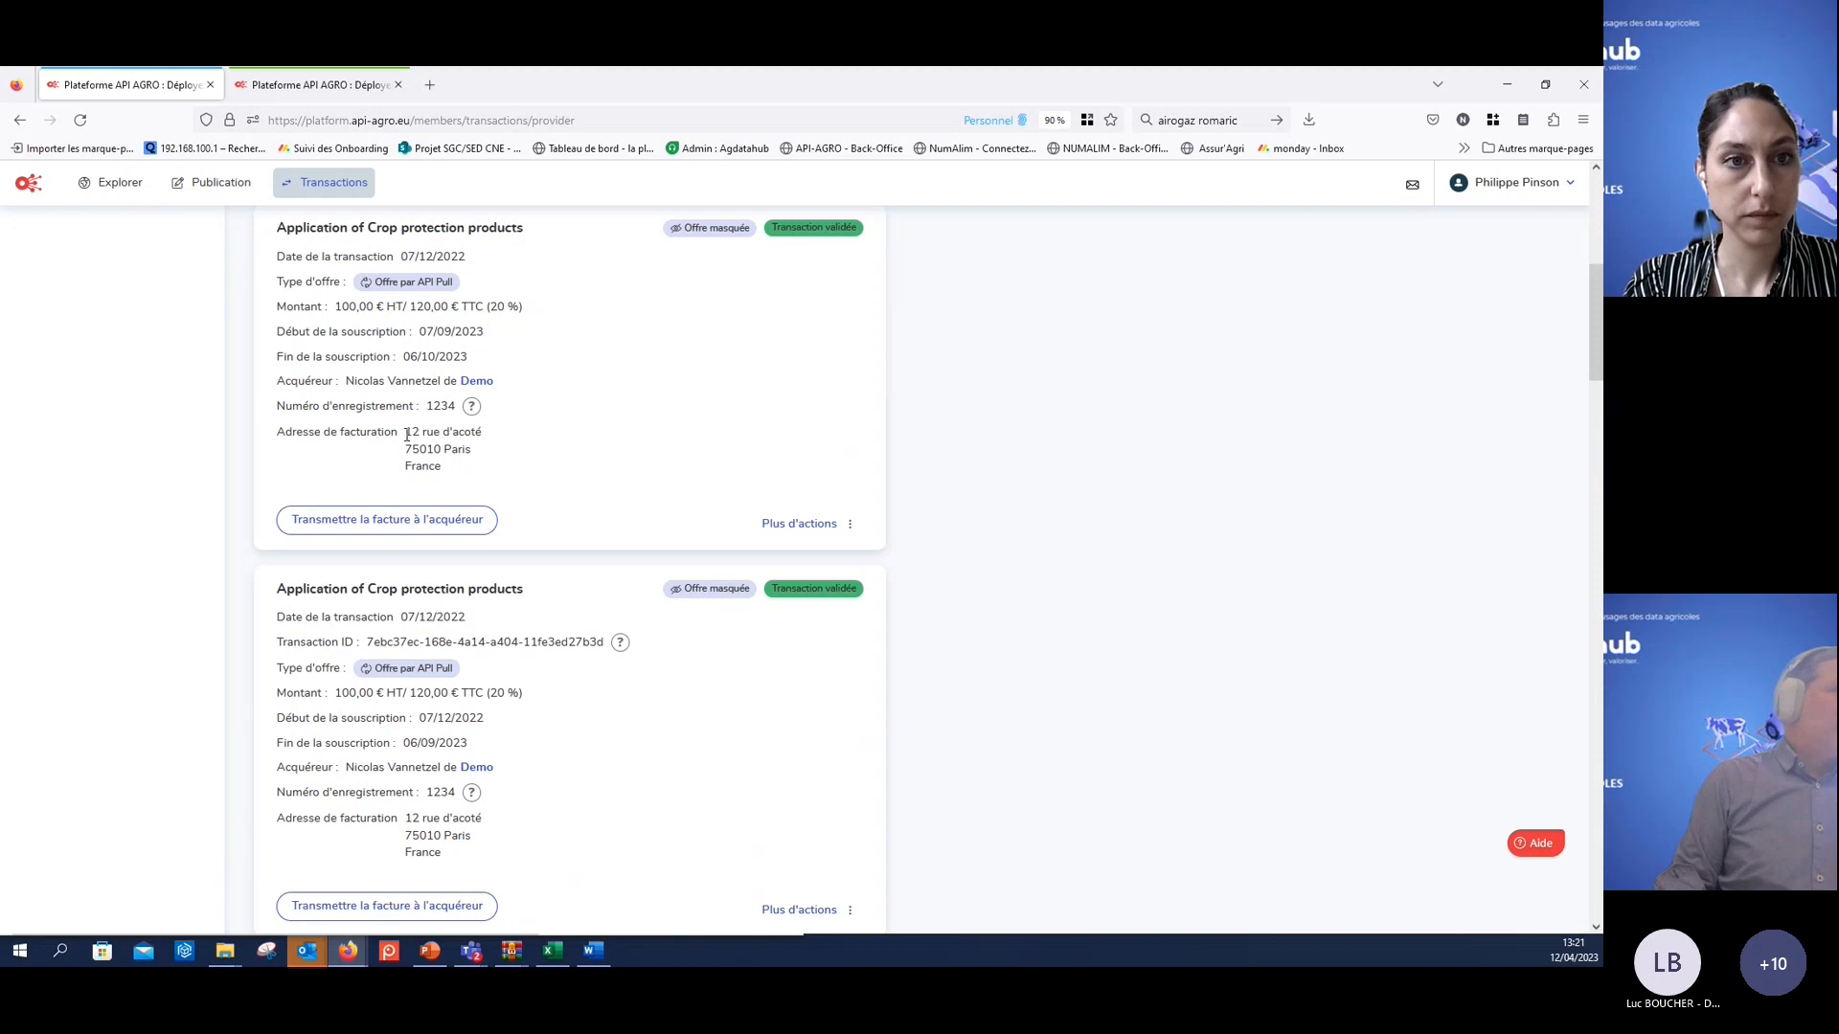
drag(406, 434, 449, 468)
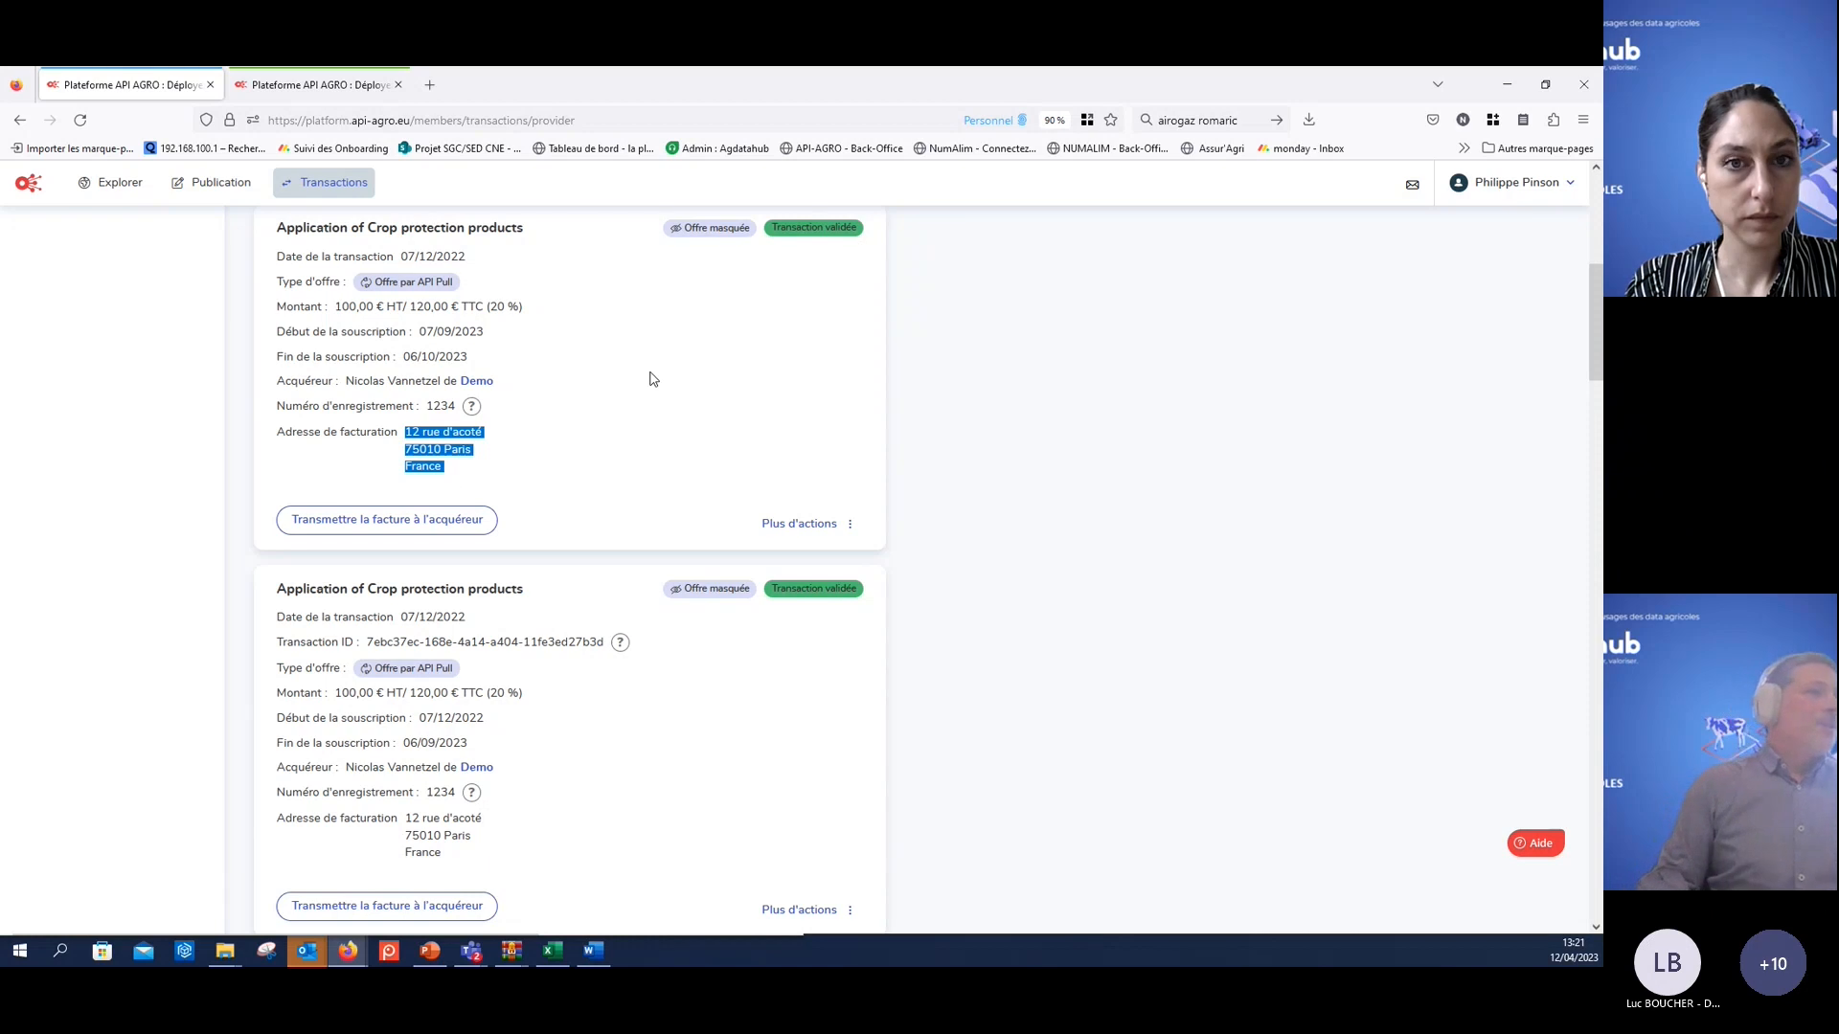
click(852, 525)
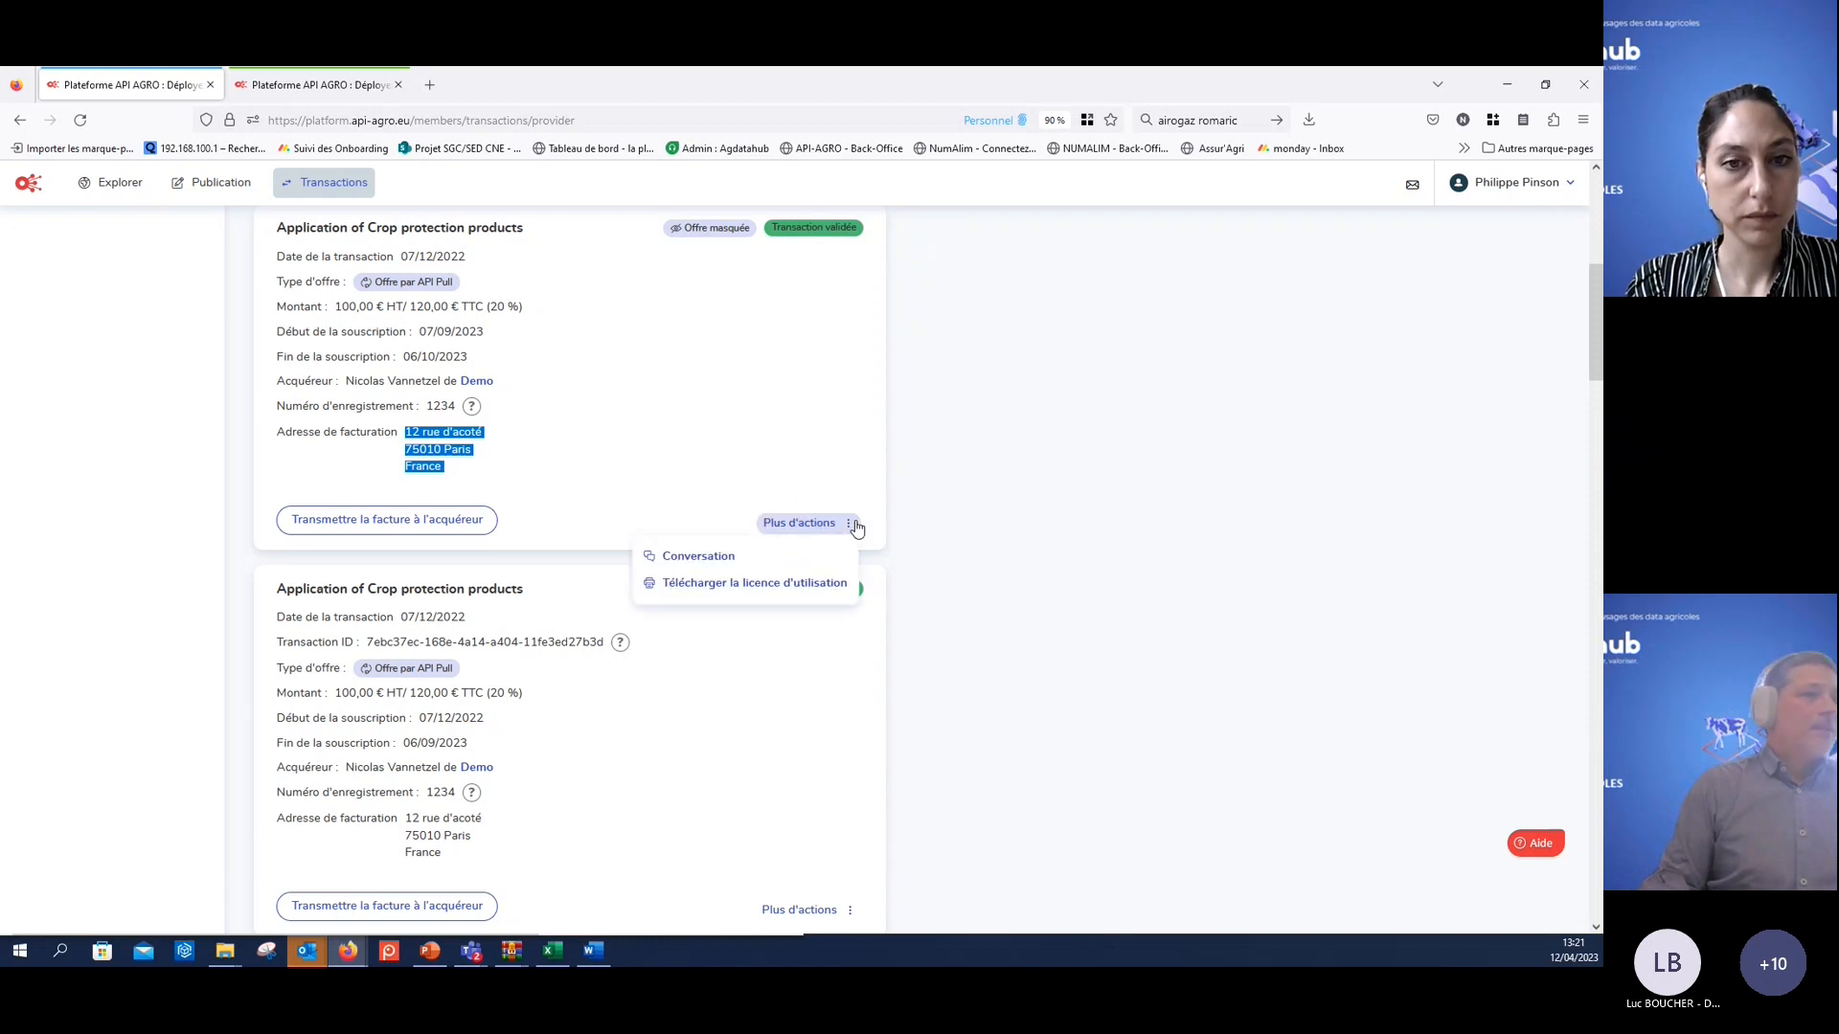